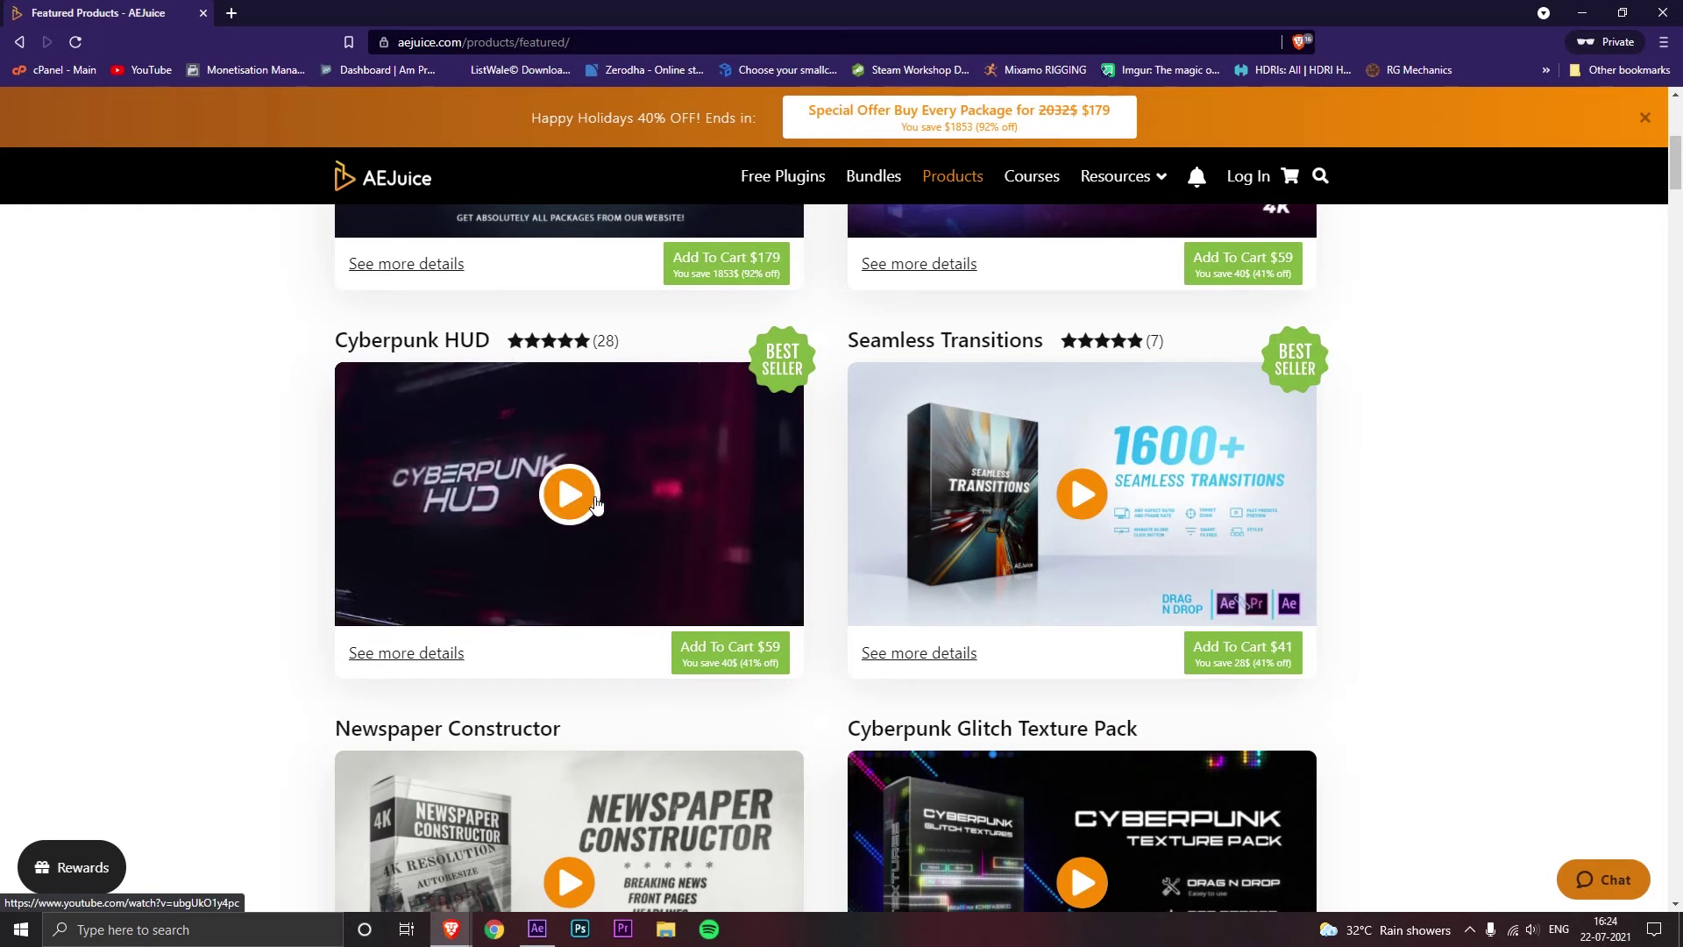
Step: Add the Shake - 05 Scale Out transition at the clip cut near 8 seconds in valorant main and preview it
mouse_move(1096, 541)
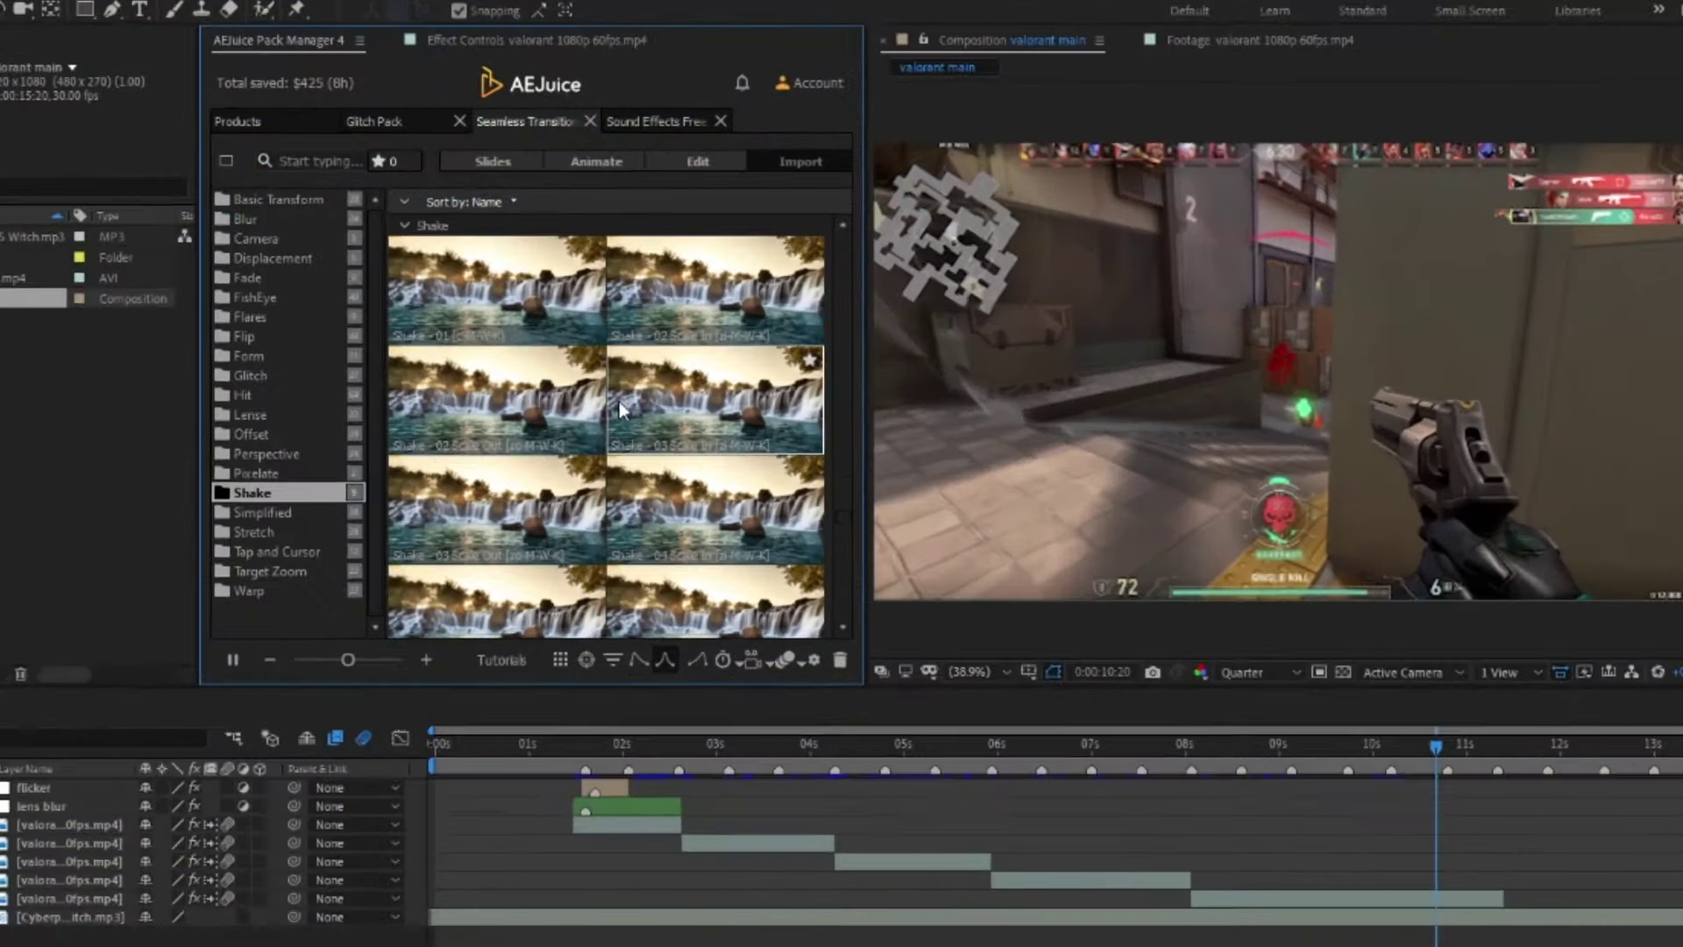
scroll(619, 402, "down", 3)
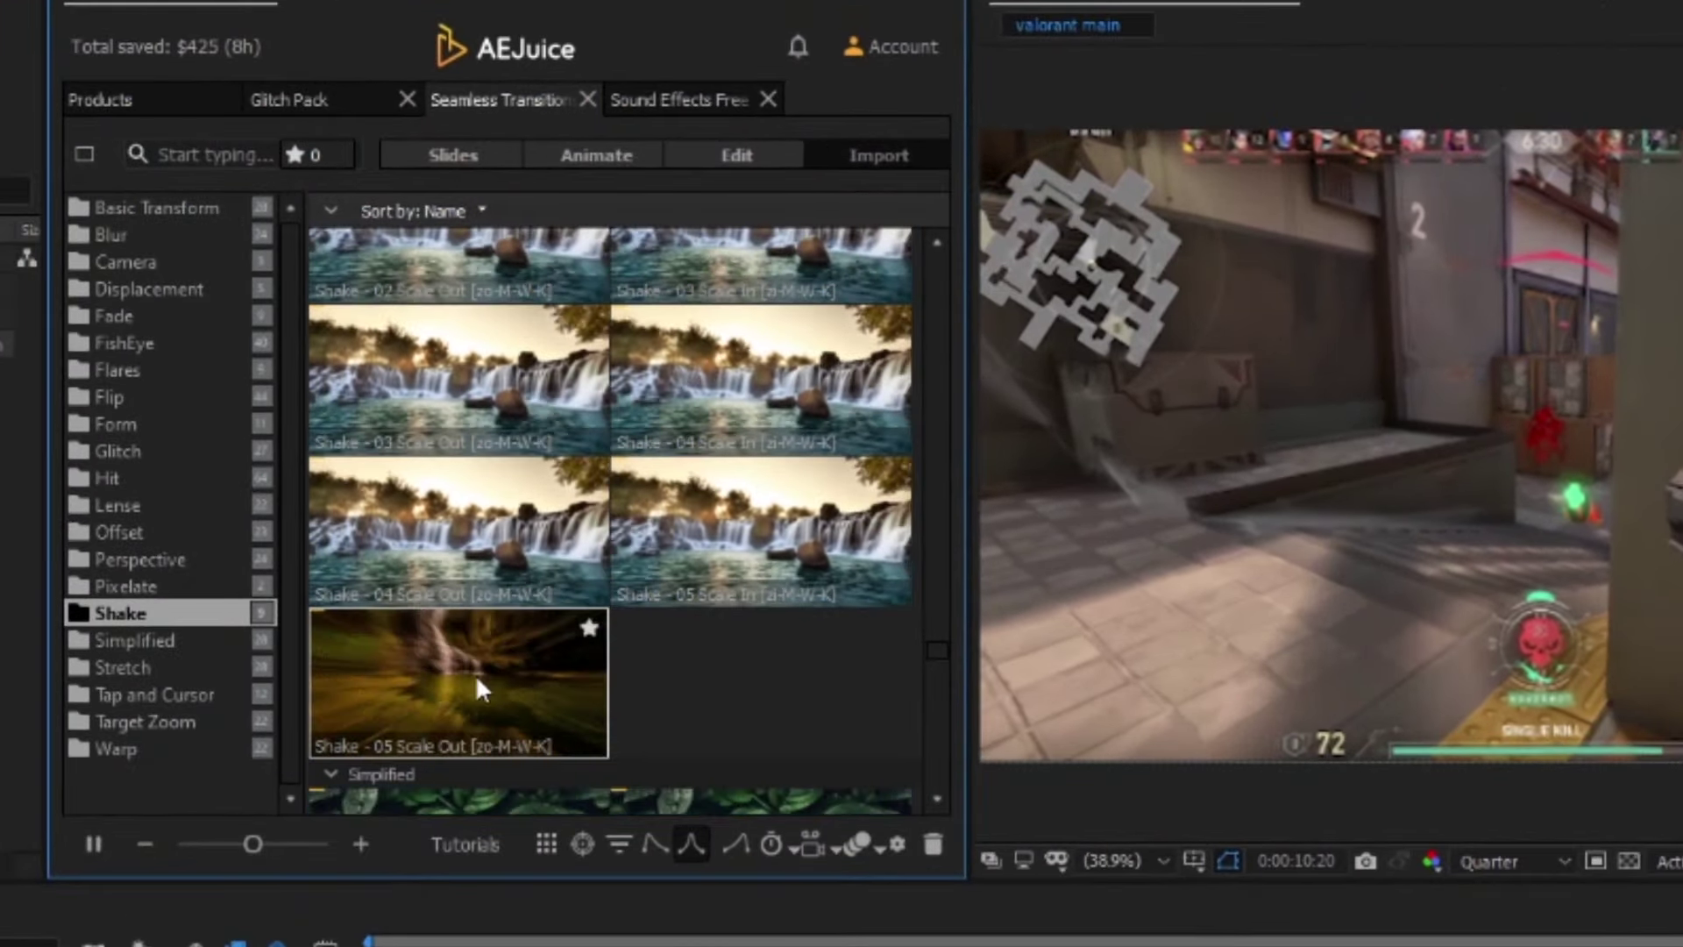
left_click_drag(475, 679, 923, 794)
left_click_drag(1150, 733, 1172, 732)
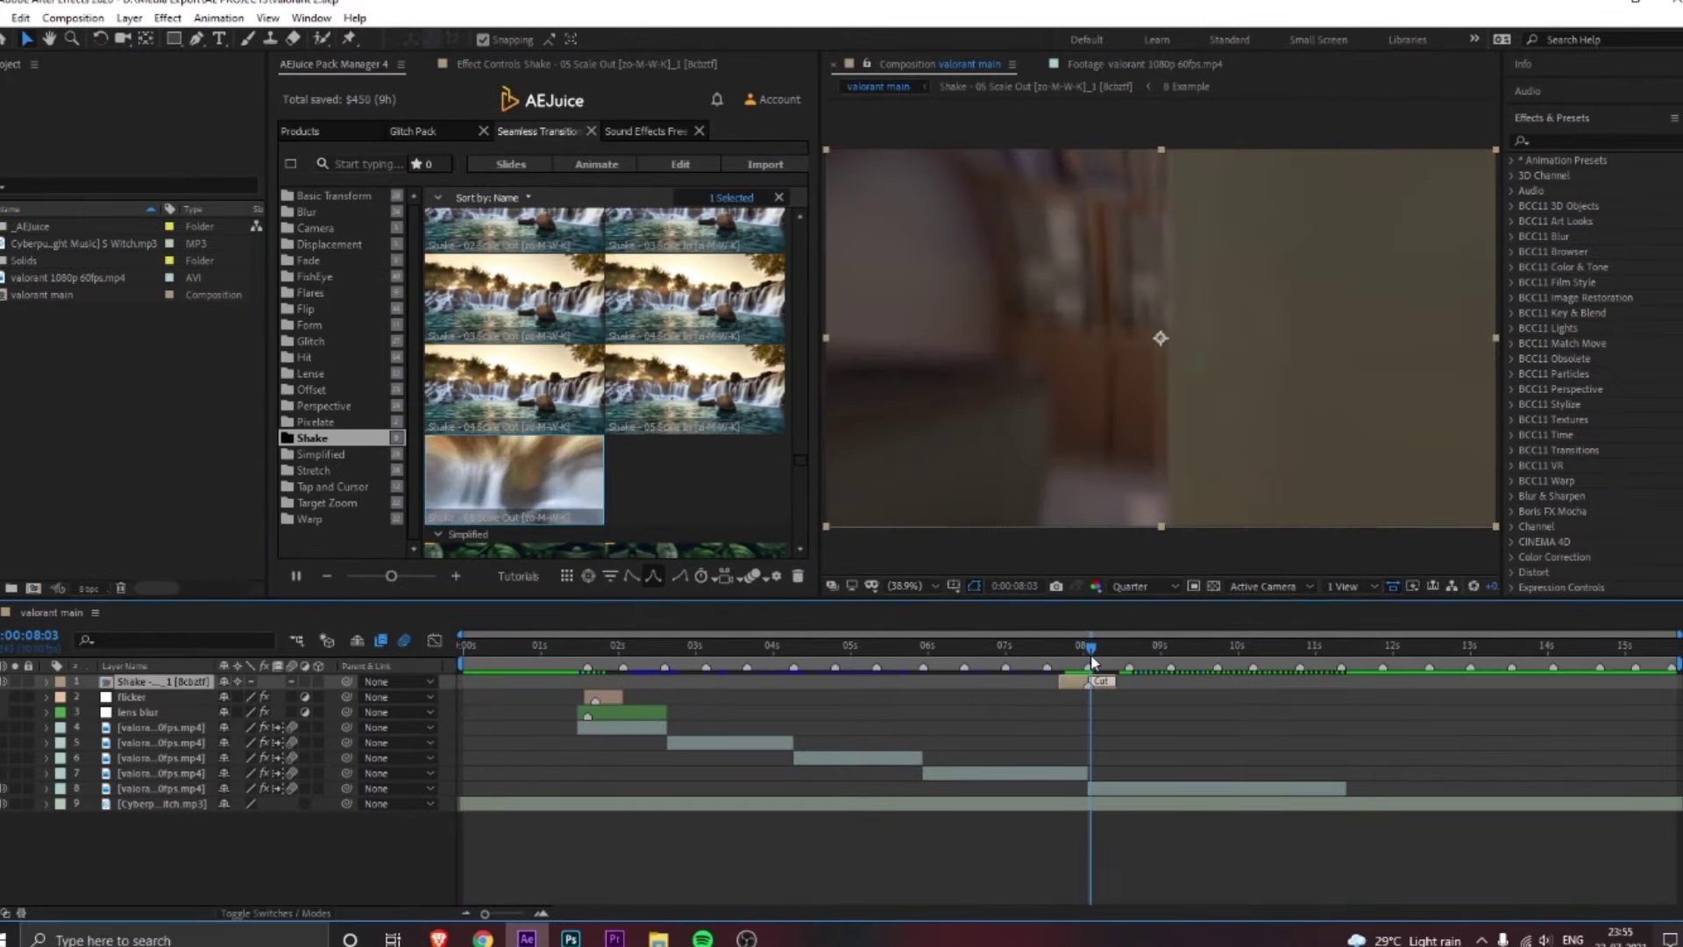
left_click_drag(1092, 662, 1045, 657)
key("space")
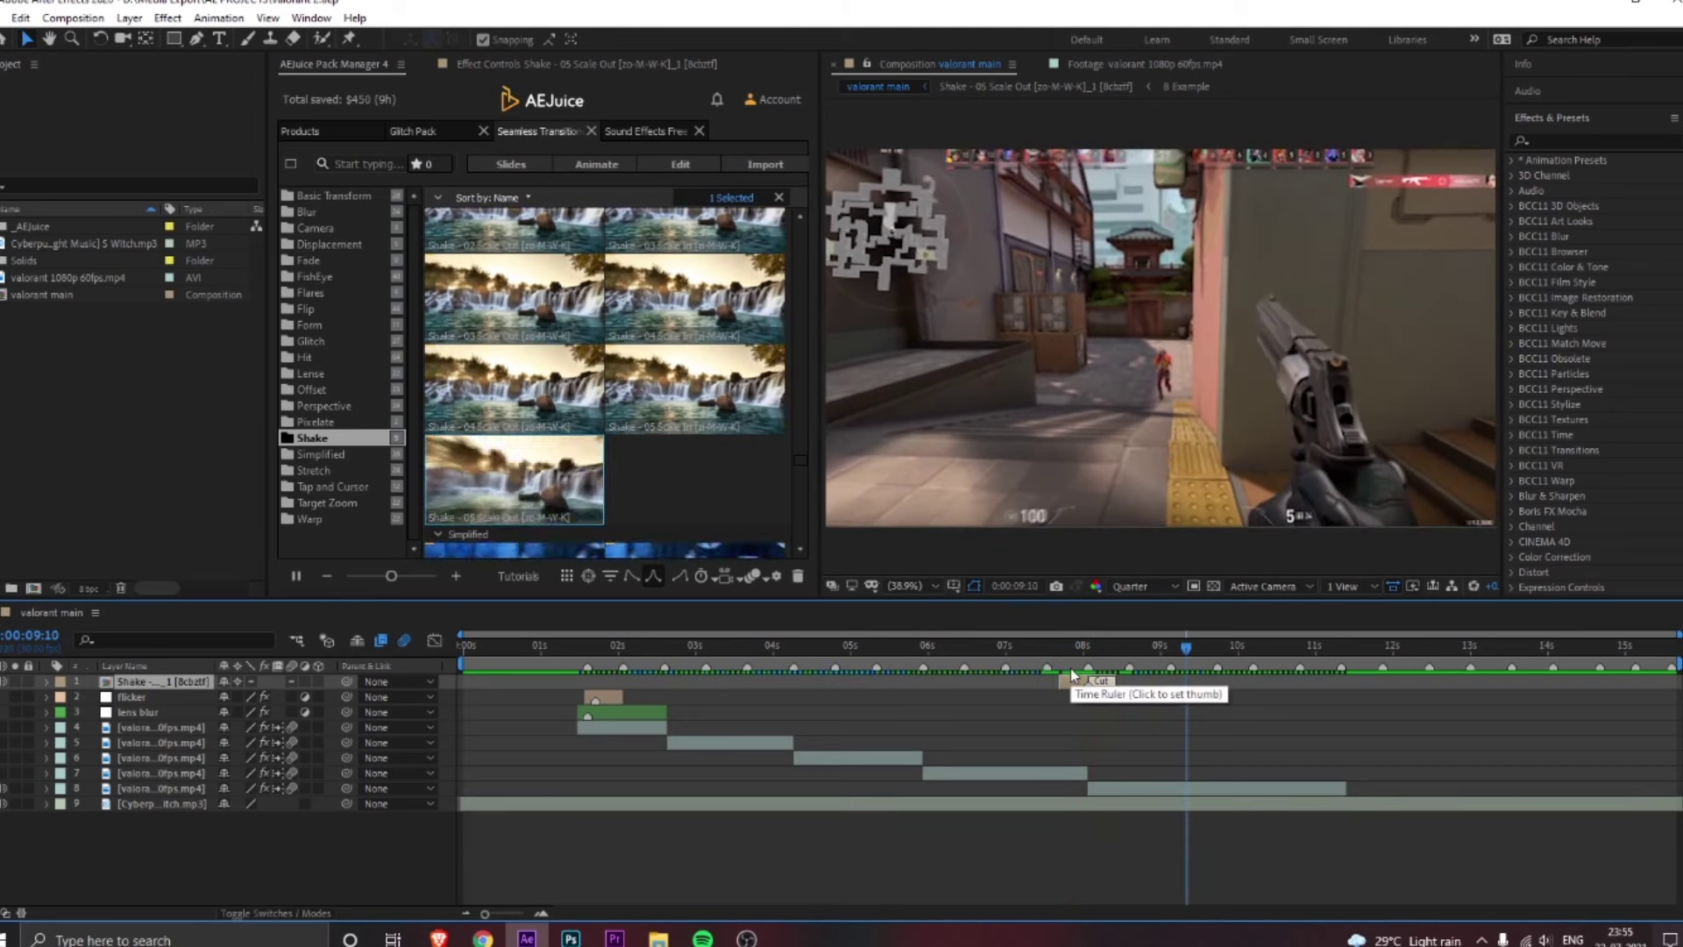
left_click(1071, 666)
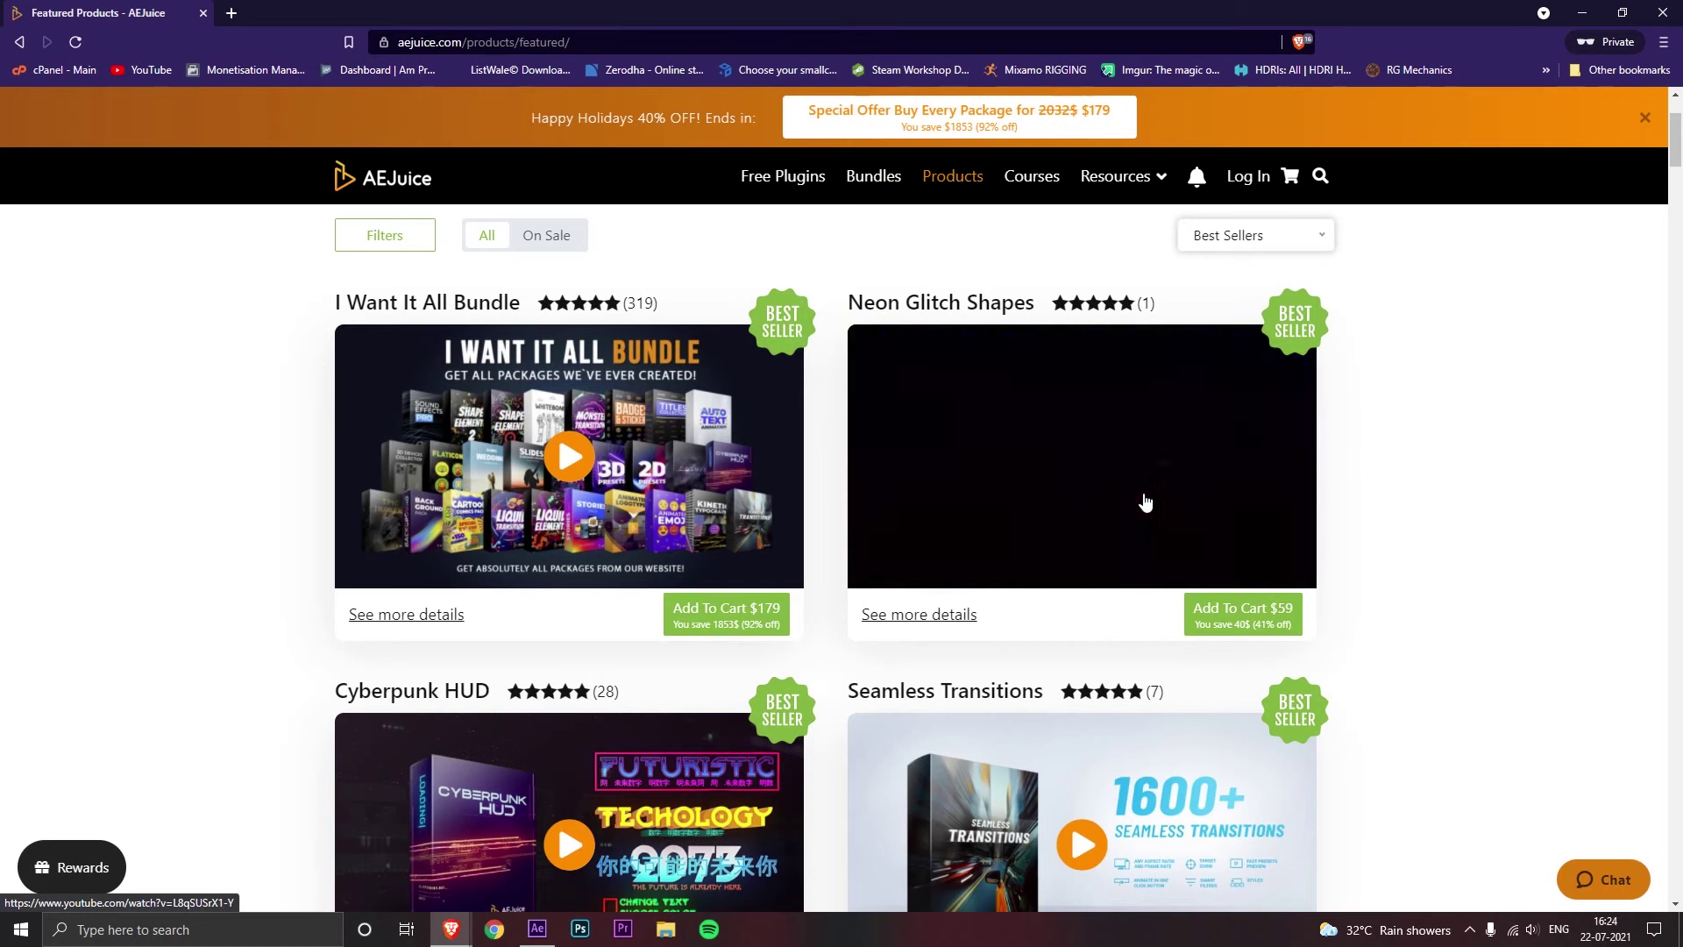
scroll(598, 503, "down", 4)
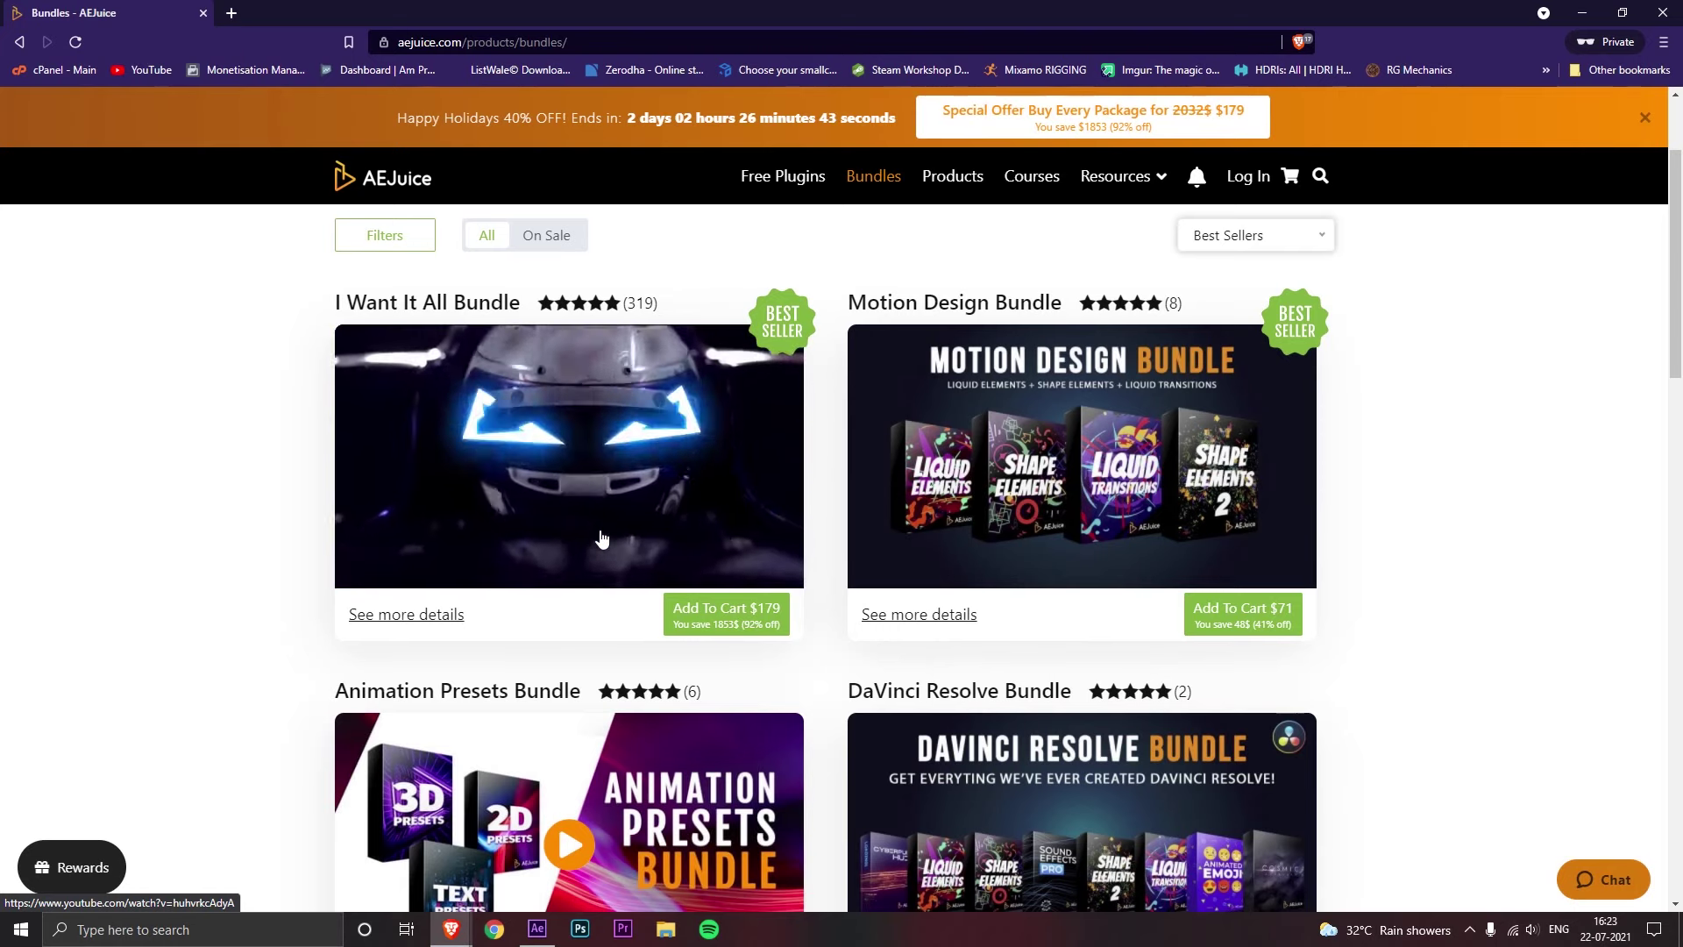
scroll(602, 540, "down", 3)
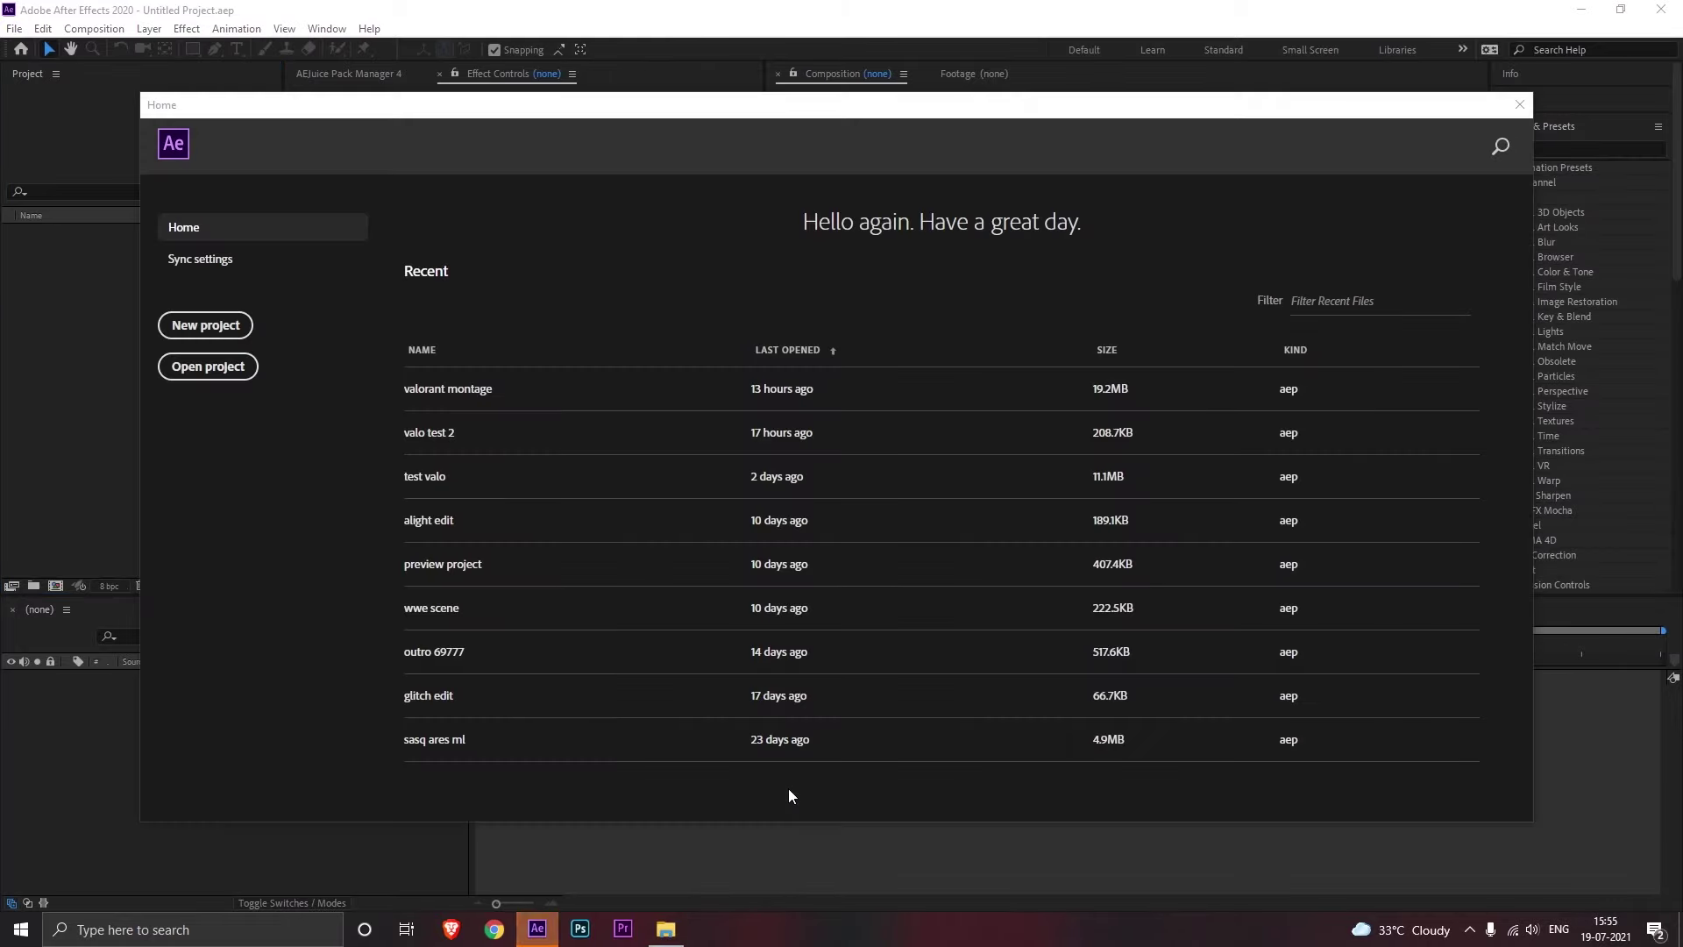
Step: Start a new project and create a 1920 x 1080 composition named valorant main at 30 frames per second
left_click(222, 329)
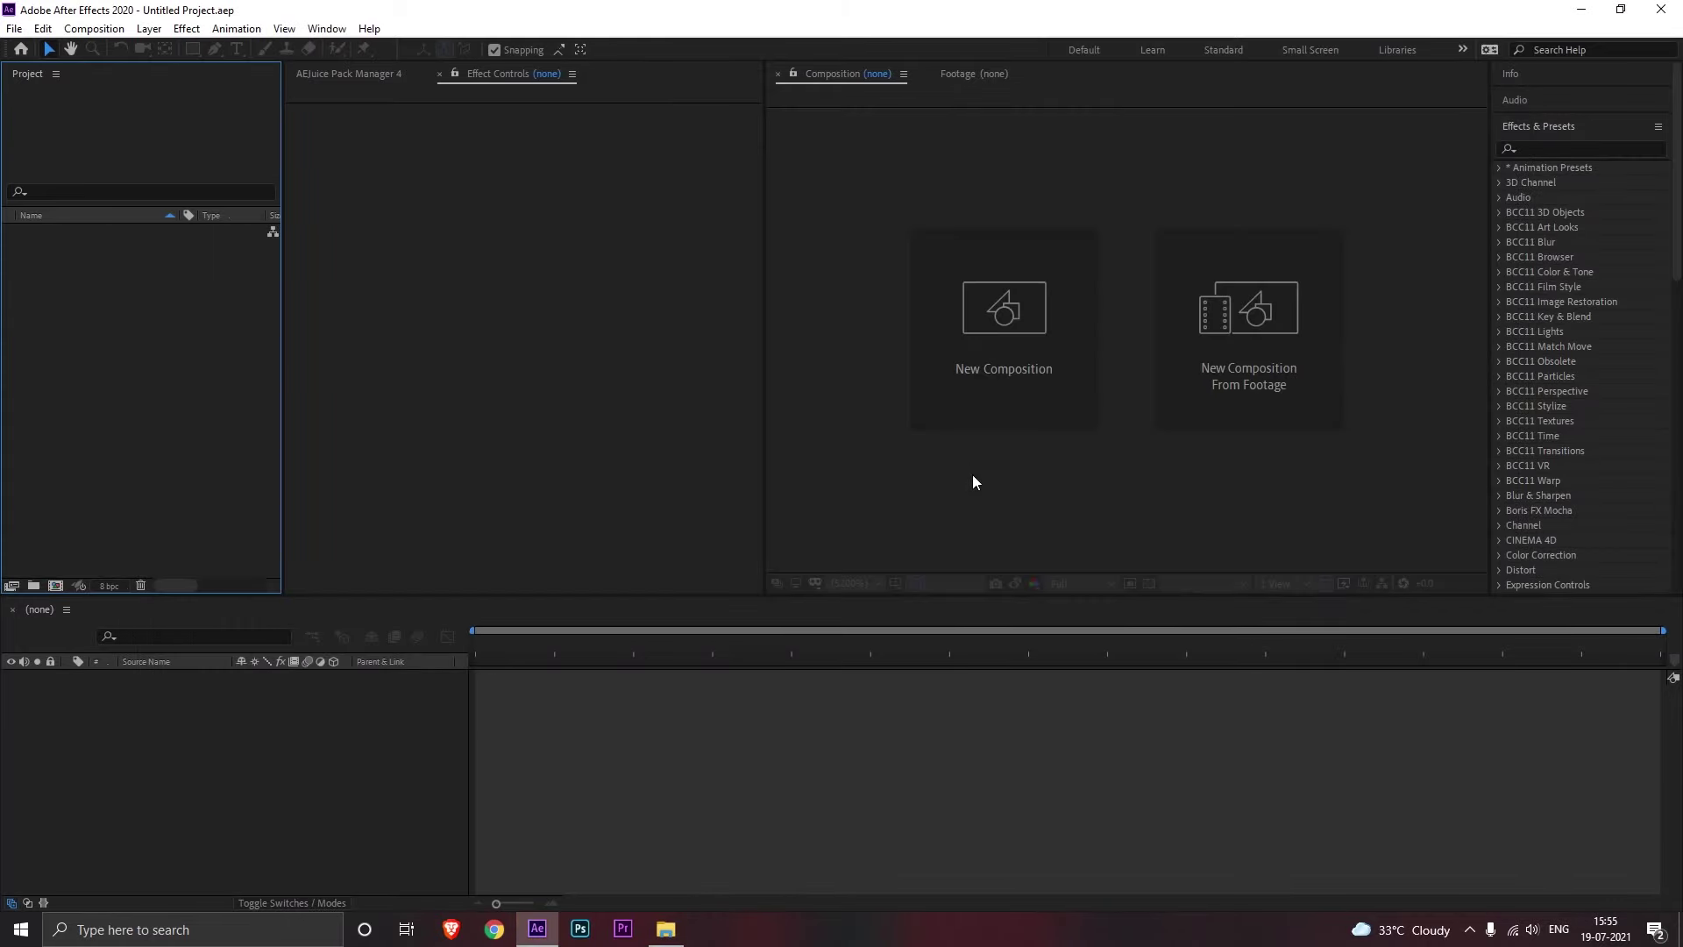
left_click(978, 390)
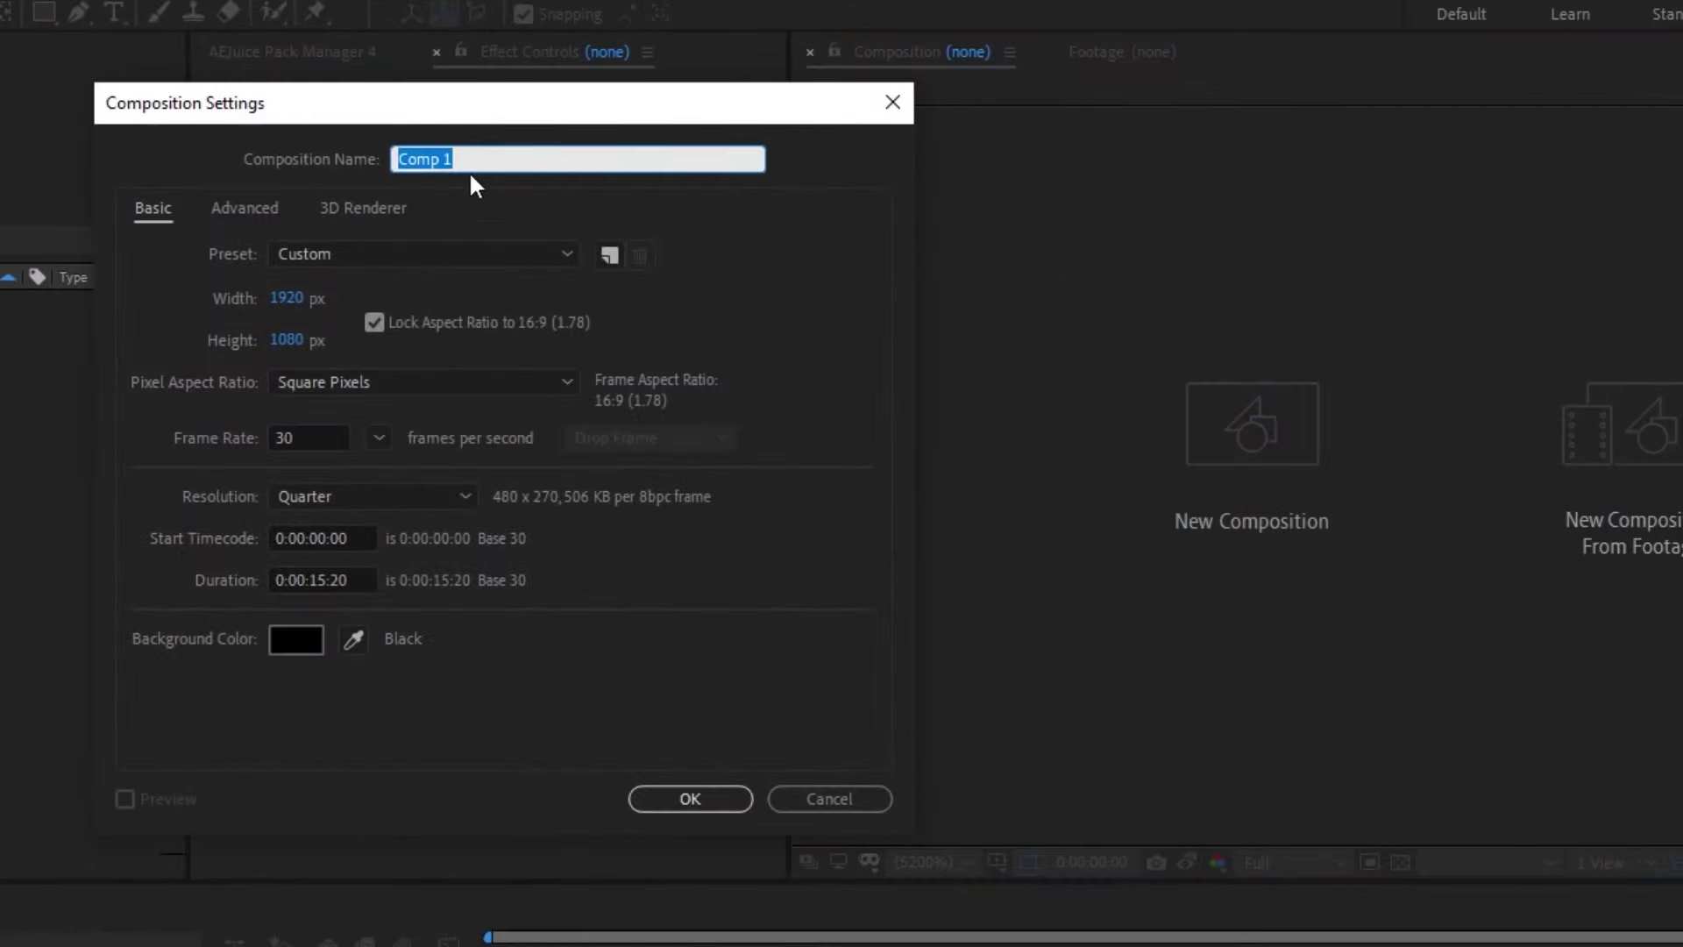
type("valorant main")
left_click(287, 439)
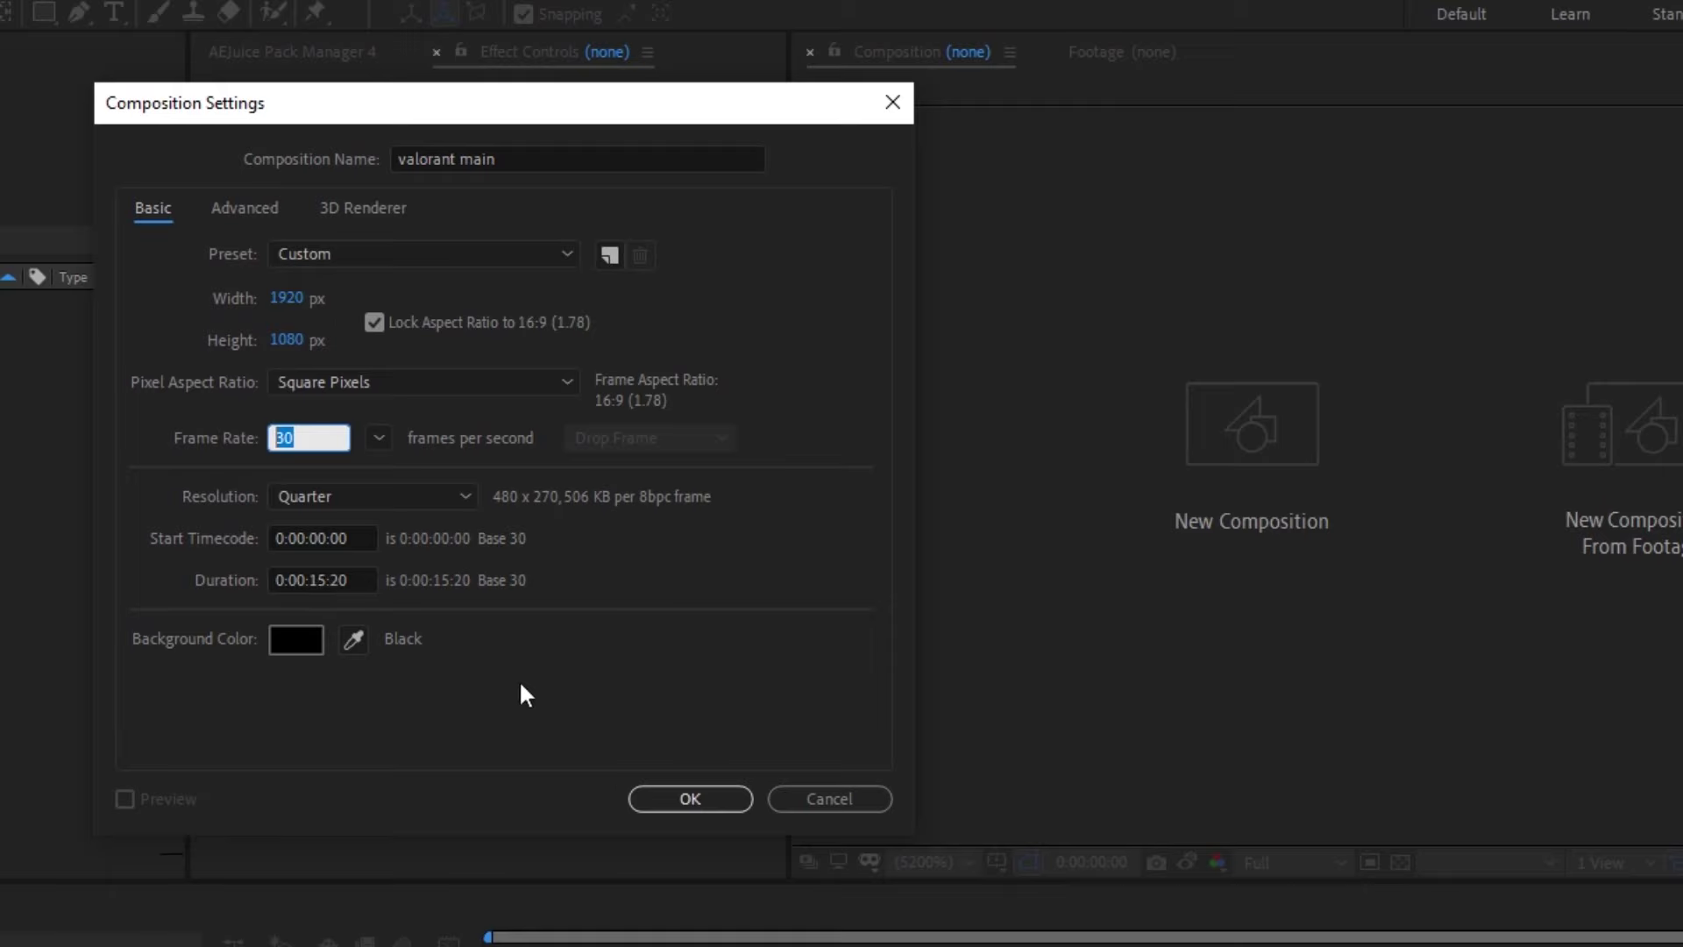
left_click(673, 797)
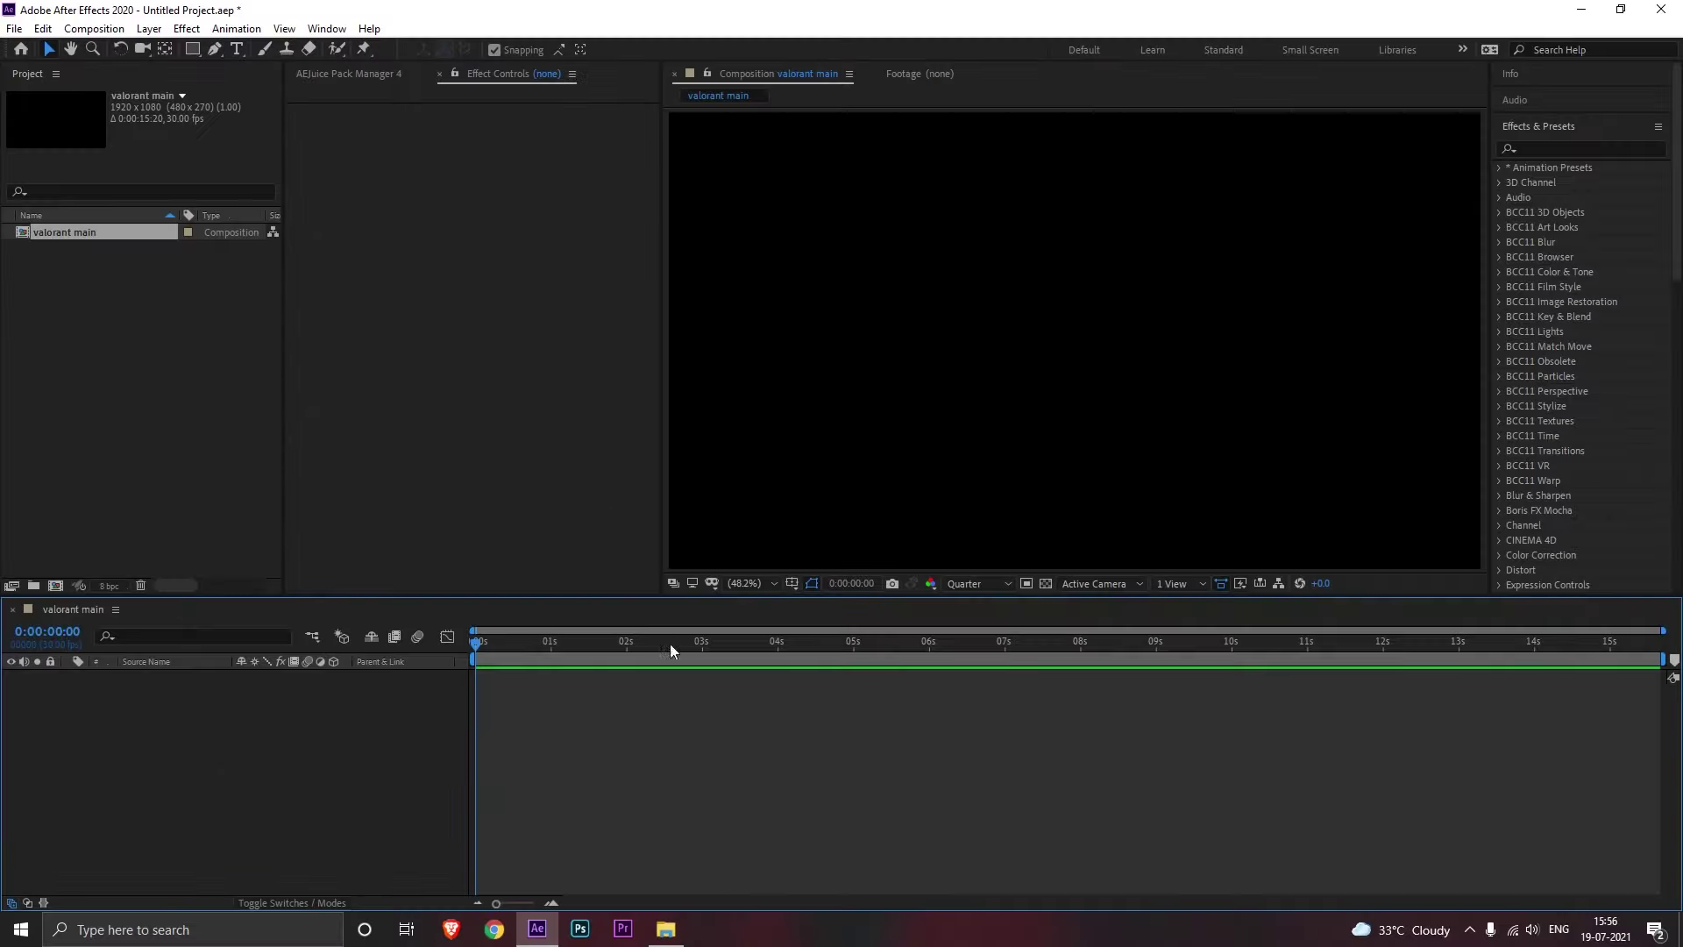
Step: Import the Cyberpunk Game Electro music file from the valorant montage folder and open it in the footage viewer
left_click(682, 927)
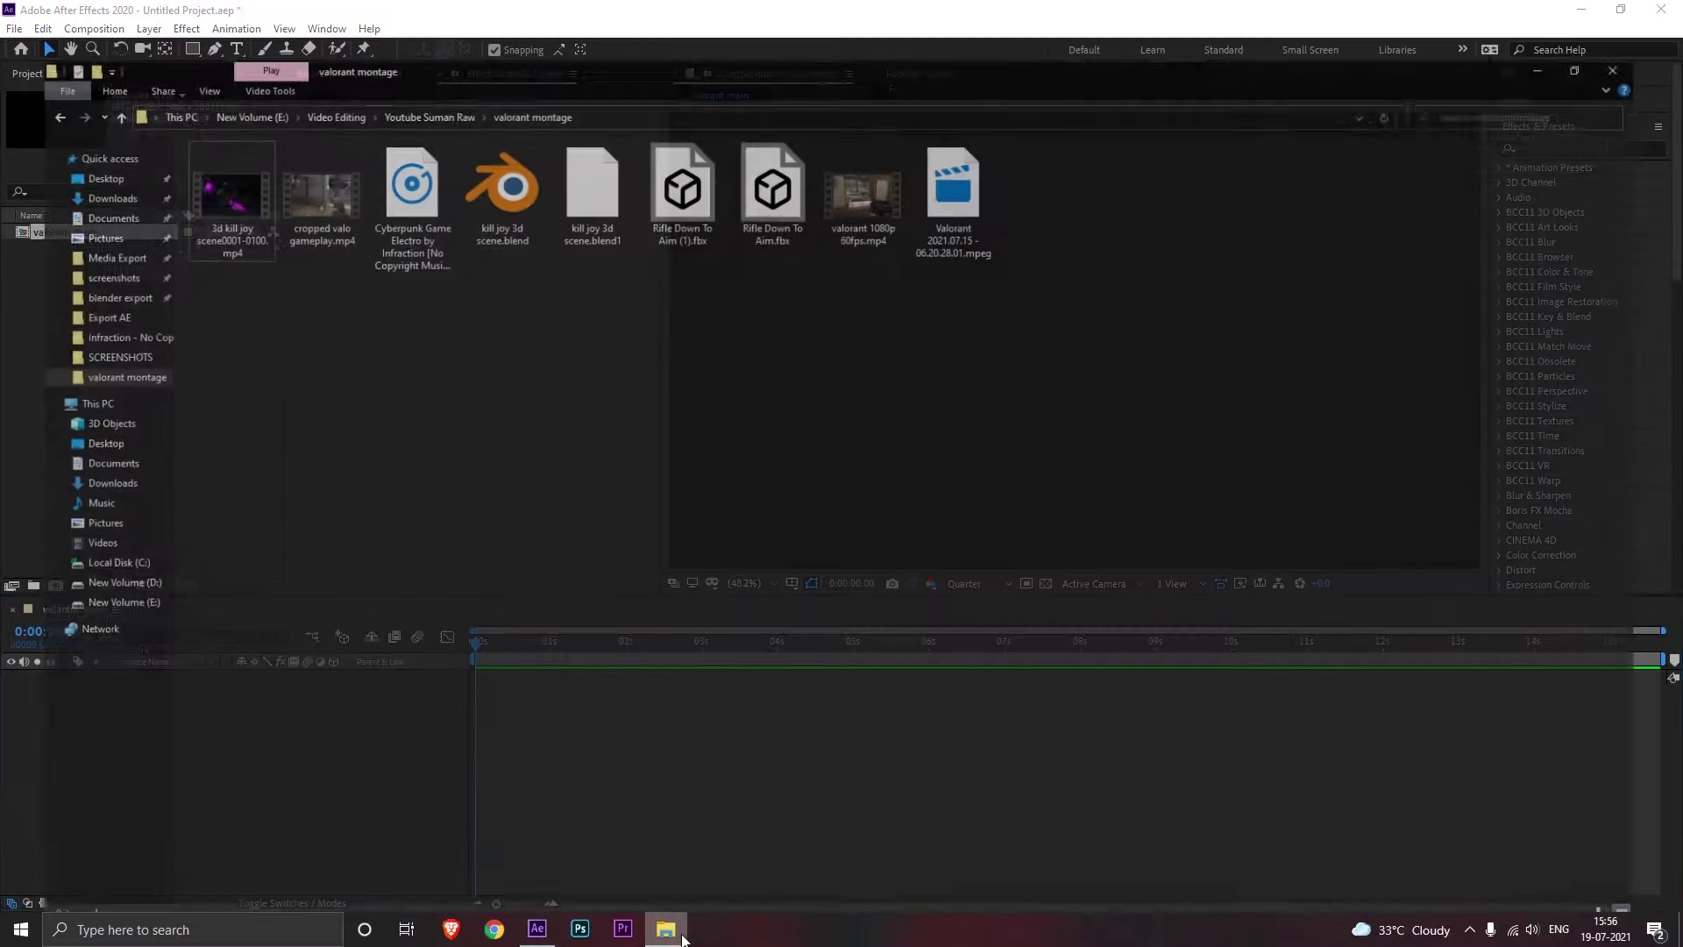
left_click_drag(389, 145, 144, 377)
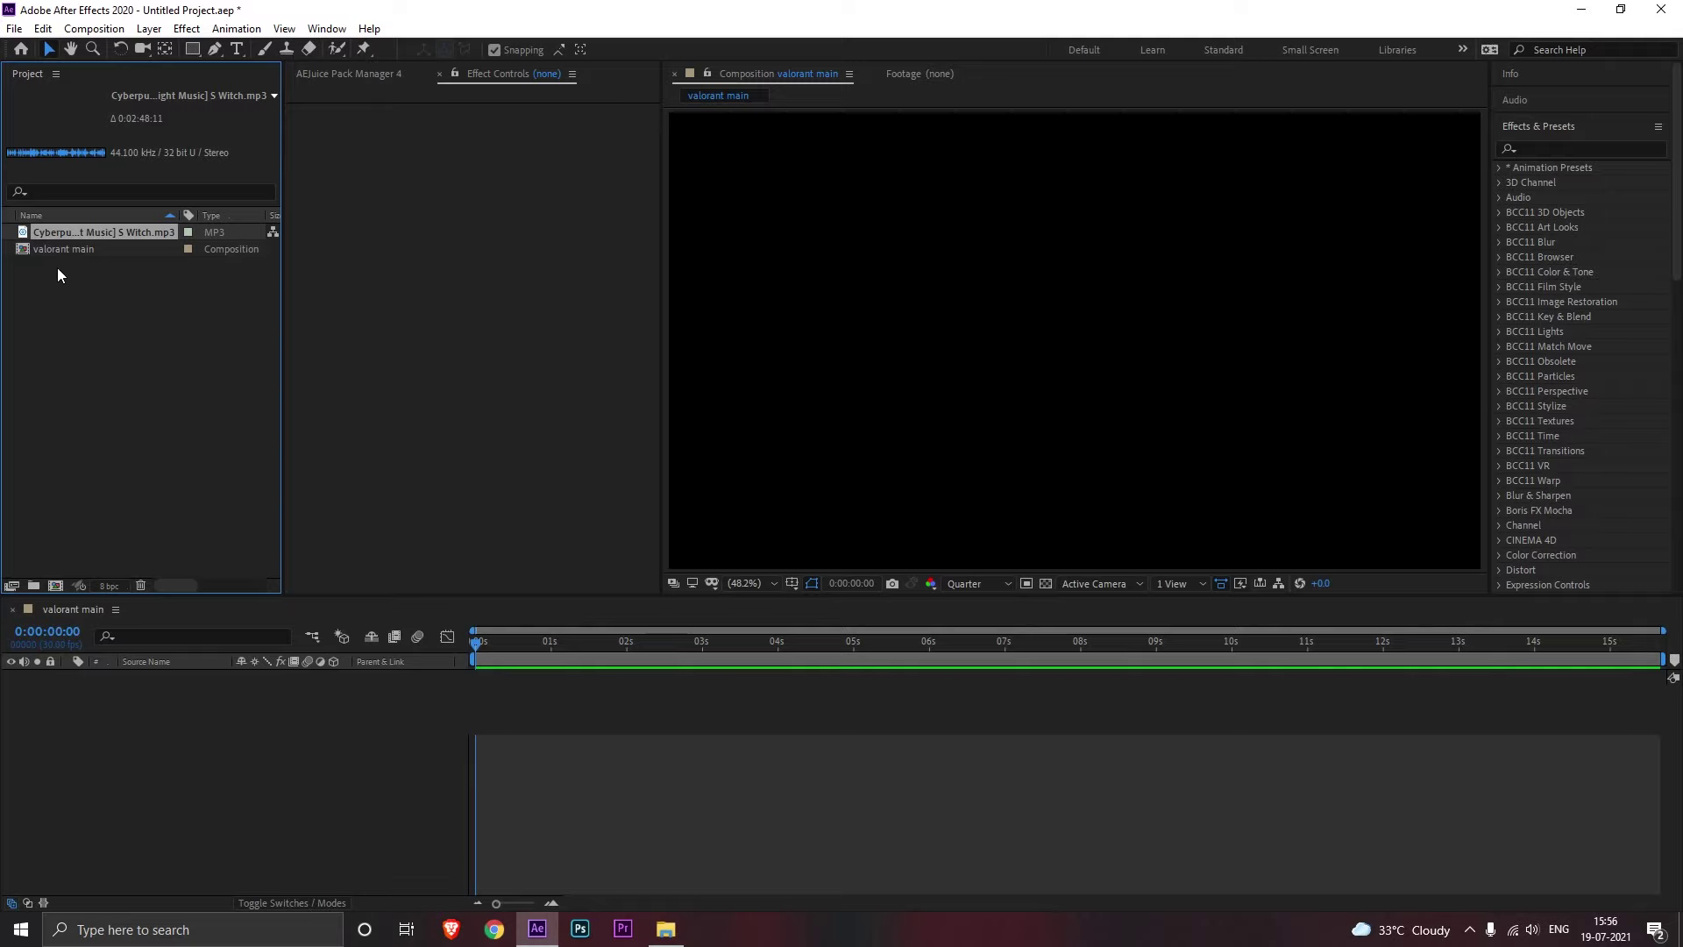
double_click(62, 232)
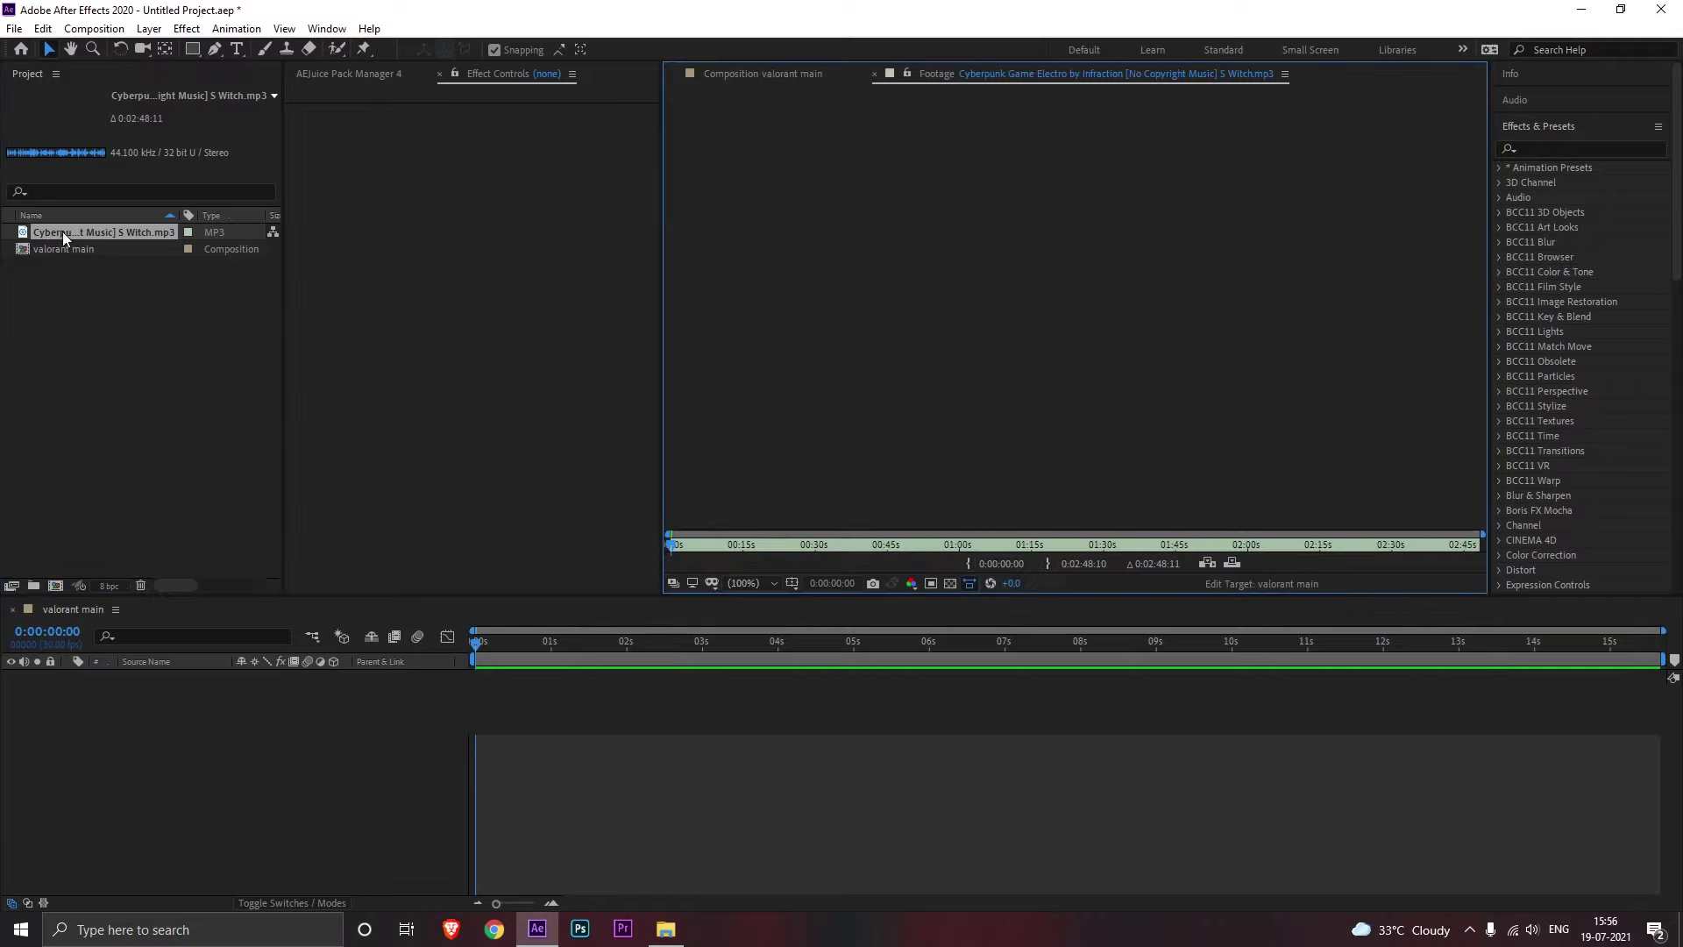
left_click(774, 72)
left_click(964, 75)
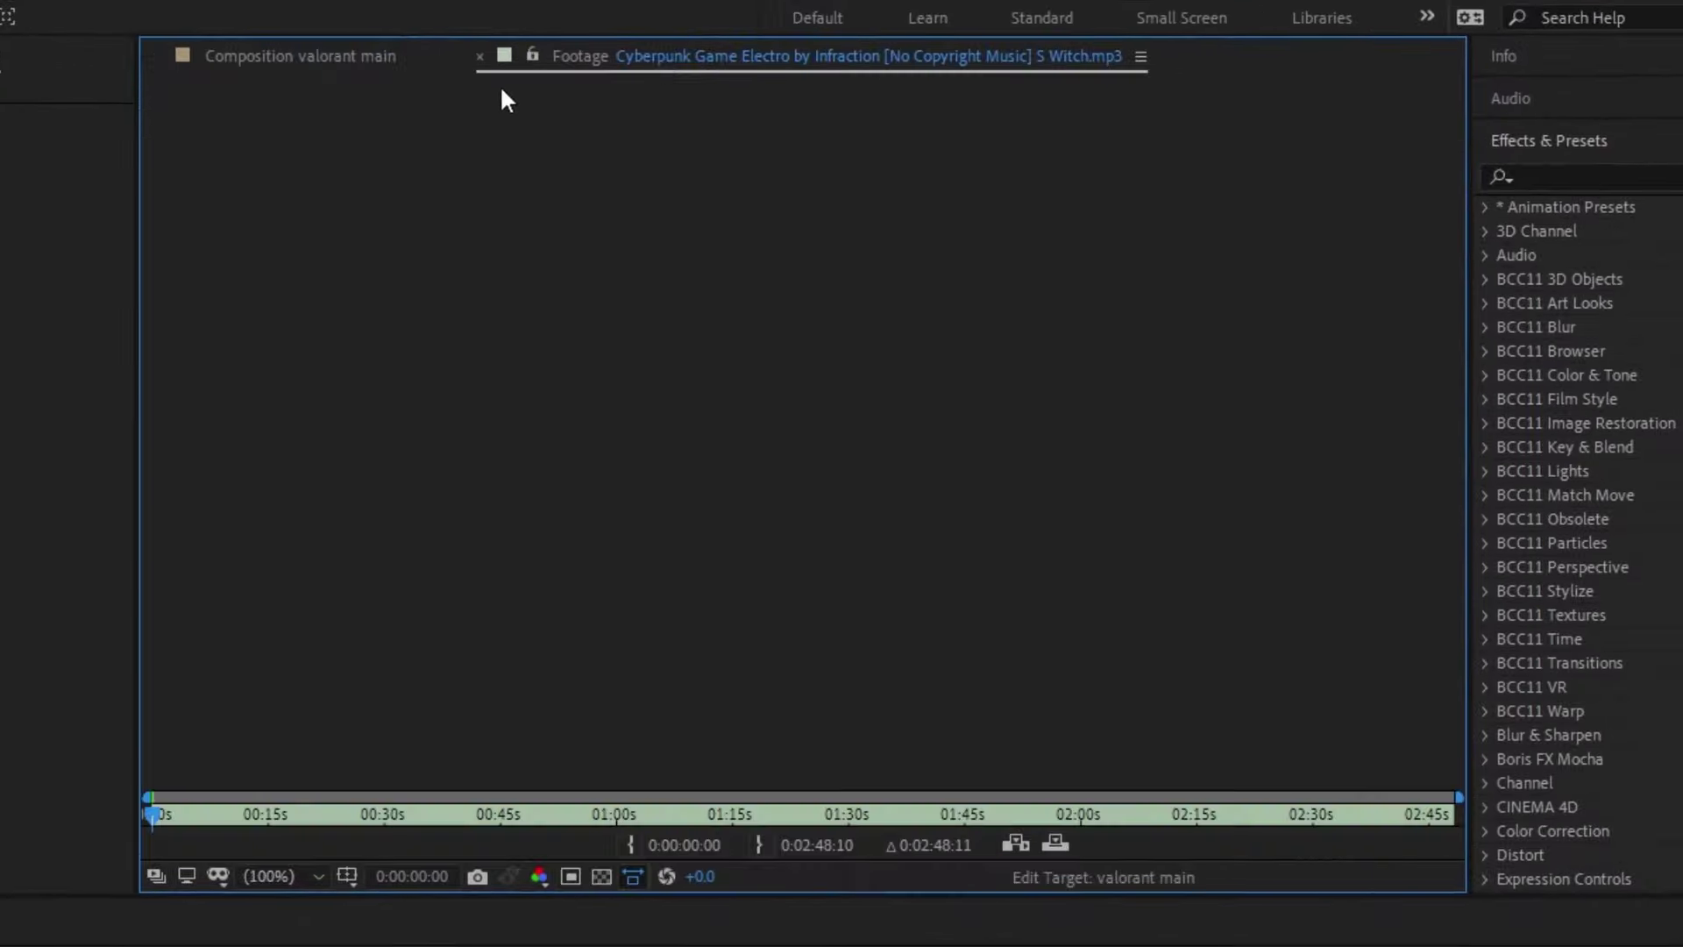
left_click(792, 71)
left_click(701, 56)
Step: Set the music footage's in point to 0:00:35:17 and its out point to 0:01:00:16
left_click_drag(198, 817, 362, 819)
left_click_drag(438, 813, 369, 816)
left_click(430, 815)
left_click(630, 845)
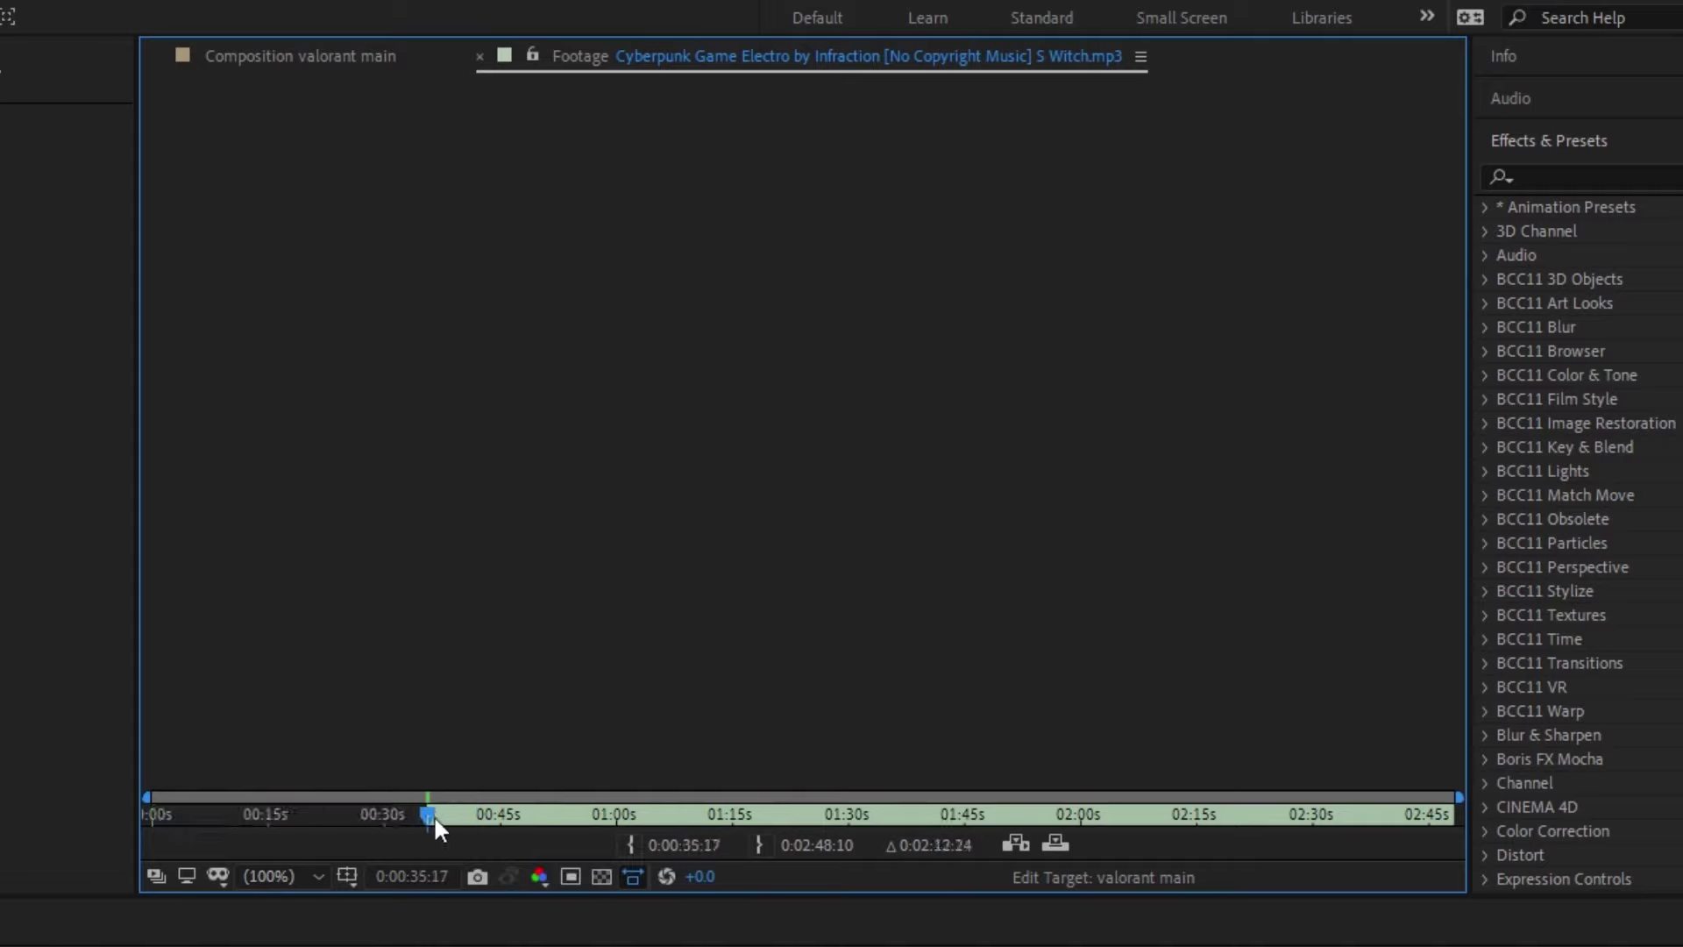
left_click_drag(433, 814, 620, 816)
left_click(761, 844)
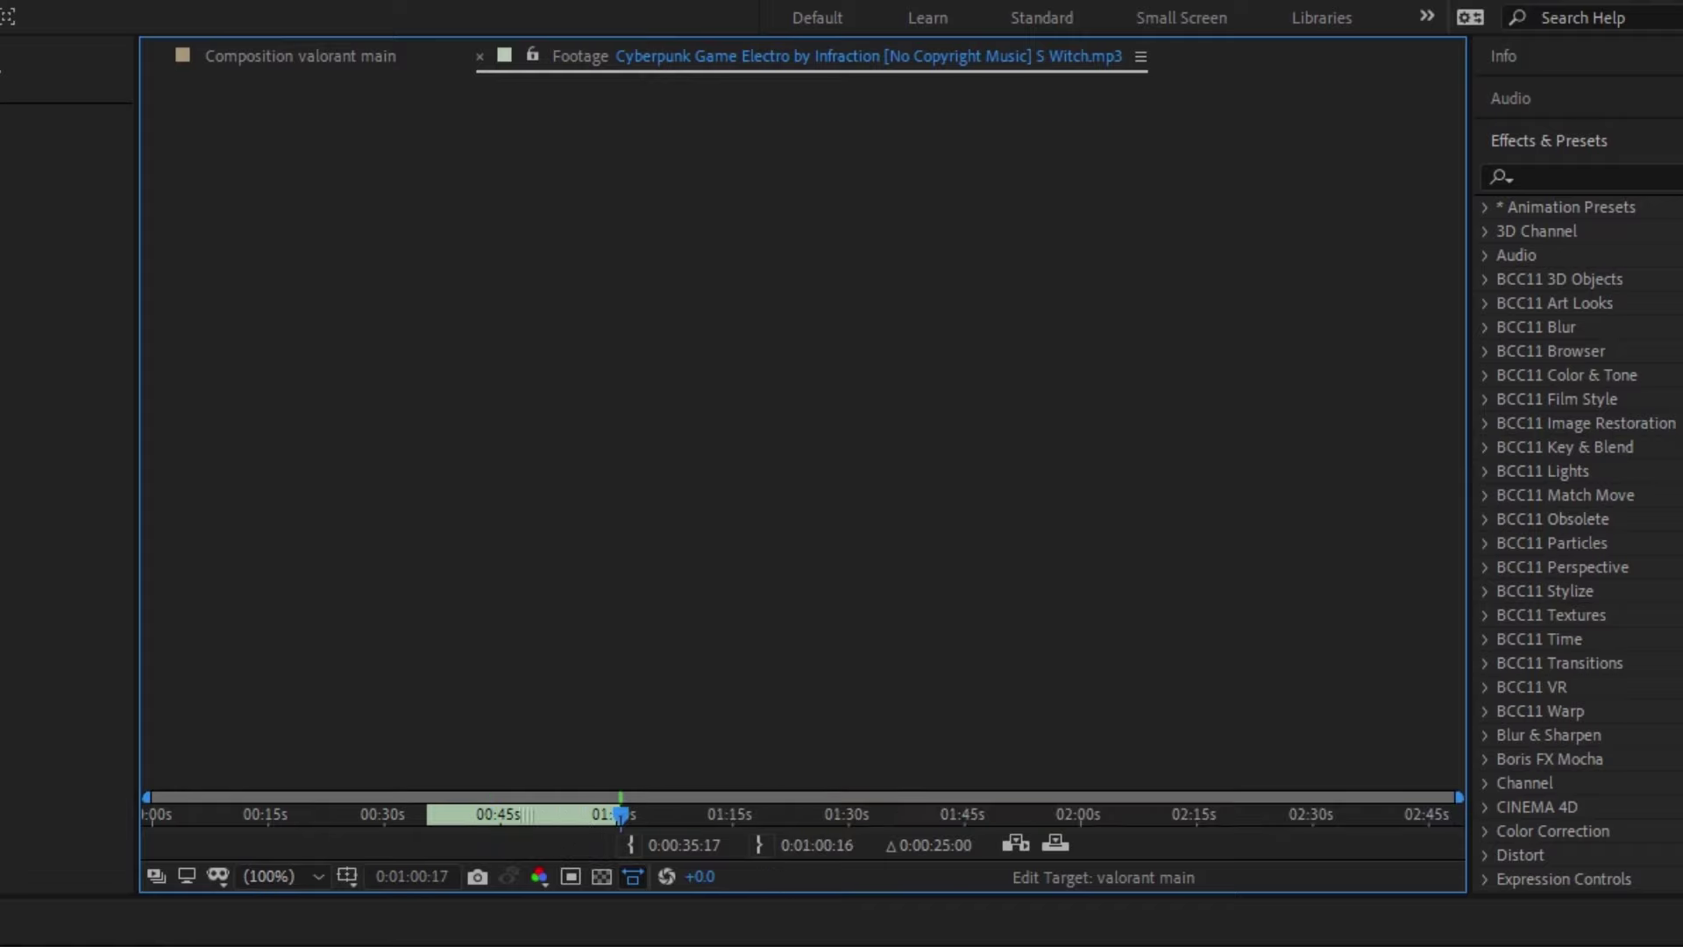
Step: Place the trimmed music in the valorant main timeline, starting at 0 seconds, and reveal its audio waveform
left_click_drag(80, 228, 581, 743)
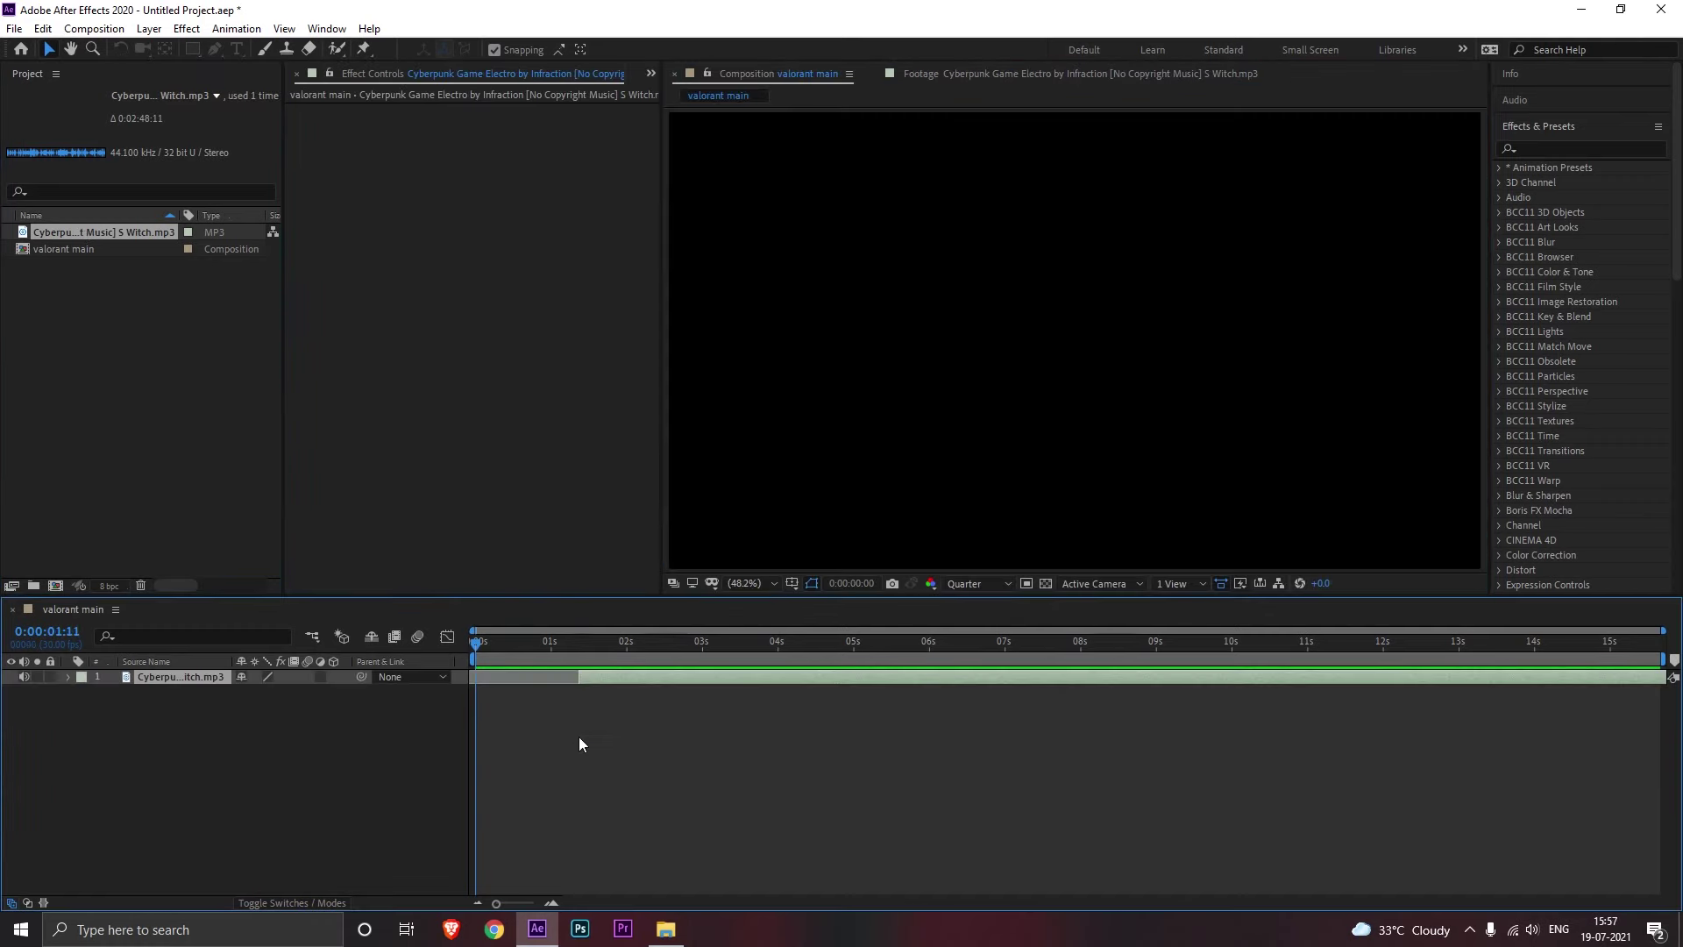
left_click_drag(630, 680, 530, 678)
key("l")
key("l")
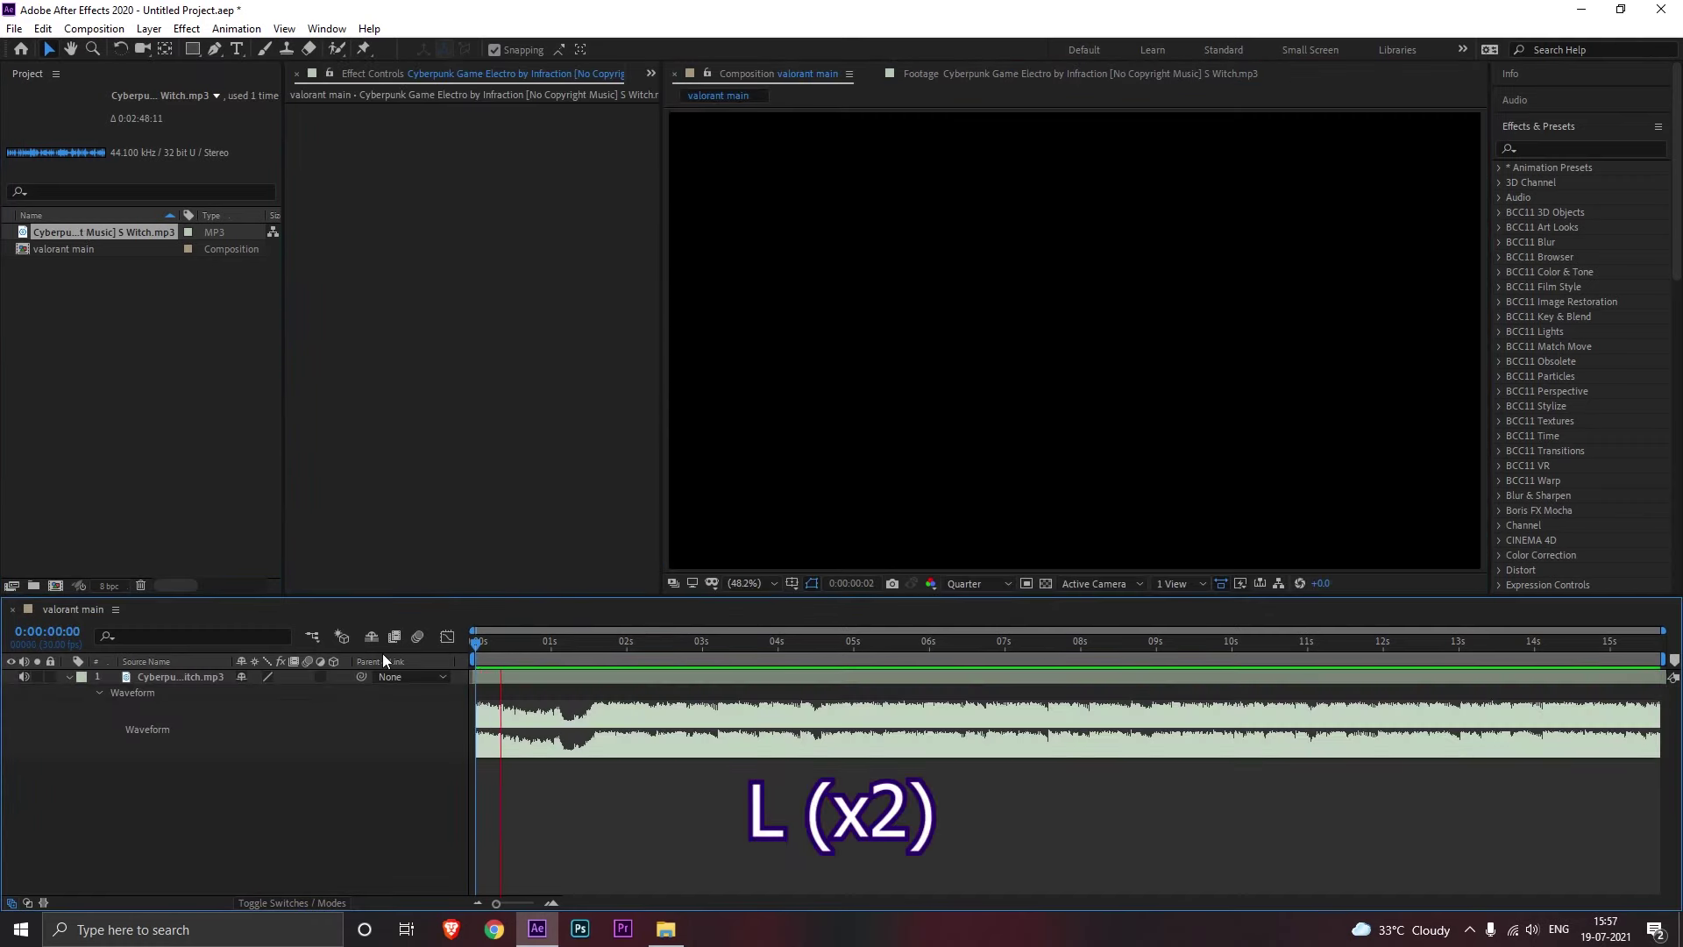
Step: Add composition markers on the beats of the music during playback, from about 1.5 seconds through the end
key("KP_Multiply")
key("KP_Multiply")
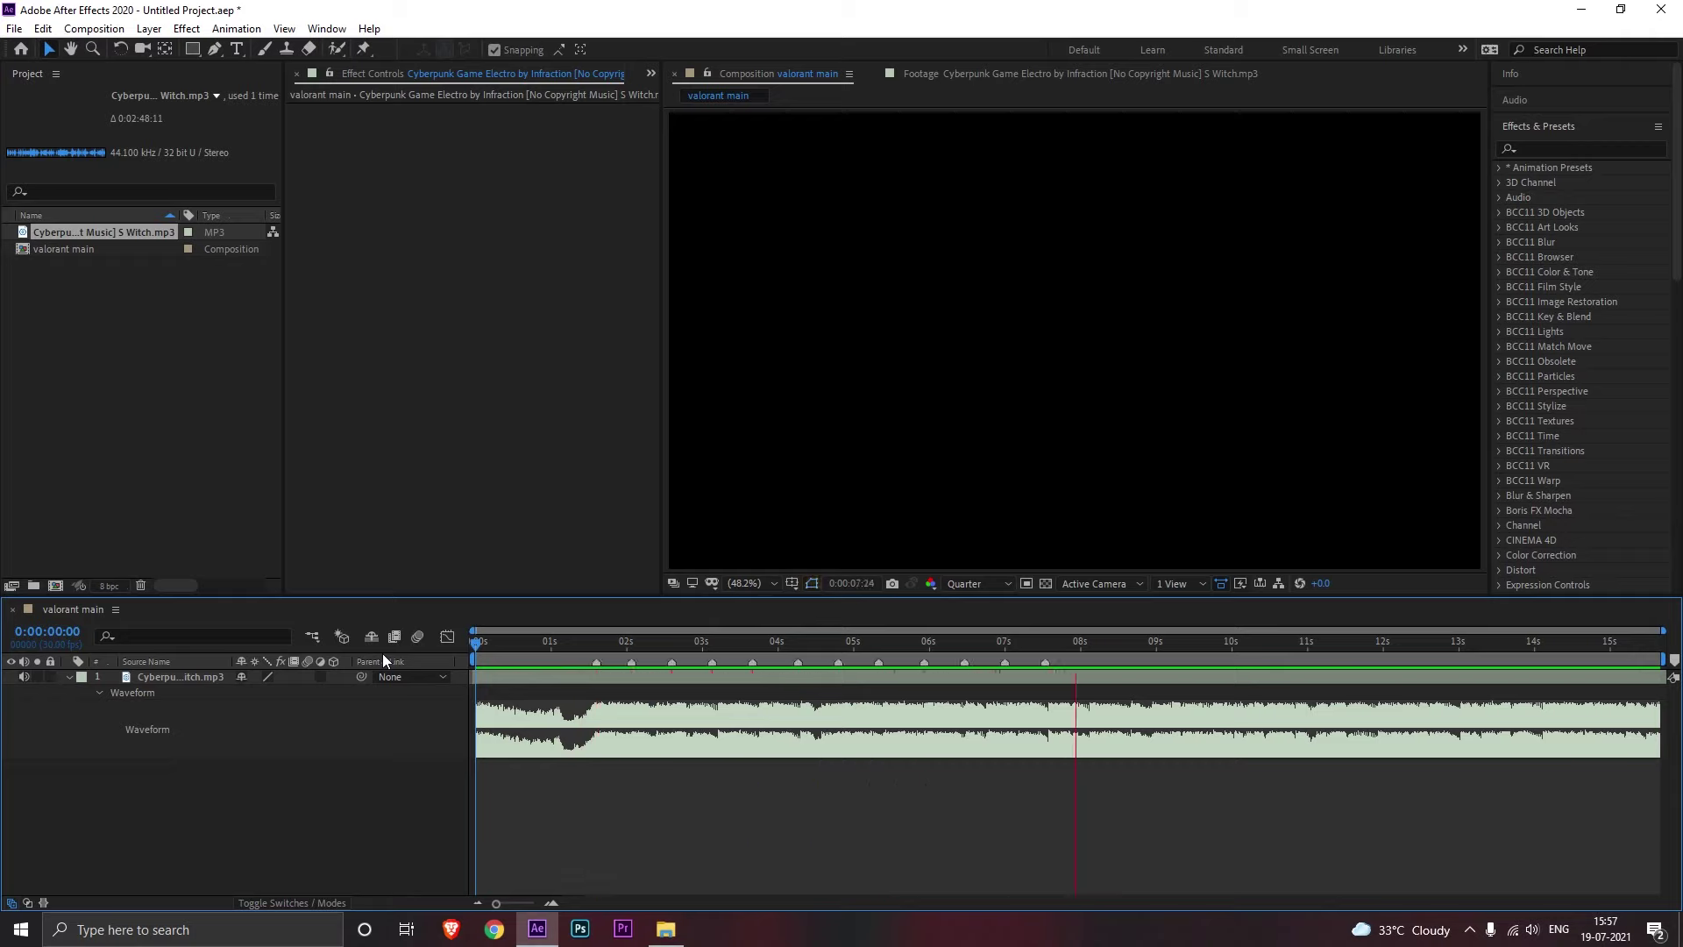
key("KP_Multiply")
key("KP_Multiply")
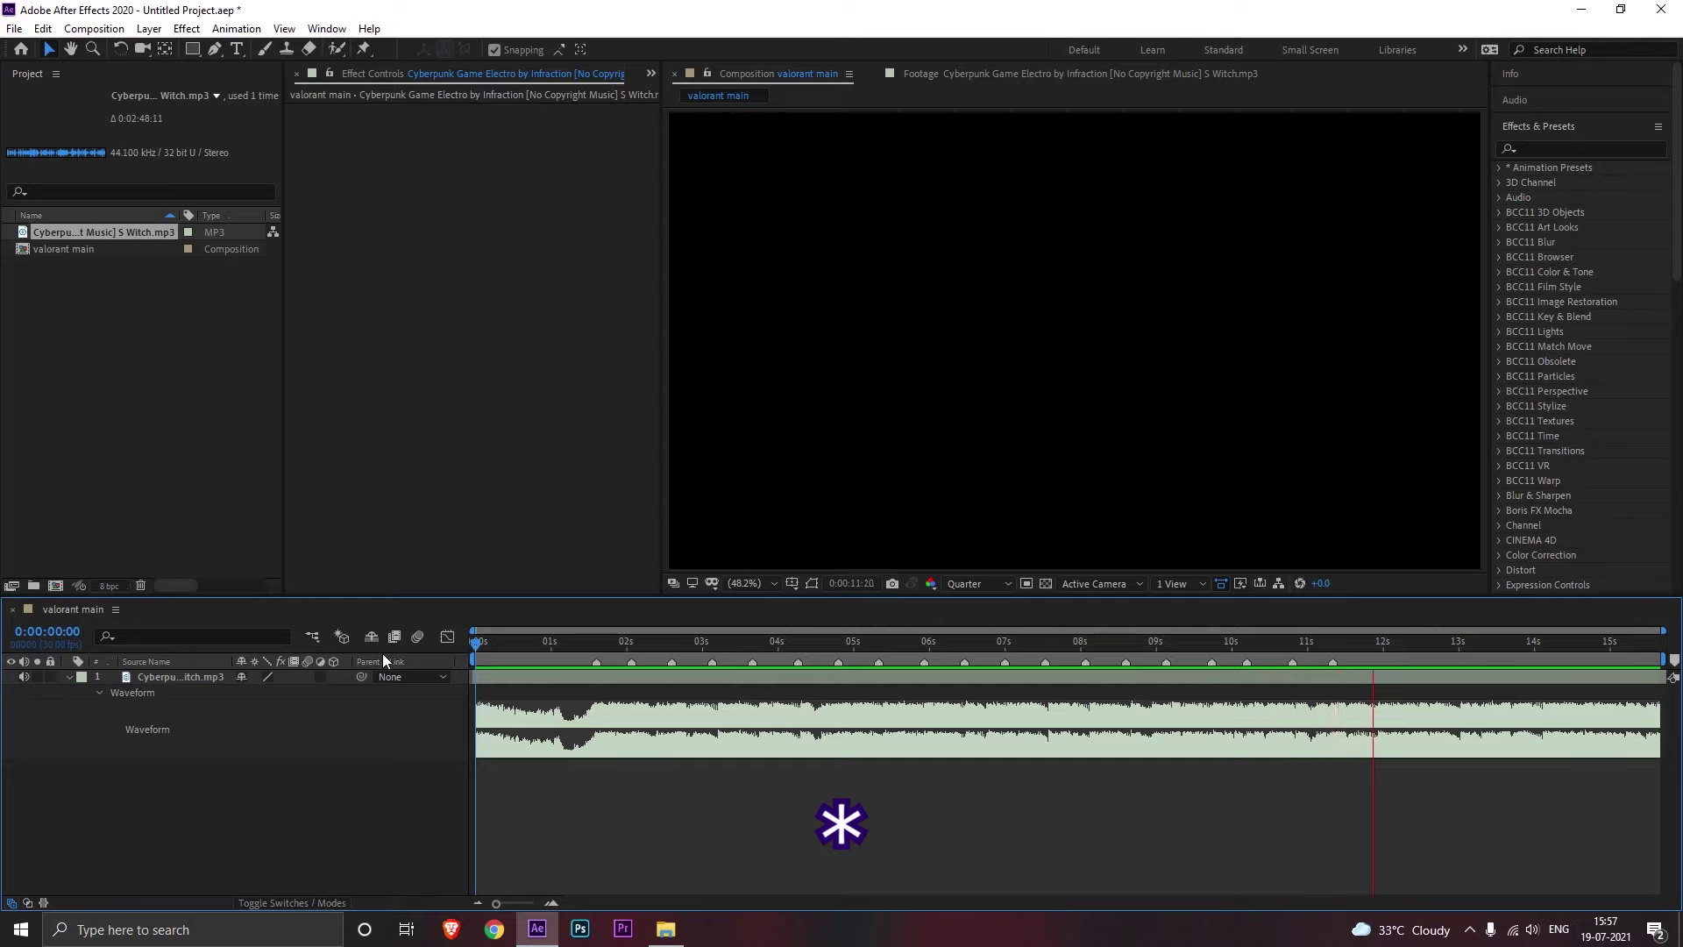
key("KP_Multiply")
key("KP_Multiply")
key("KP_Multiply")
key("KP_Multiply")
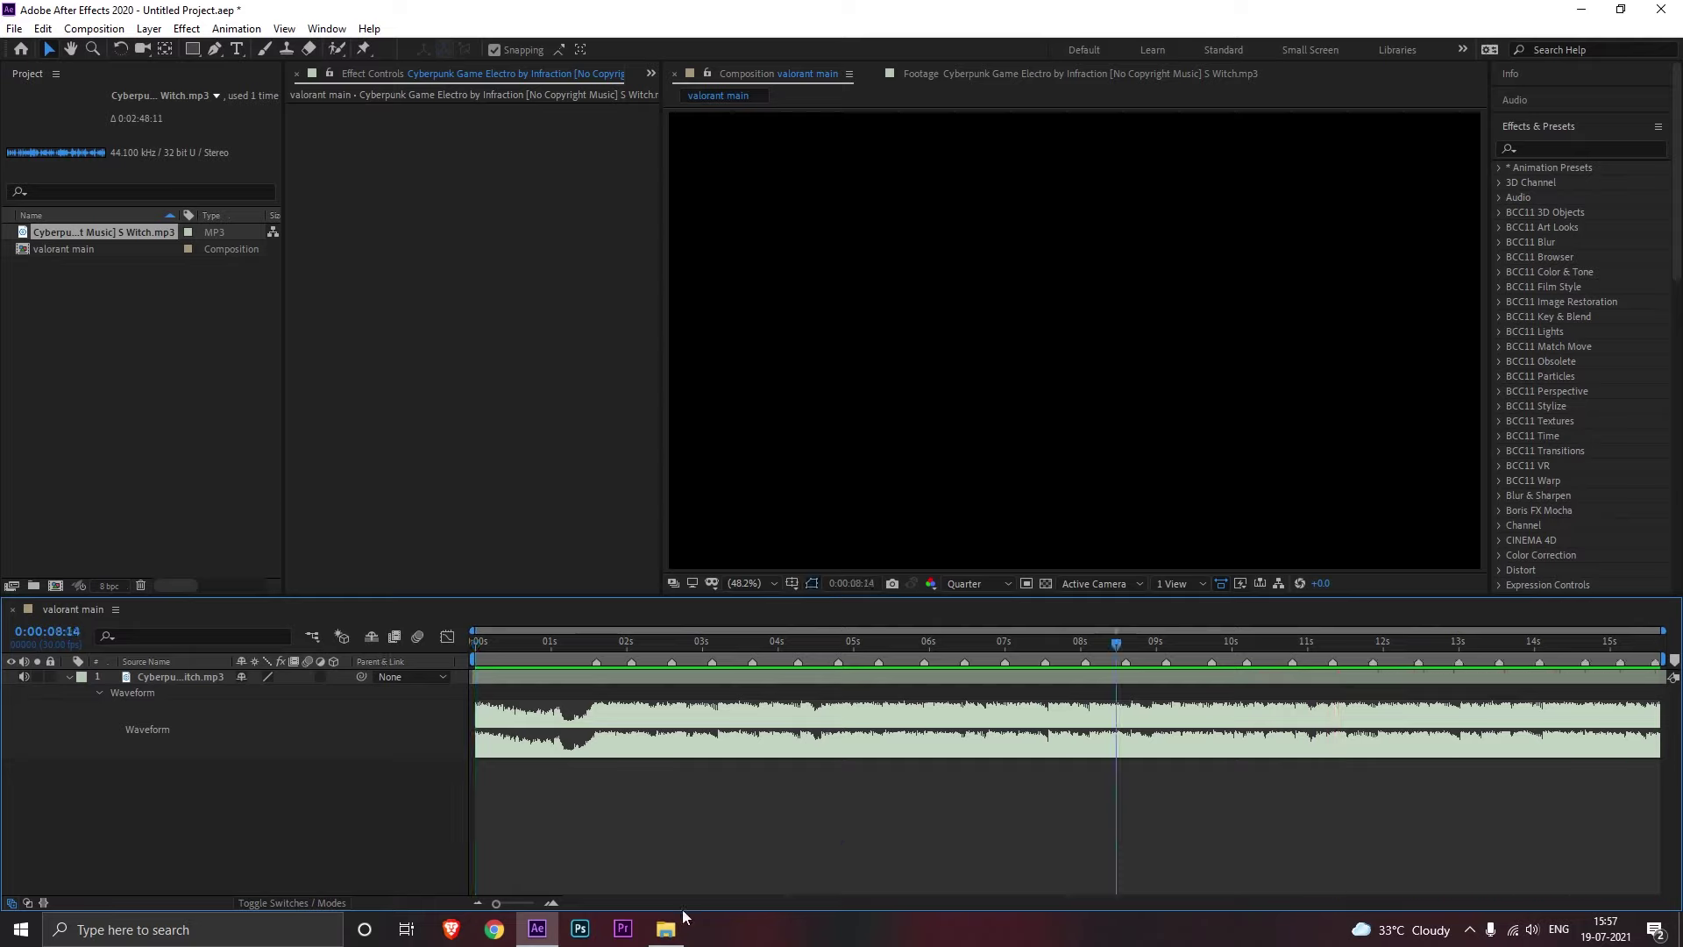
Step: Import valorant 1080p 60fps.mp4 from the valorant montage folder and collapse the music layer's properties
left_click(667, 942)
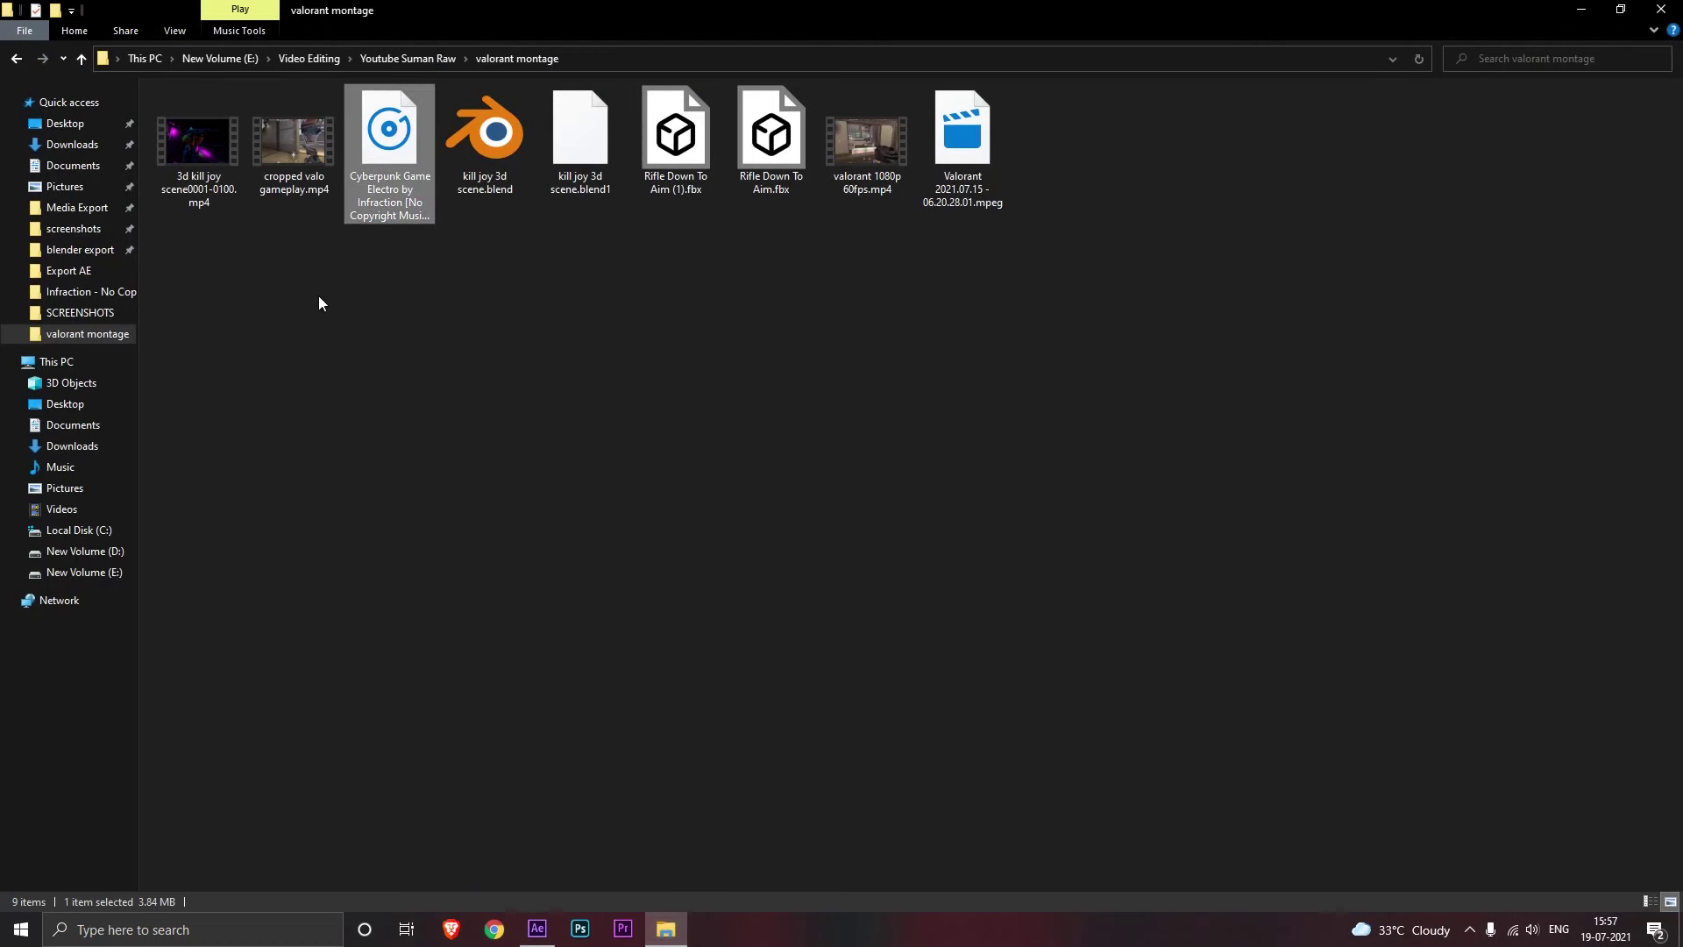
left_click_drag(867, 140, 146, 365)
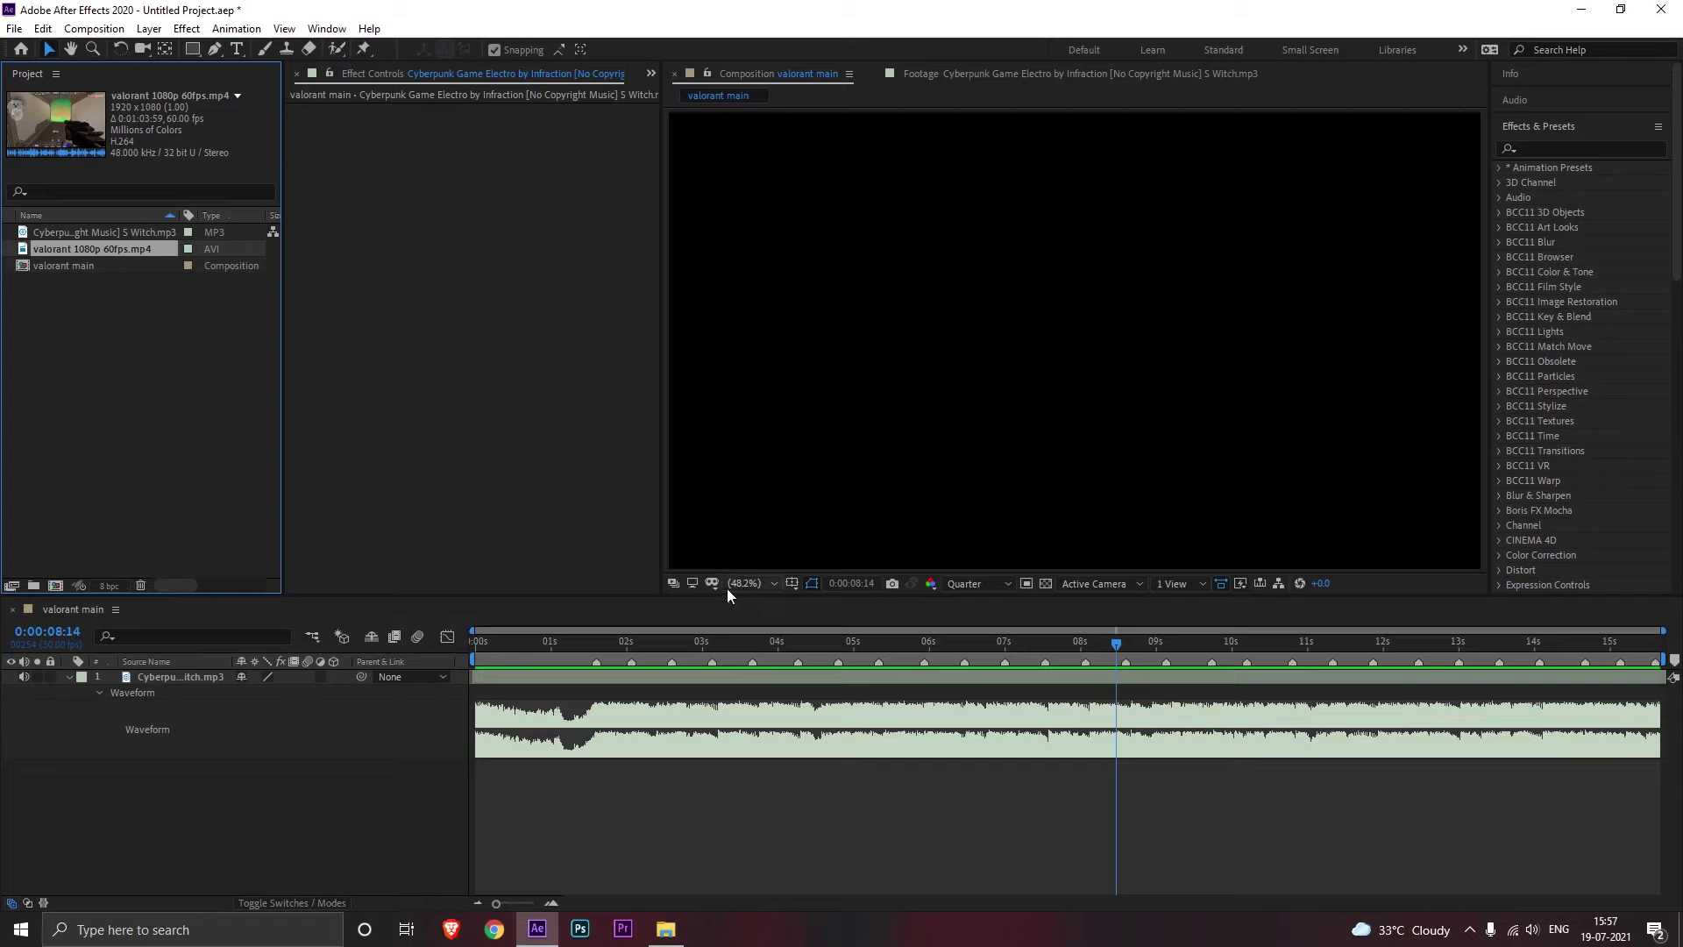
left_click(70, 676)
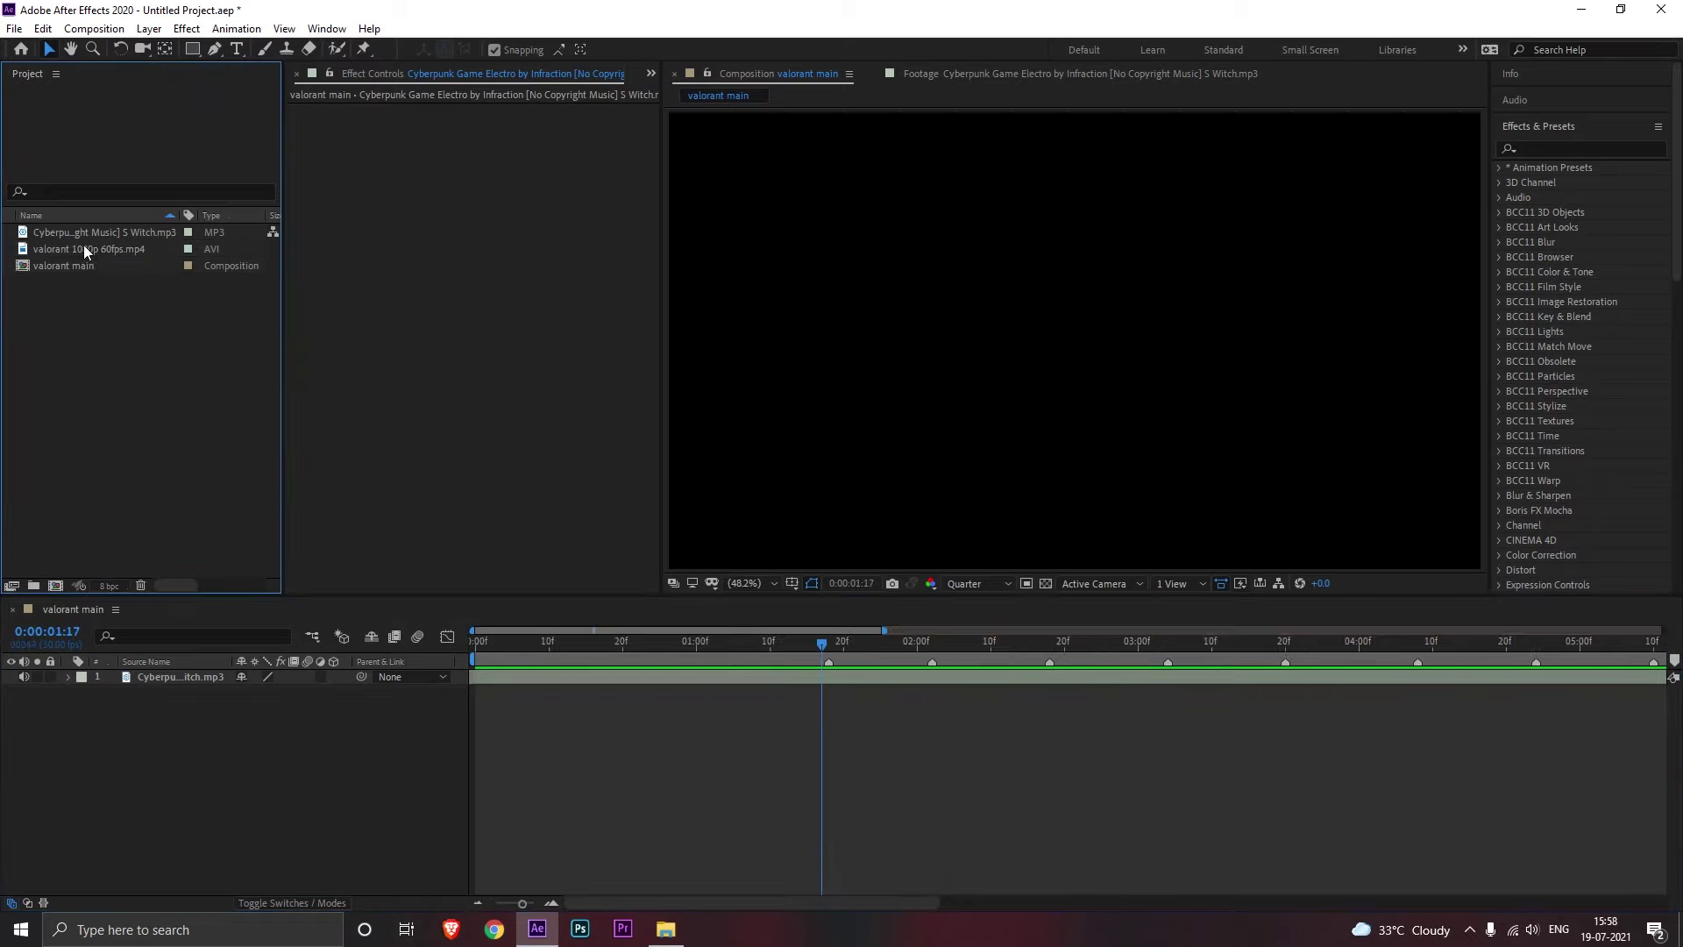
Step: Open the gameplay footage and set its in point to 0:00:17:57 and its out point to about 21 seconds
double_click(83, 247)
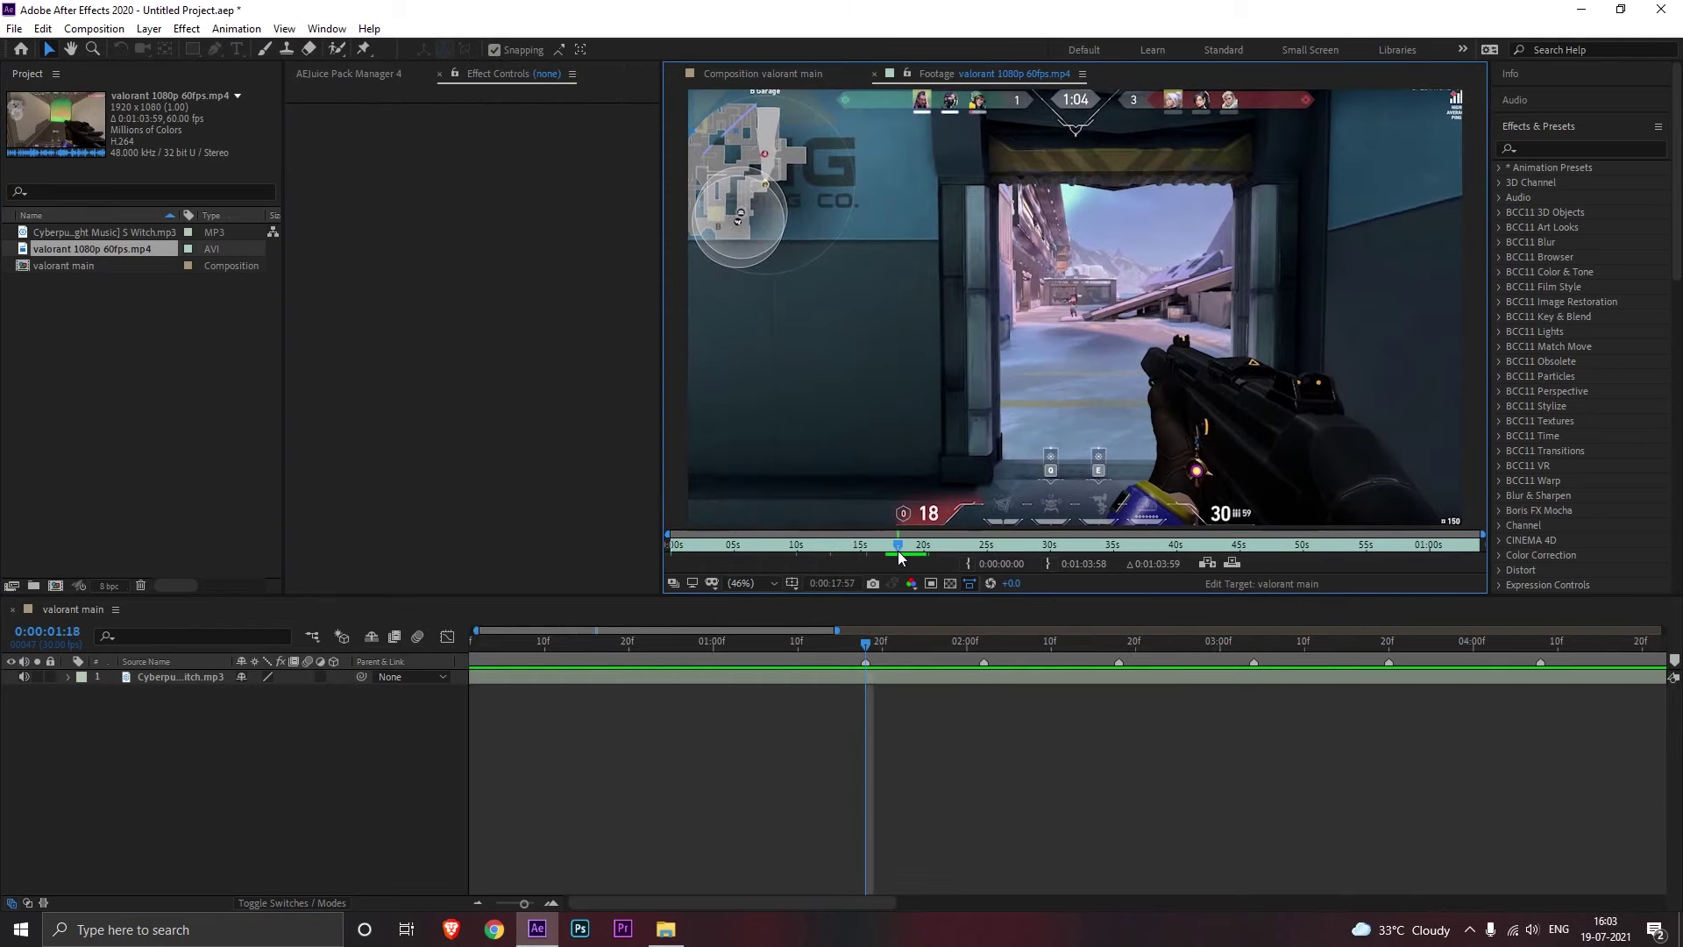
left_click(968, 564)
left_click_drag(899, 545, 934, 545)
left_click(1047, 563)
Step: Place the gameplay clip above the music layer, starting at 0:00:01:14, and trim its end to 0:00:03:15
left_click_drag(50, 250, 755, 697)
left_click_drag(179, 692, 182, 671)
left_click(775, 648)
left_click_drag(805, 678, 1347, 649)
left_click(842, 646)
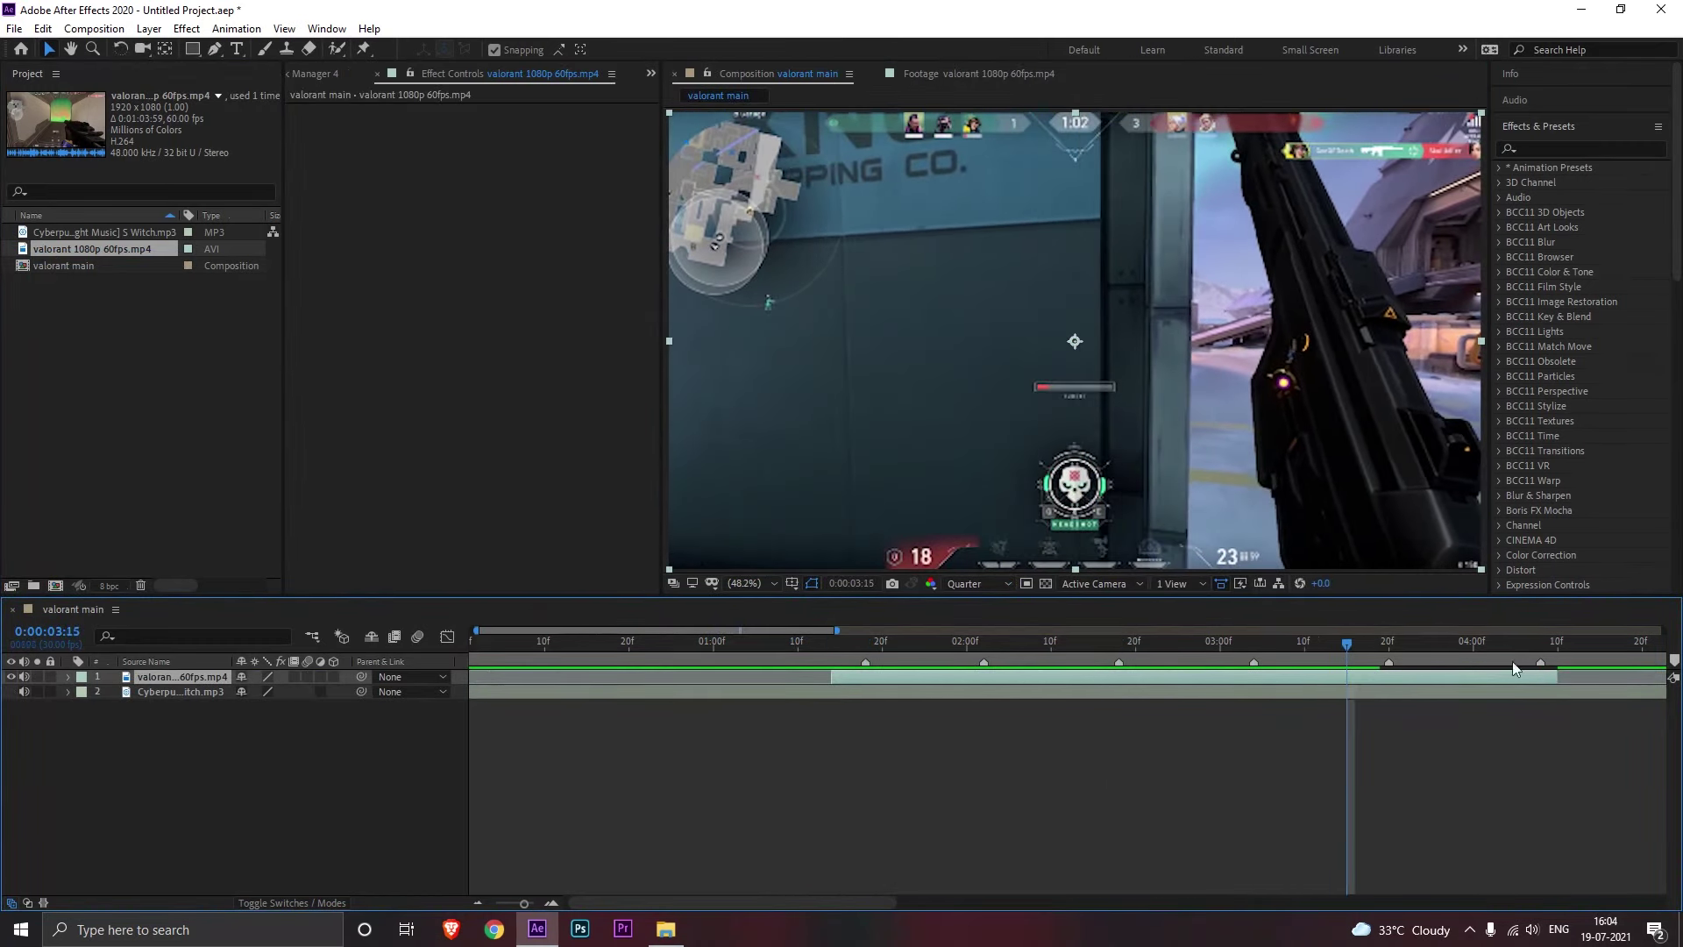
left_click_drag(1566, 676, 1362, 691)
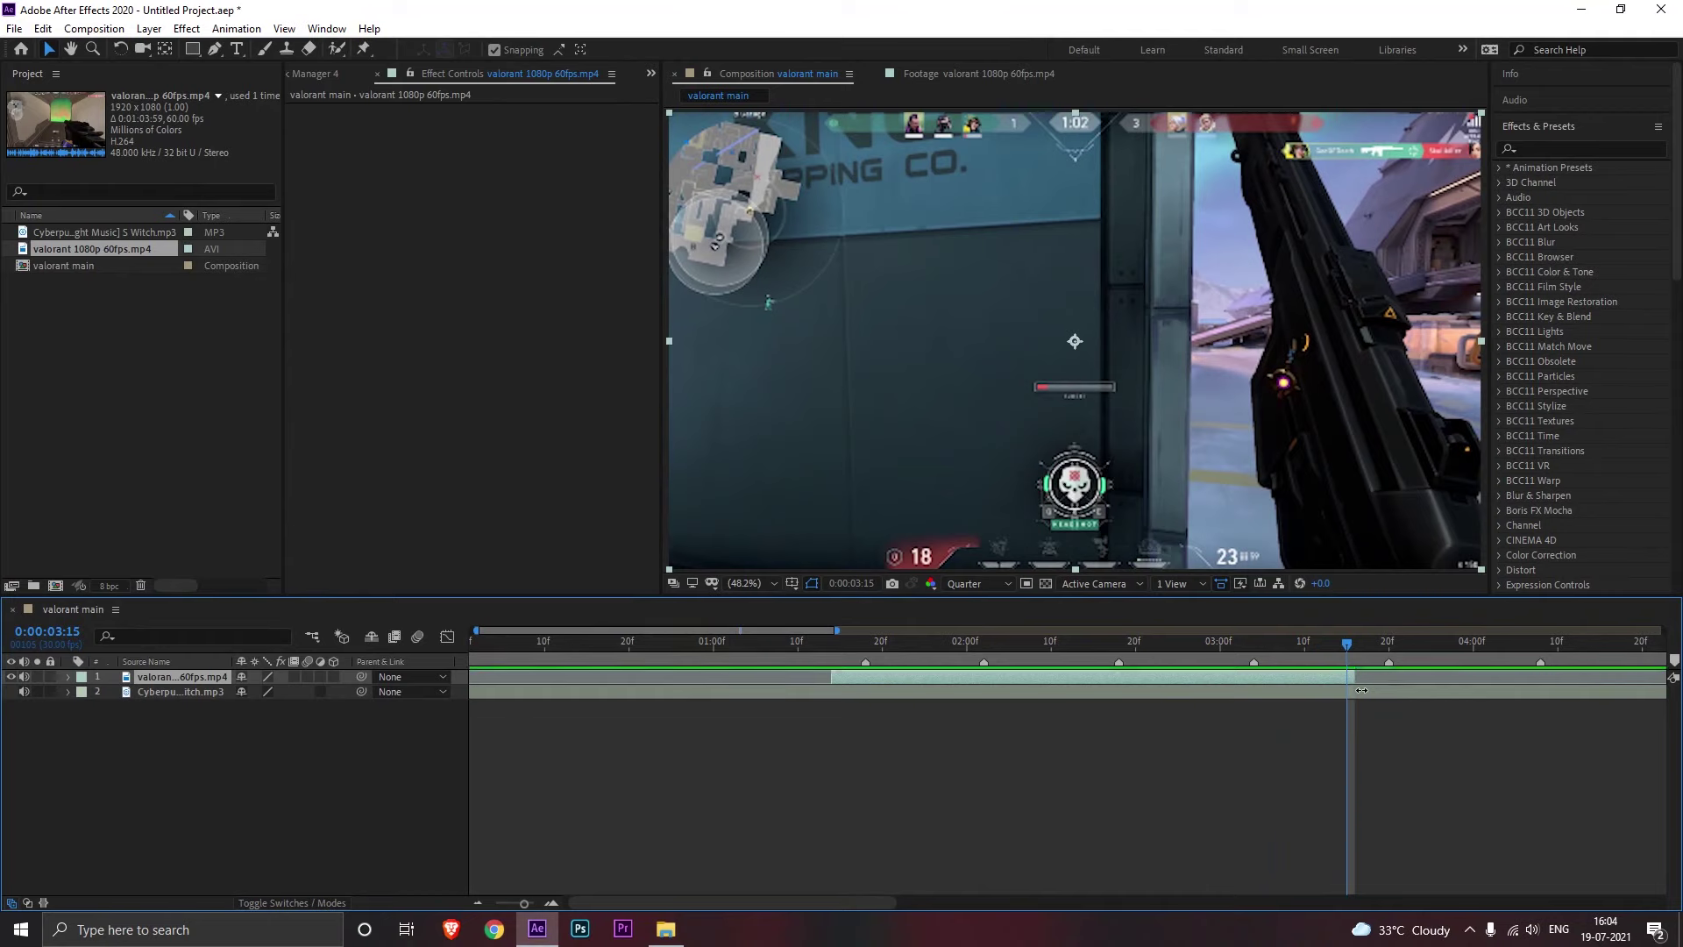
Step: Enable time remapping on the gameplay clip and set its frame blending to Pixel Motion
key("ctrl+alt+t")
key("ctrl+alt+t")
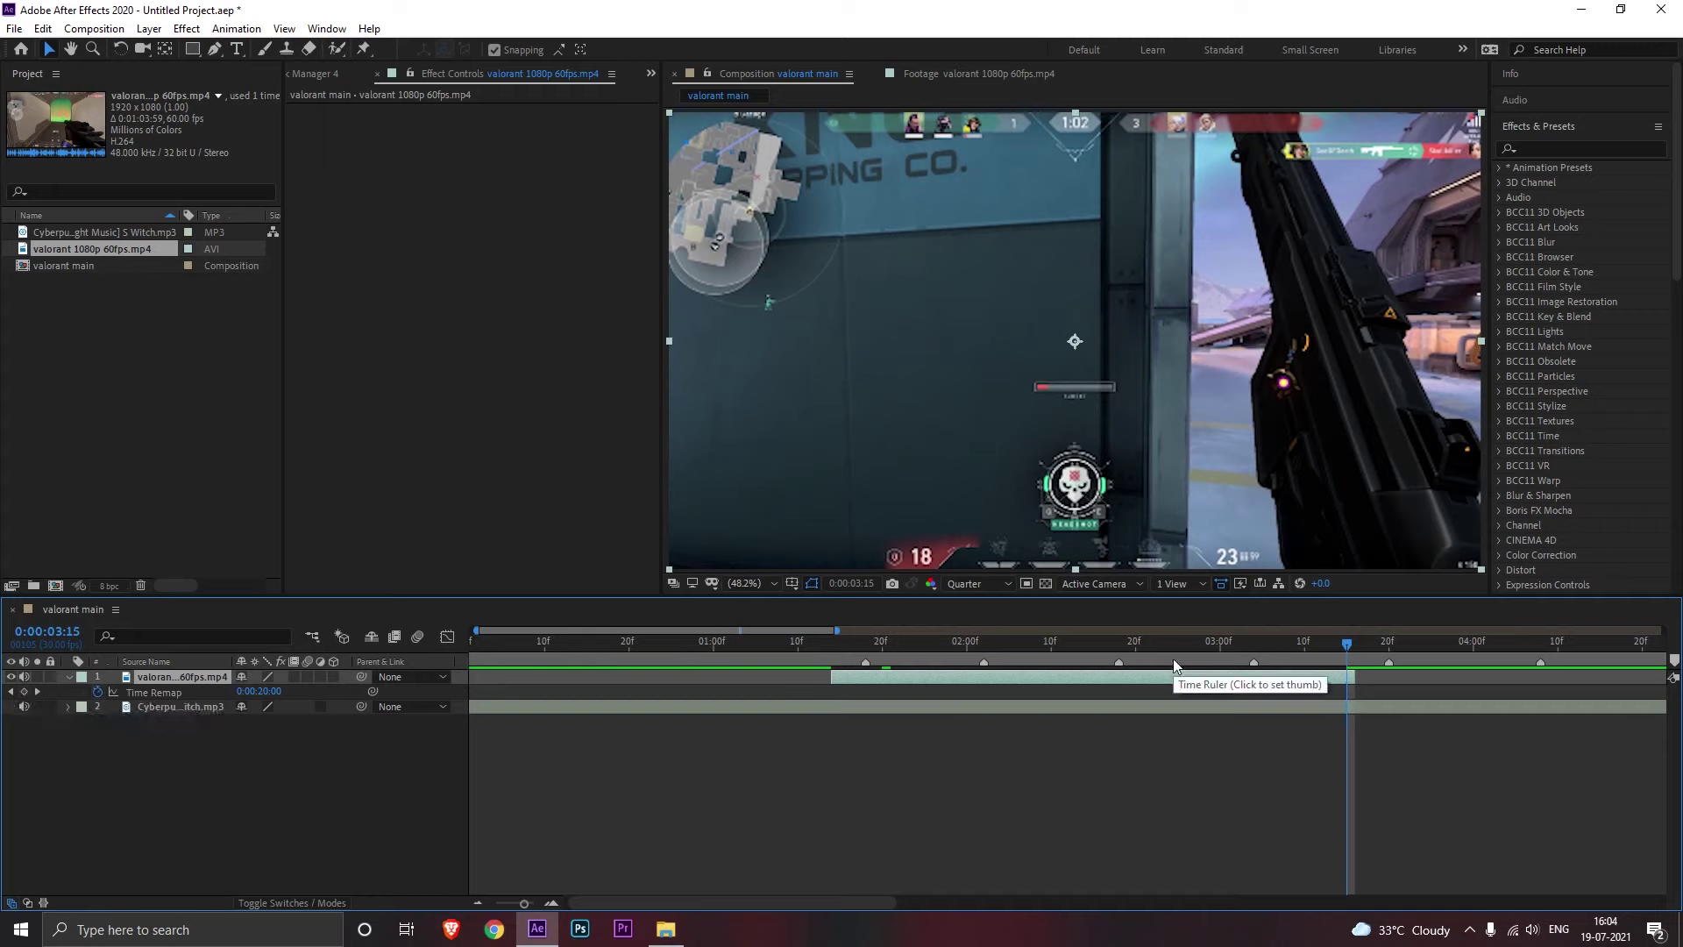
right_click(1155, 676)
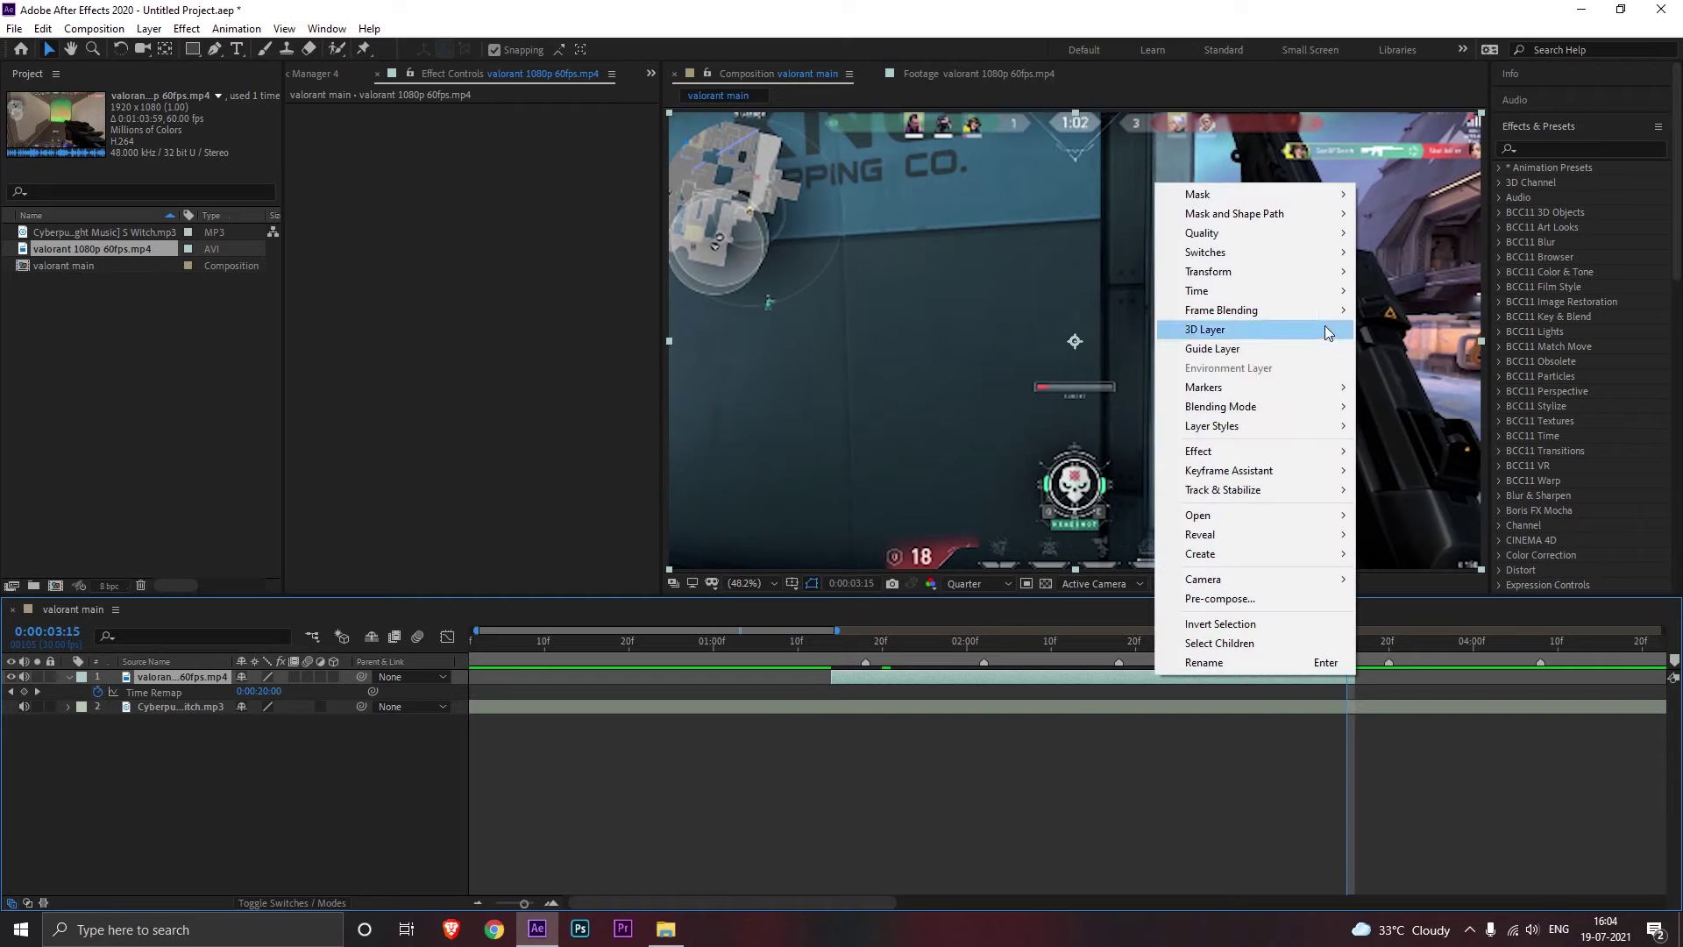
mouse_move(1328, 314)
left_click(1386, 349)
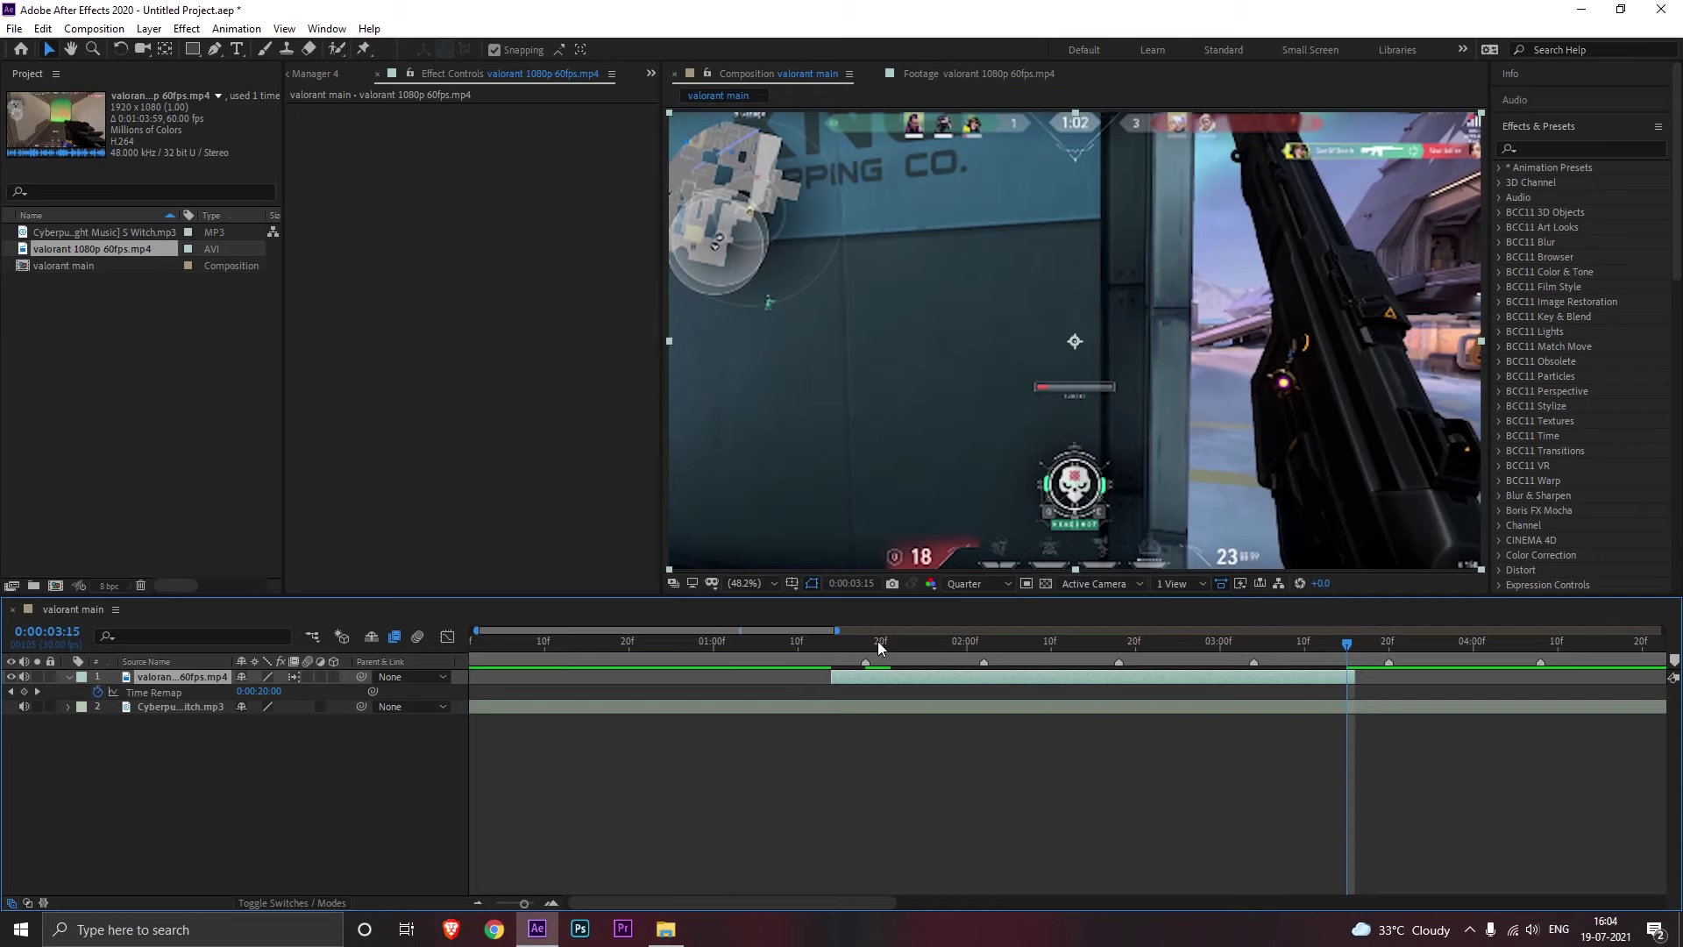
Step: Add Time Remap keyframes to the gameplay clip at 0:00:01:14 and 0:00:01:22, and move the second one onto the nearest beat marker
left_click_drag(877, 640, 831, 651)
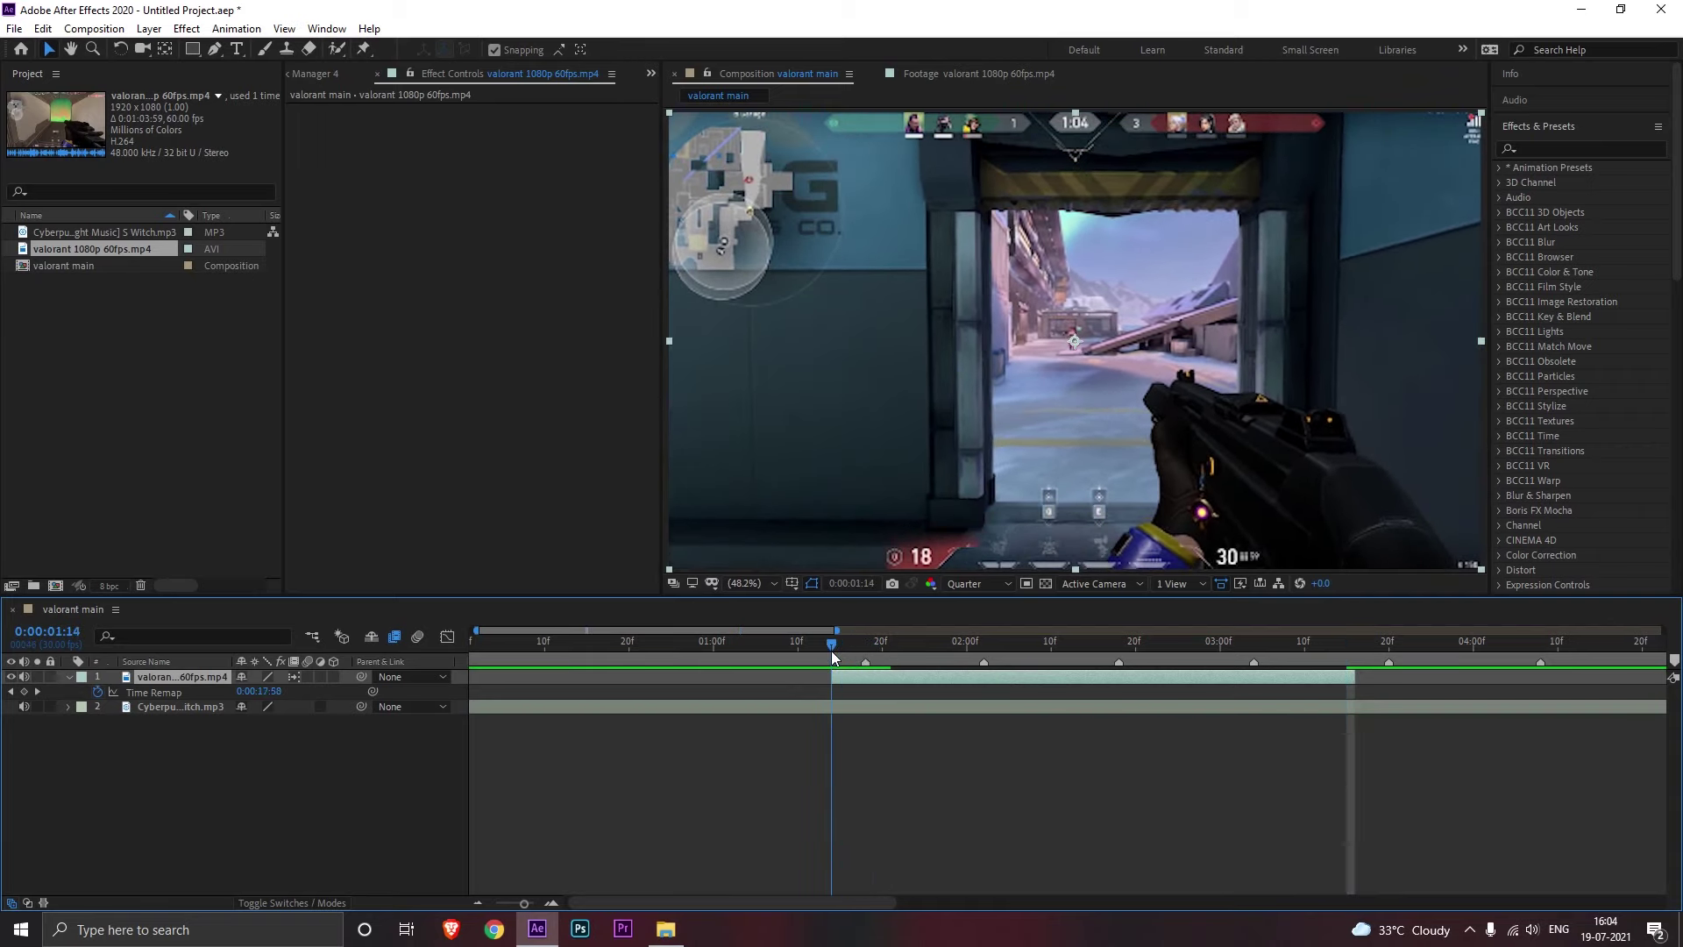
left_click(22, 692)
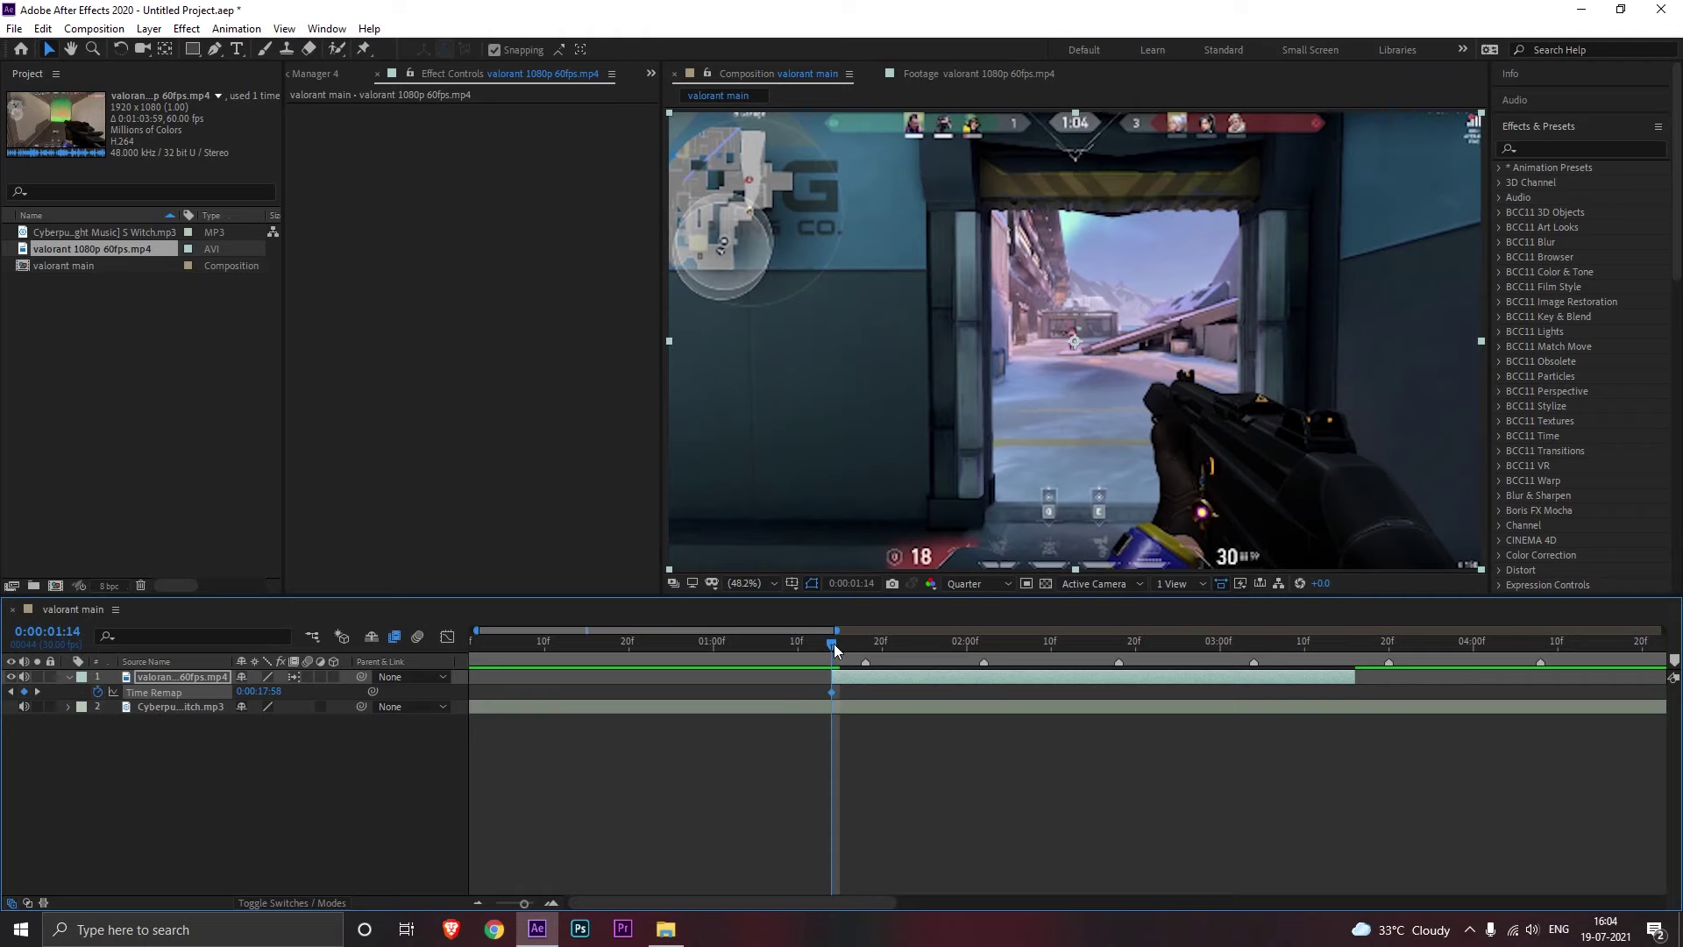
left_click_drag(834, 644, 837, 650)
left_click_drag(835, 645, 898, 666)
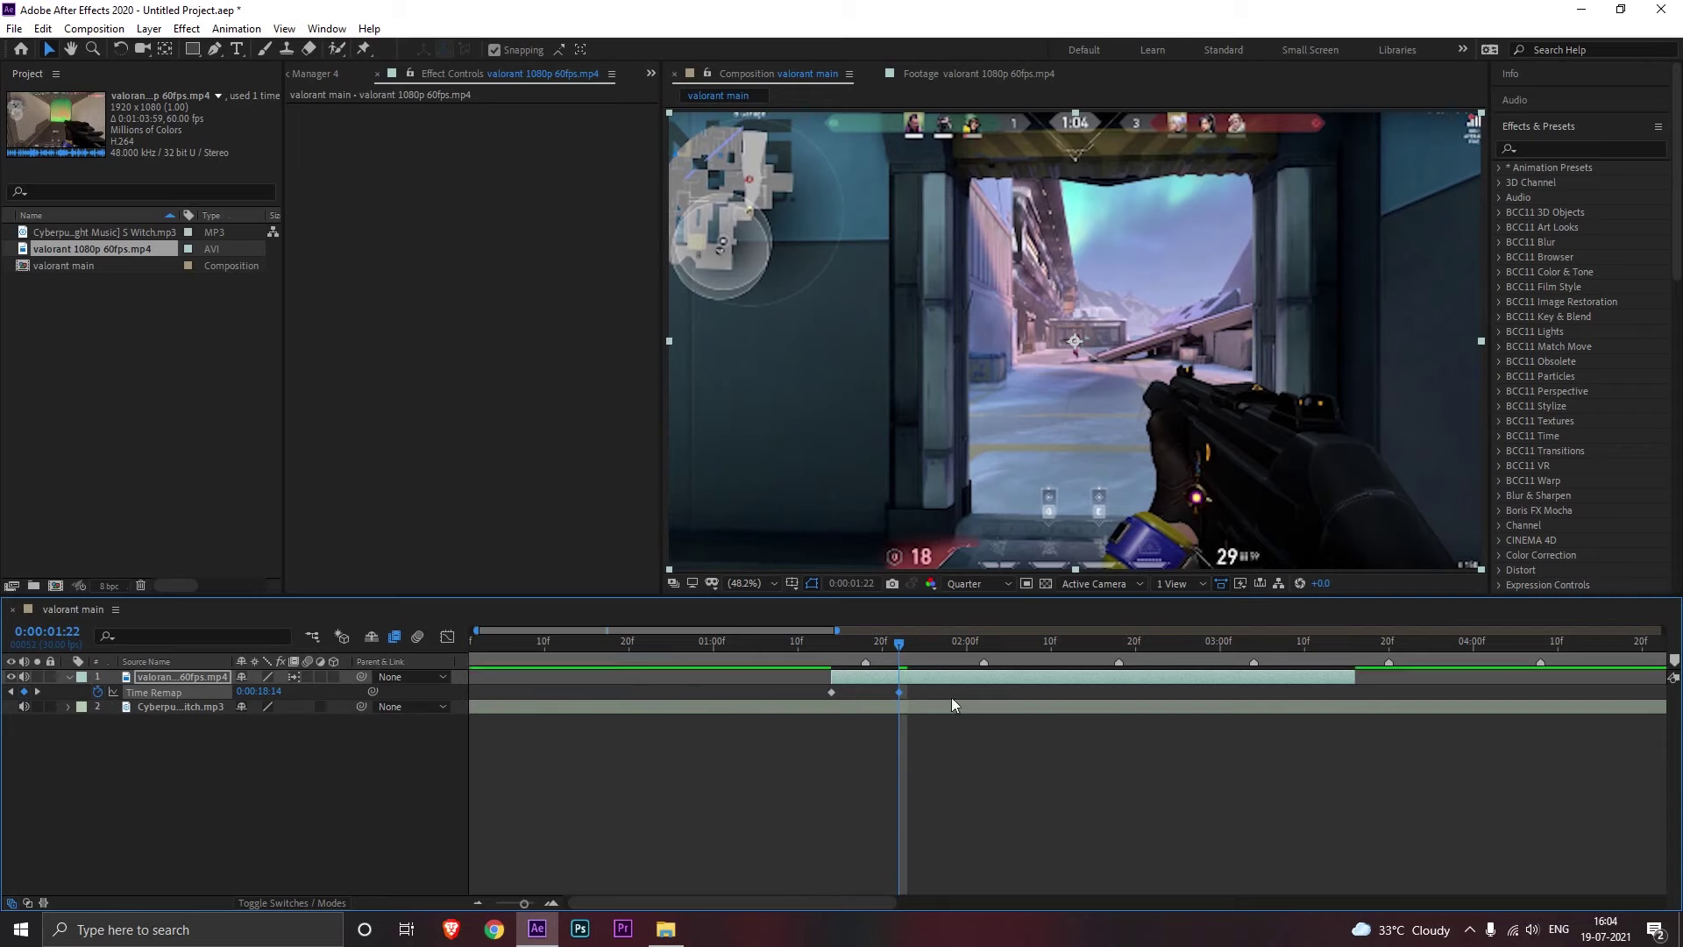
left_click_drag(898, 691, 1036, 697)
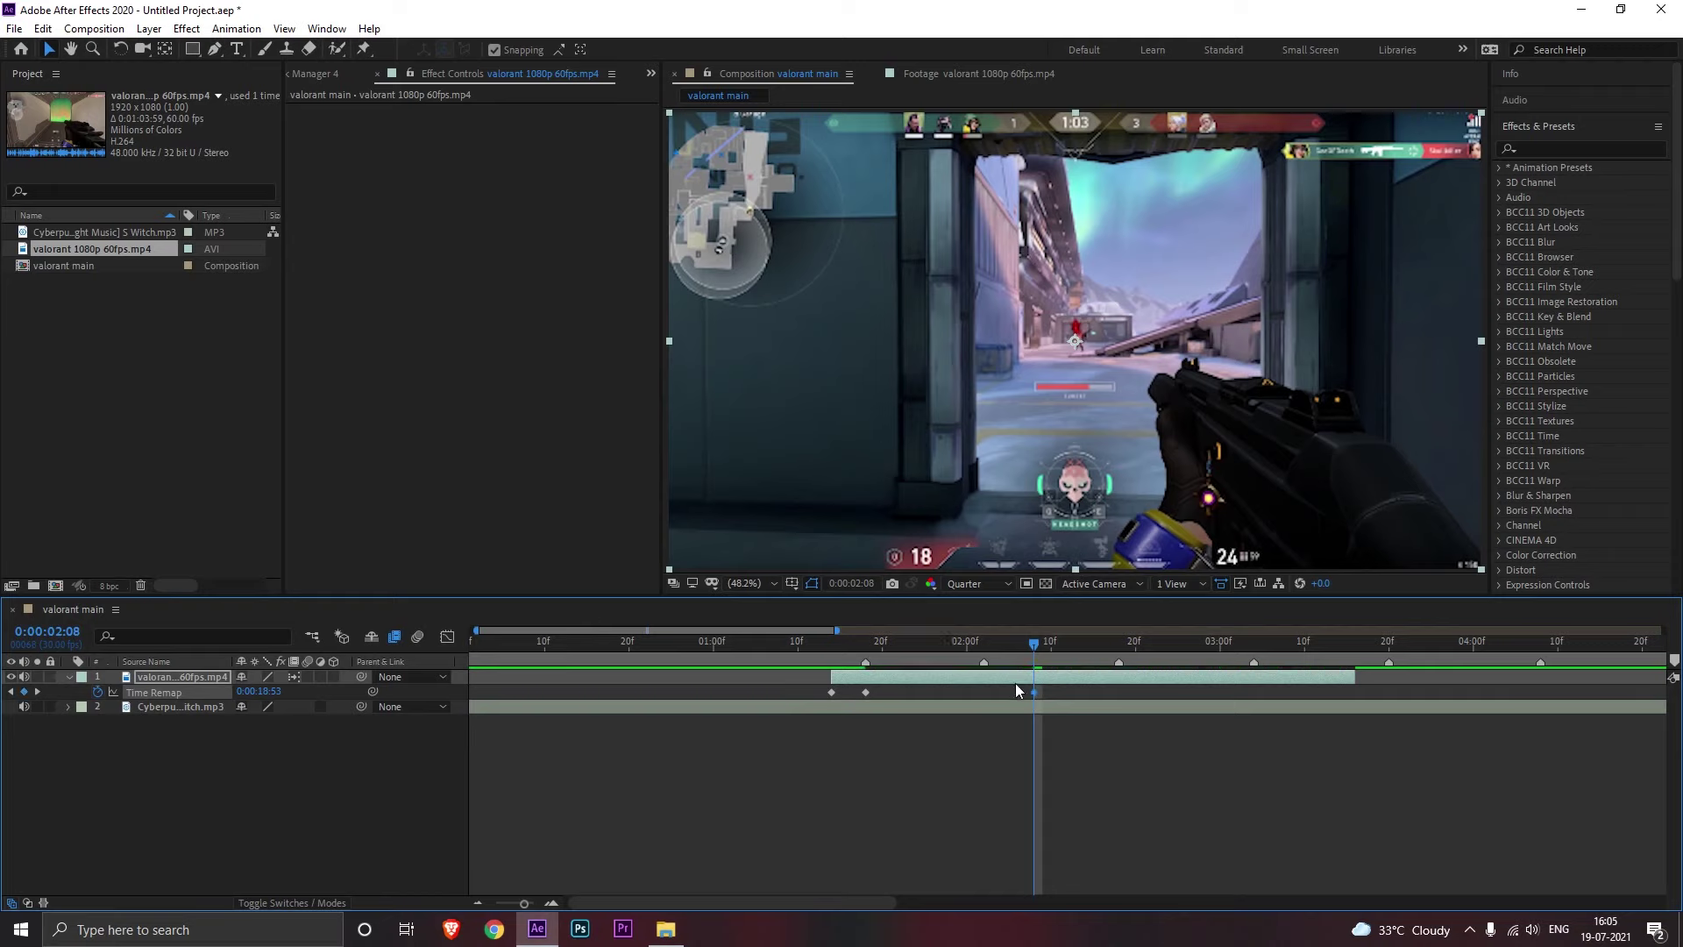
Step: Add a Time Remap keyframe at 0:00:02:09 and move it back onto the beat marker at 0:00:02:02
left_click_drag(1034, 692, 1013, 660)
mouse_move(1038, 656)
left_mouse_down()
mouse_move(993, 666)
mouse_move(1044, 681)
left_mouse_up()
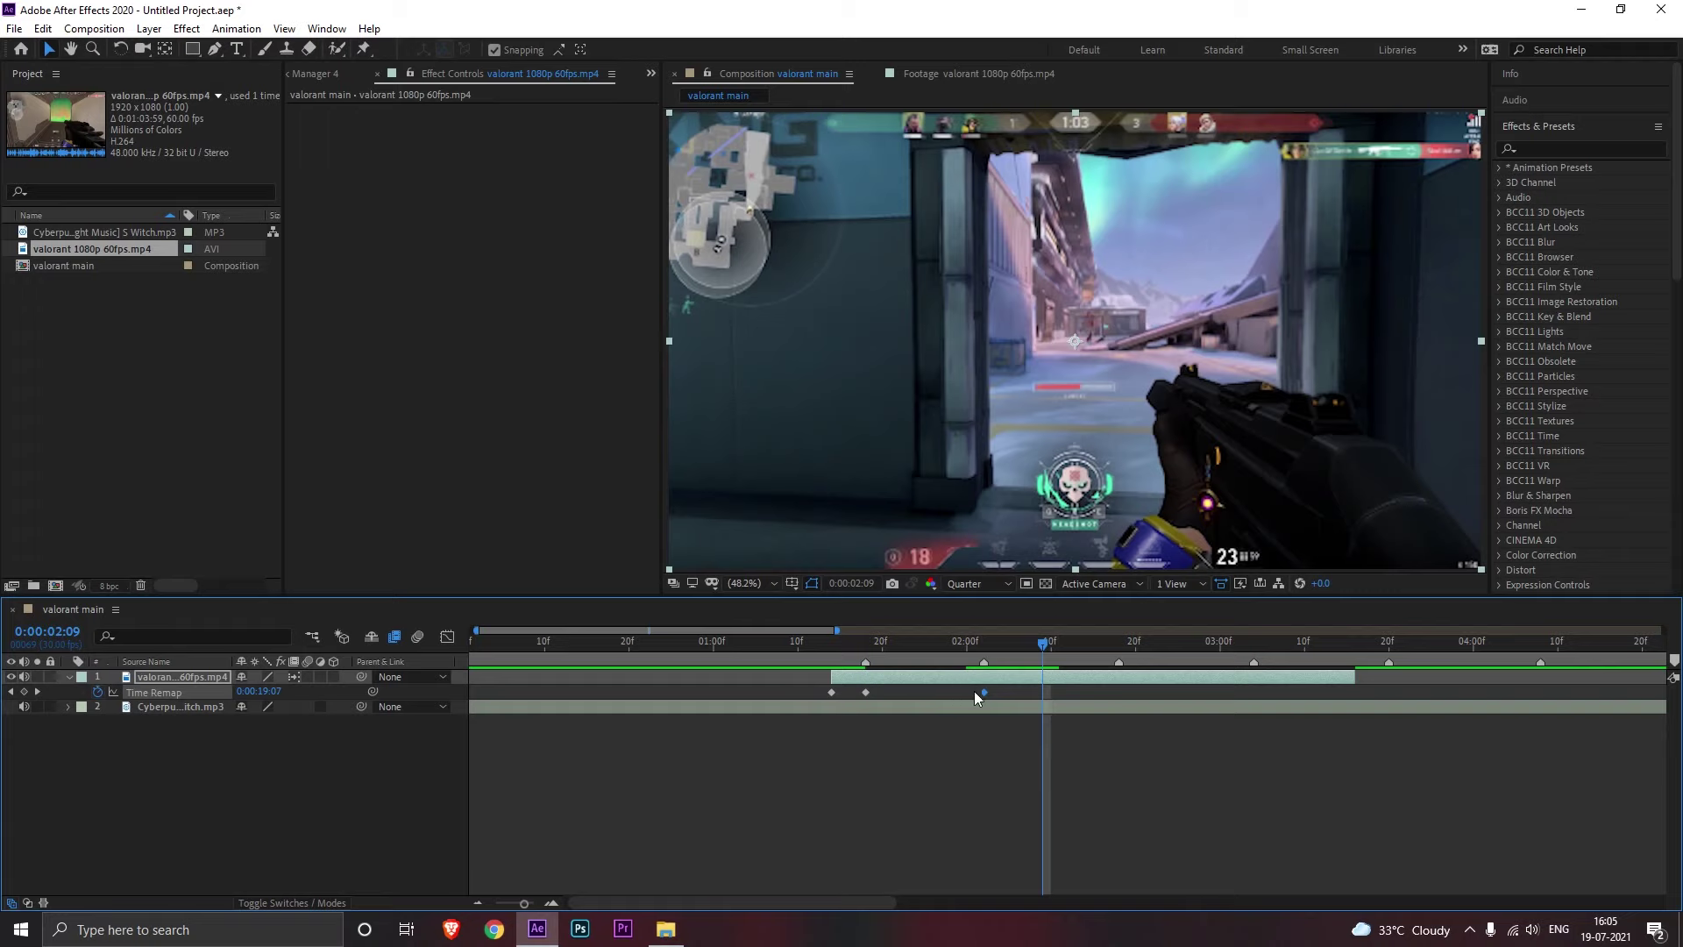
left_click(25, 692)
Step: Add a Time Remap keyframe at 0:00:02:29, move it to the beat marker at 0:00:02:18, and cut off the rest of the clip there
left_click_drag(1043, 693, 1212, 707)
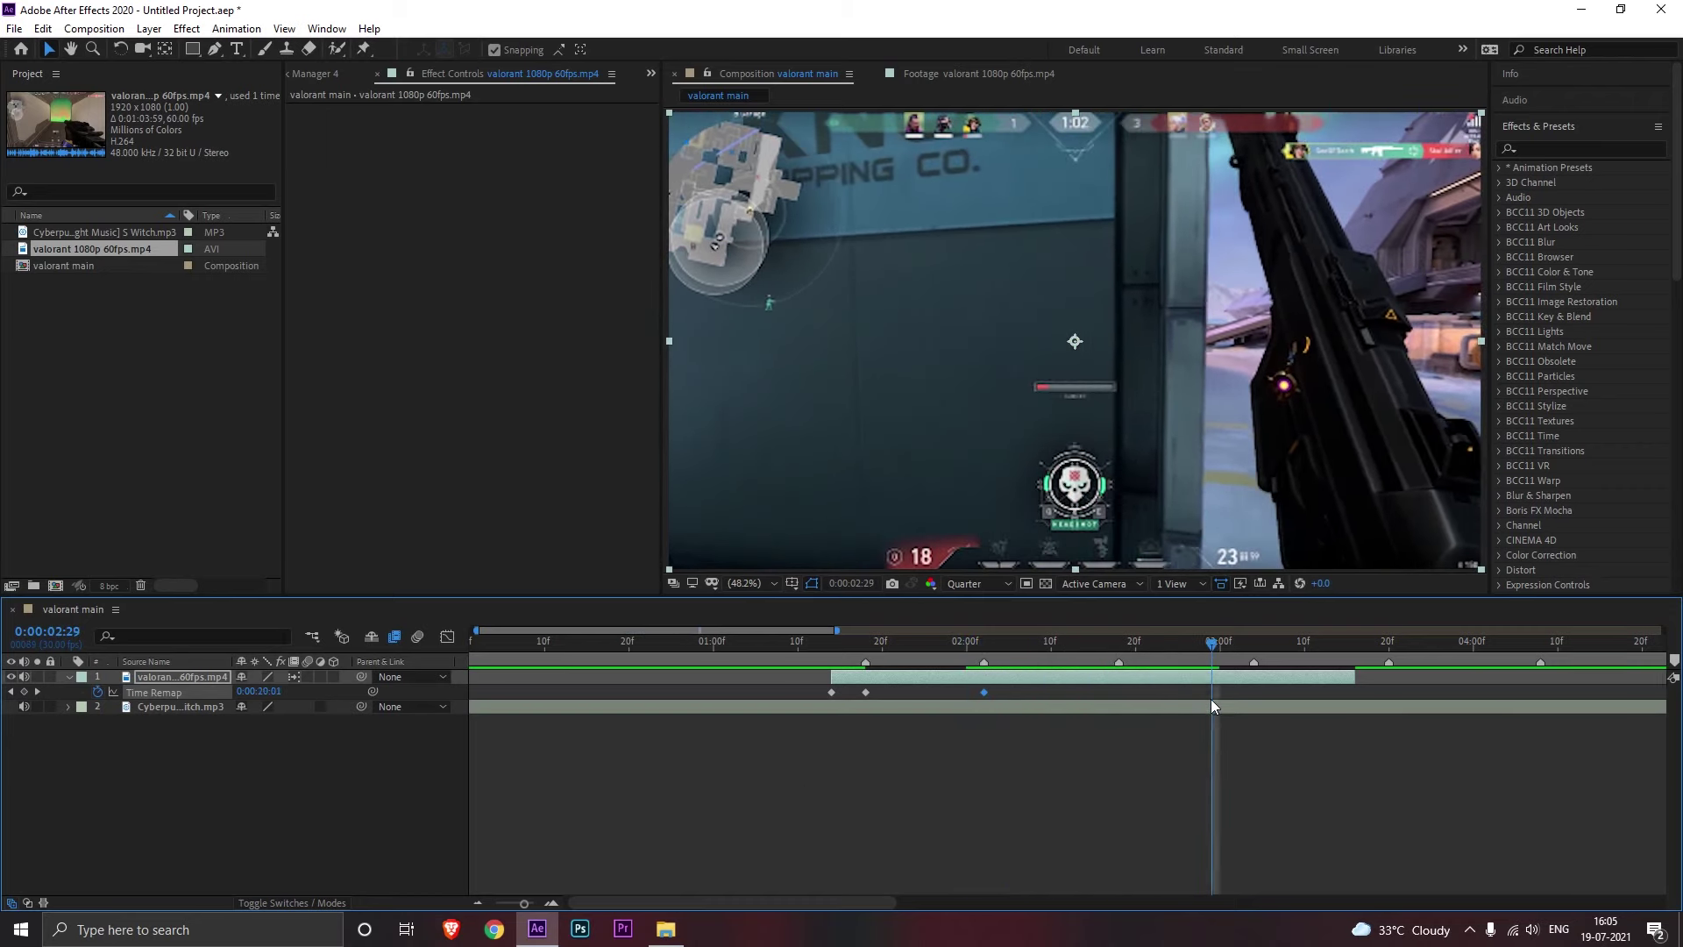
left_click(23, 691)
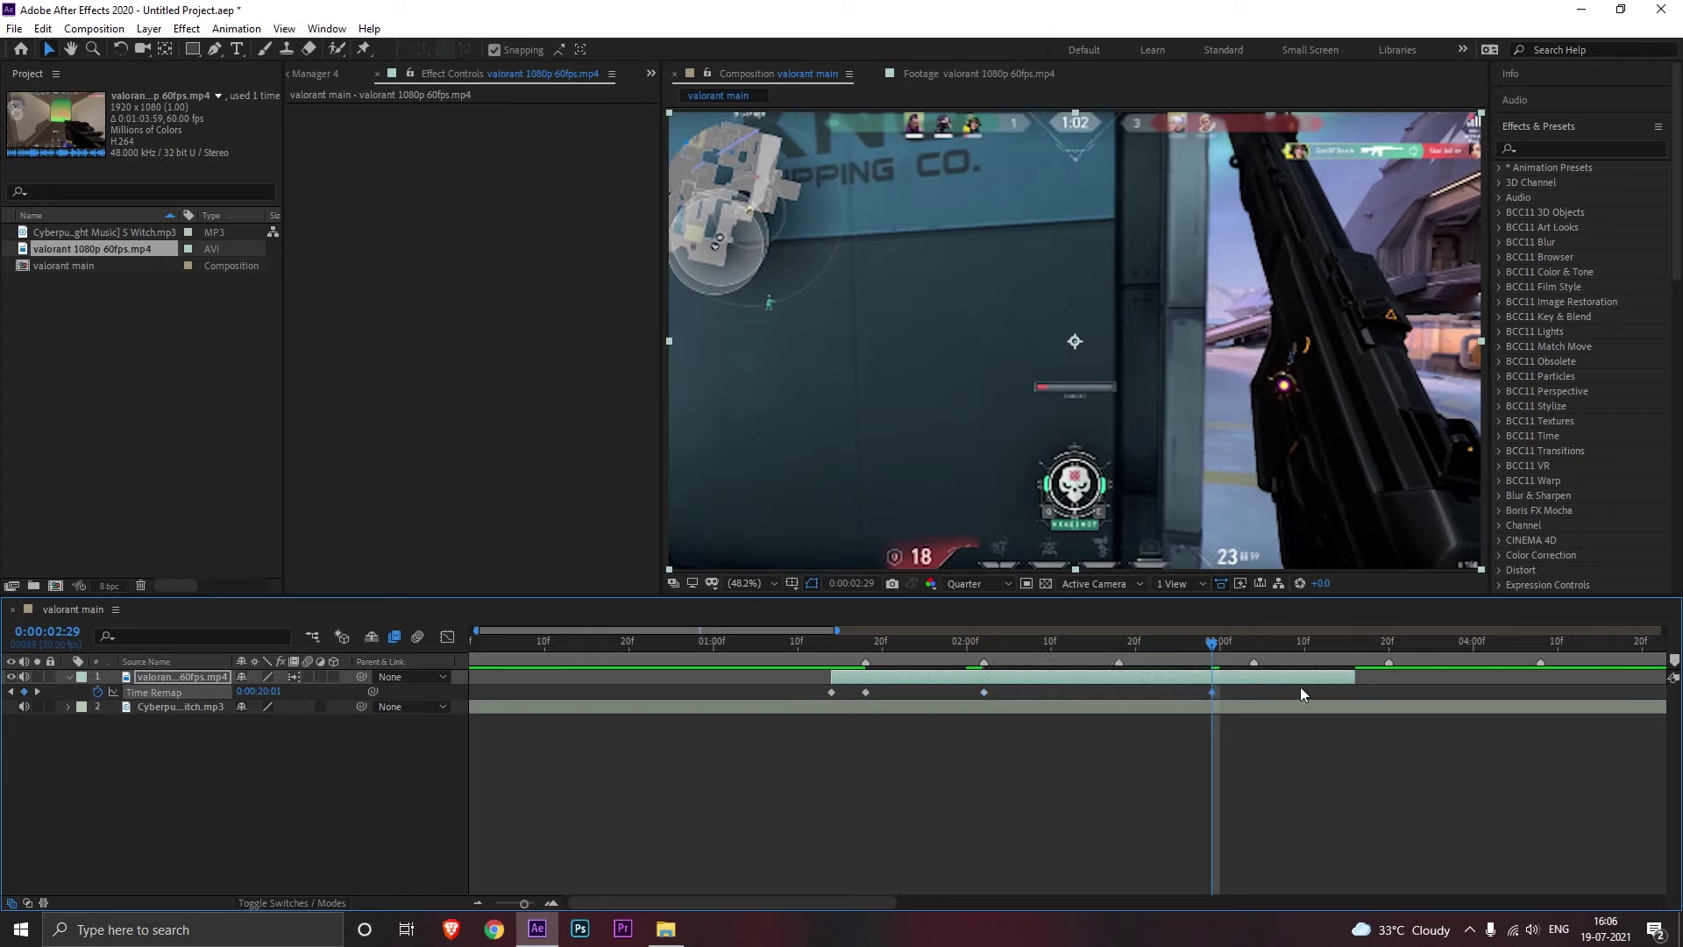
left_click(1213, 692)
left_click_drag(1212, 692, 1131, 660)
key("ctrl+shift+d")
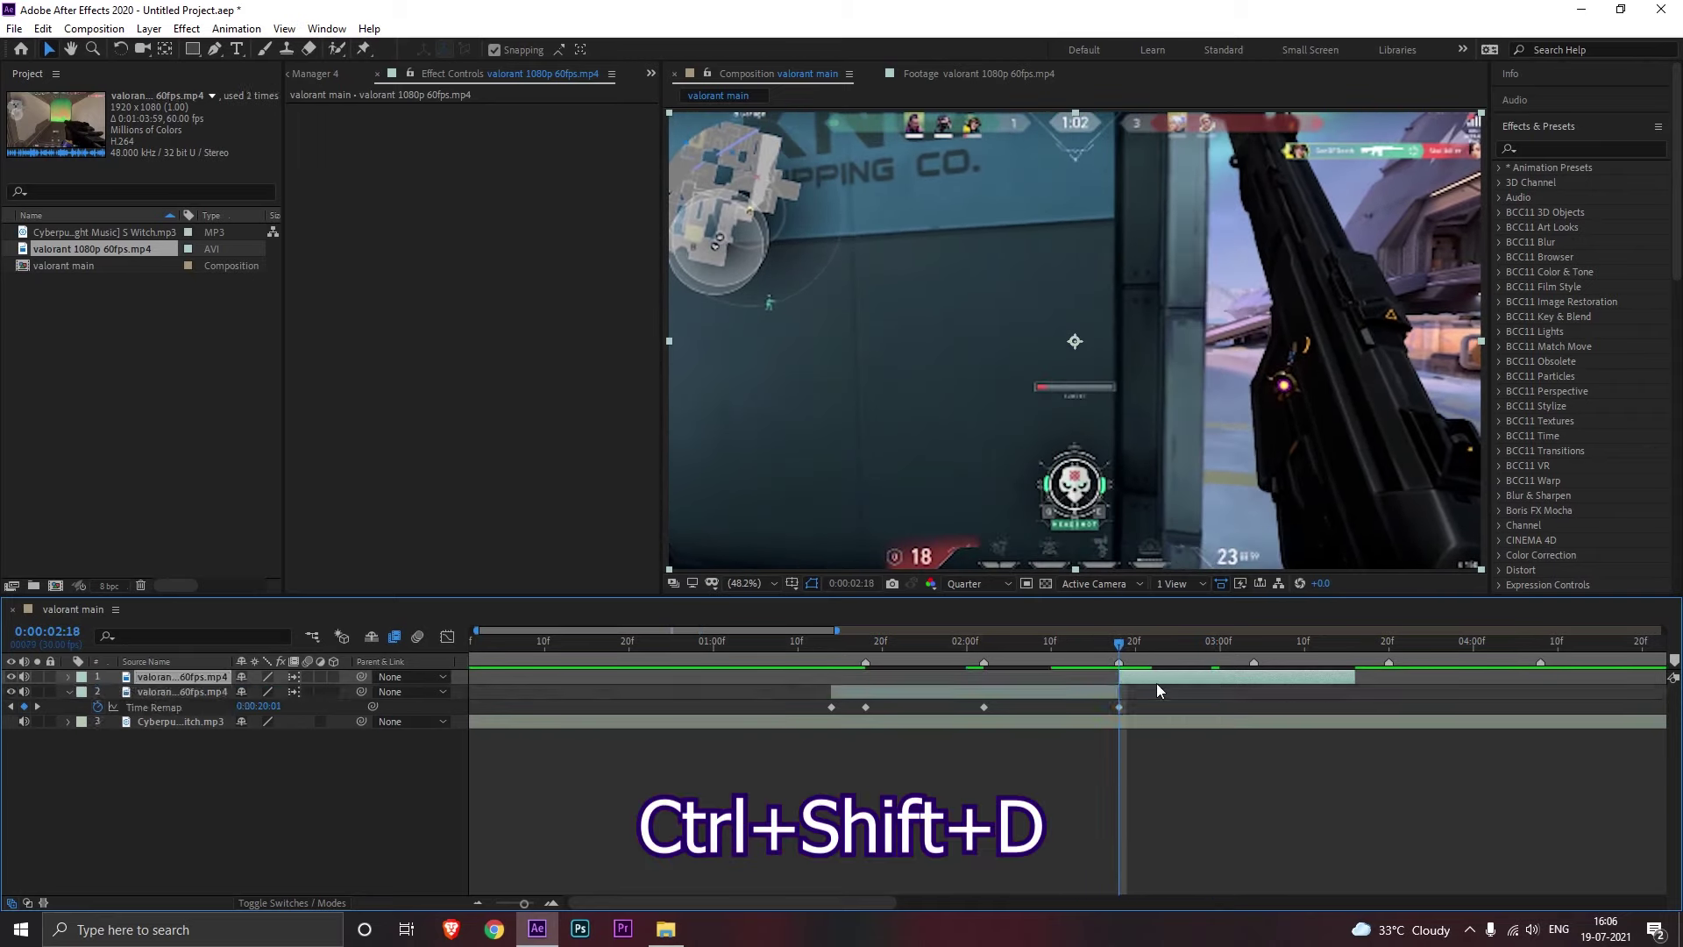
key("Delete")
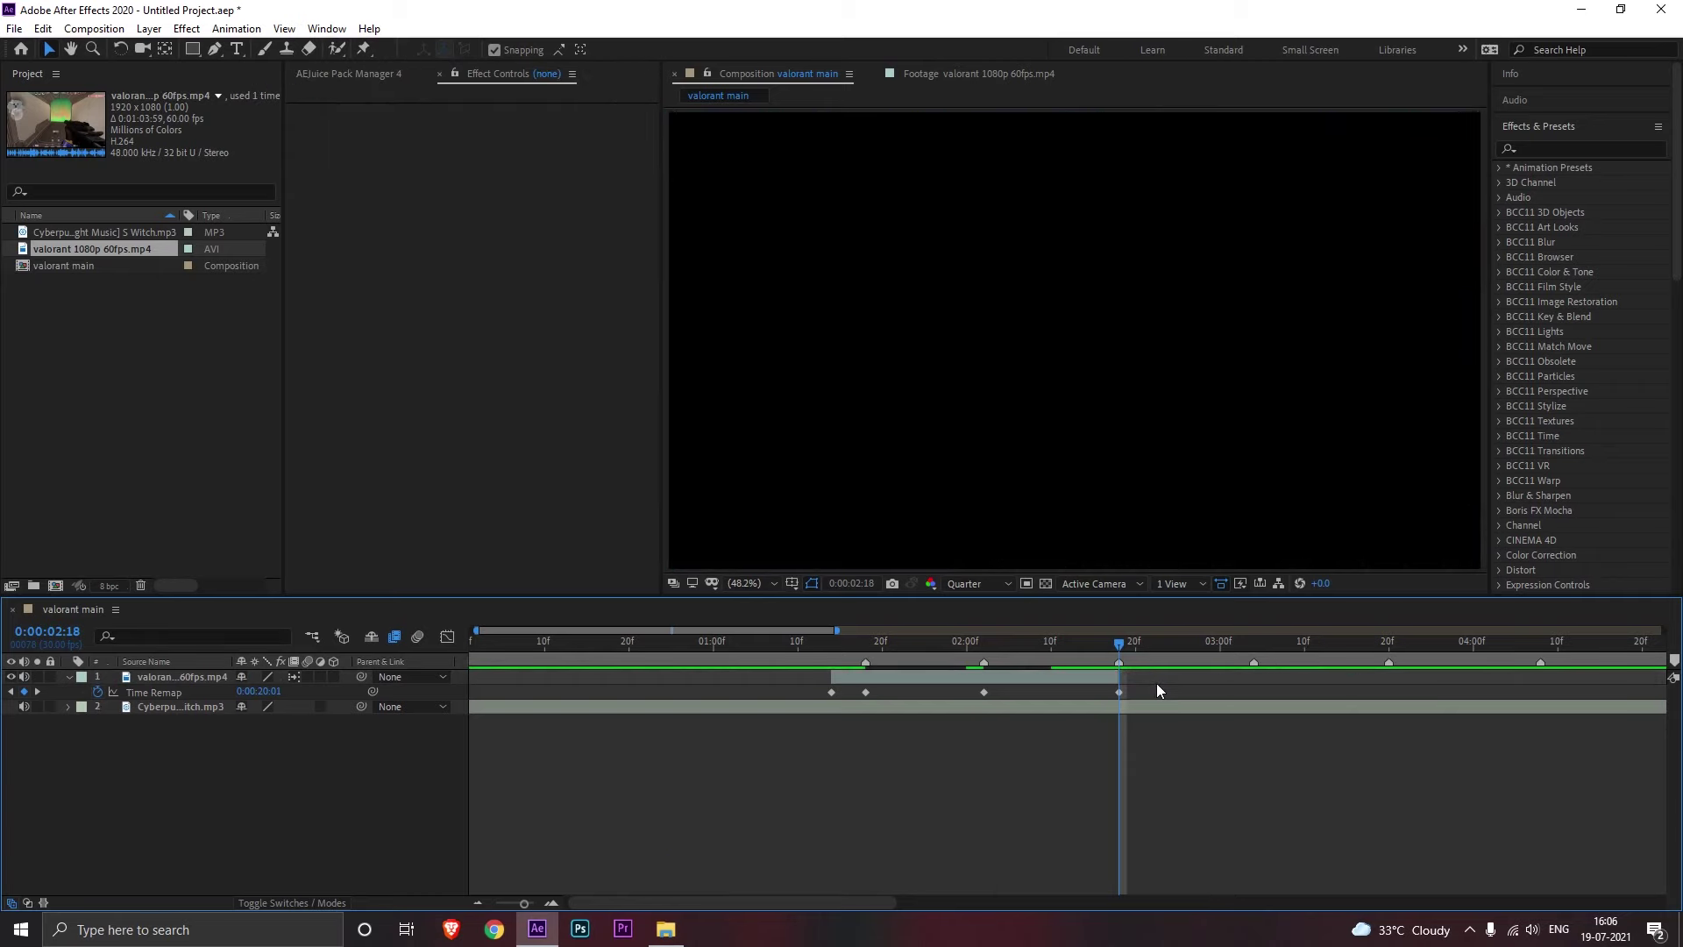
Step: Apply Easy Ease to the gameplay clip's last two Time Remap keyframes
left_click_drag(1125, 681, 964, 693)
key("Page_Up")
key("Page_Up")
key("Page_Up")
key("Page_Up")
key("Page_Up")
key("Page_Up")
key("Page_Up")
key("Page_Up")
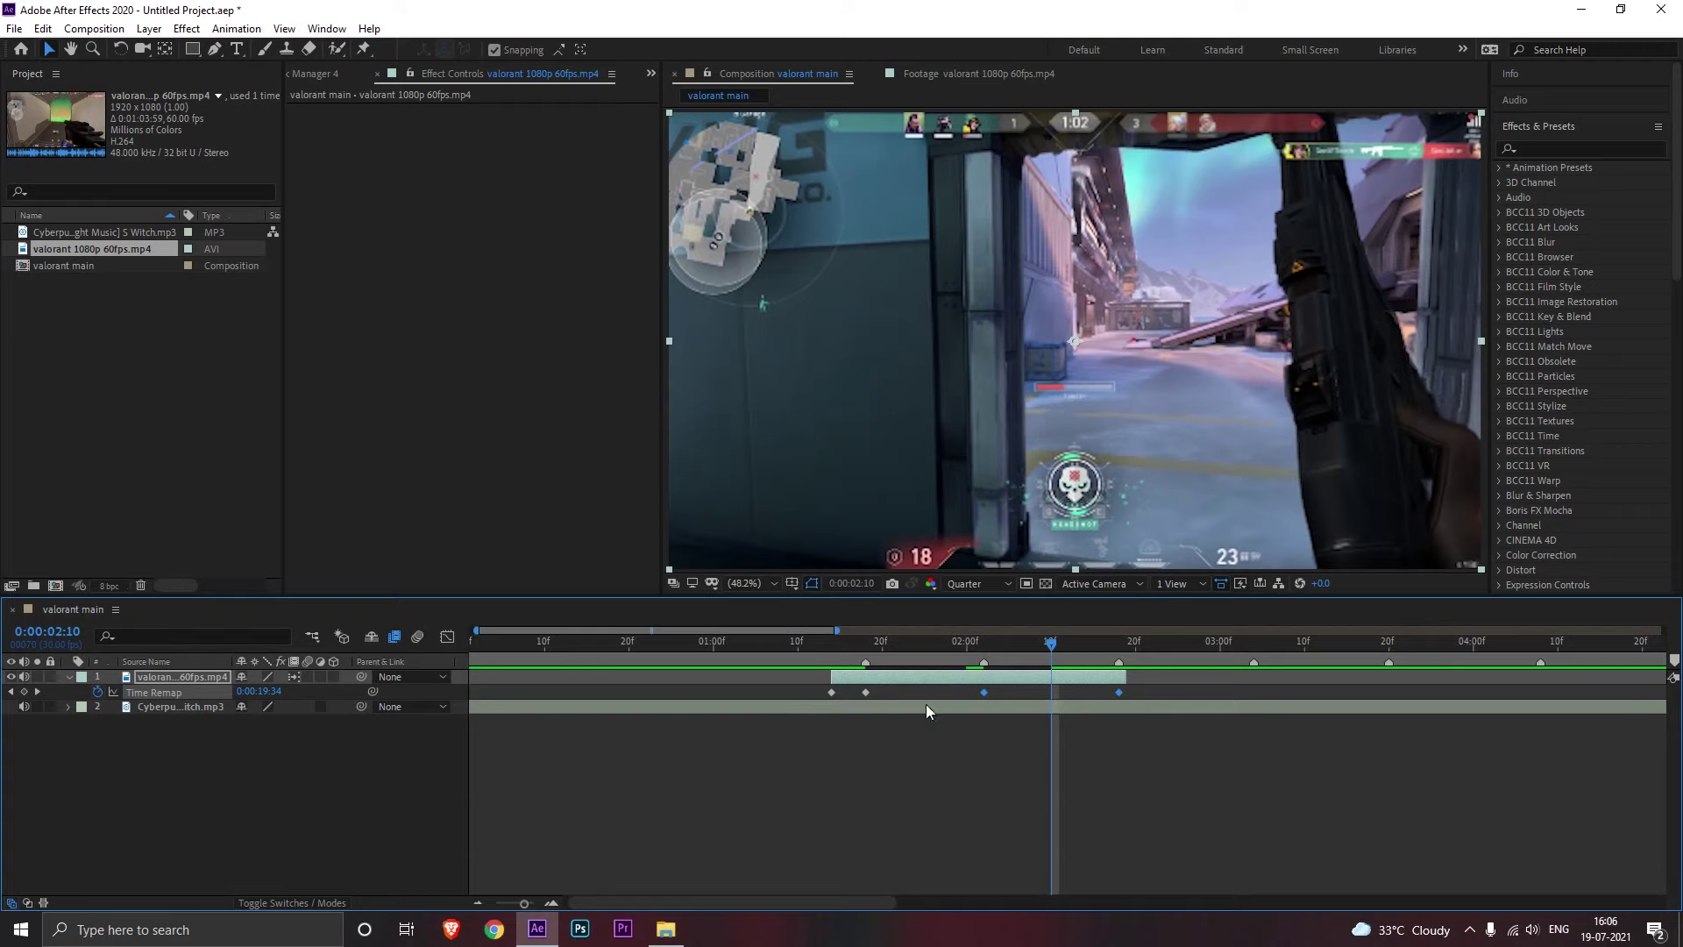
key("F9")
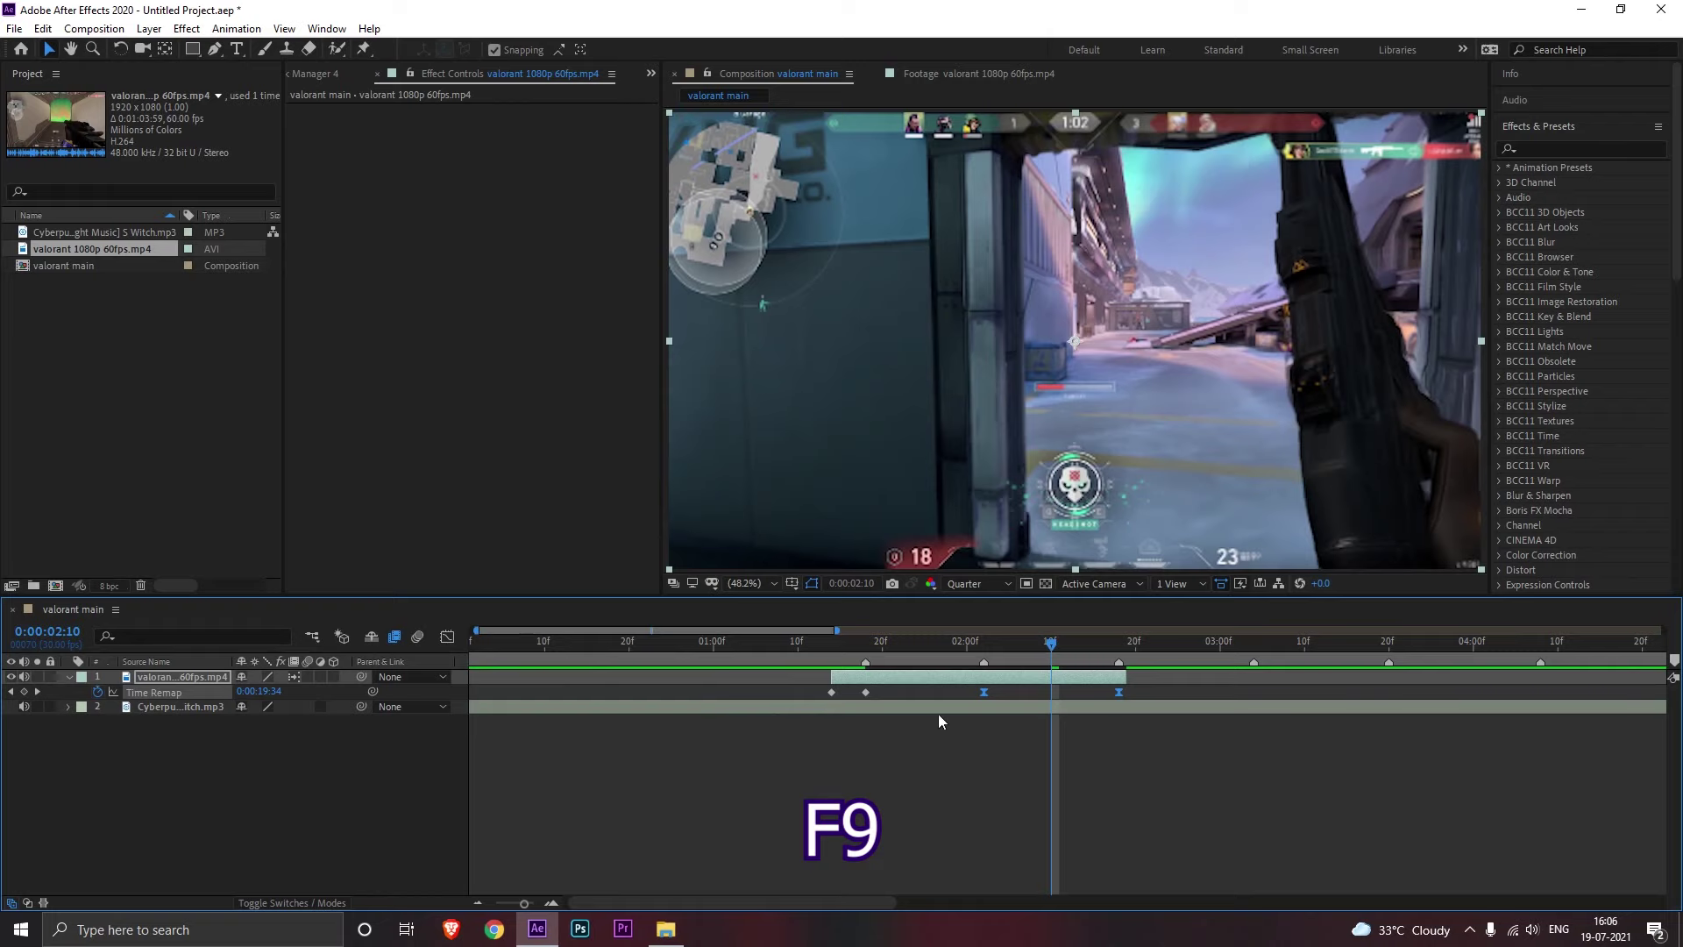
Step: Open the Graph Editor and switch it to editing the value graph
left_click(449, 643)
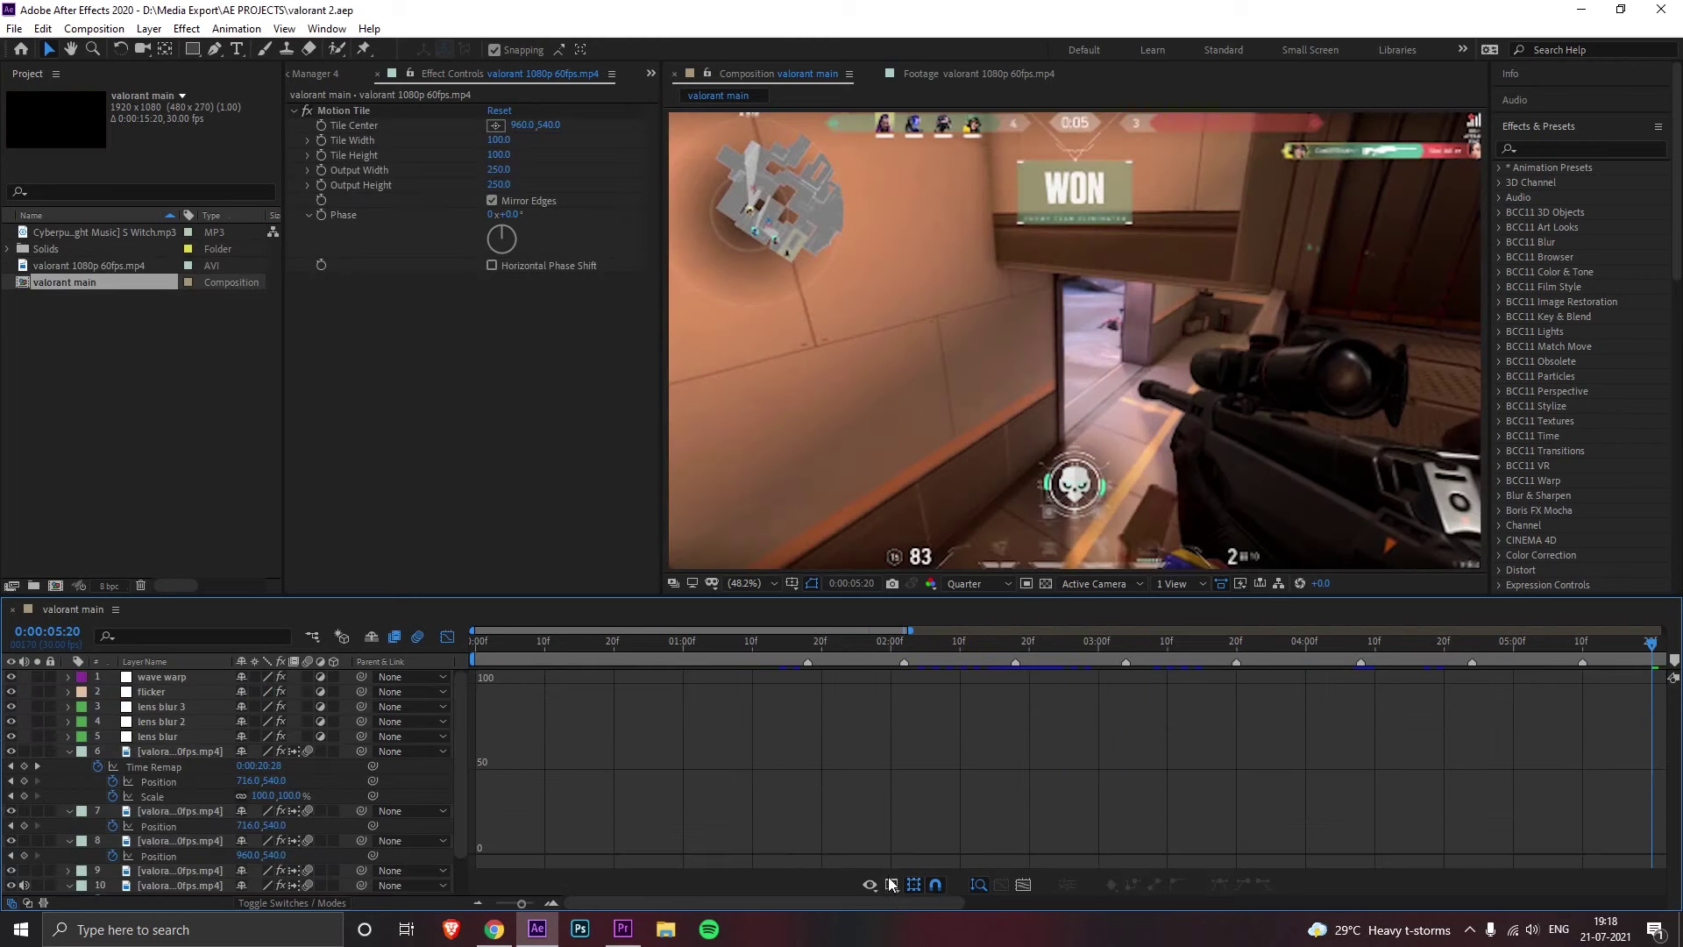
left_click(890, 883)
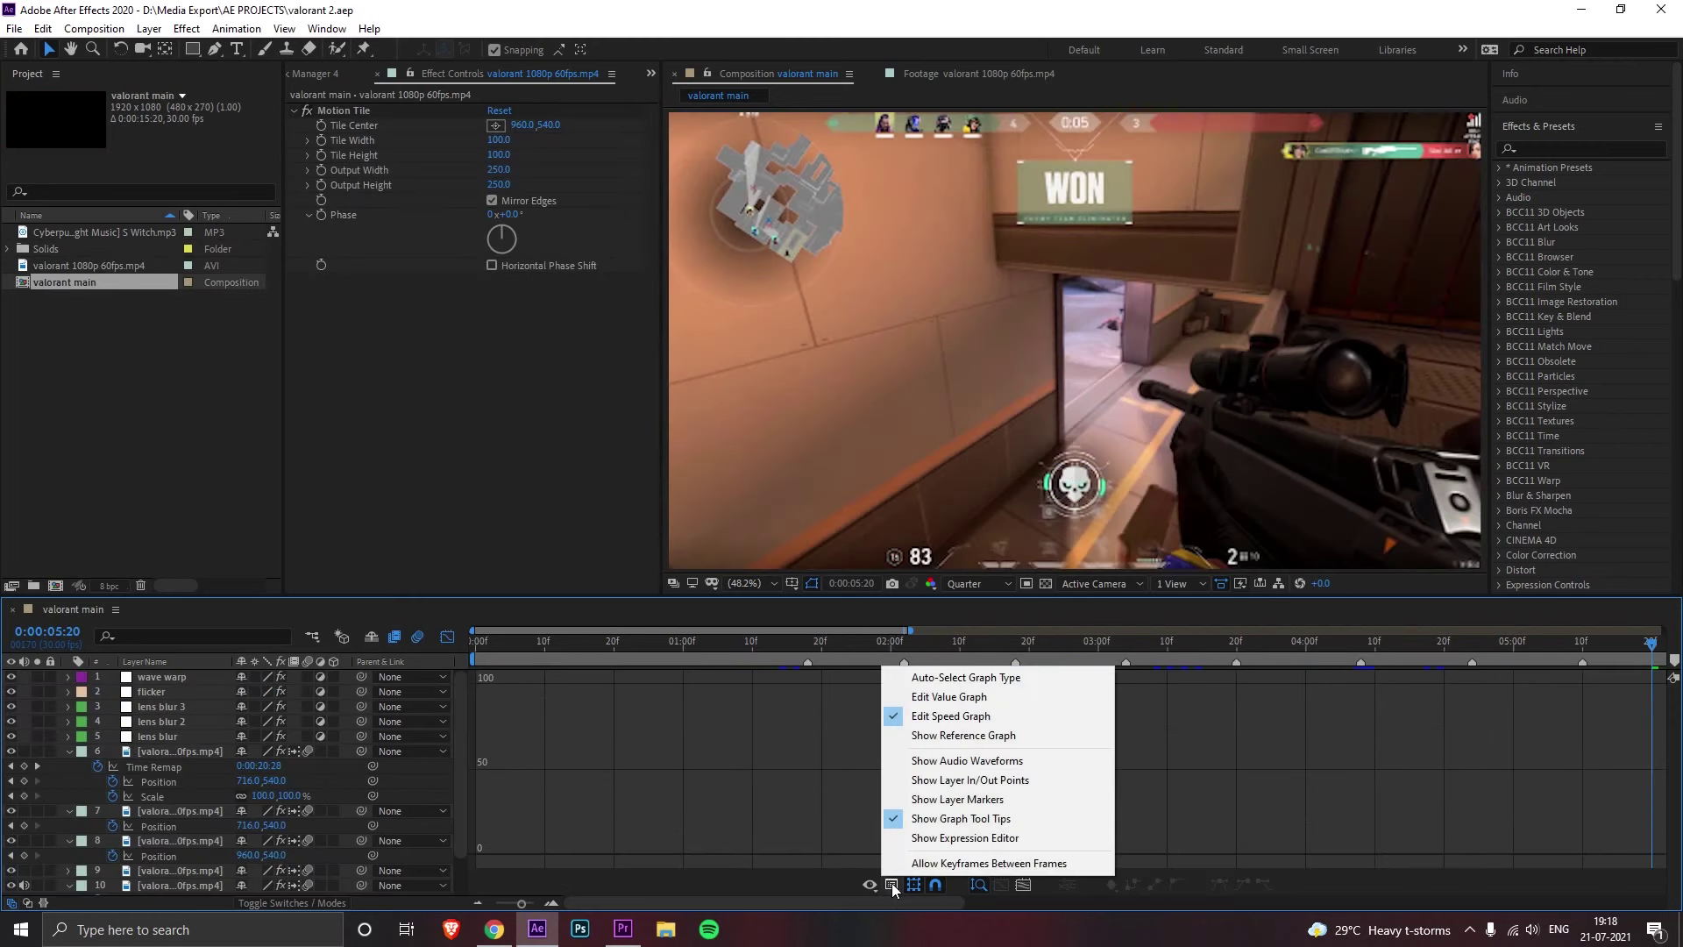
left_click(958, 700)
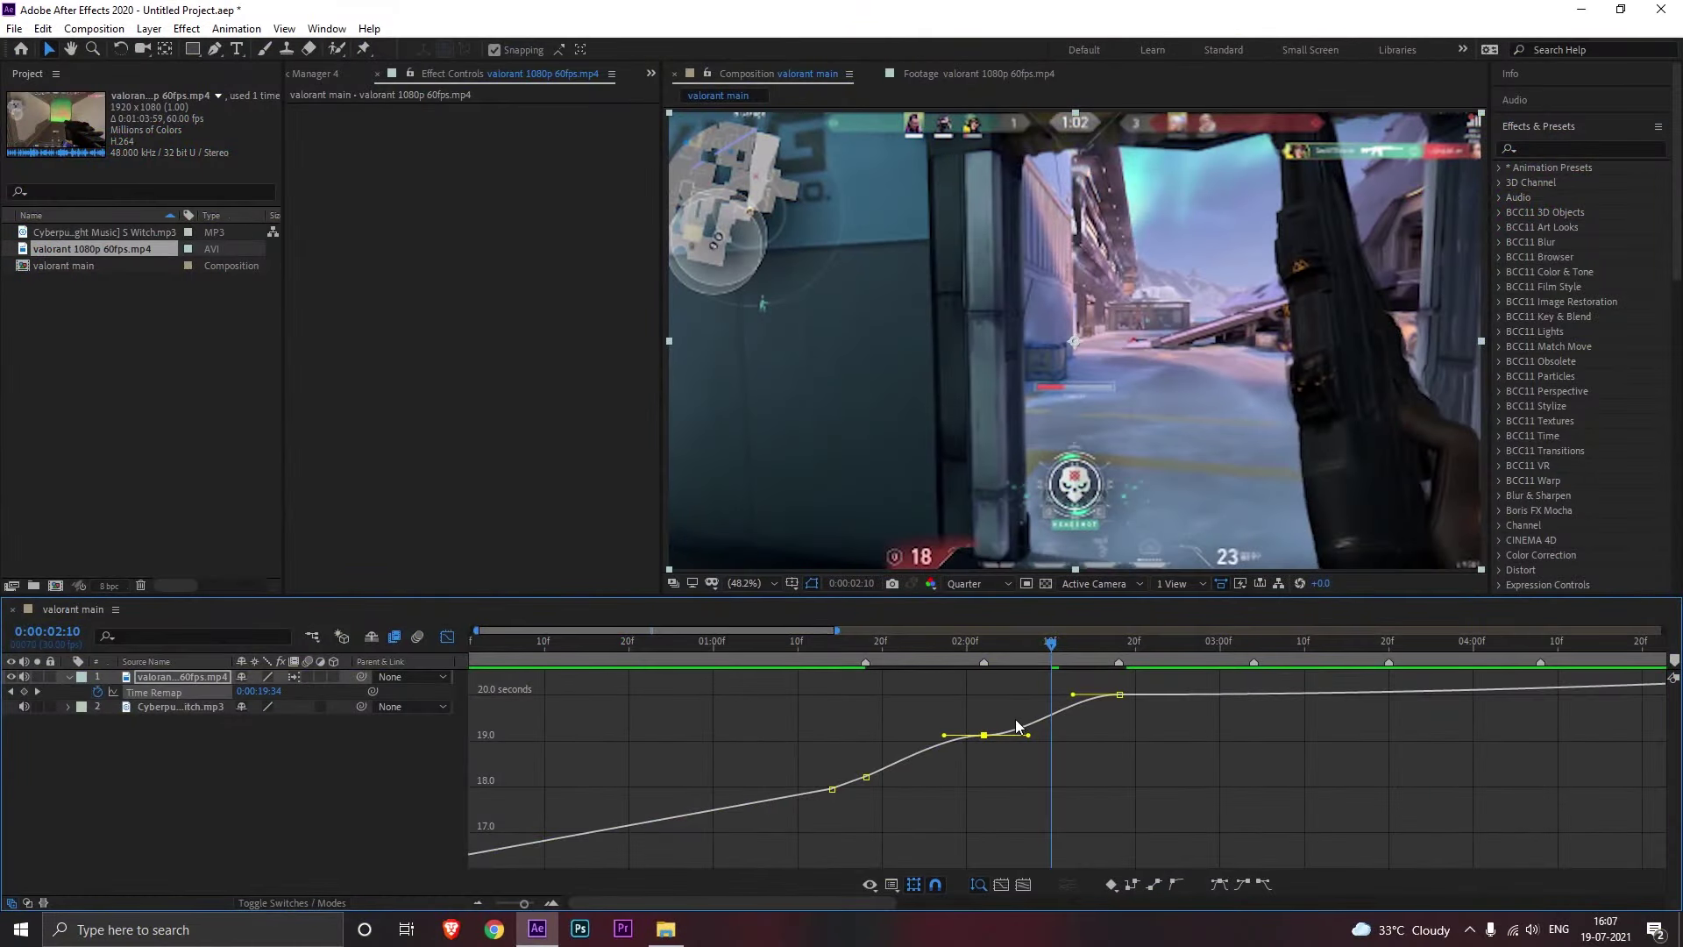
Step: Reshape the Time Remap curve between the last two keyframes to be steeper near each and flatter between them, then preview it and close the graph
left_click_drag(1030, 739, 1102, 721)
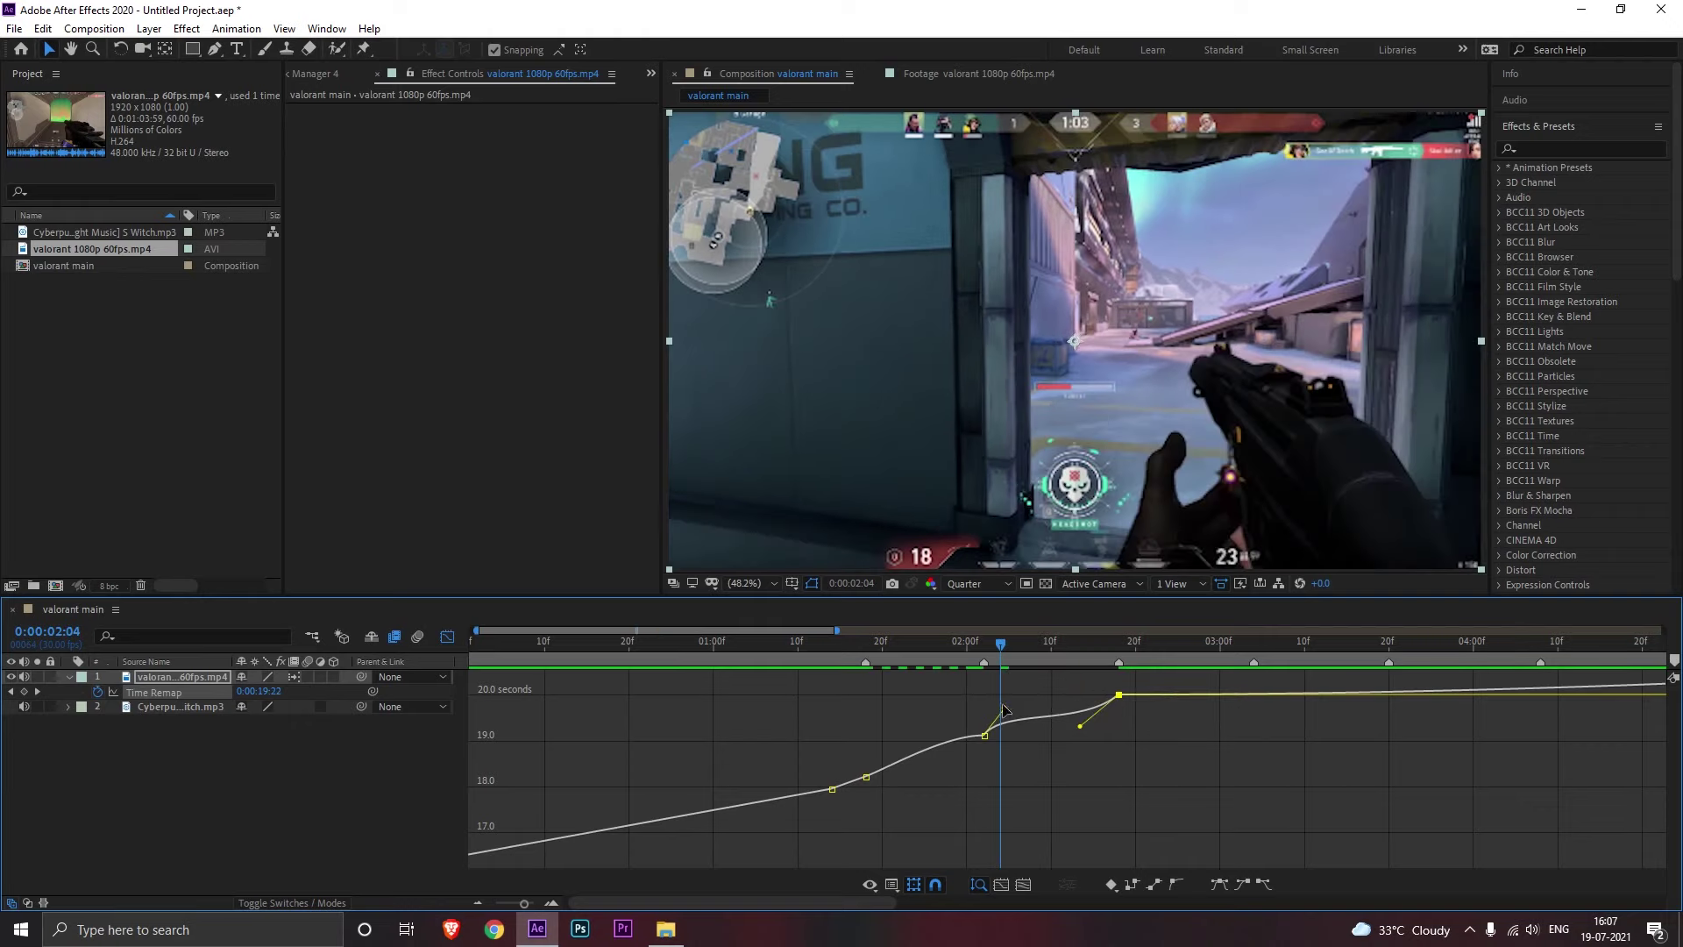
left_click_drag(1003, 705, 984, 650)
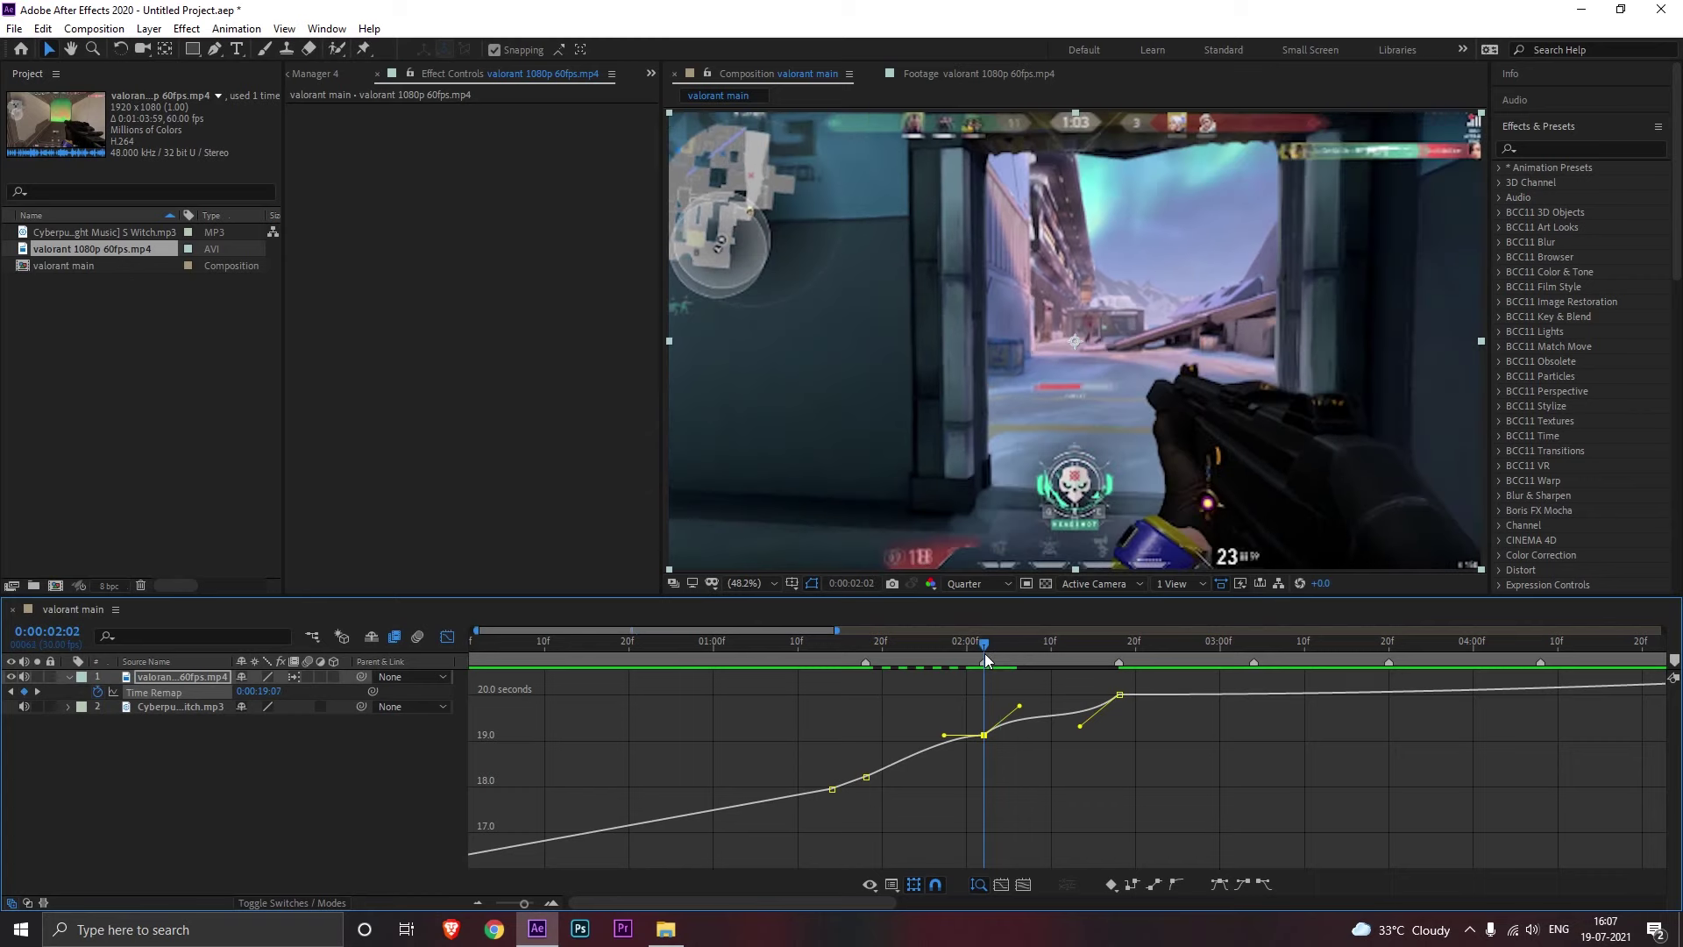
key("space")
left_click(447, 637)
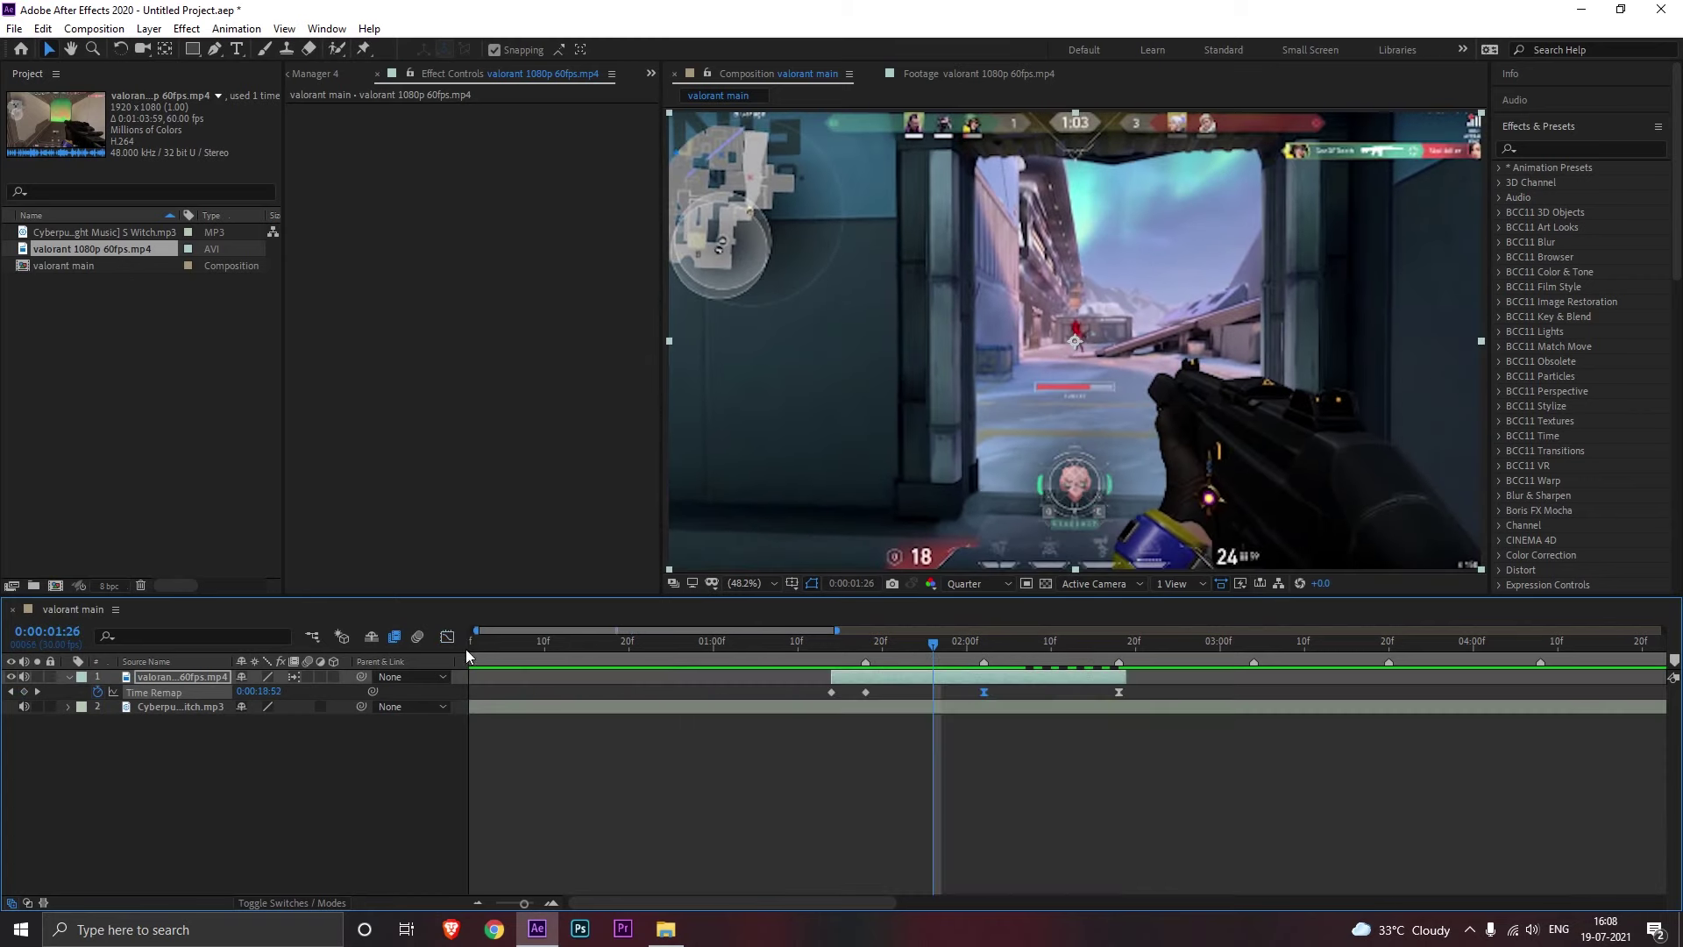
left_click(919, 785)
Step: In the gameplay footage, set a new in point at 0:00:23:01 and out point at 0:00:26:37
left_click(978, 74)
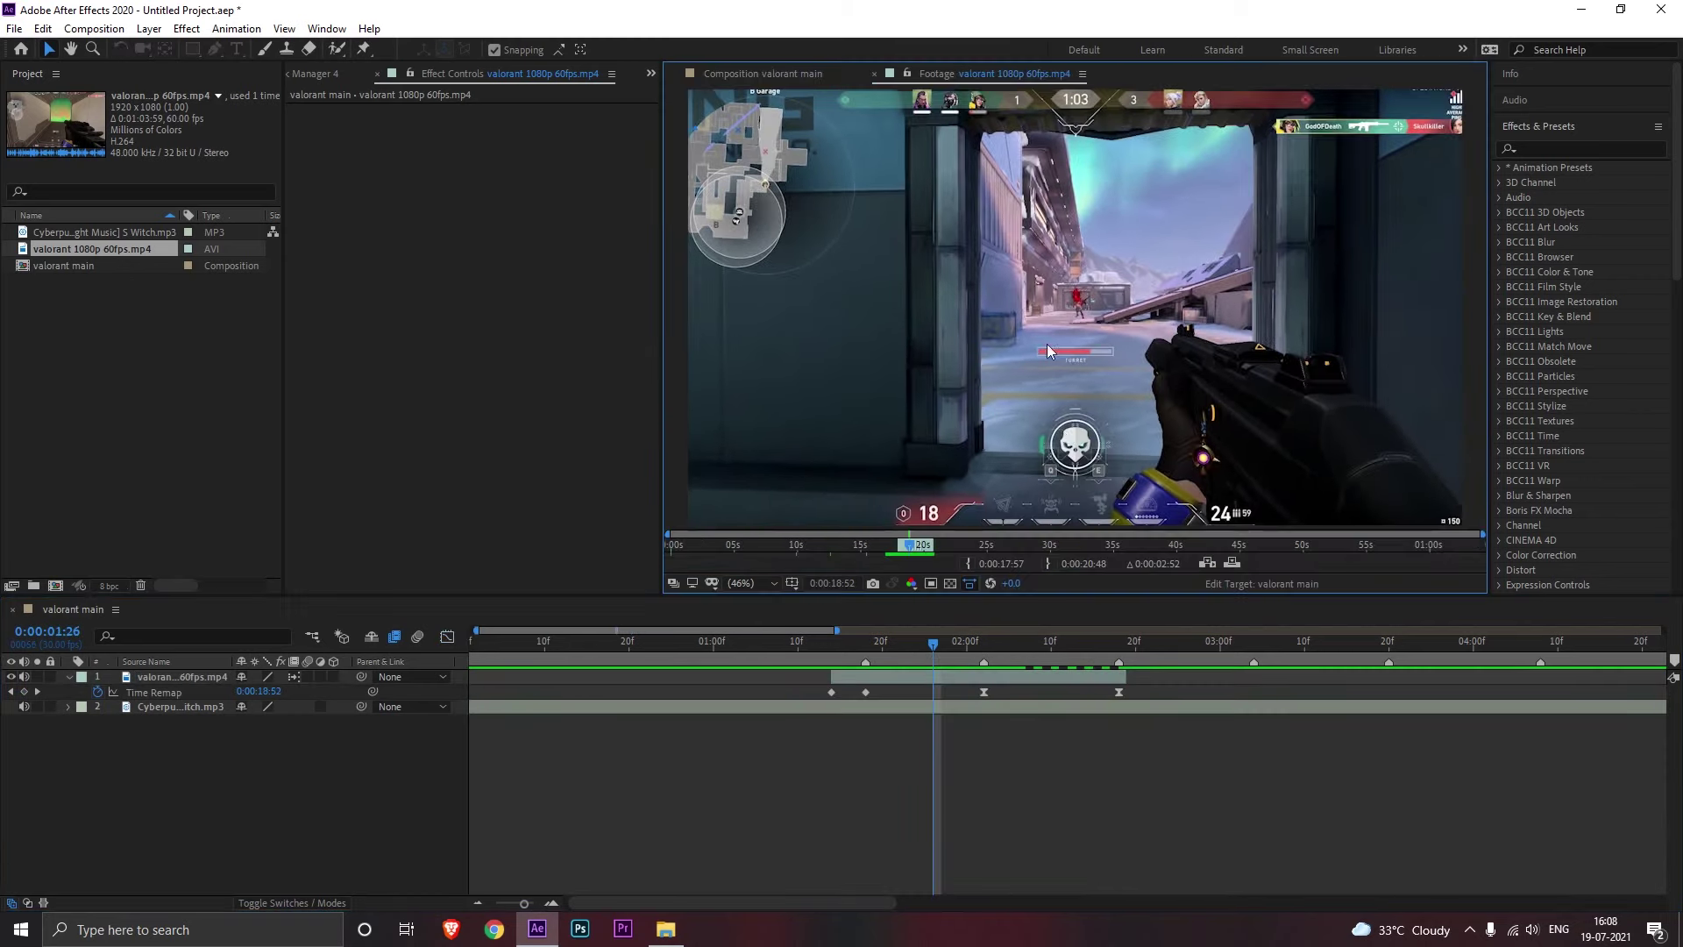
left_click_drag(934, 547, 1007, 559)
left_click(969, 565)
left_click(1047, 564)
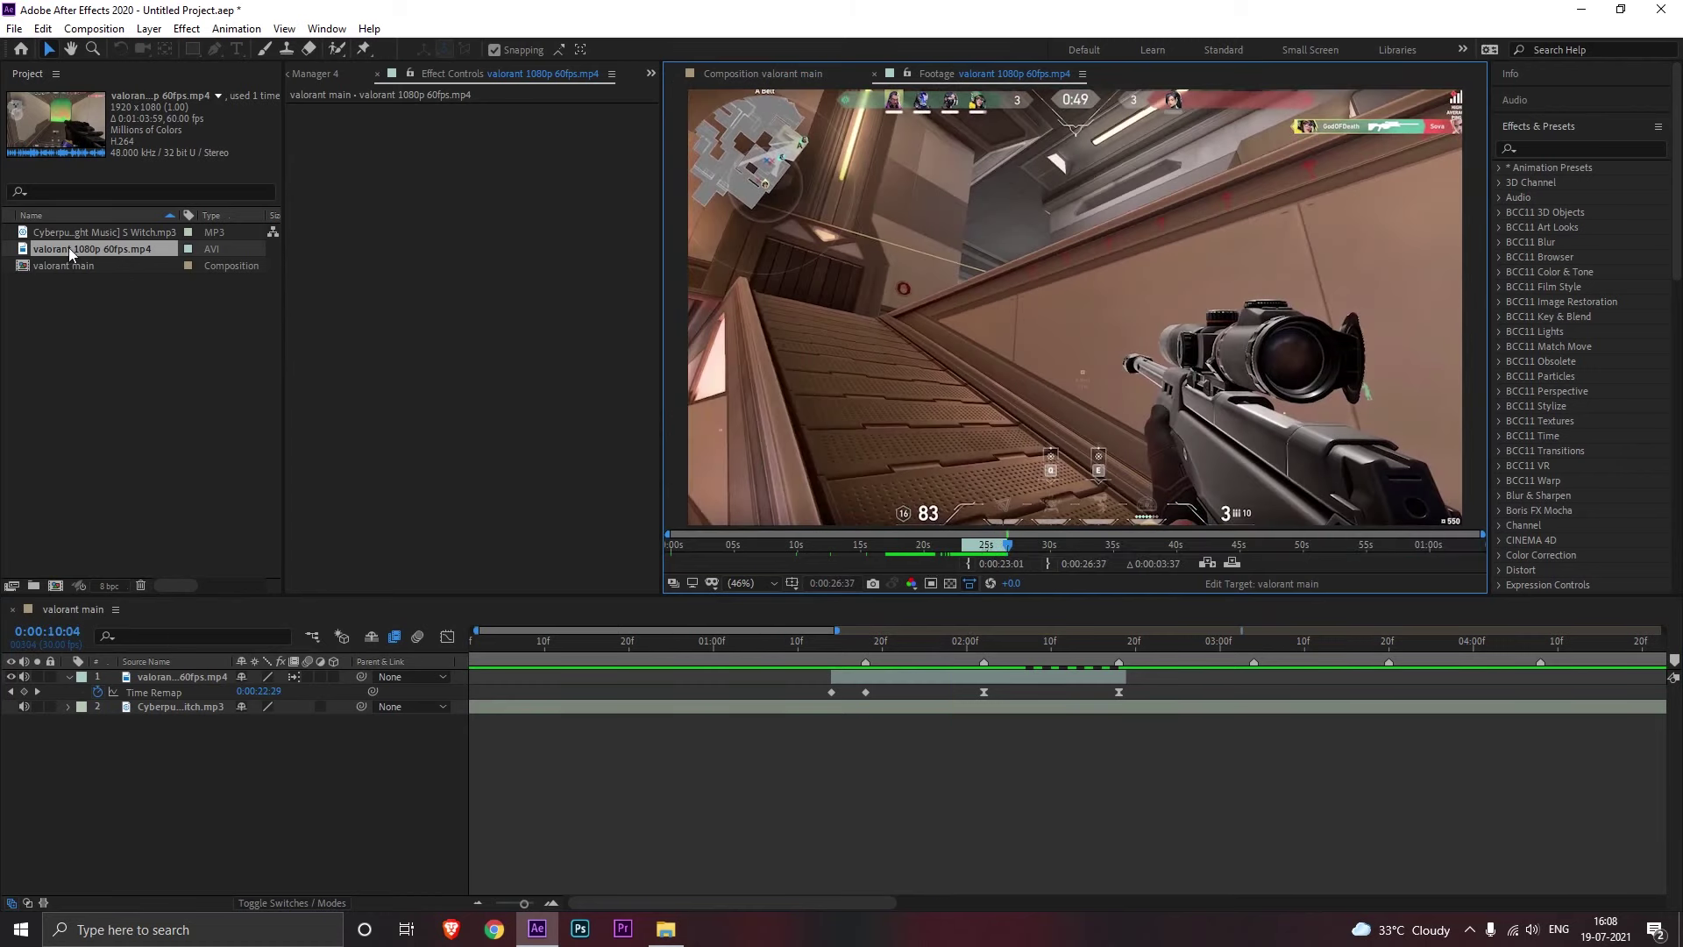
Step: Place the newly marked footage between the first clip and the music layer, starting at 0:00:02:19, and collapse the first clip's properties
left_click_drag(70, 250, 1228, 699)
left_click(69, 677)
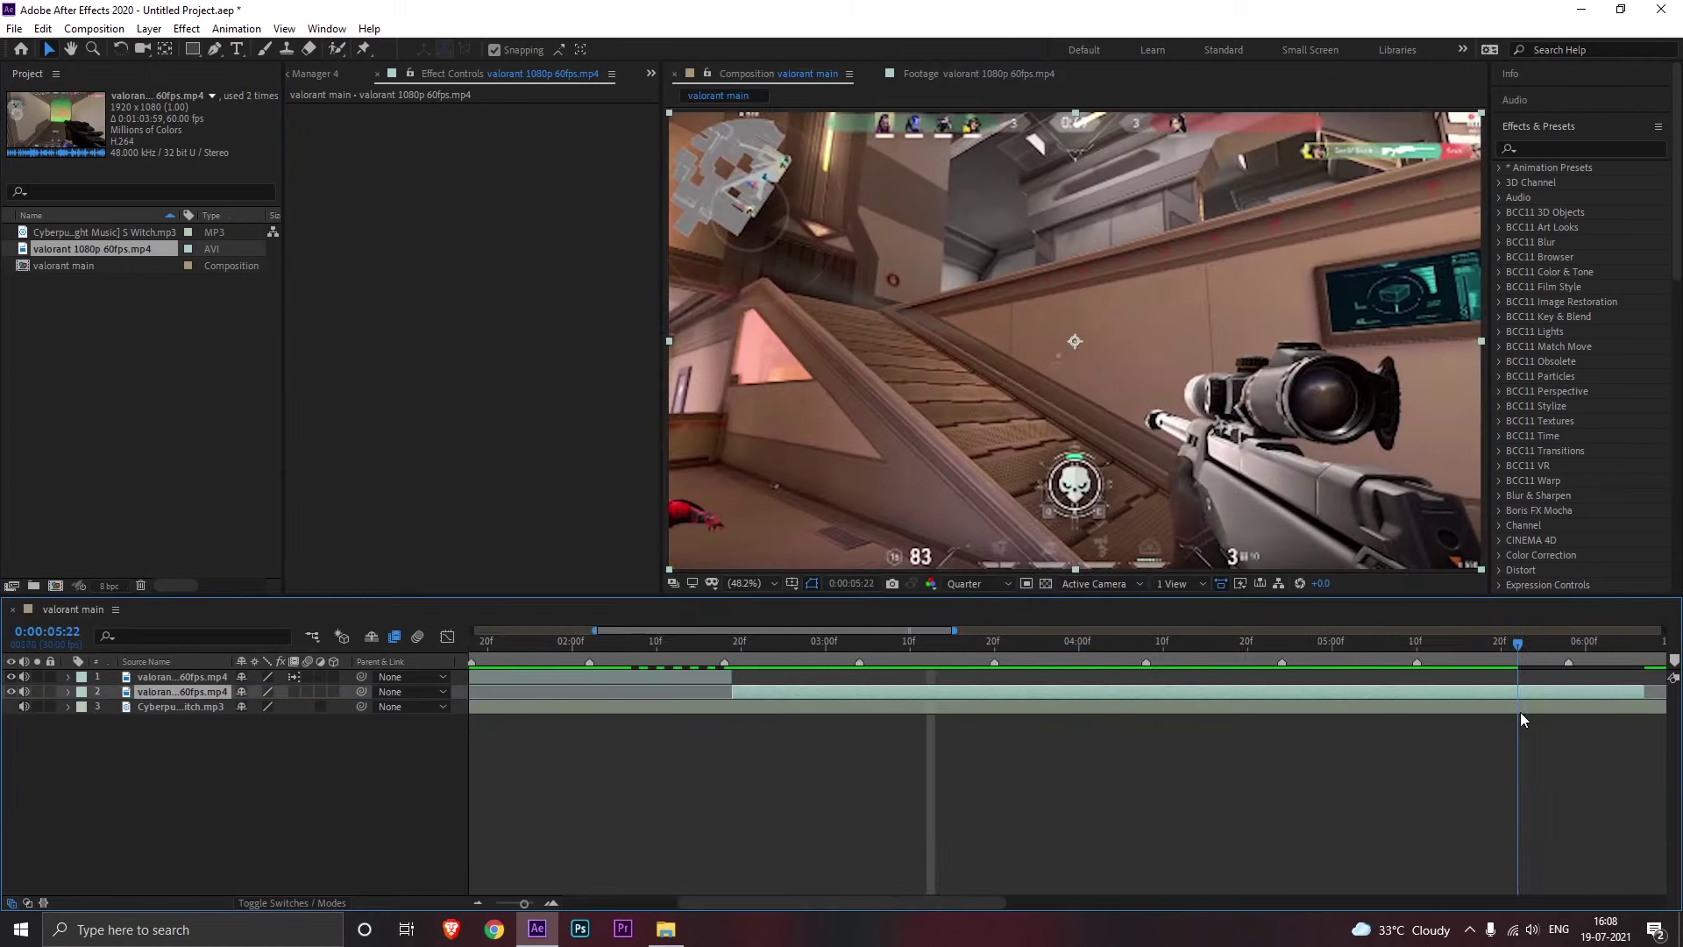
left_click_drag(1520, 711, 784, 716)
Step: Set the second gameplay clip's frame blending to Pixel Motion and enable time remapping on it
right_click(807, 699)
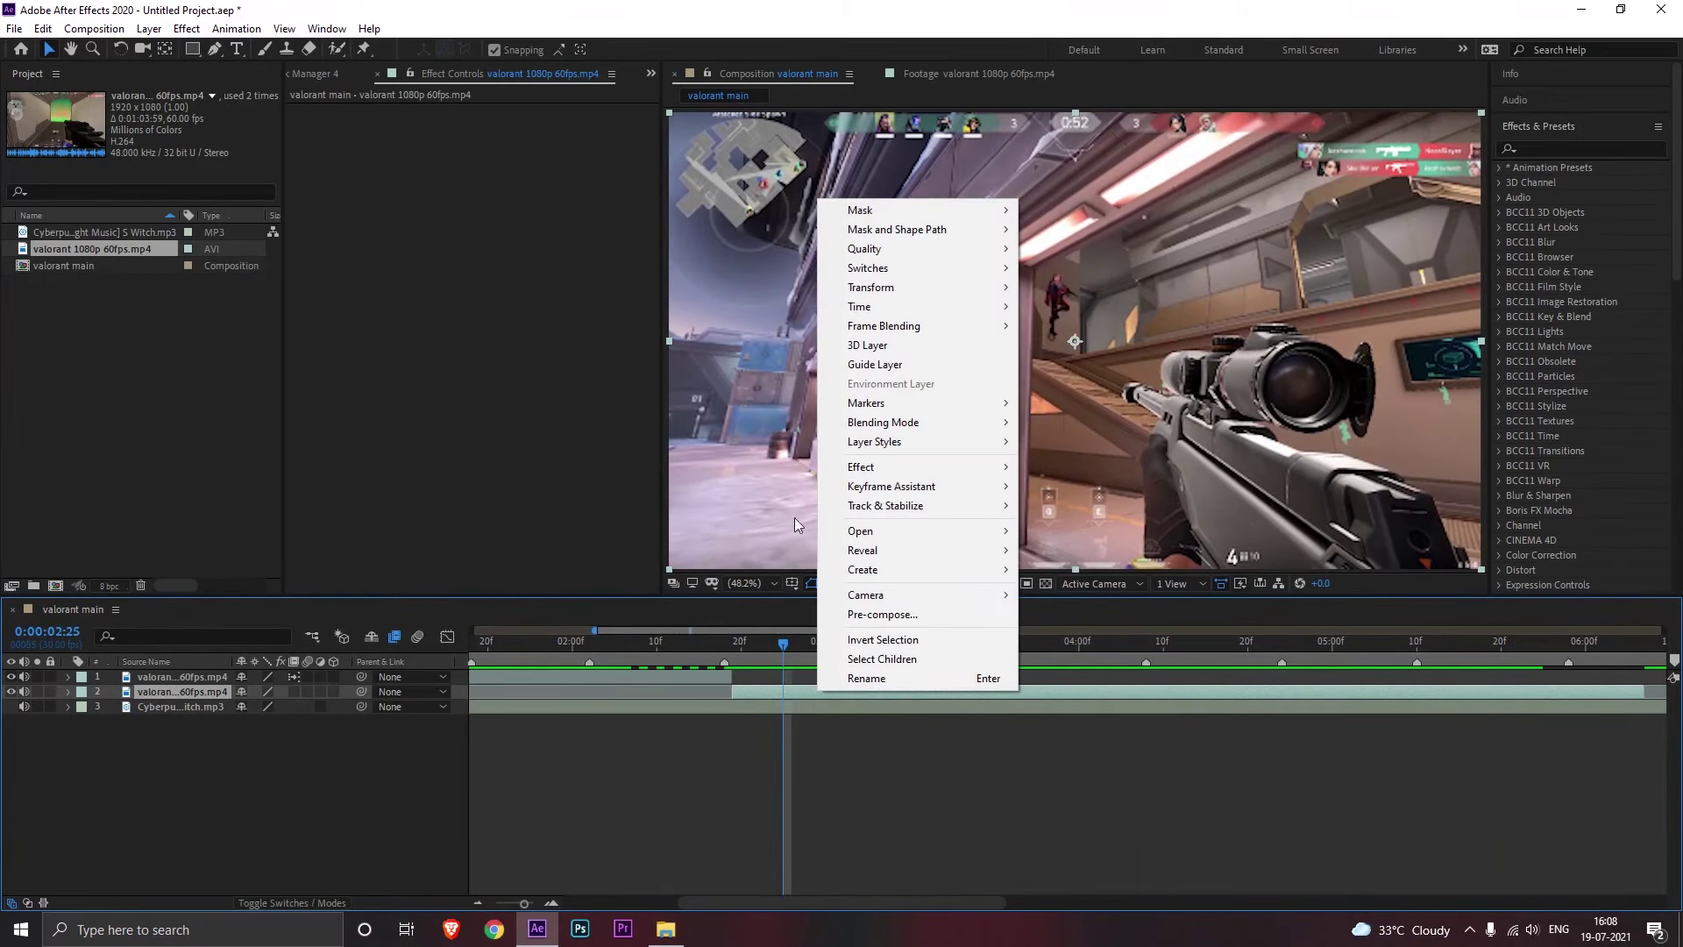
mouse_move(973, 327)
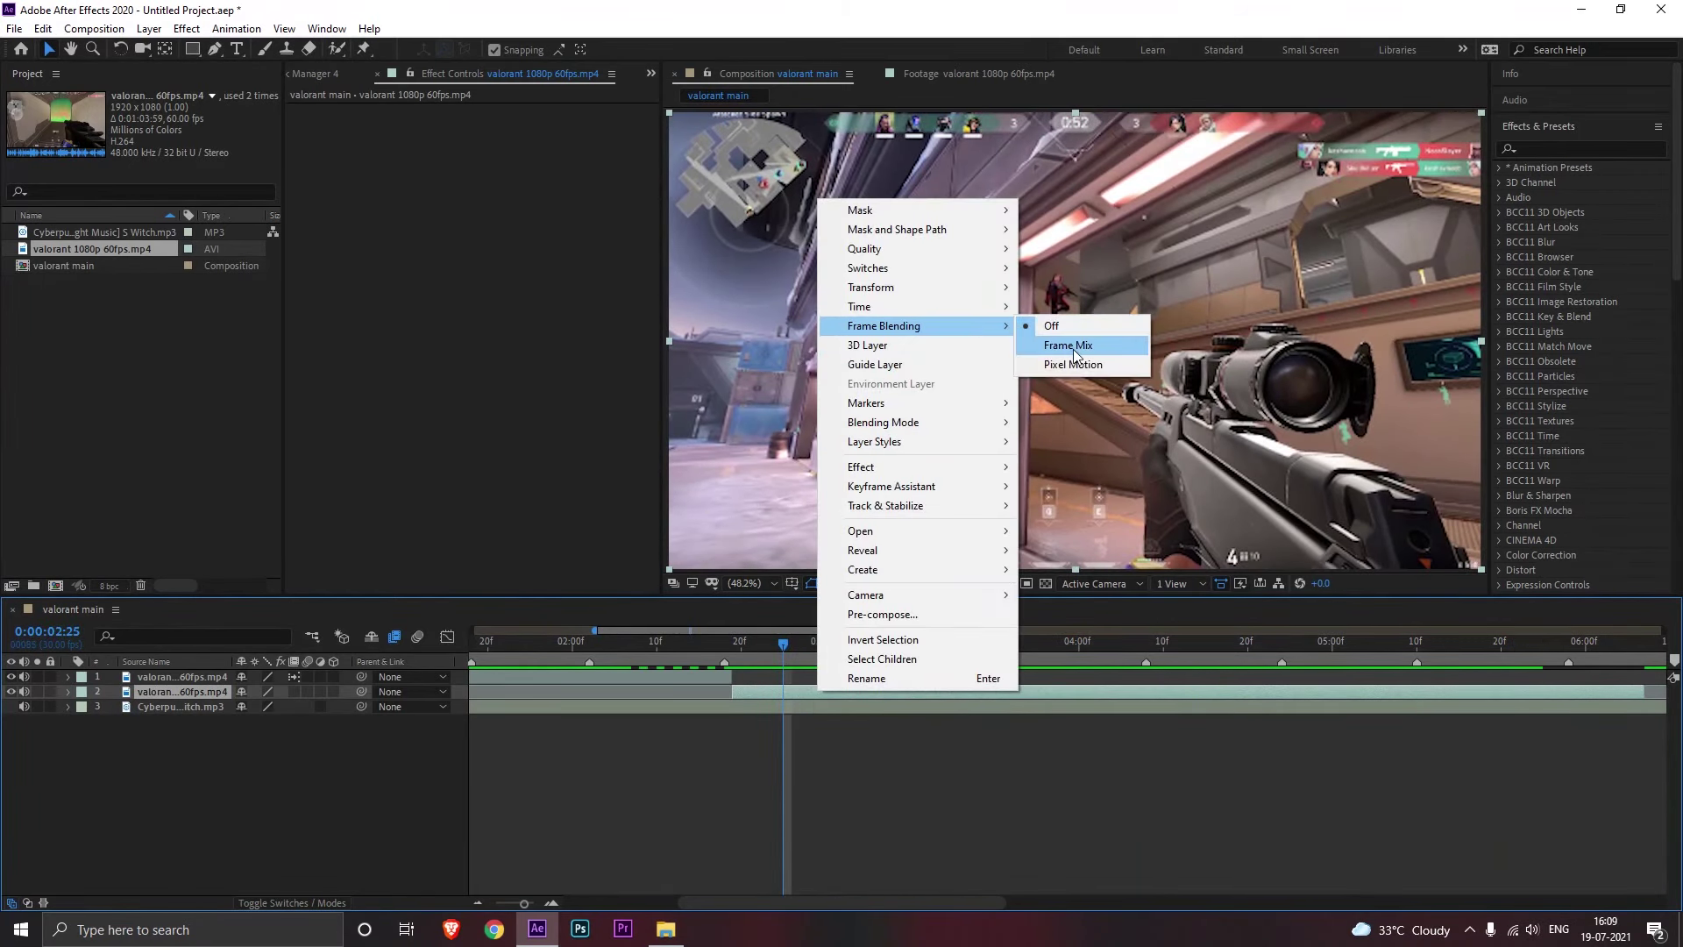
left_click(1077, 366)
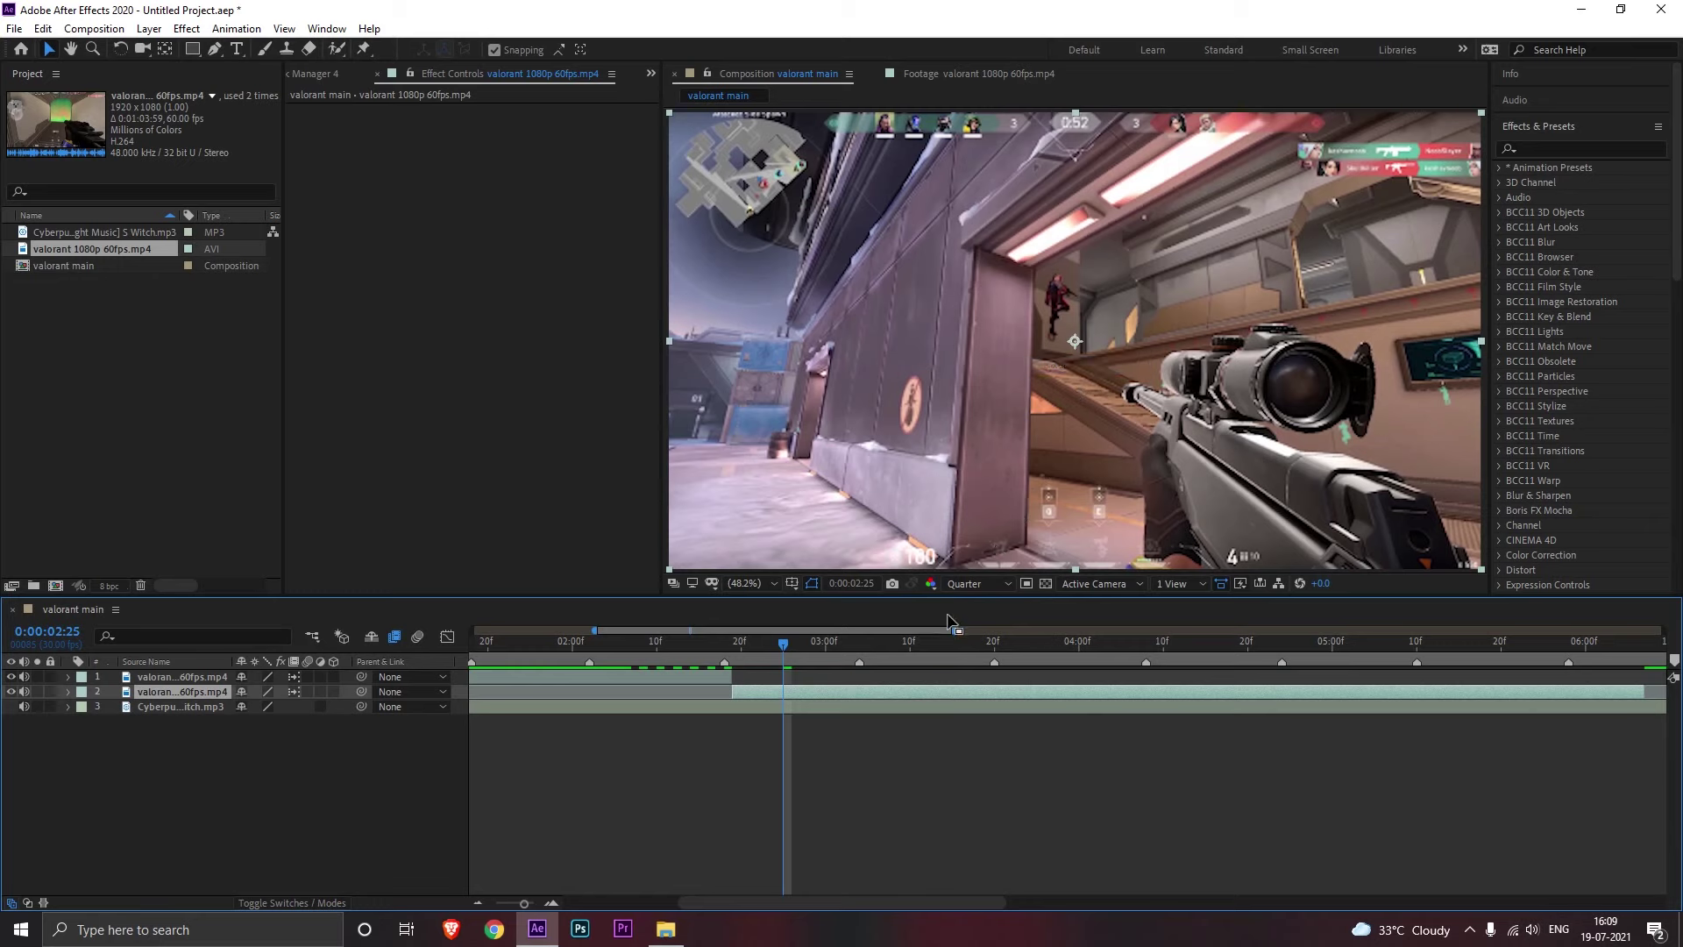
key("ctrl+alt+t")
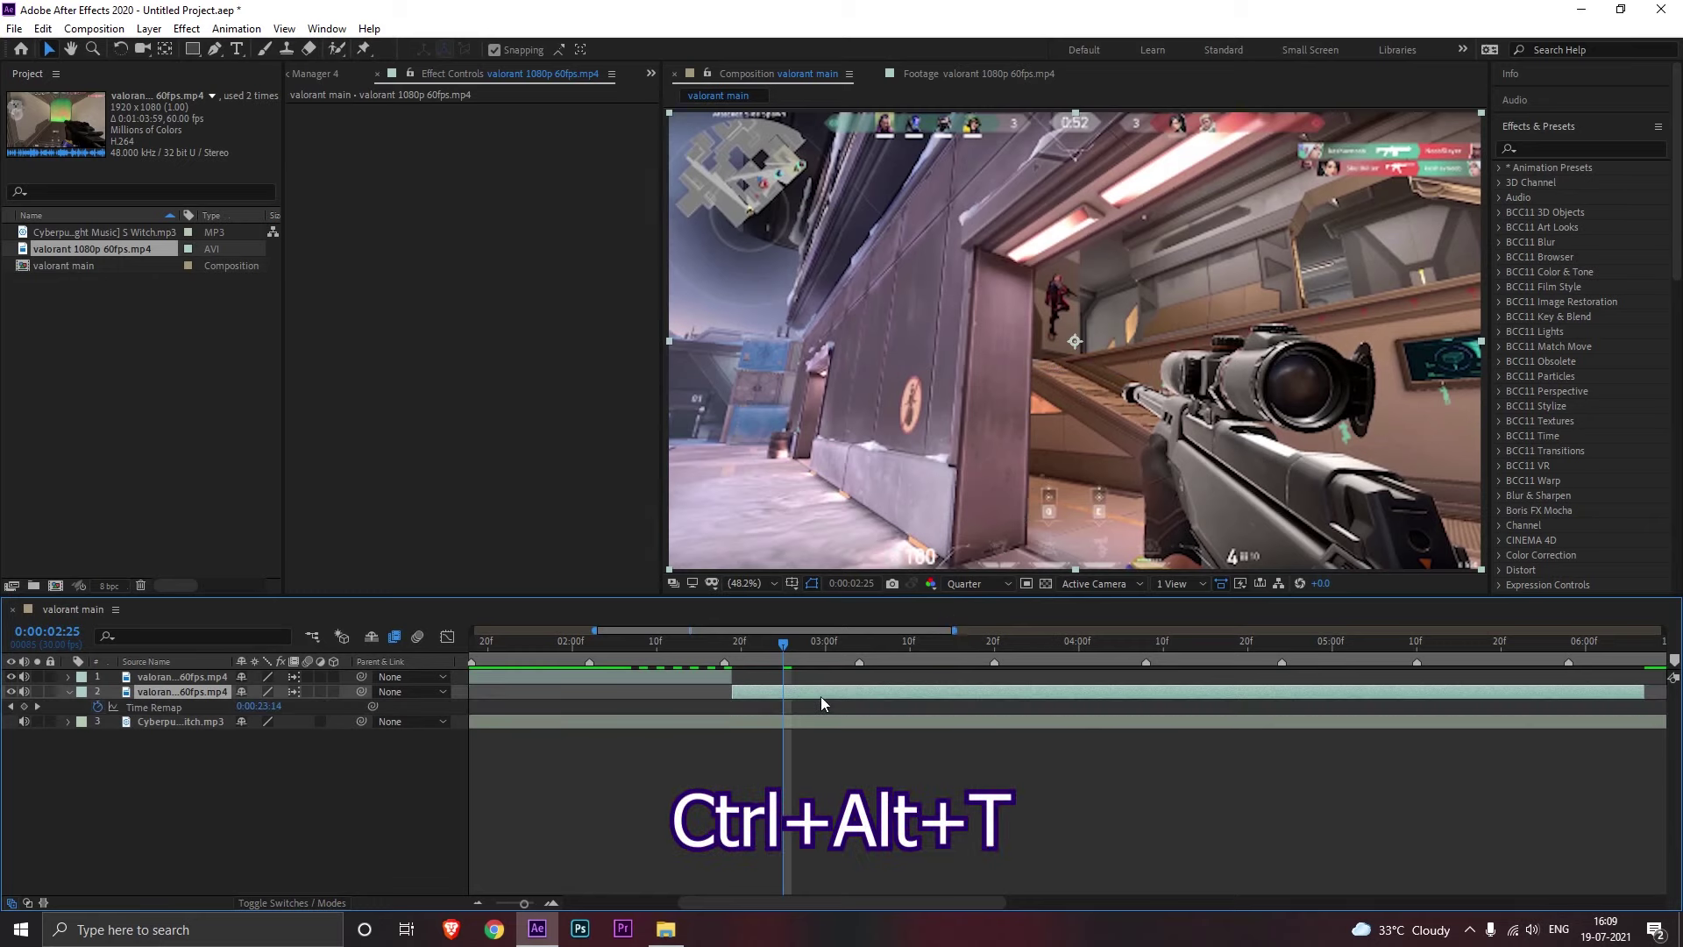
right_click(820, 696)
mouse_move(1010, 314)
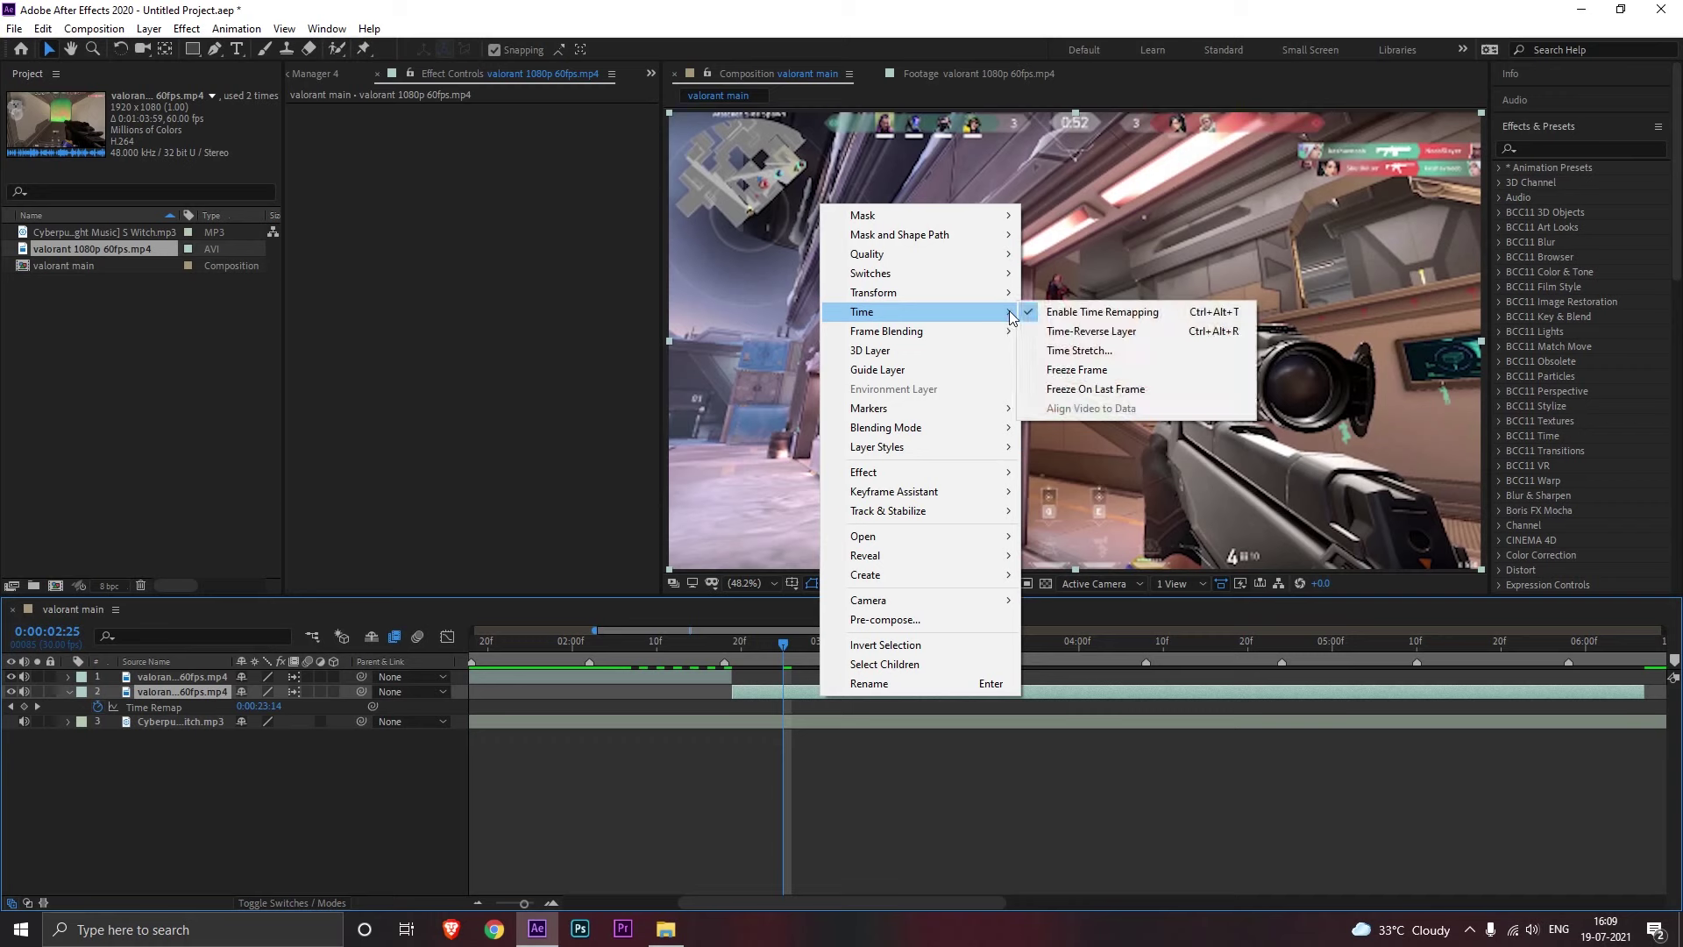
left_click(786, 839)
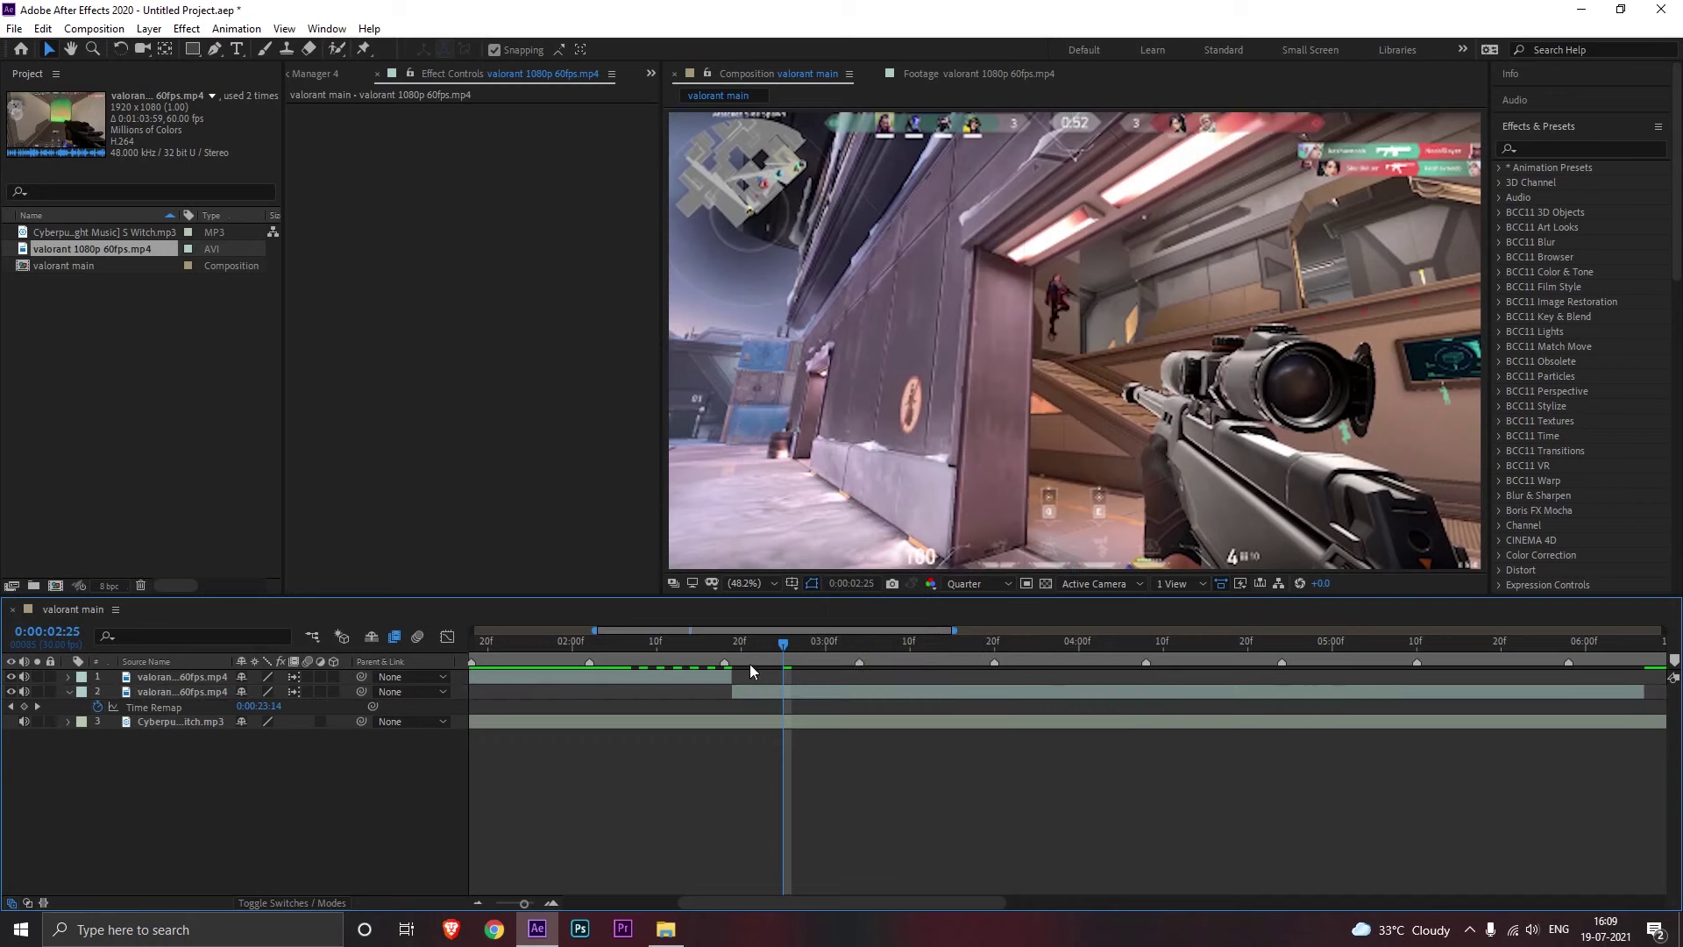
Step: Add Time Remap keyframes to the second clip at 0:00:02:19 and 0:00:03:29, and move the latter back to the first beat marker after 0:00:03:00
left_click_drag(745, 646, 733, 648)
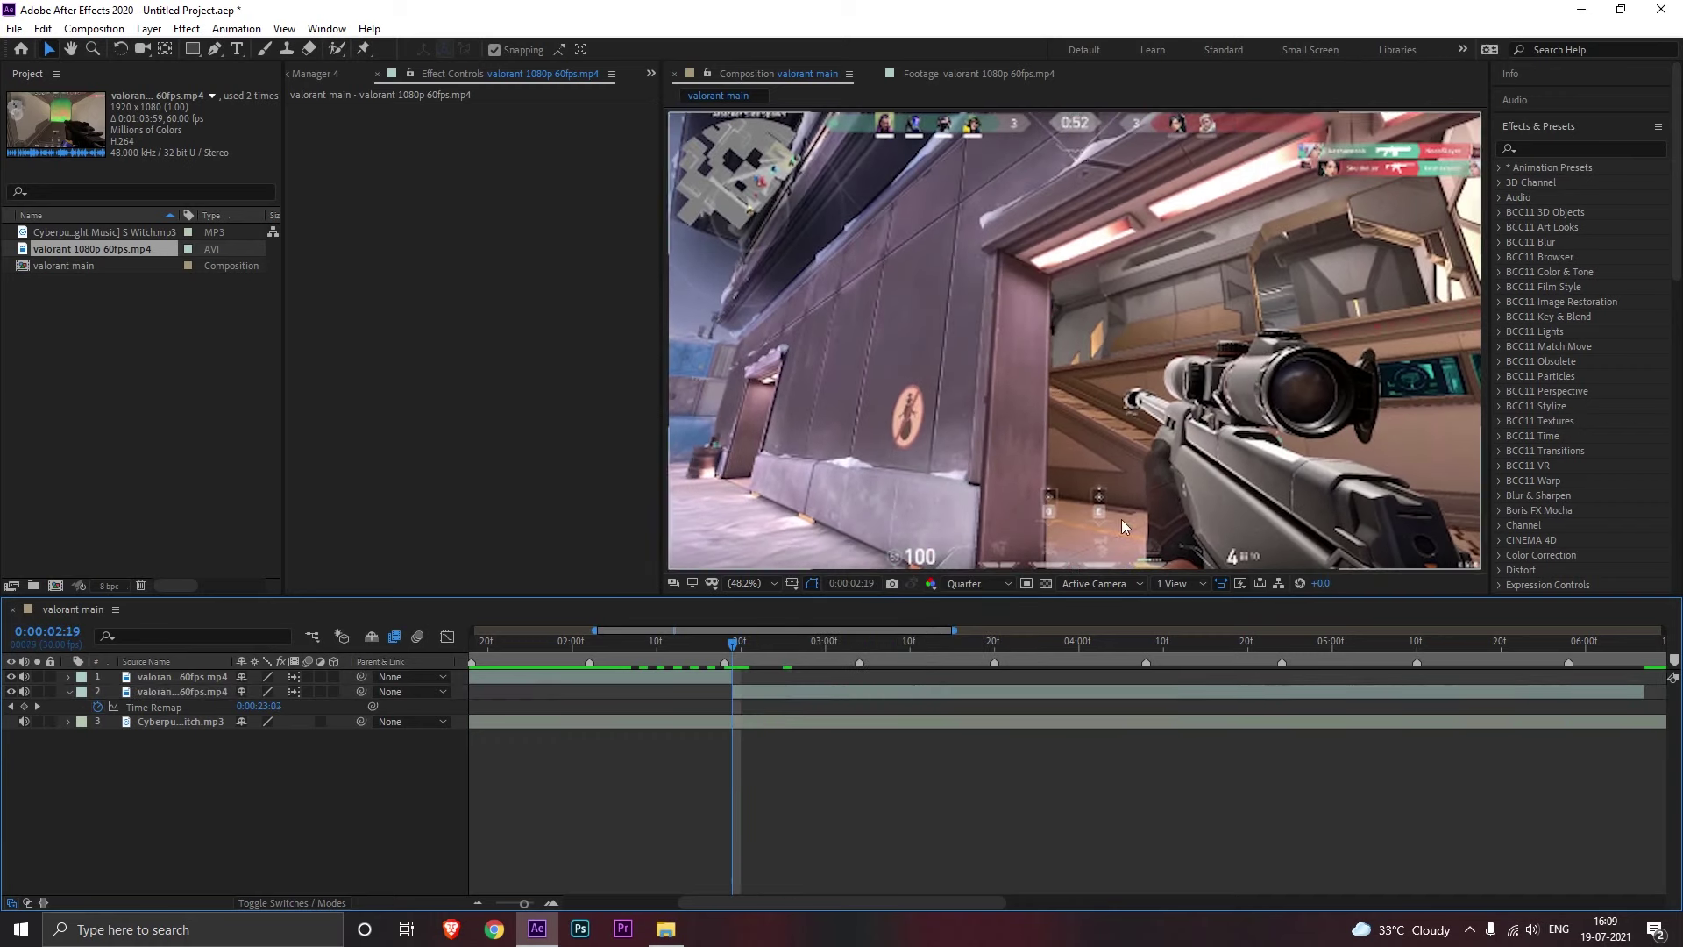
left_click(23, 706)
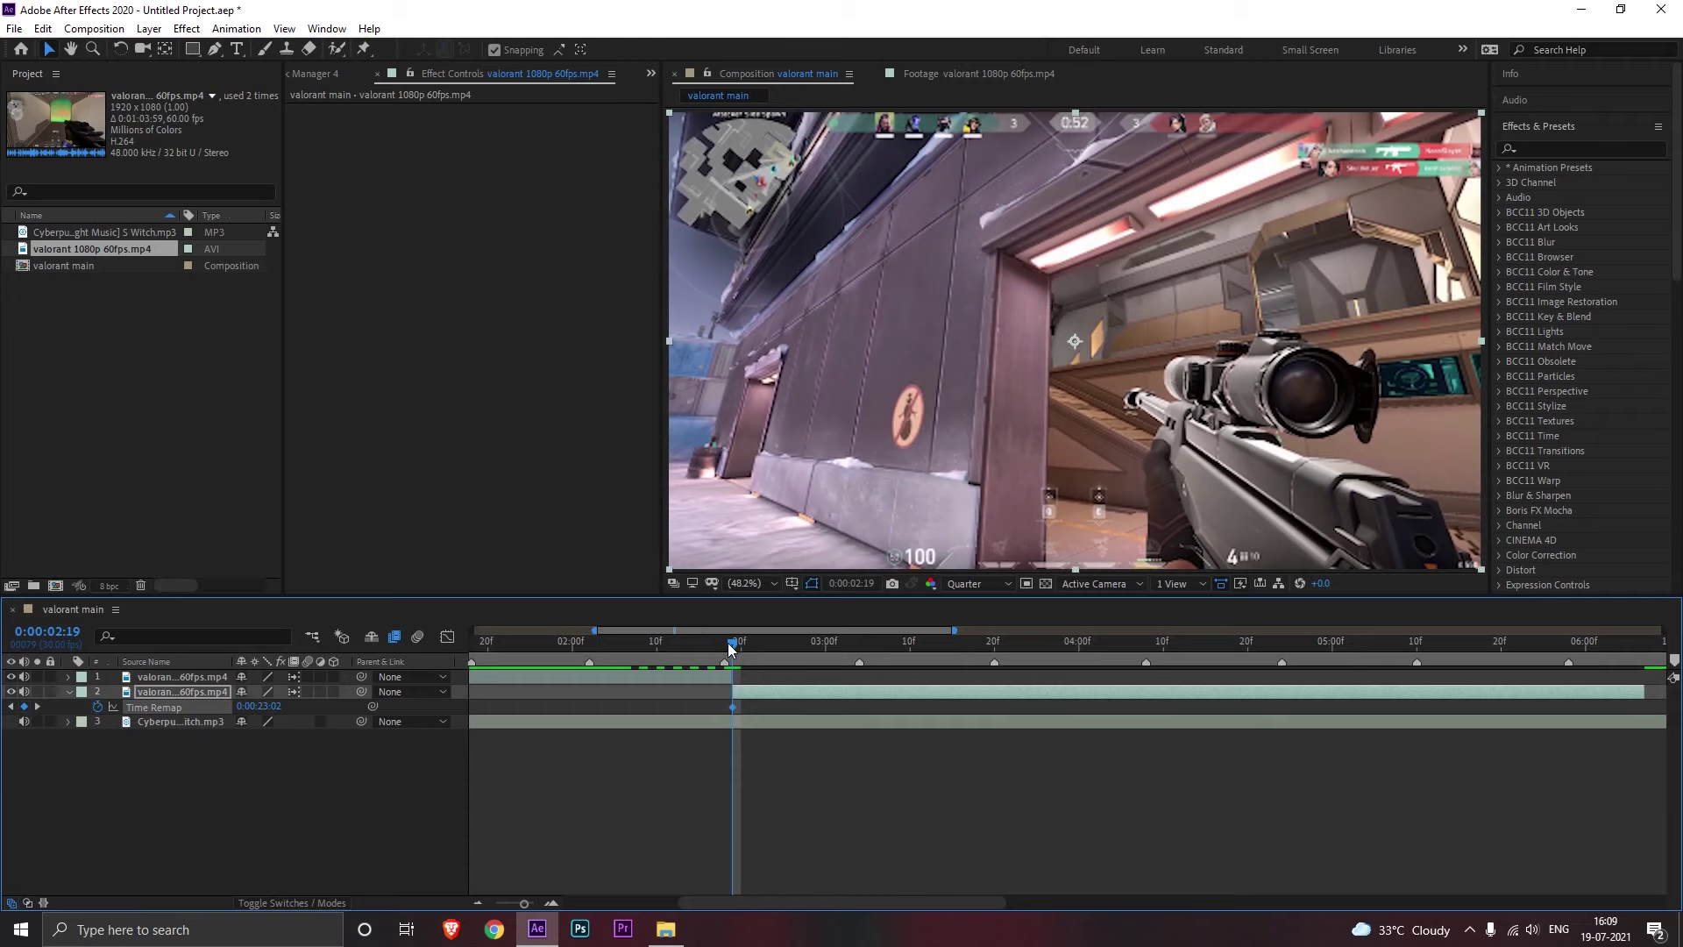
left_click_drag(731, 647, 1071, 671)
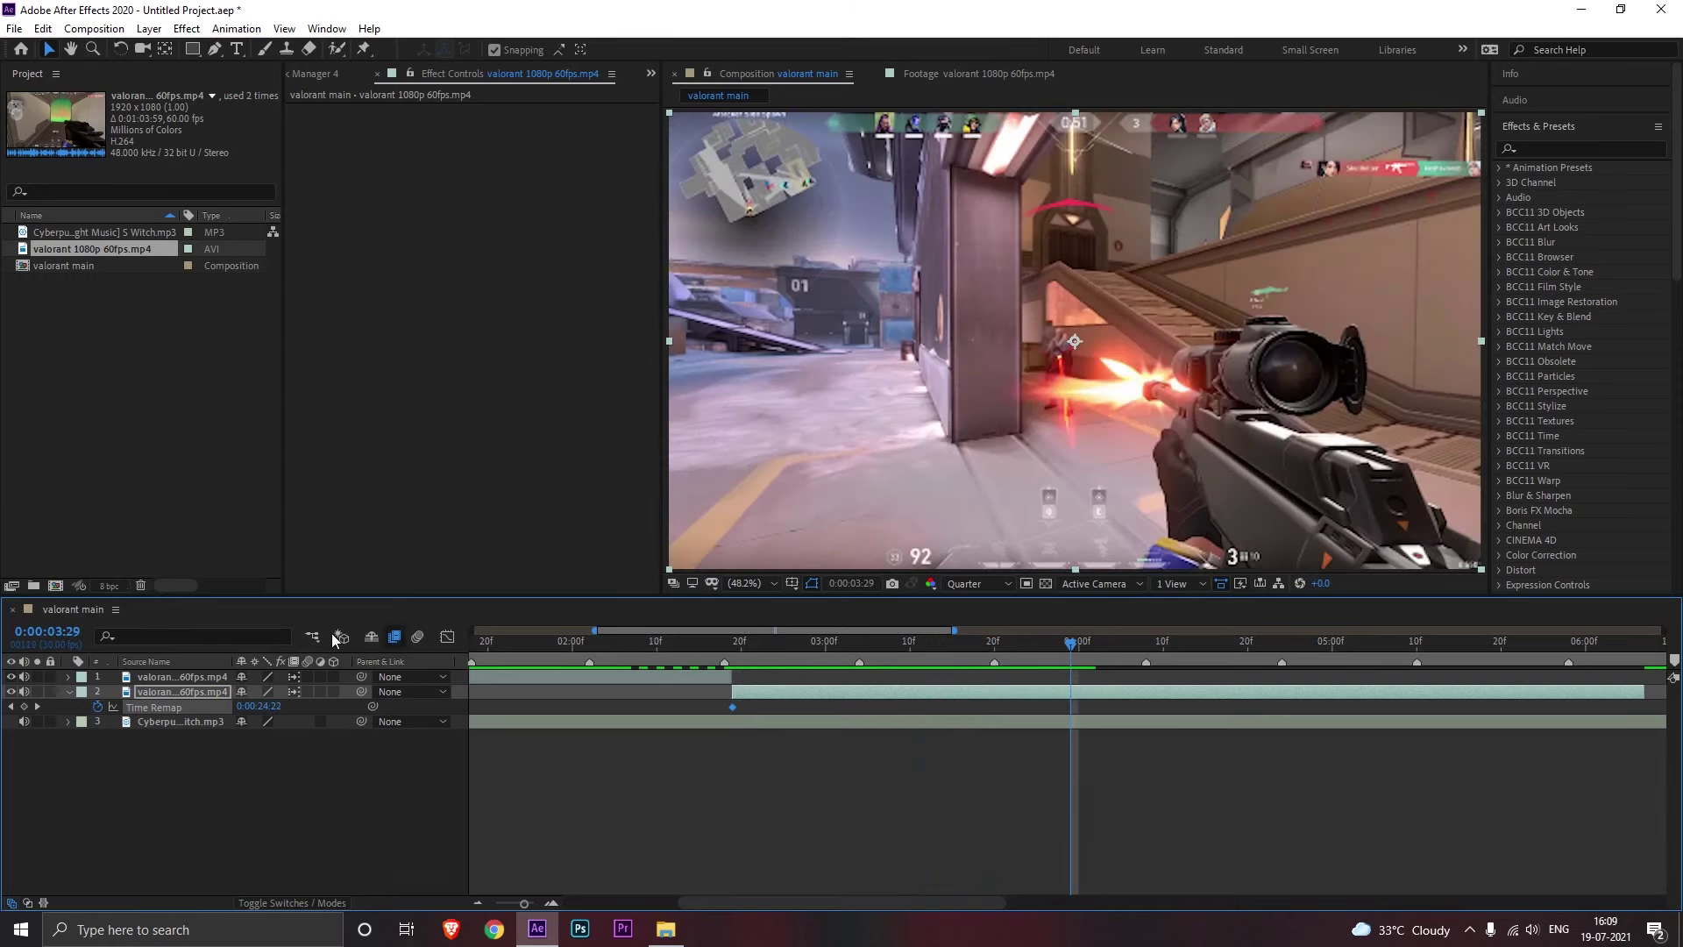
left_click(23, 708)
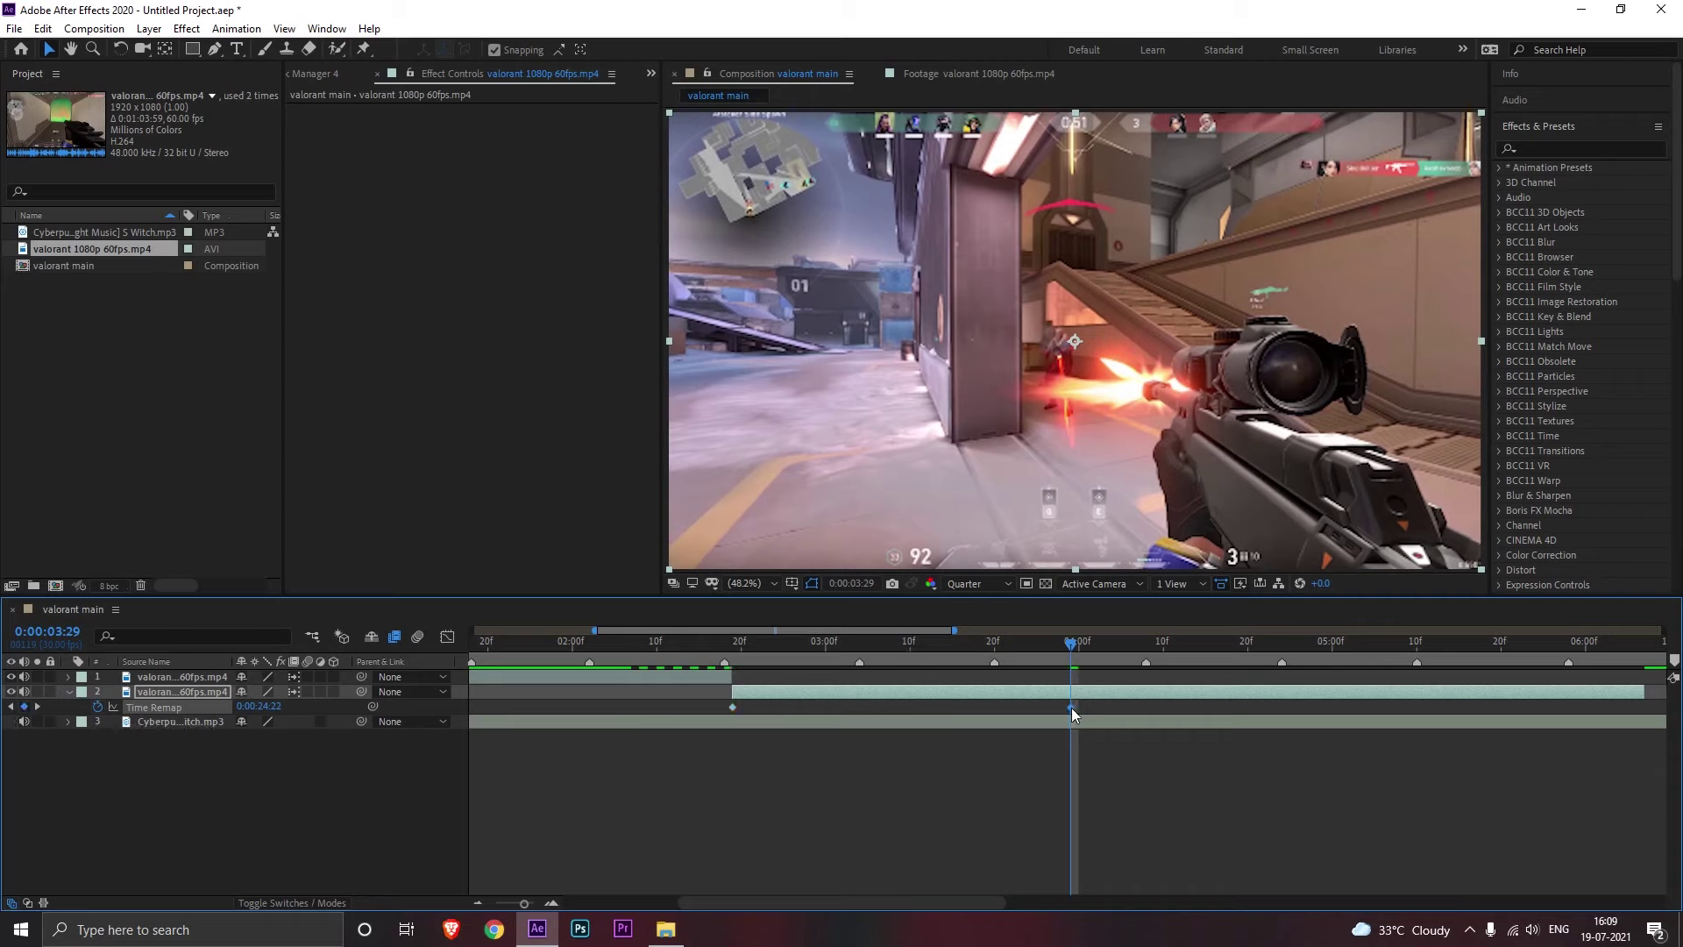
left_click_drag(1072, 707, 859, 708)
Step: Add a Time Remap keyframe to the second clip at 0:00:04:01, move it to the beat marker at 0:00:03:20, and preview the timing
left_click(1065, 647)
left_click_drag(1065, 647, 1081, 647)
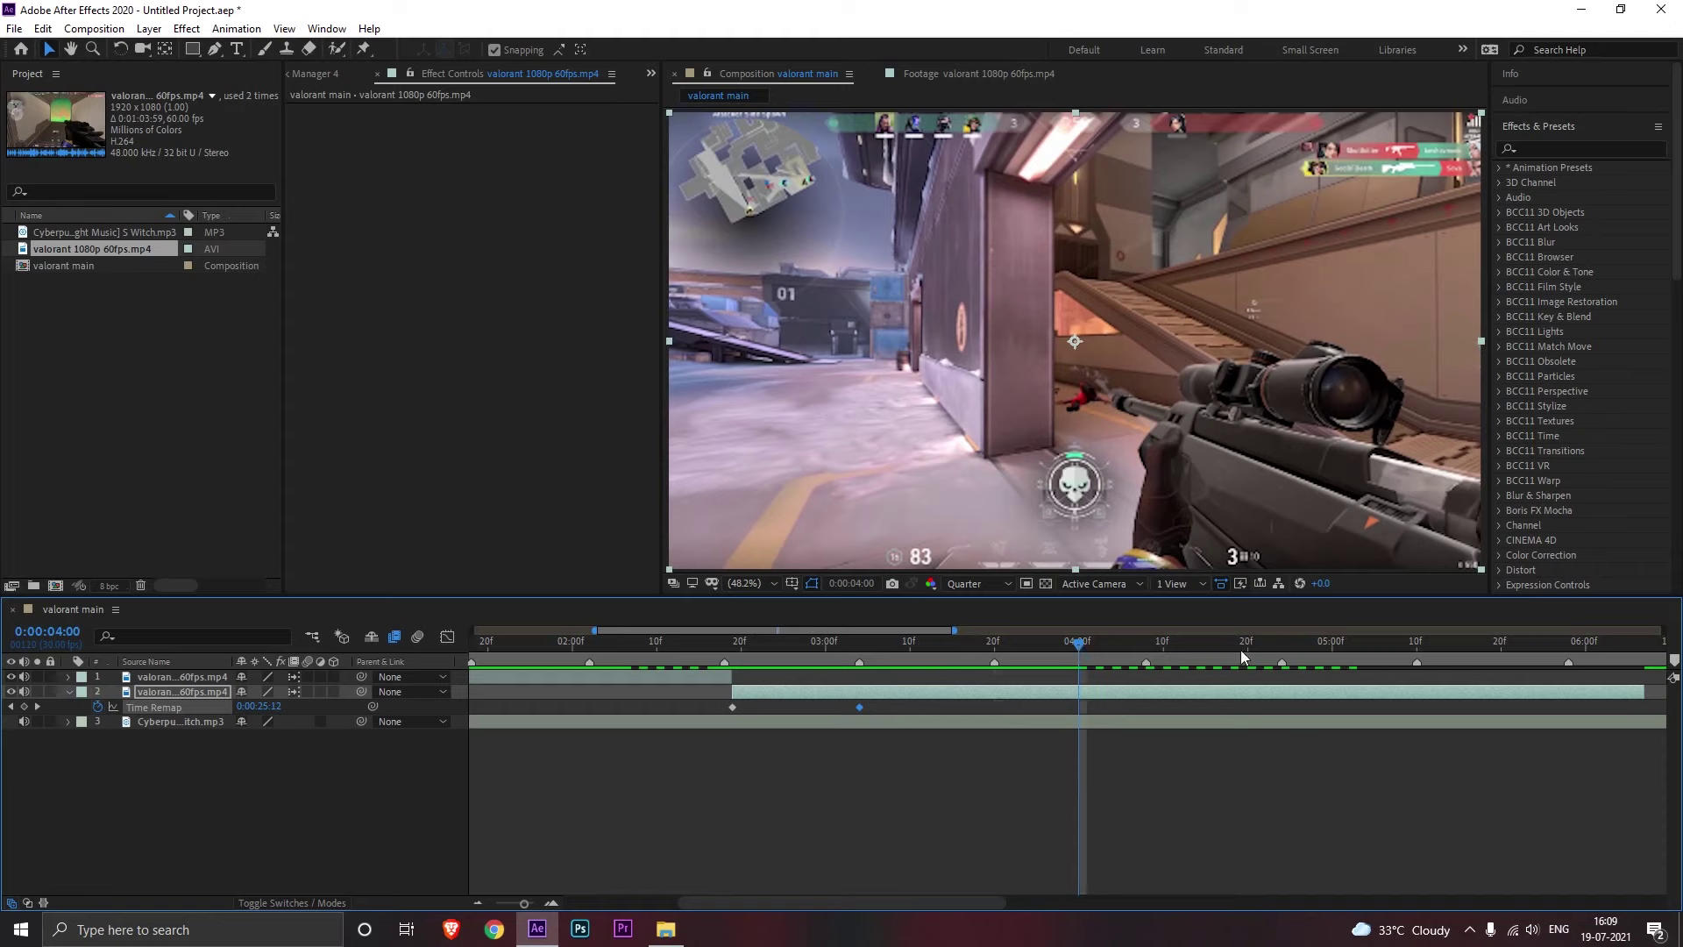
mouse_move(1087, 640)
left_mouse_down()
mouse_move(1115, 655)
mouse_move(1063, 655)
mouse_move(1087, 658)
left_mouse_up()
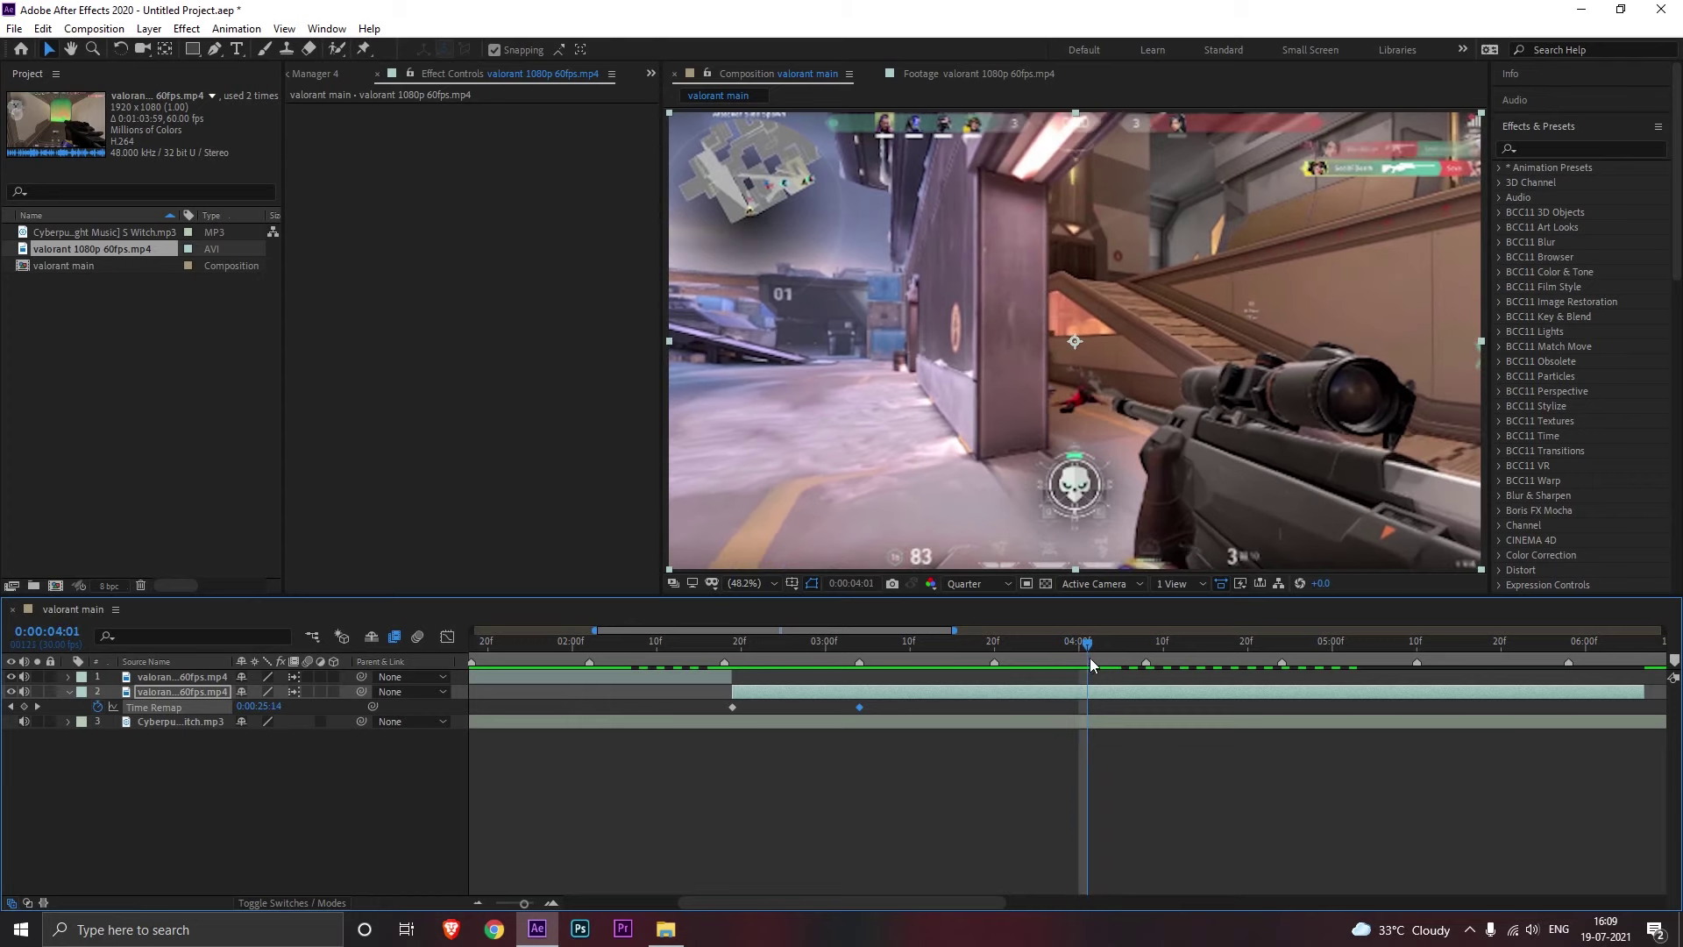
left_click(23, 706)
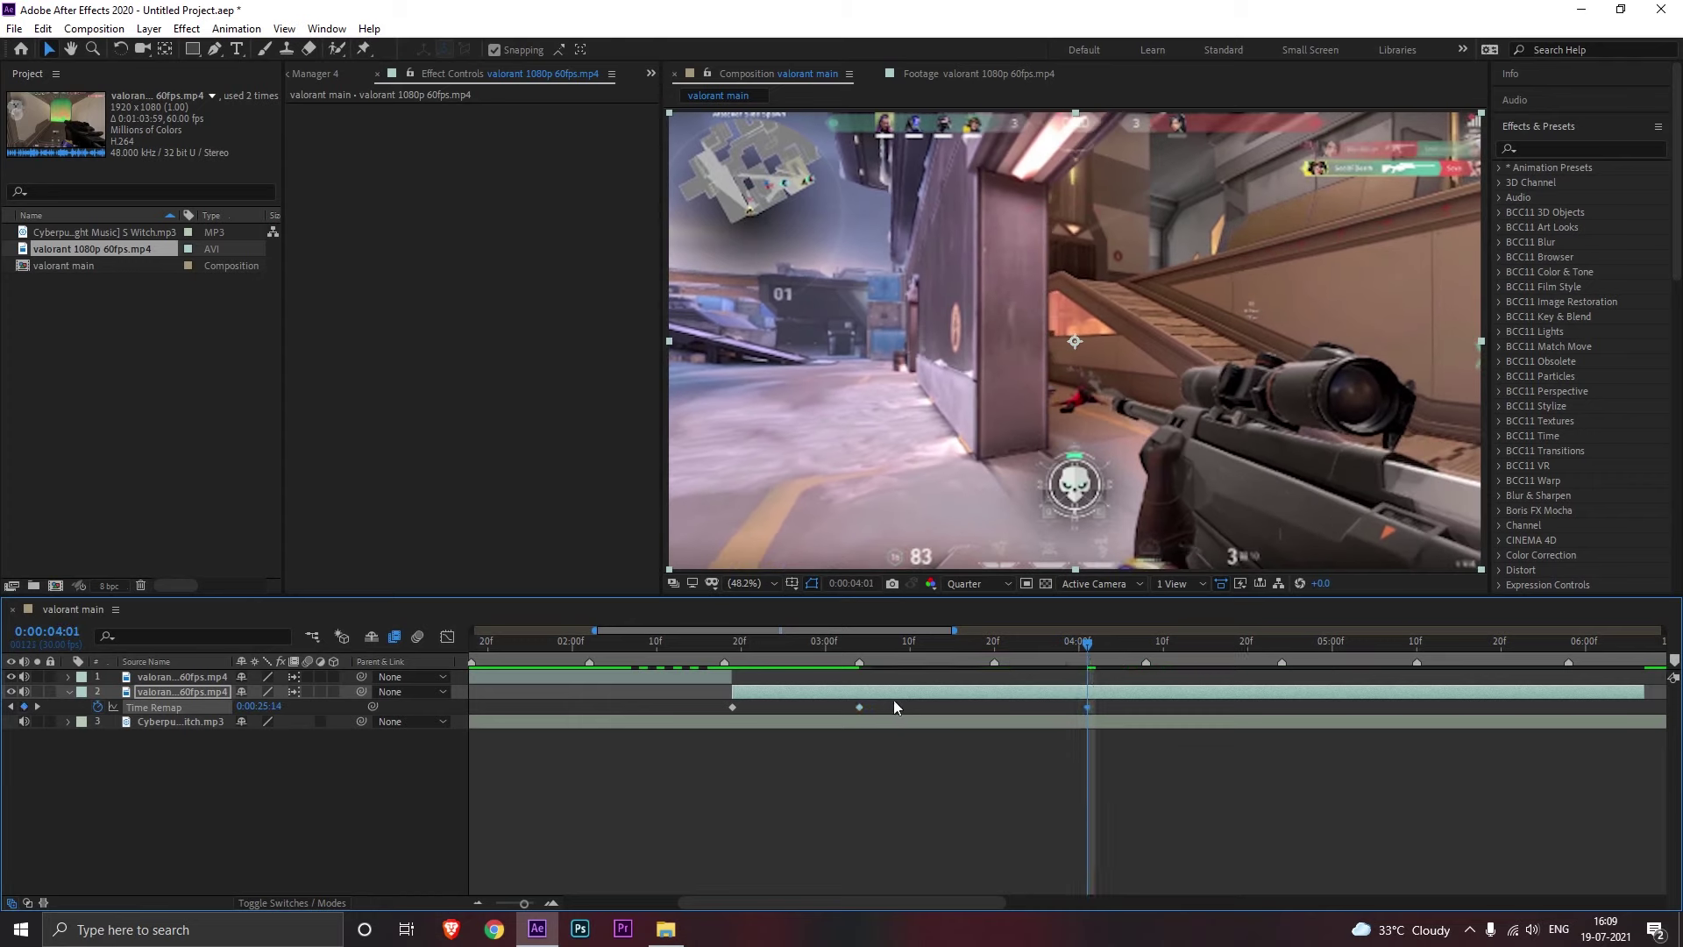
left_click_drag(1086, 707, 913, 668)
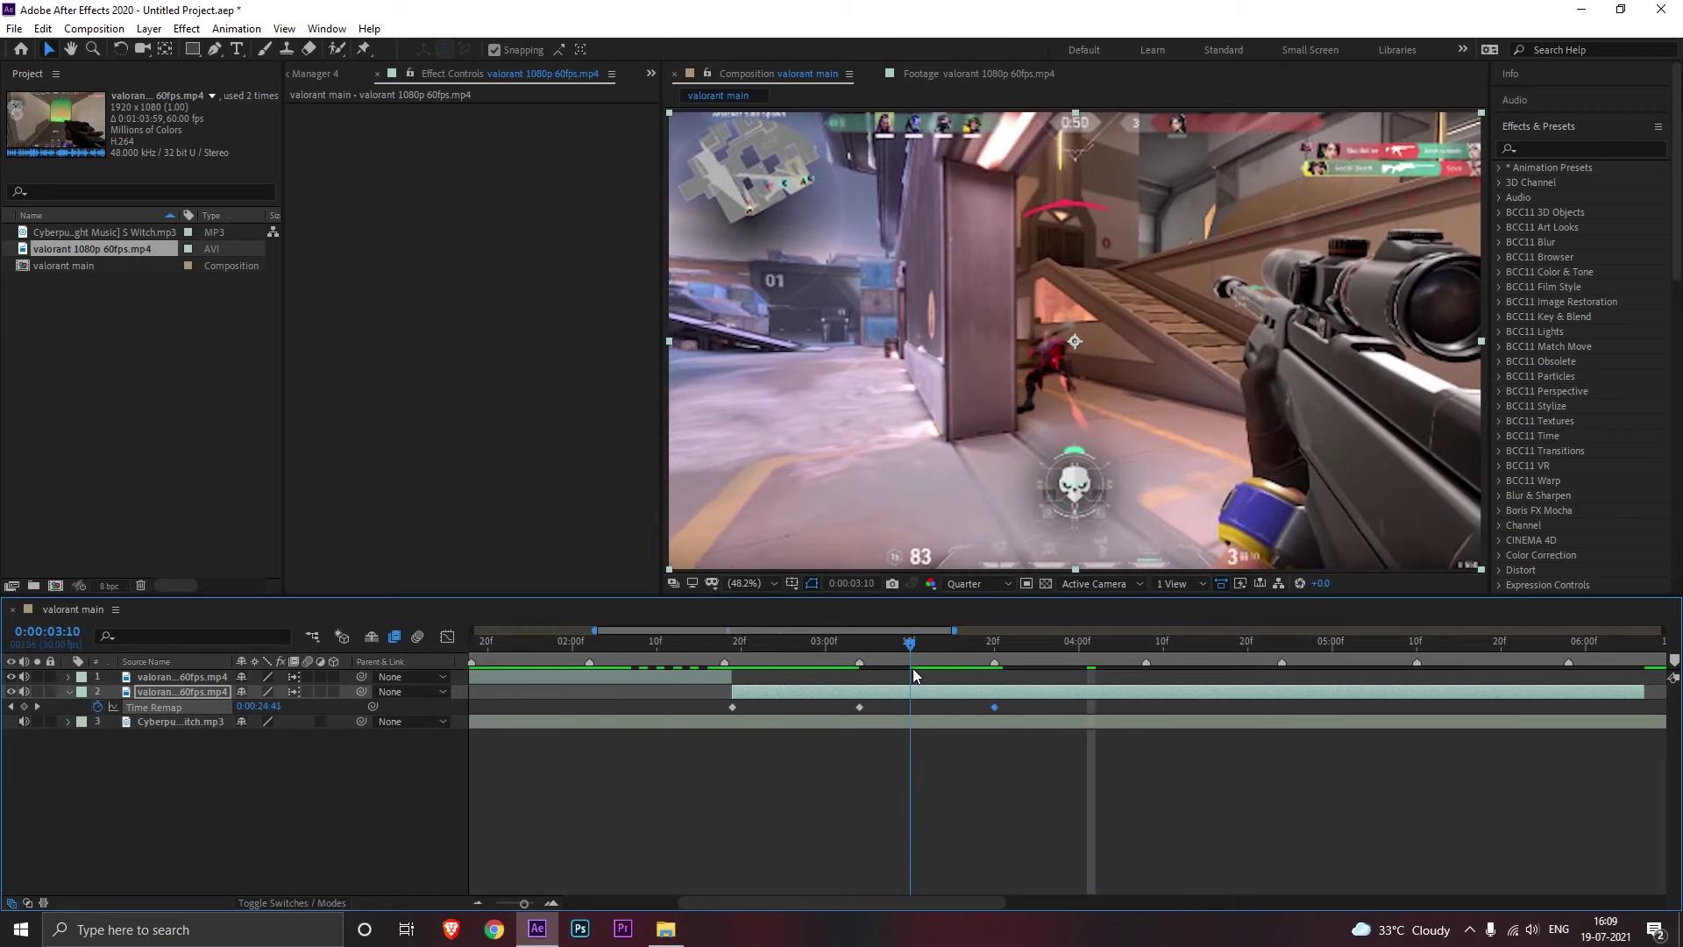
key("space")
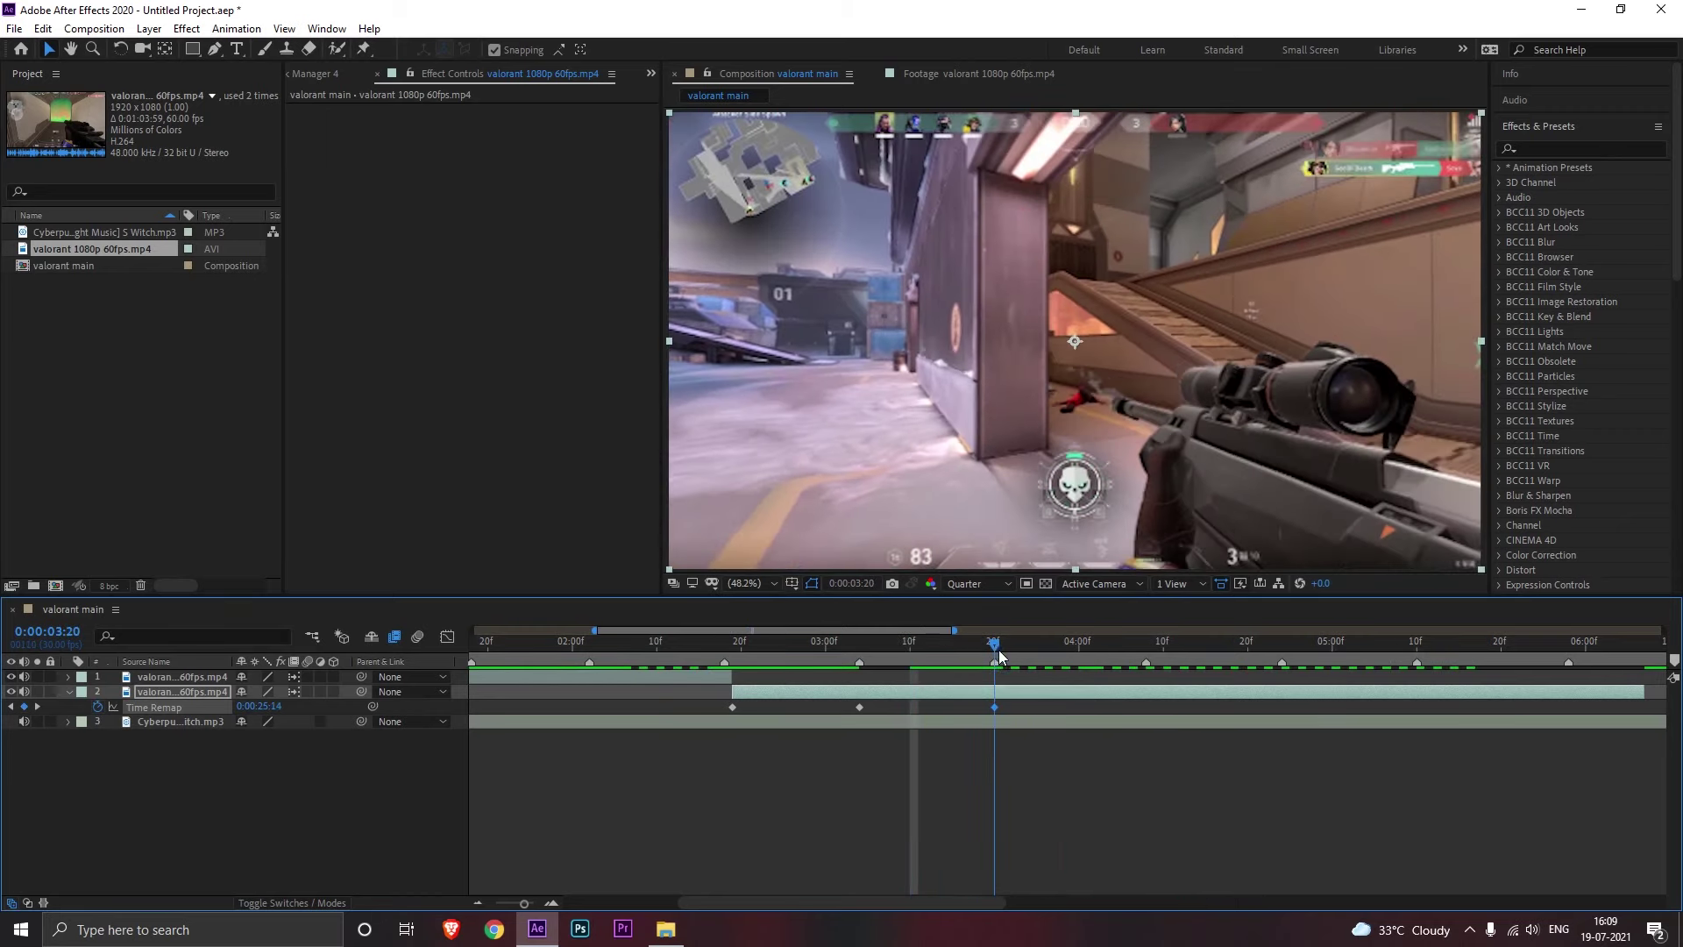
Step: Add a Time Remap keyframe to the second clip, move it to the beat marker at 0:00:04:08, split the clip there and delete the remainder
key("space")
key("alt+shift+t")
left_click_drag(1191, 706, 1151, 707)
left_click(1147, 643)
key("ctrl+shift+d")
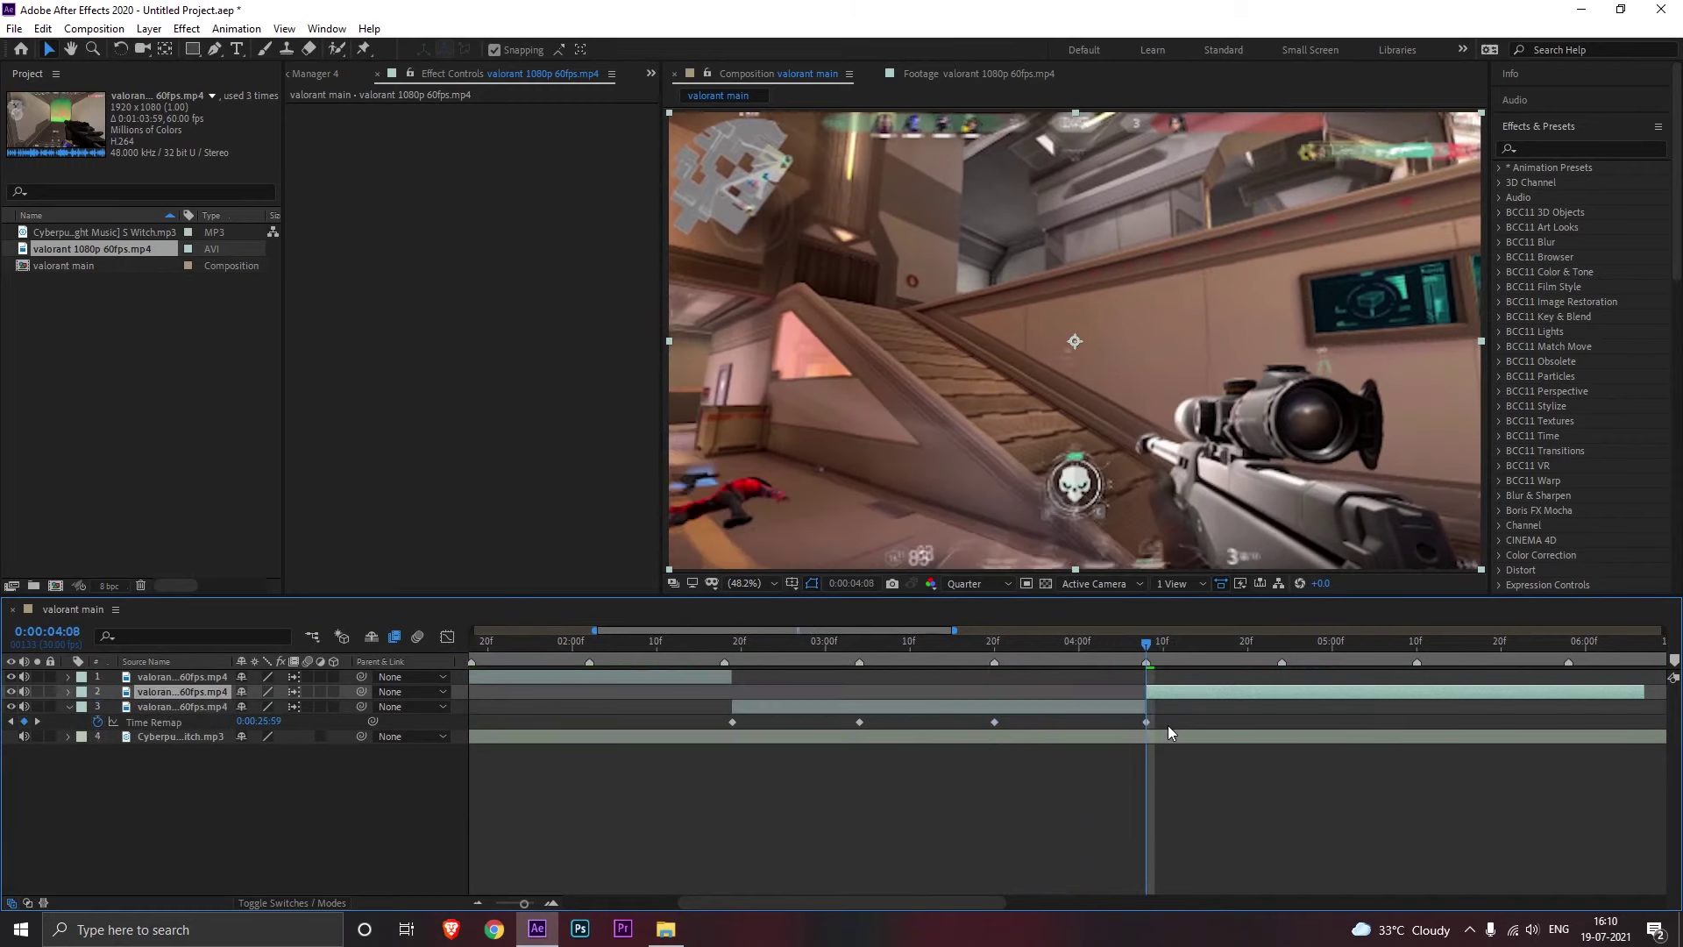
key("Delete")
Step: Apply Easy Ease to all of the second clip's Time Remap keyframes and show their value curve in the Graph Editor
left_click_drag(1180, 709, 689, 719)
key("F9")
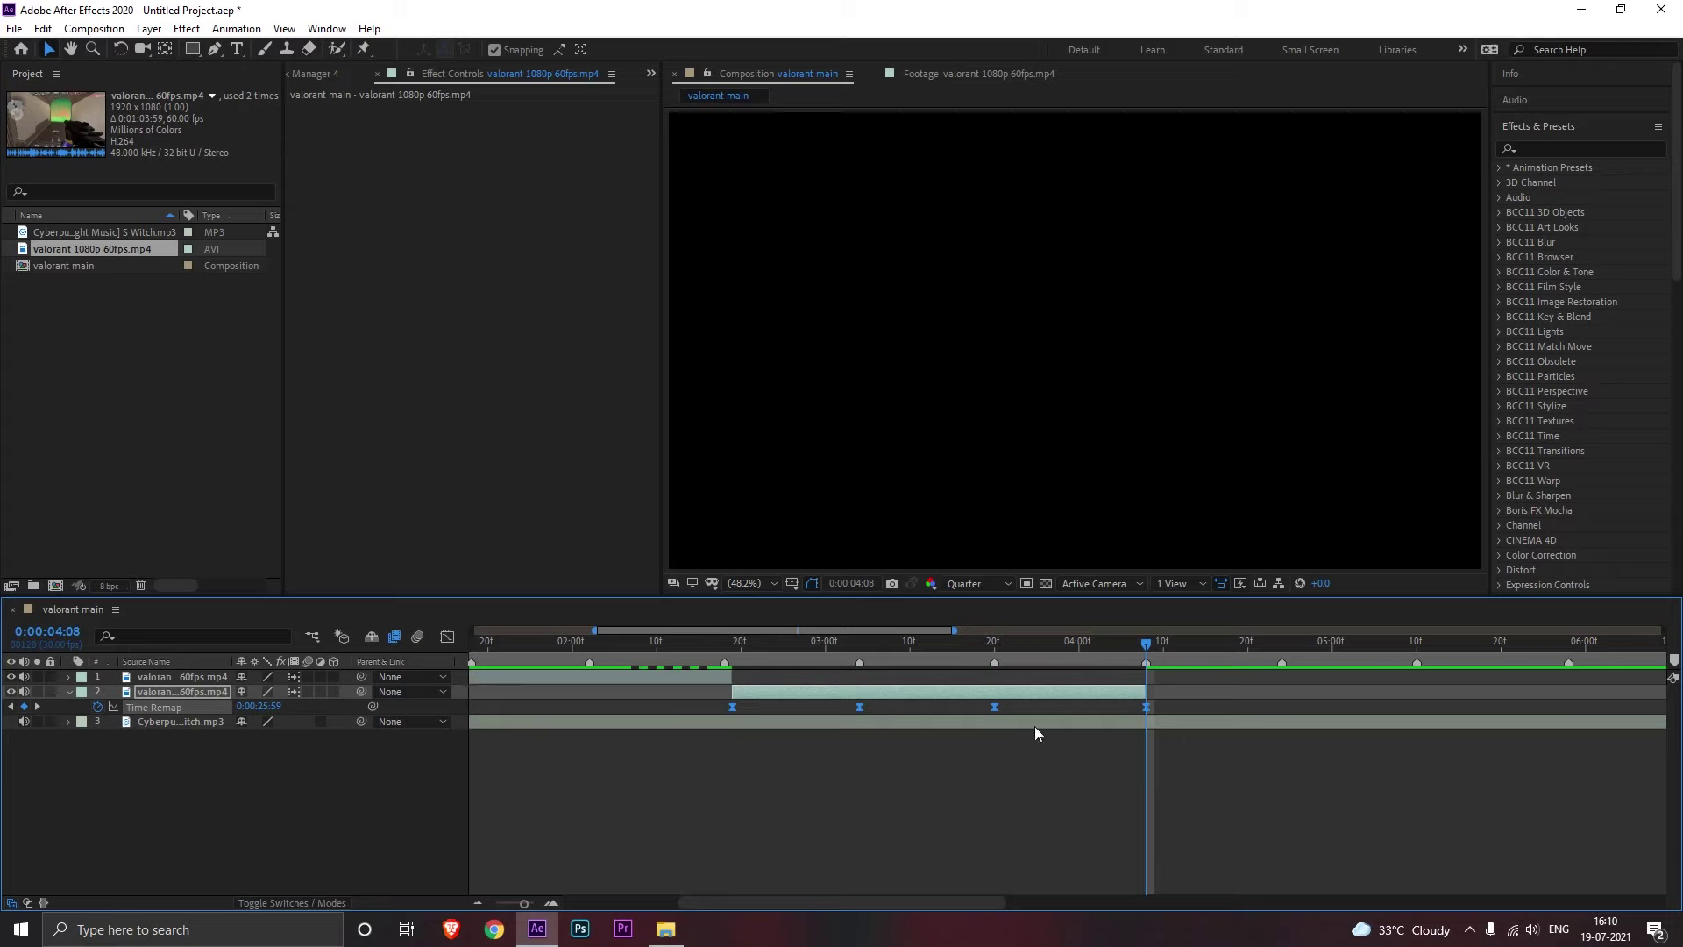
left_click(447, 637)
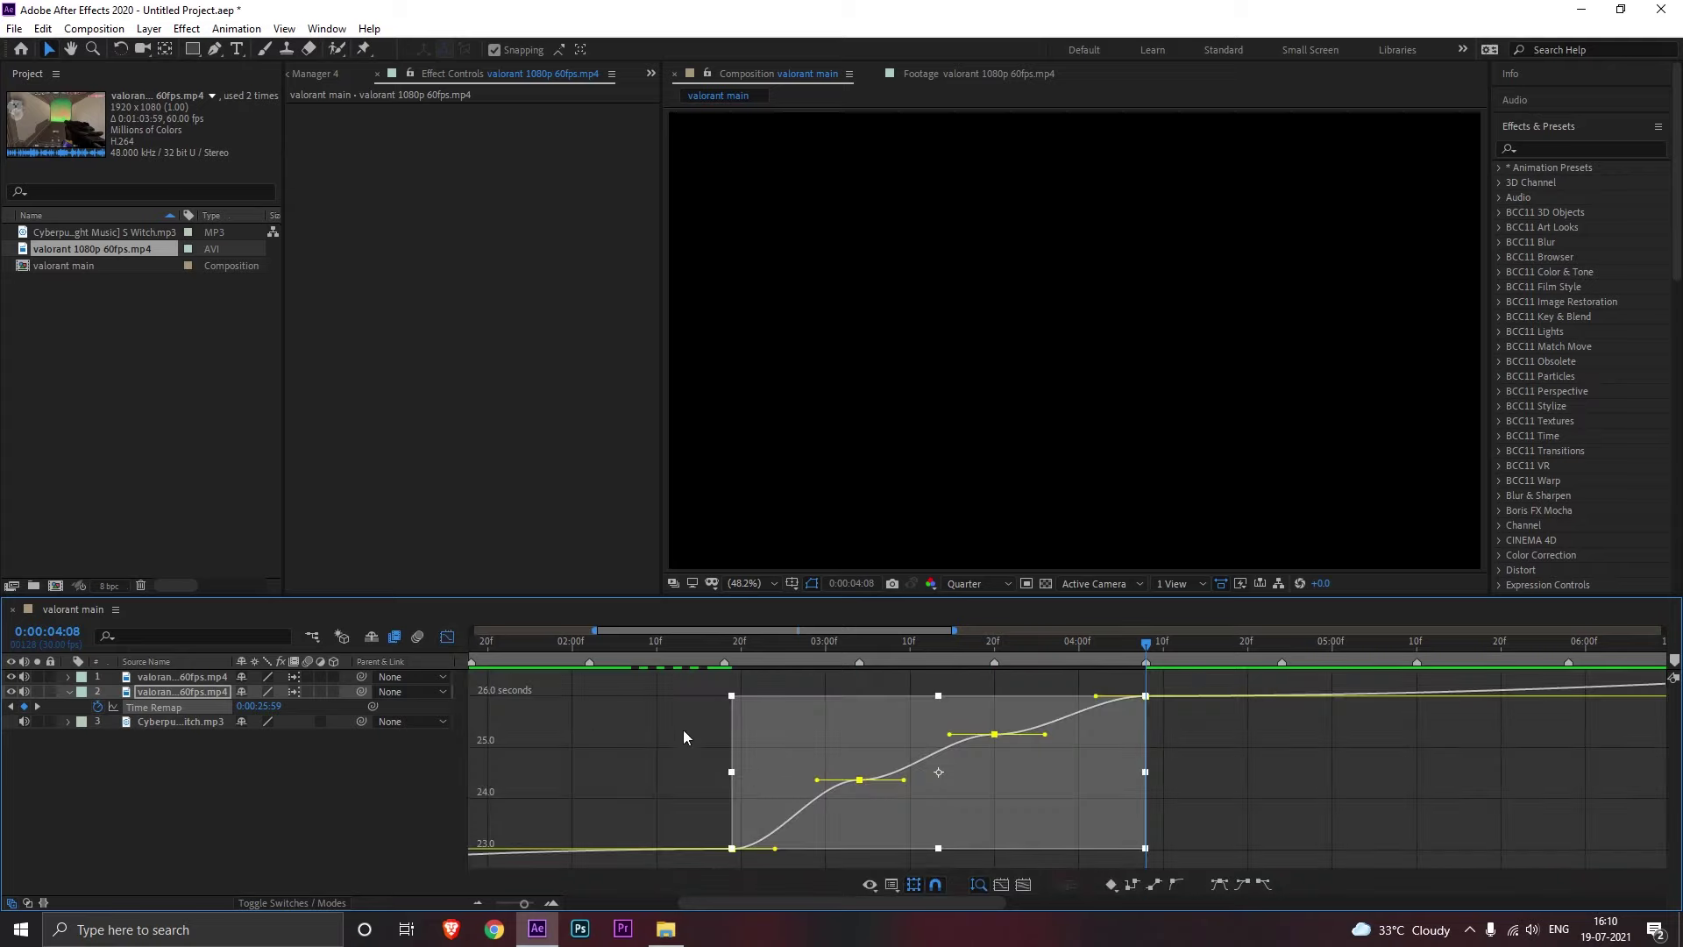
Step: Steepen the outgoing ease of the second clip's first Time Remap keyframe and both eases of its second keyframe, checking the motion
left_click(678, 772)
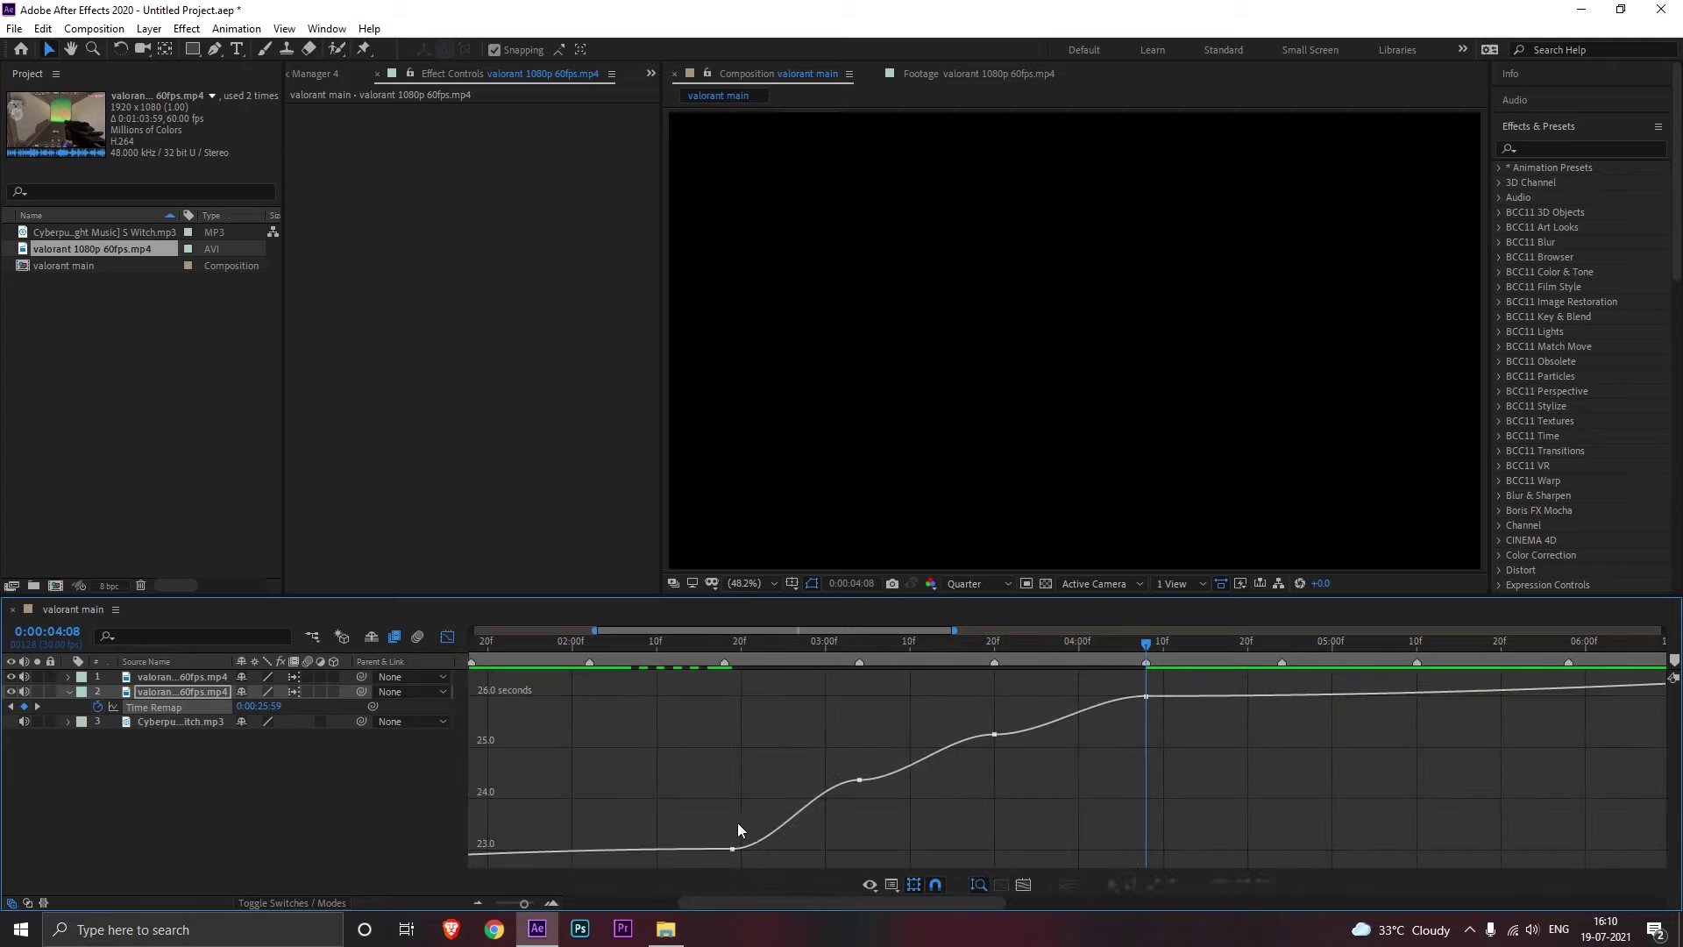
left_click_drag(744, 862, 744, 863)
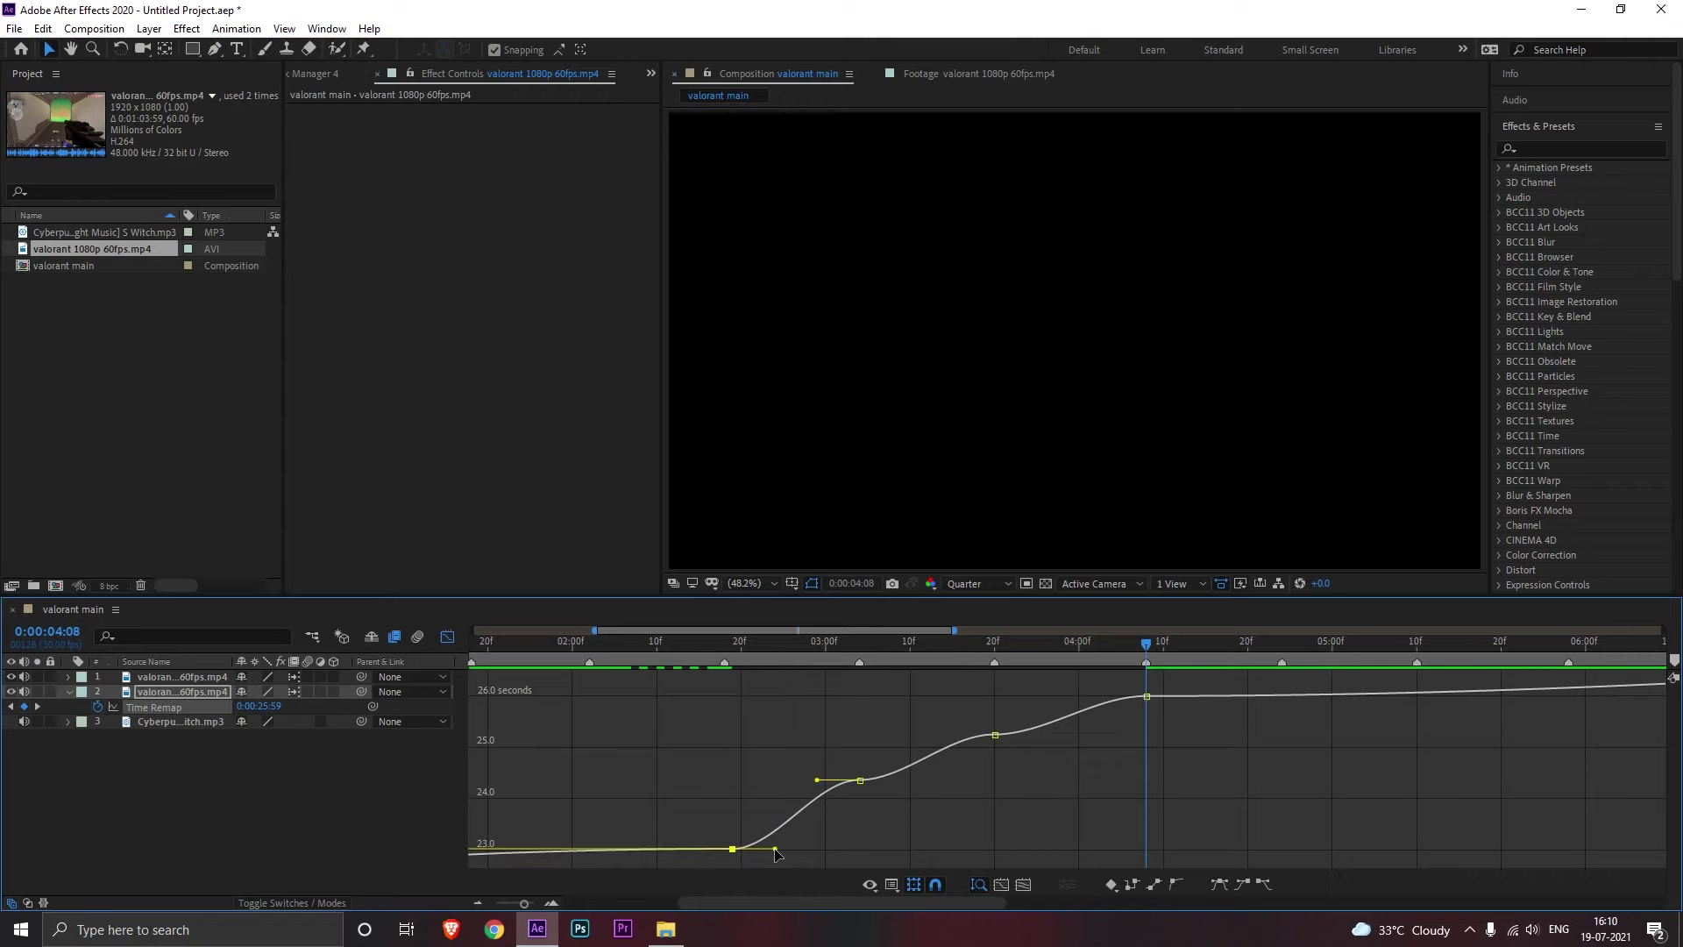
left_click_drag(771, 666, 758, 675)
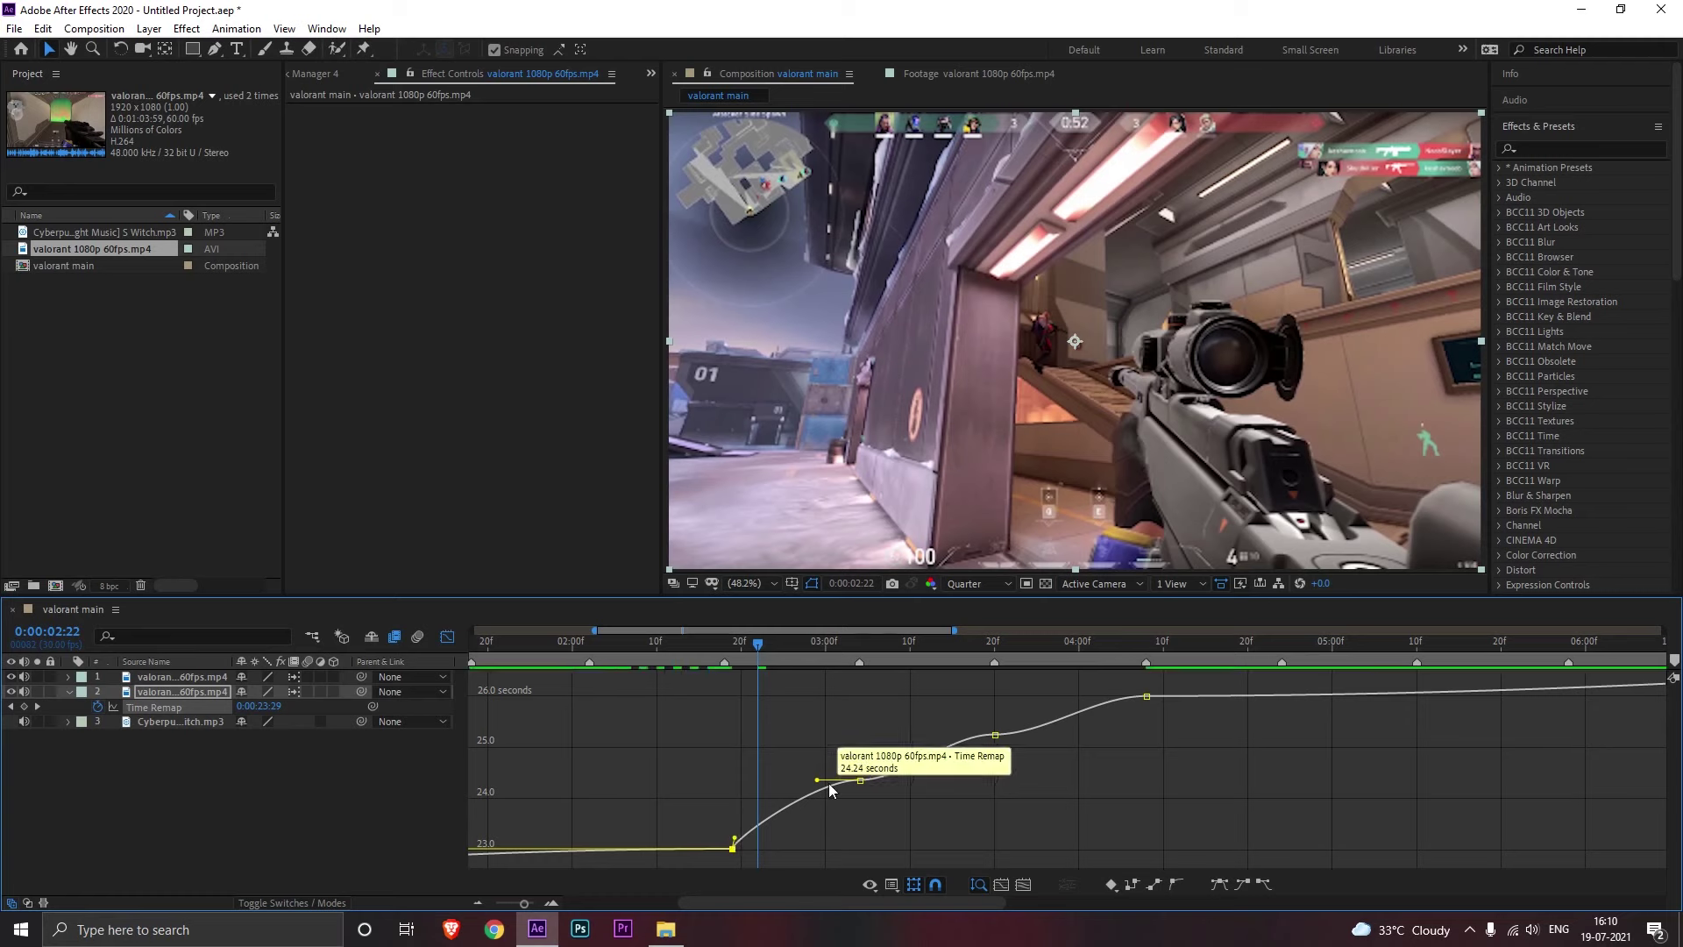
left_click_drag(817, 780, 869, 756)
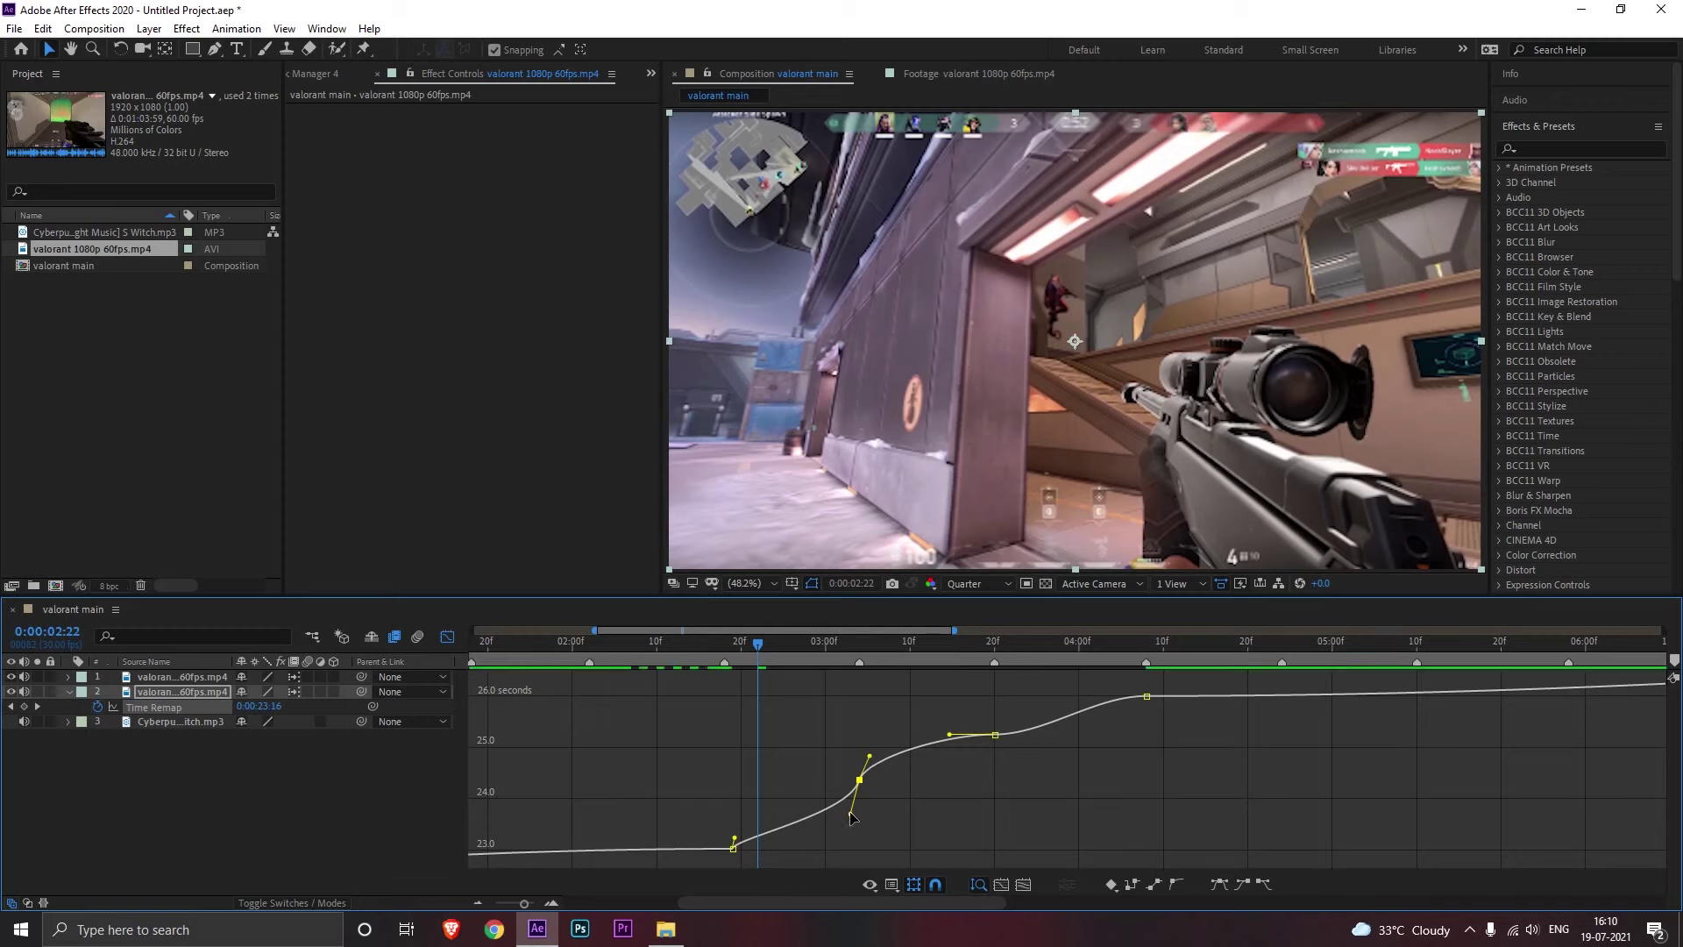
left_click_drag(851, 817, 844, 812)
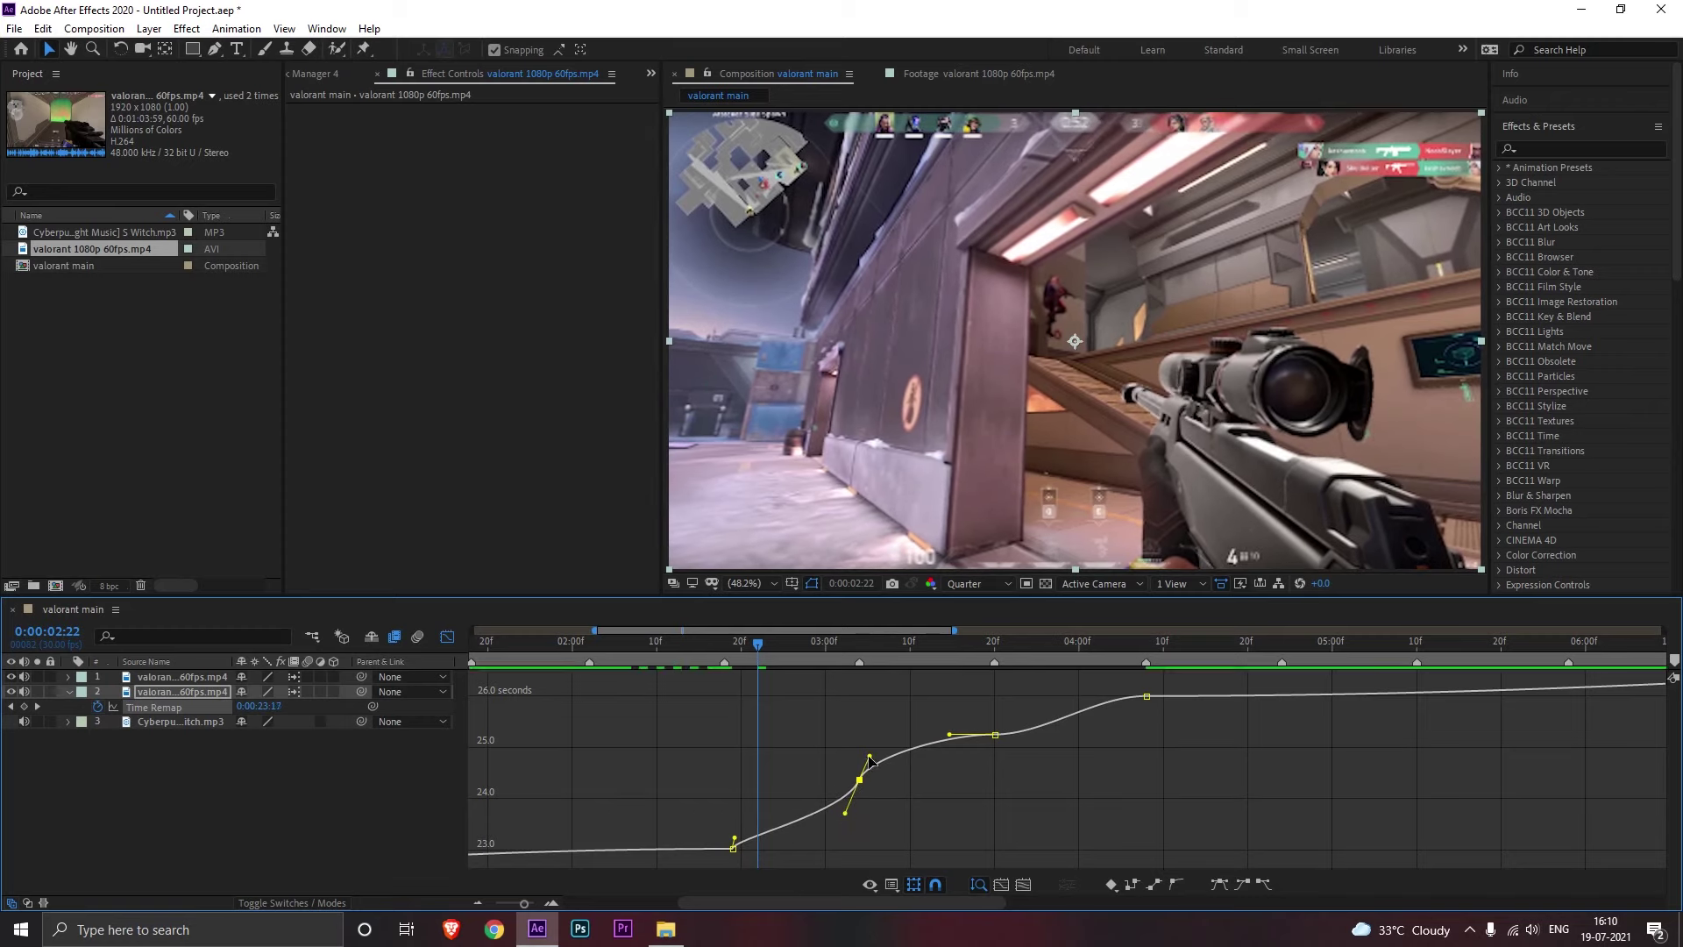
left_click_drag(869, 757, 864, 754)
left_click_drag(733, 847, 733, 858)
left_click(682, 643)
left_click_drag(686, 671, 834, 659)
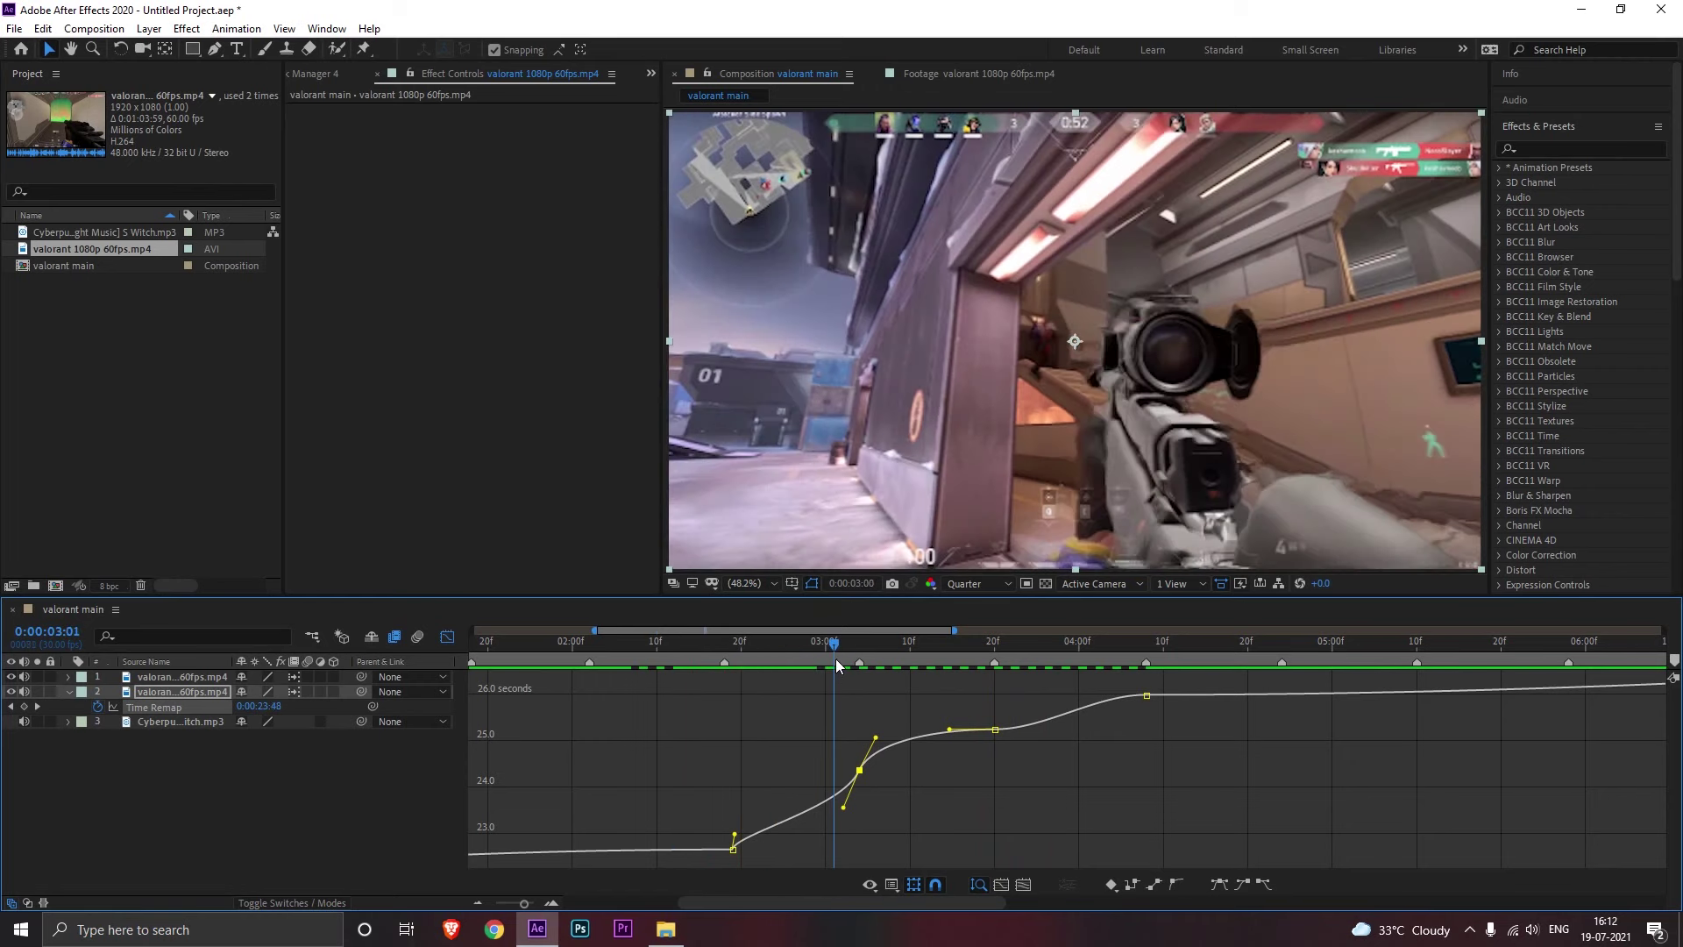
Step: Copy the ease of the second clip's second Time Remap keyframe and paste it onto the keyframe at 0:00:03:20
left_click(862, 723)
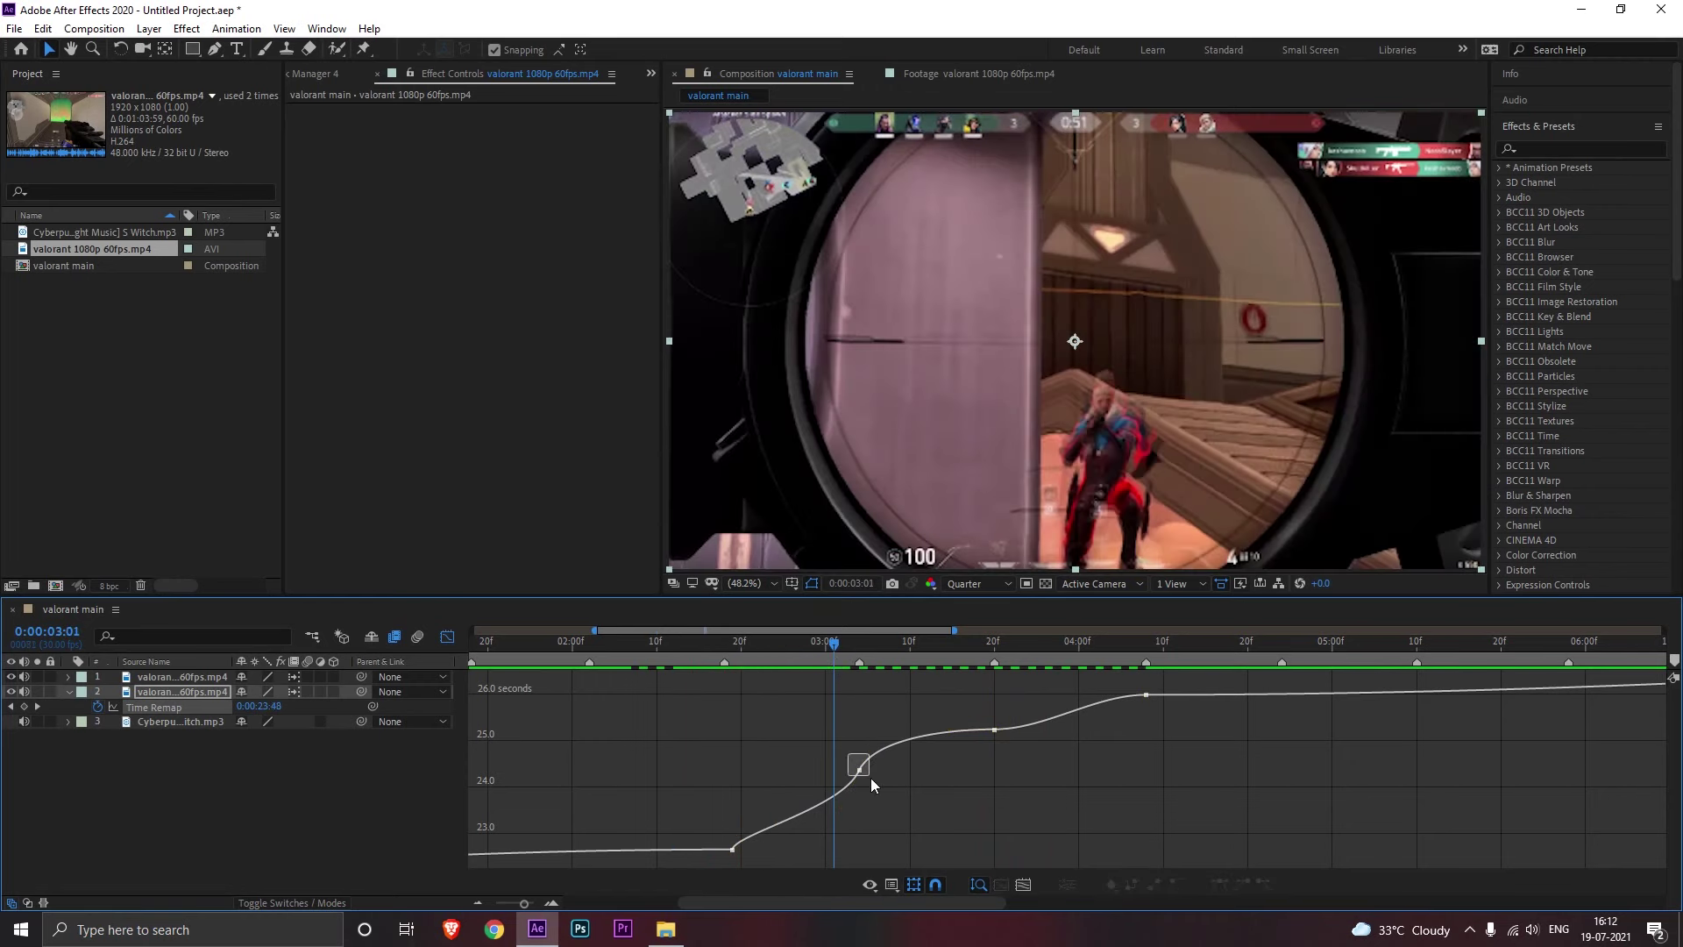
left_click_drag(871, 777, 872, 778)
key("shift+c")
key("ctrl+c")
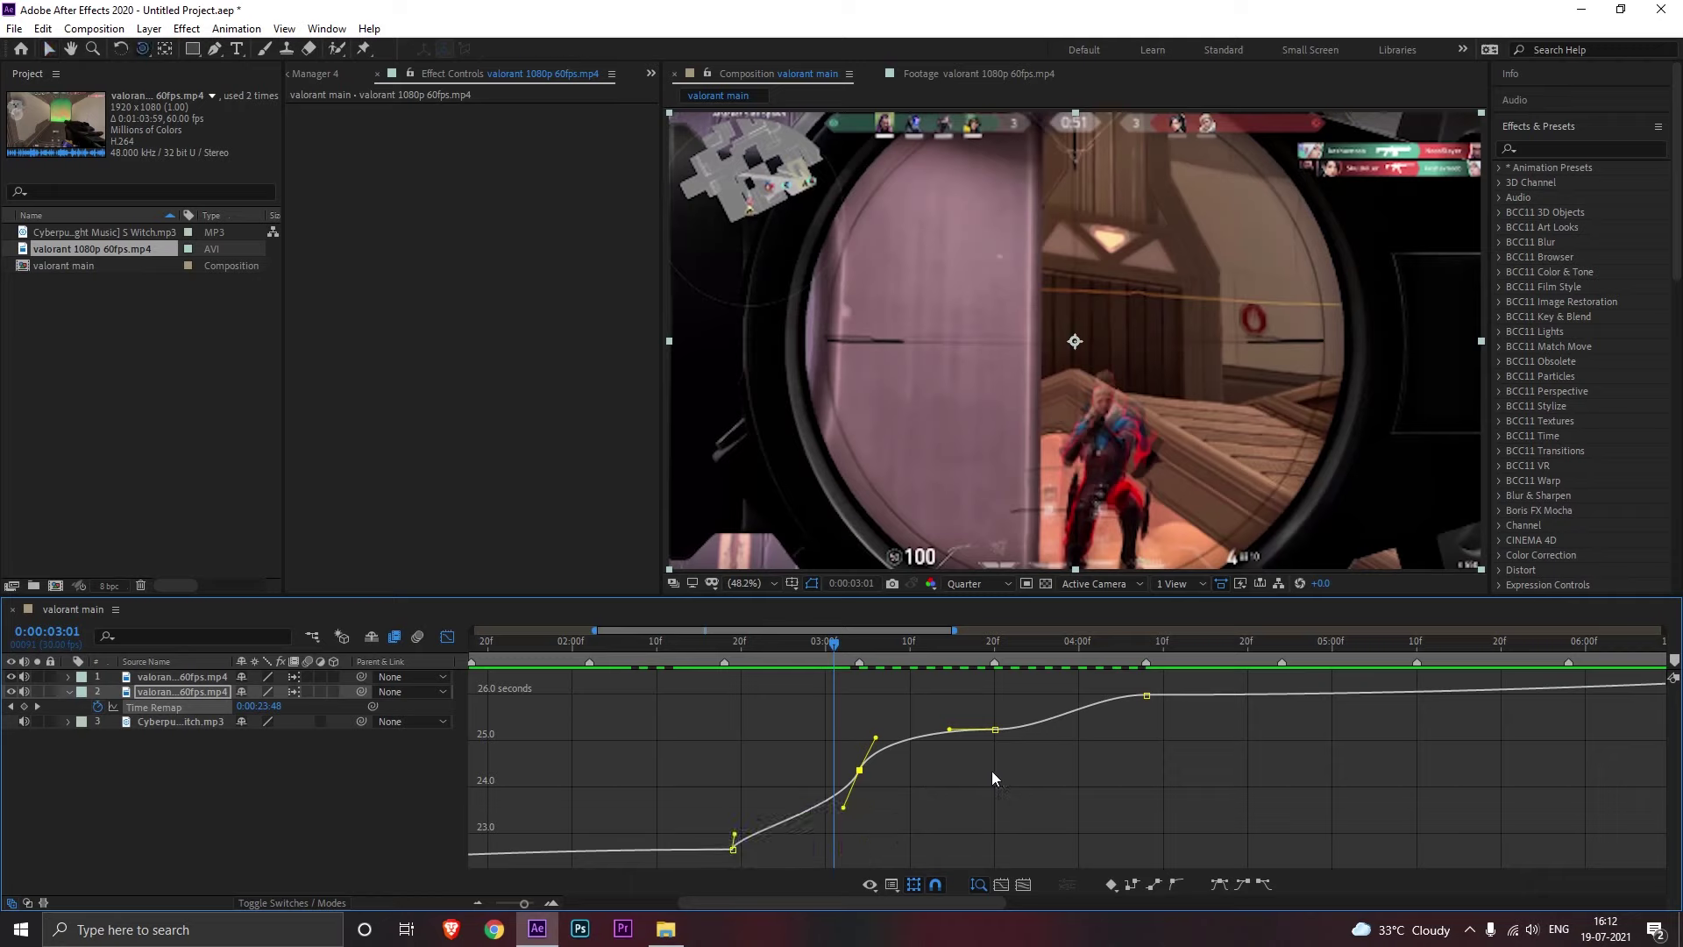
left_click_drag(983, 700, 1019, 761)
key("shift+v")
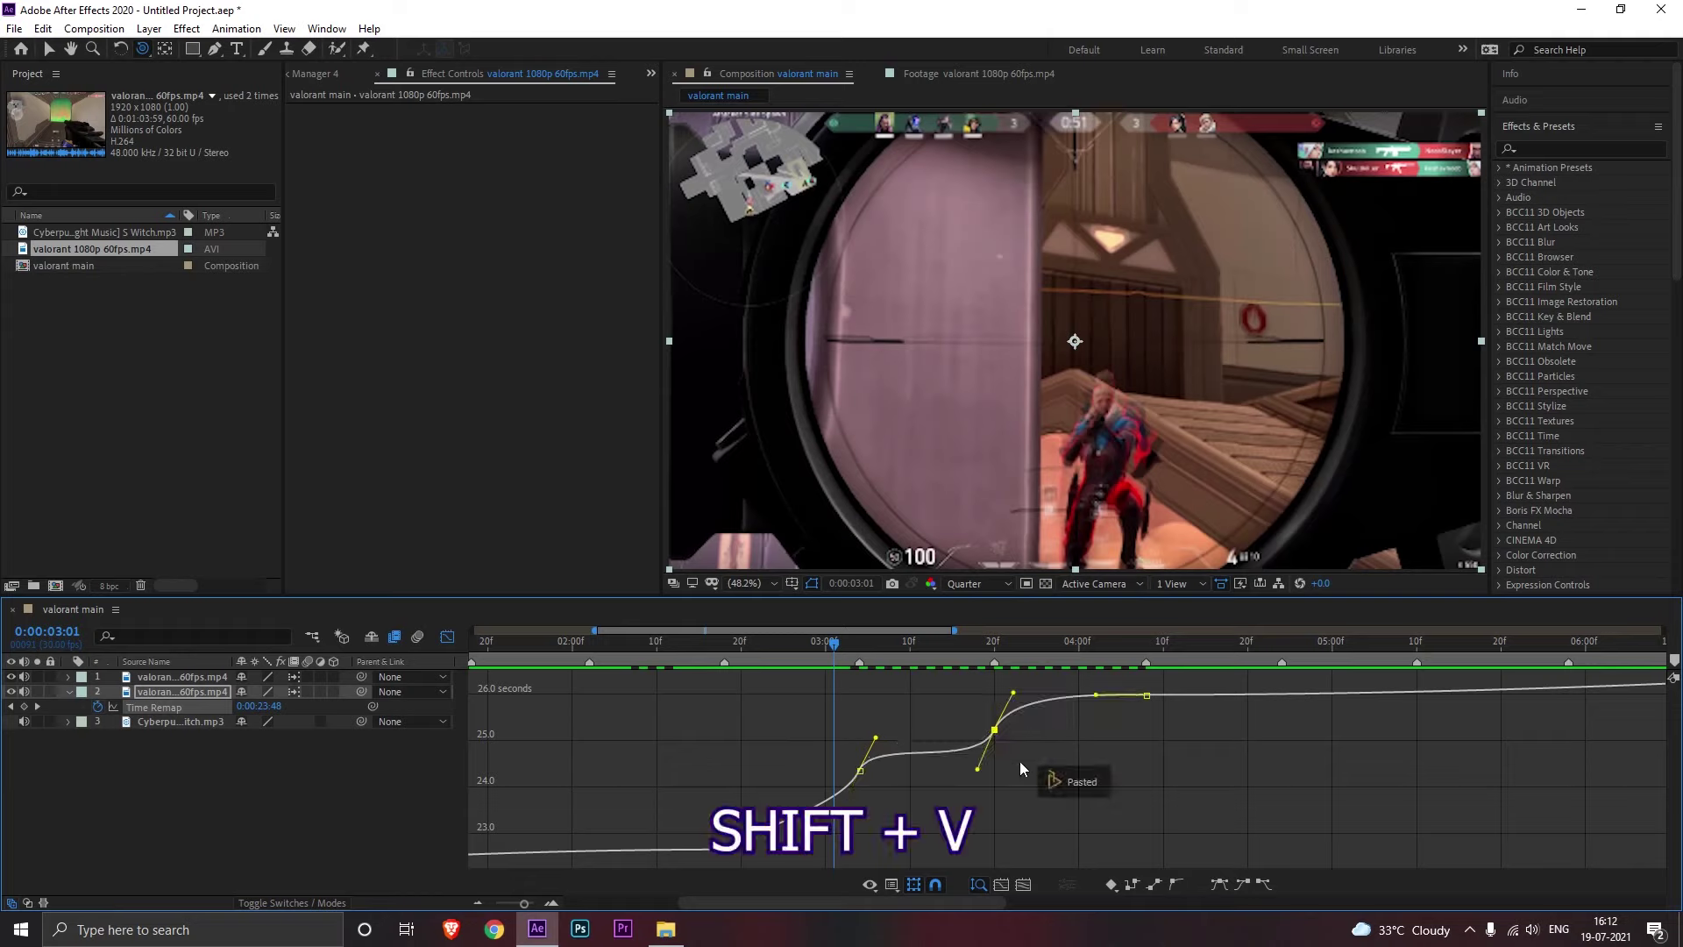
Step: Steepen the incoming ease of the second clip's last Time Remap keyframe at 0:00:04:08 and preview the speed changes
key("space")
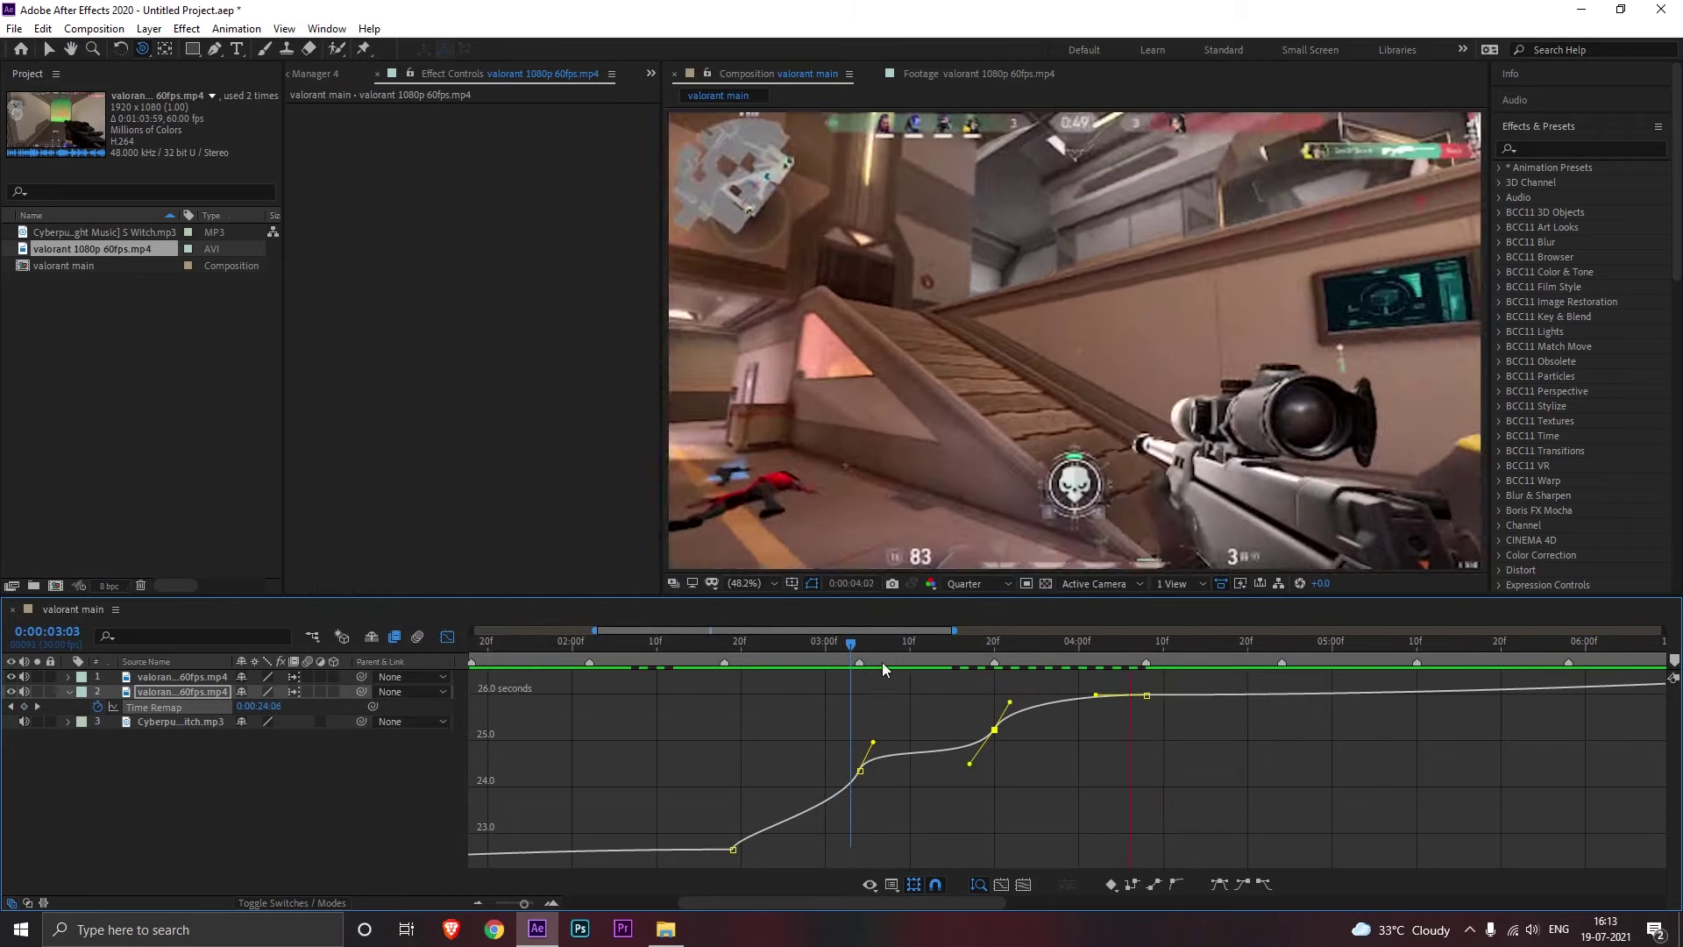
left_click_drag(894, 663, 1110, 719)
left_click_drag(1061, 659, 830, 681)
key("space")
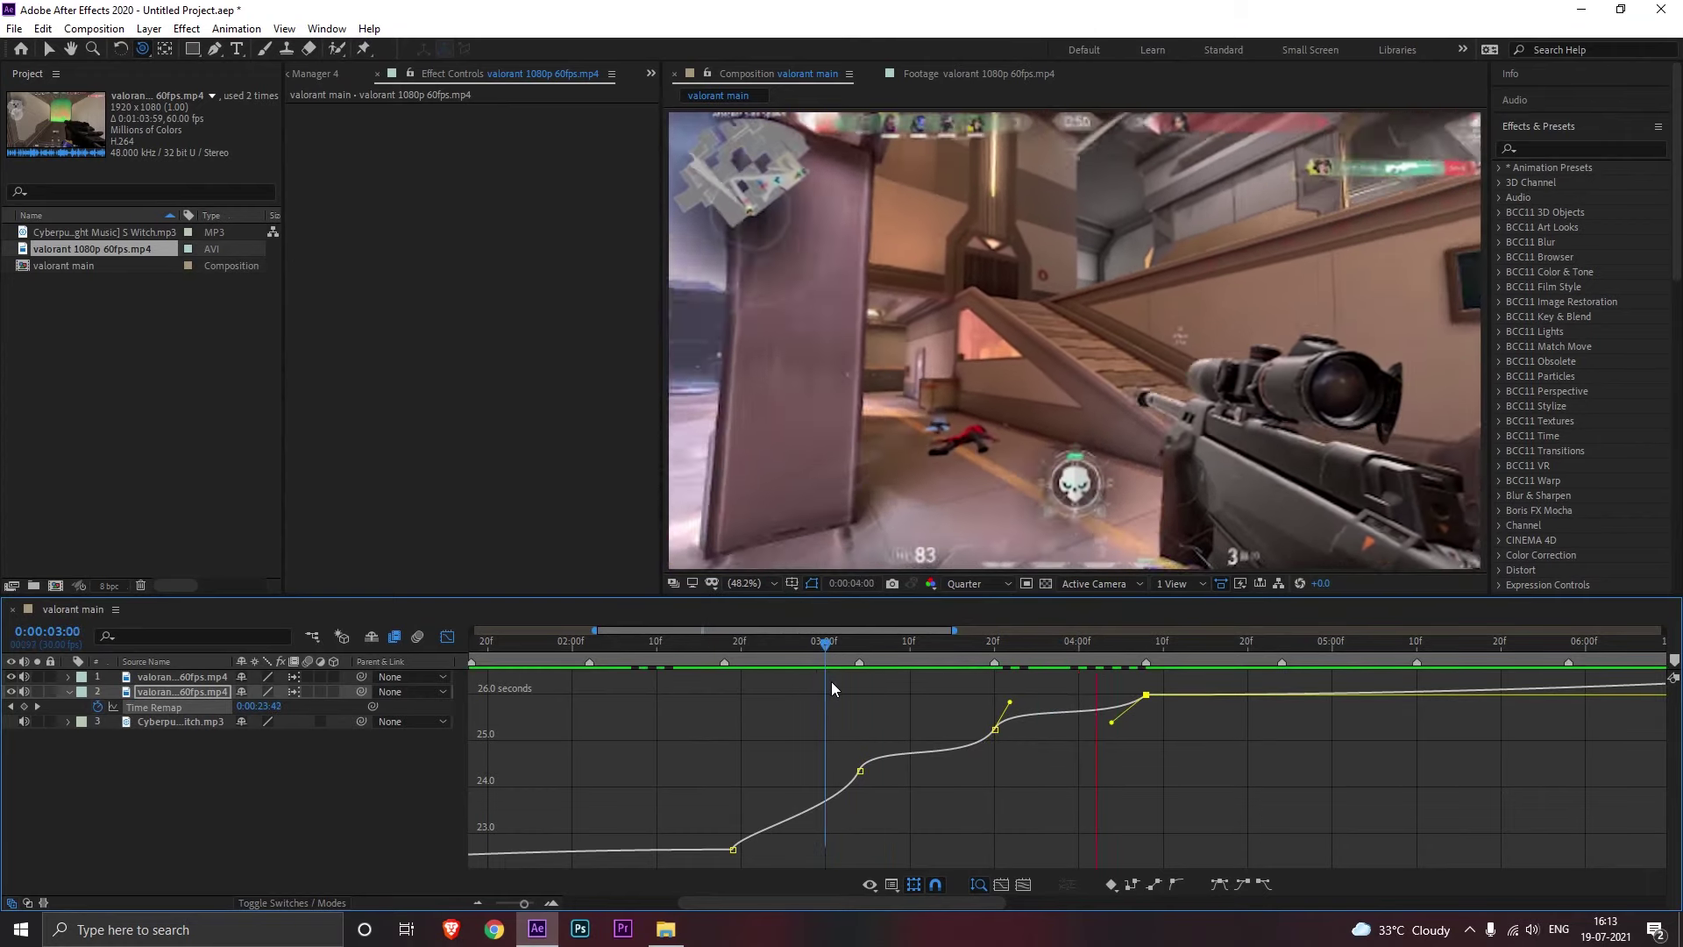
left_click(868, 649)
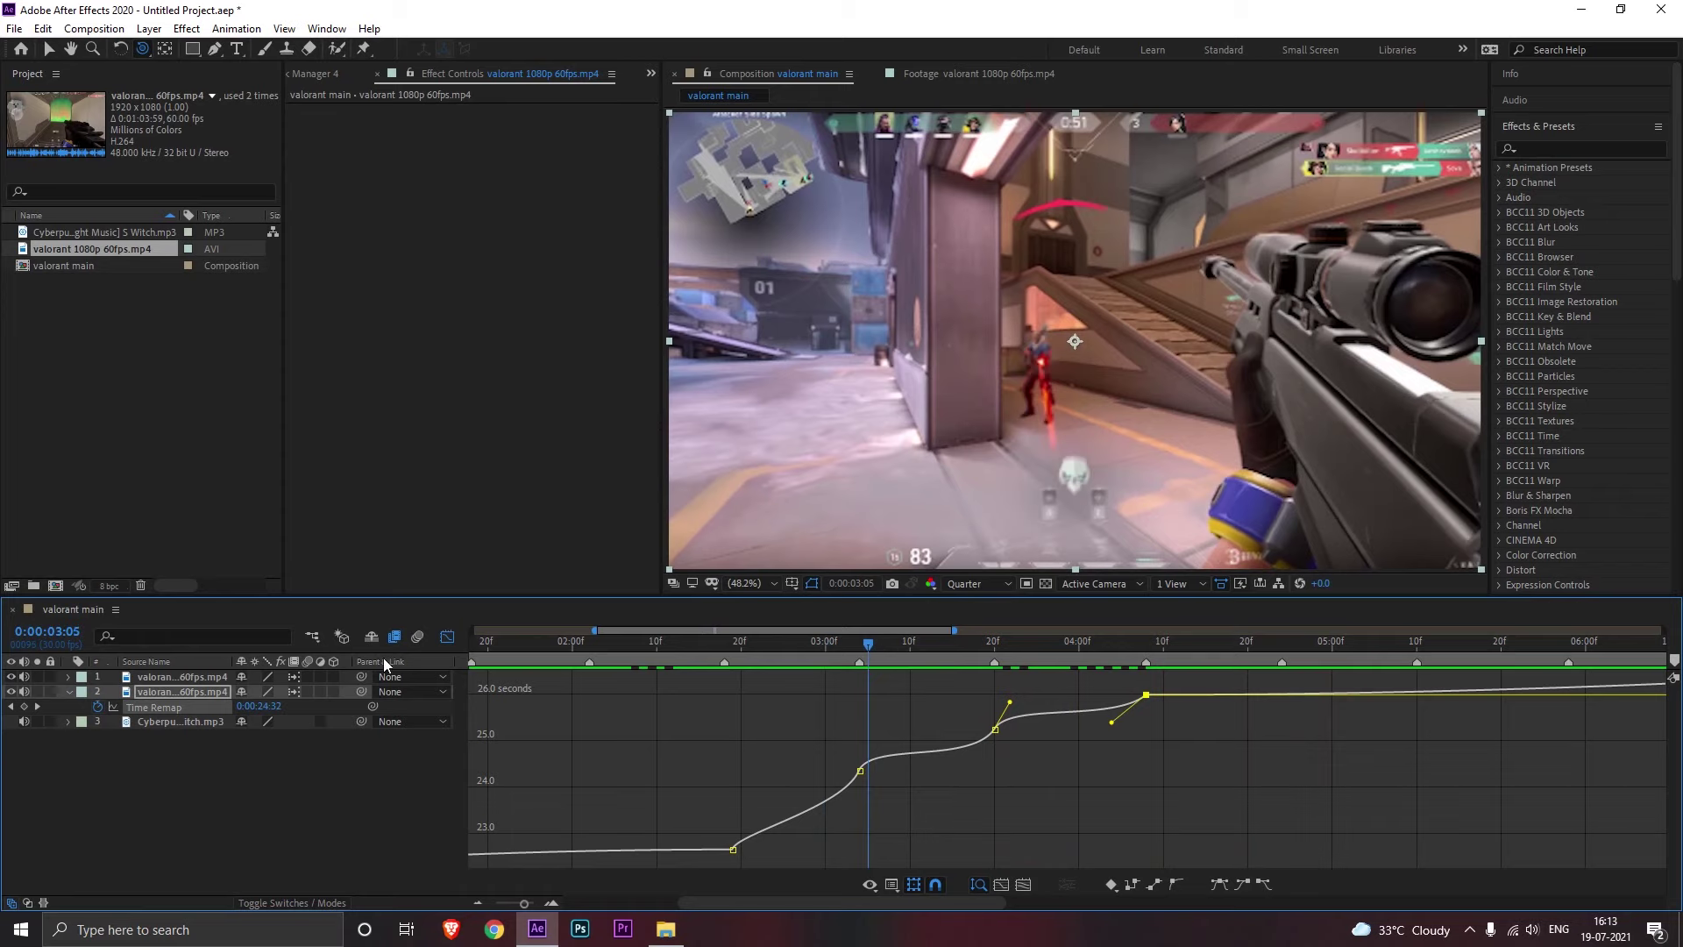
Step: Return from the Graph Editor to the layer bars and preview both clips from 0:00:01:14
left_click(446, 641)
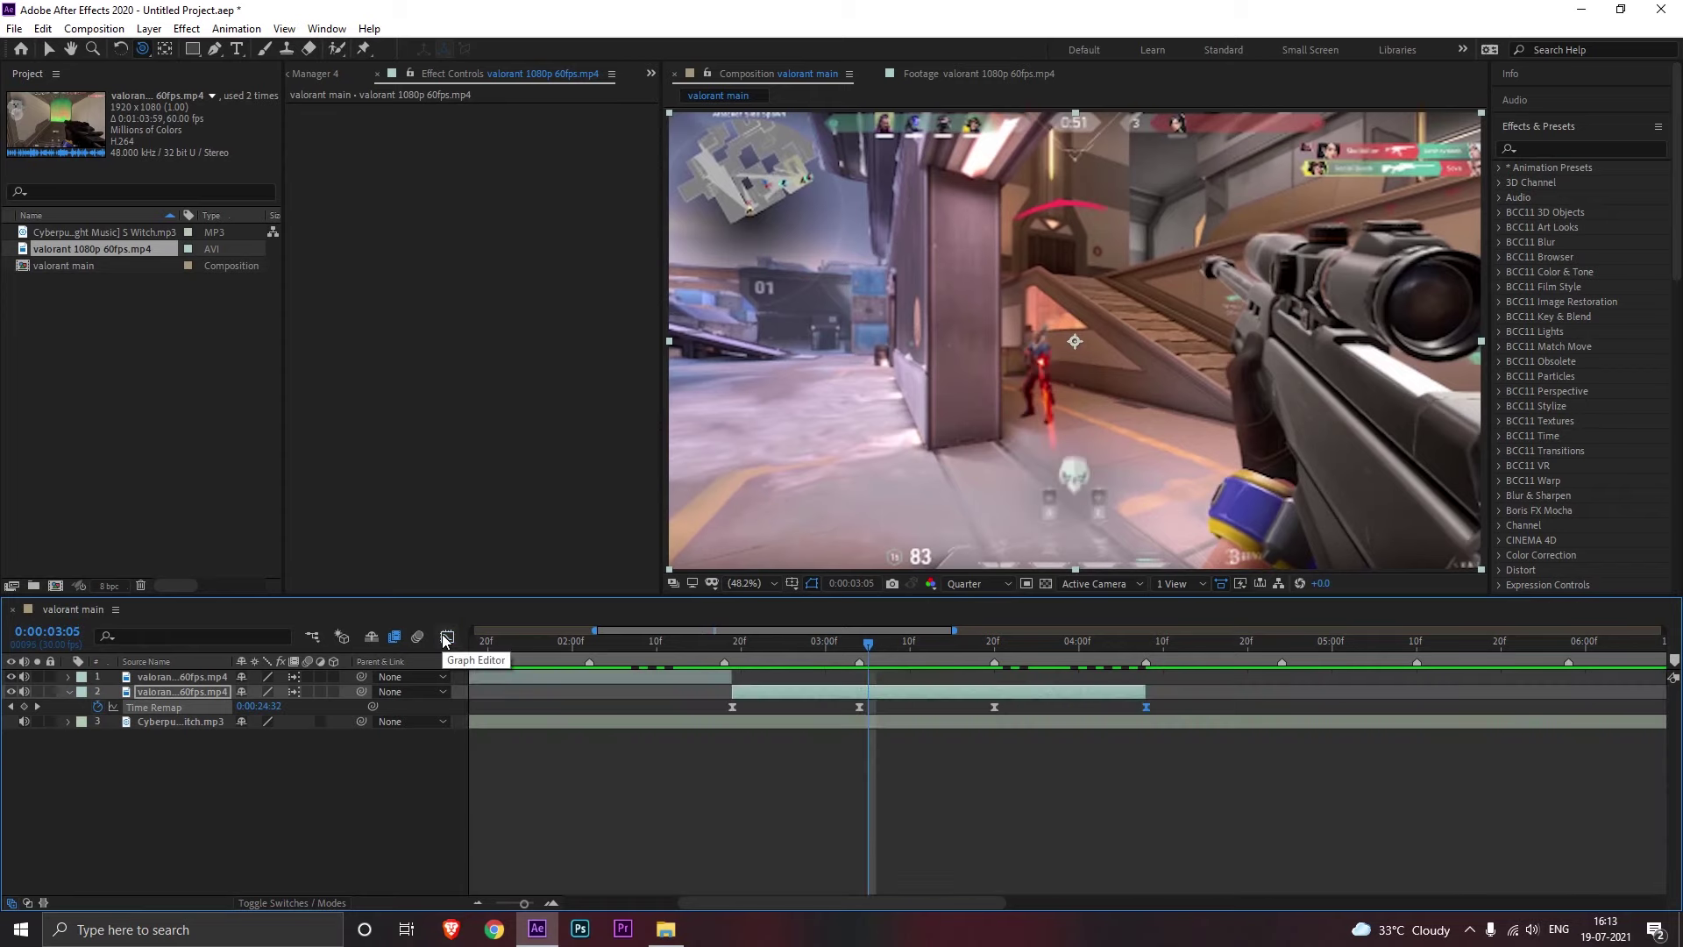
left_click_drag(888, 644, 848, 738)
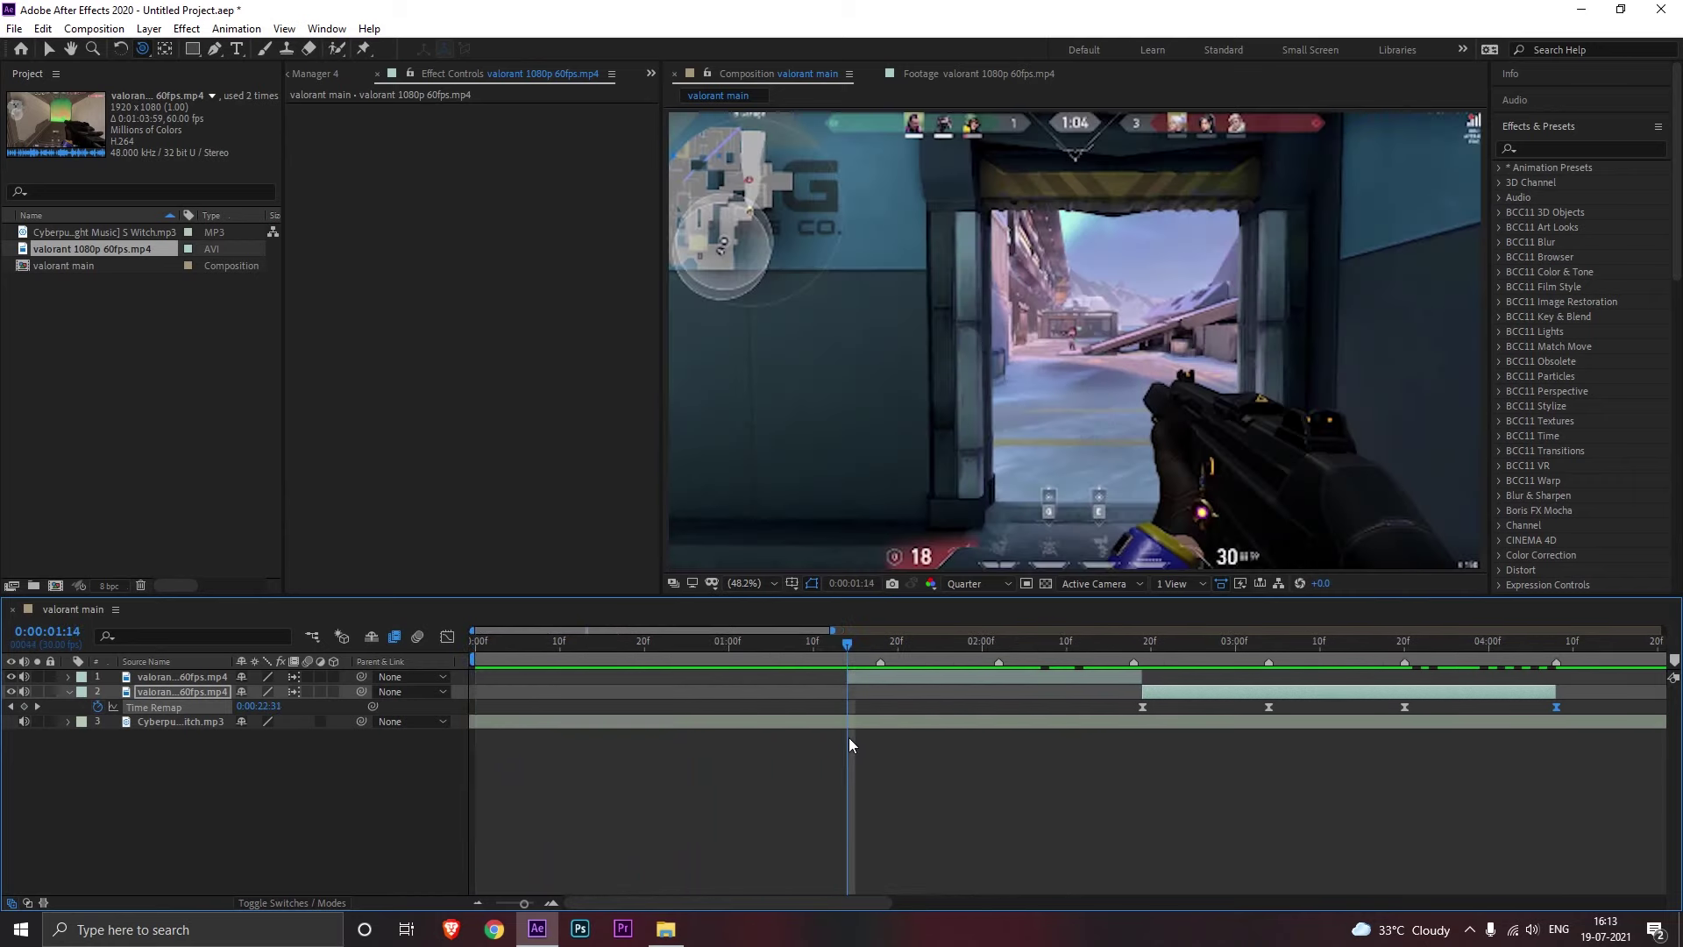
key("space")
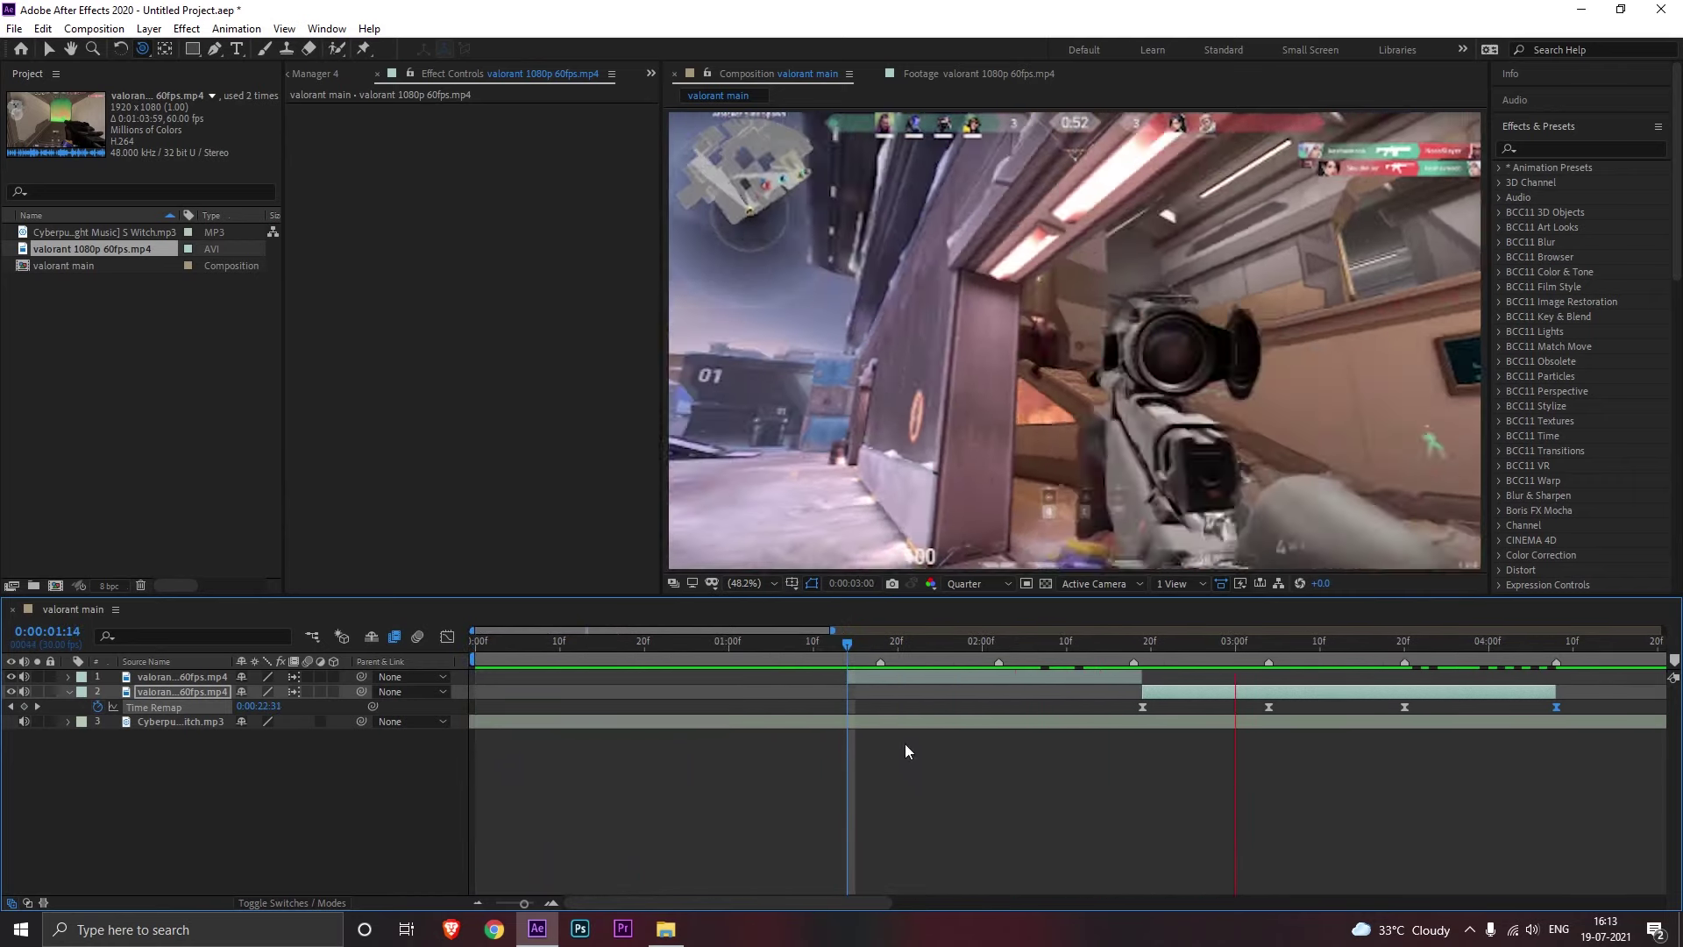
key("space")
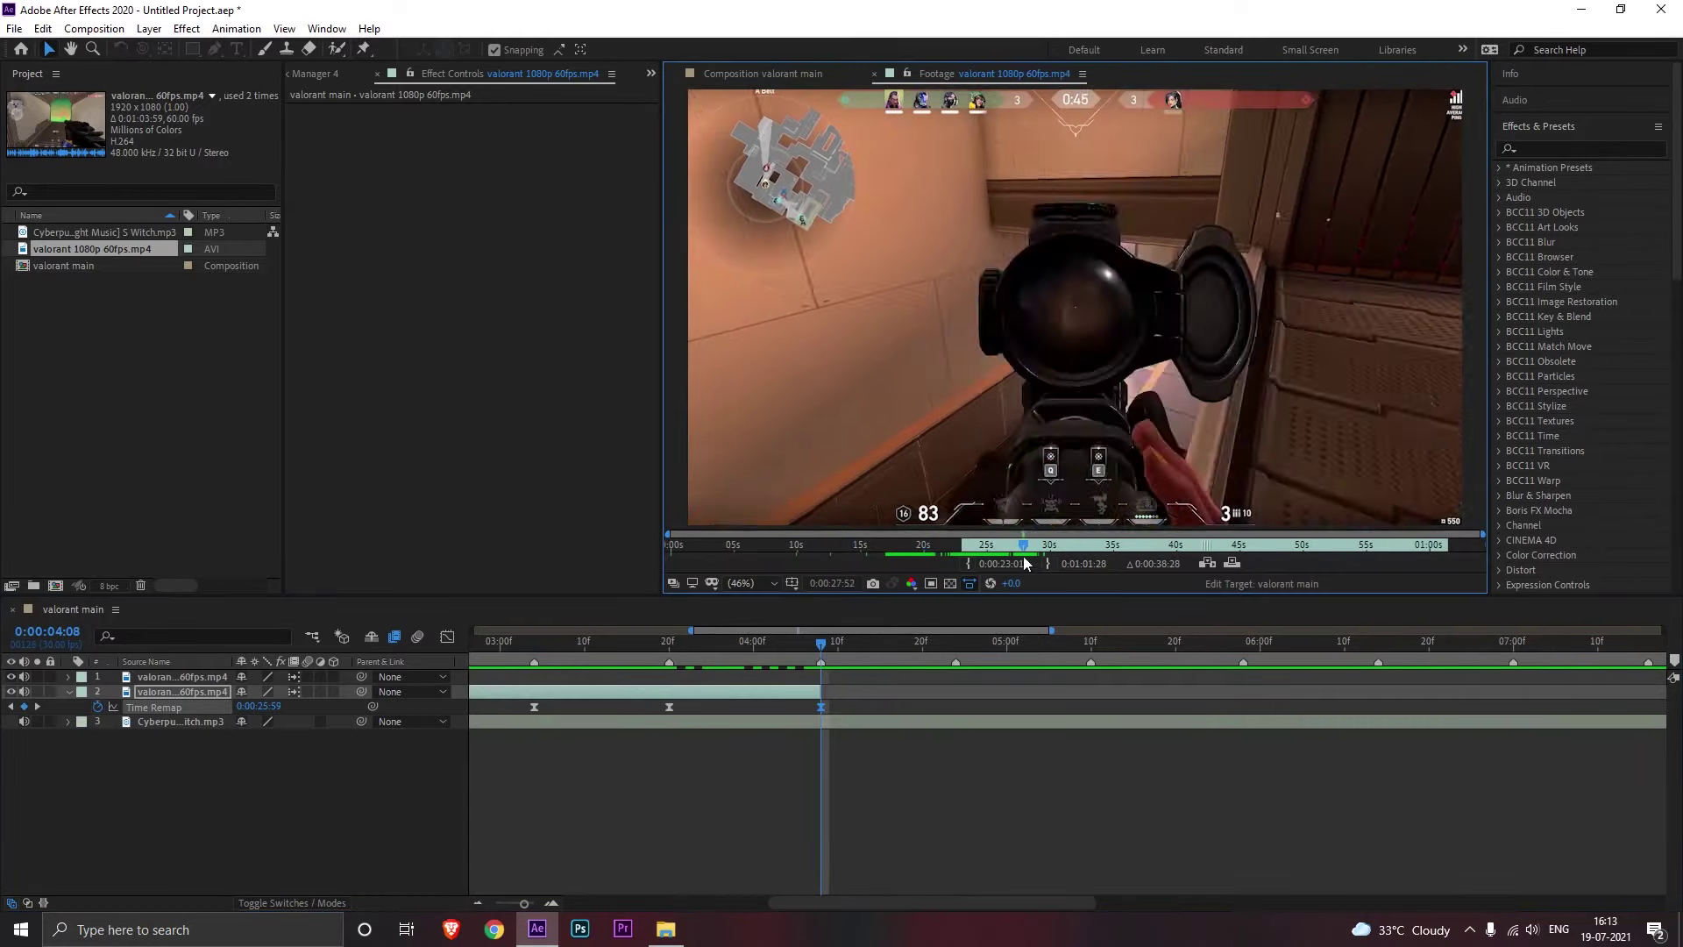
Step: Place the next footage section above the music as the third clip, starting at 0:00:04:08, and save the project as valorant 2.aep
left_click_drag(1024, 556, 1054, 554)
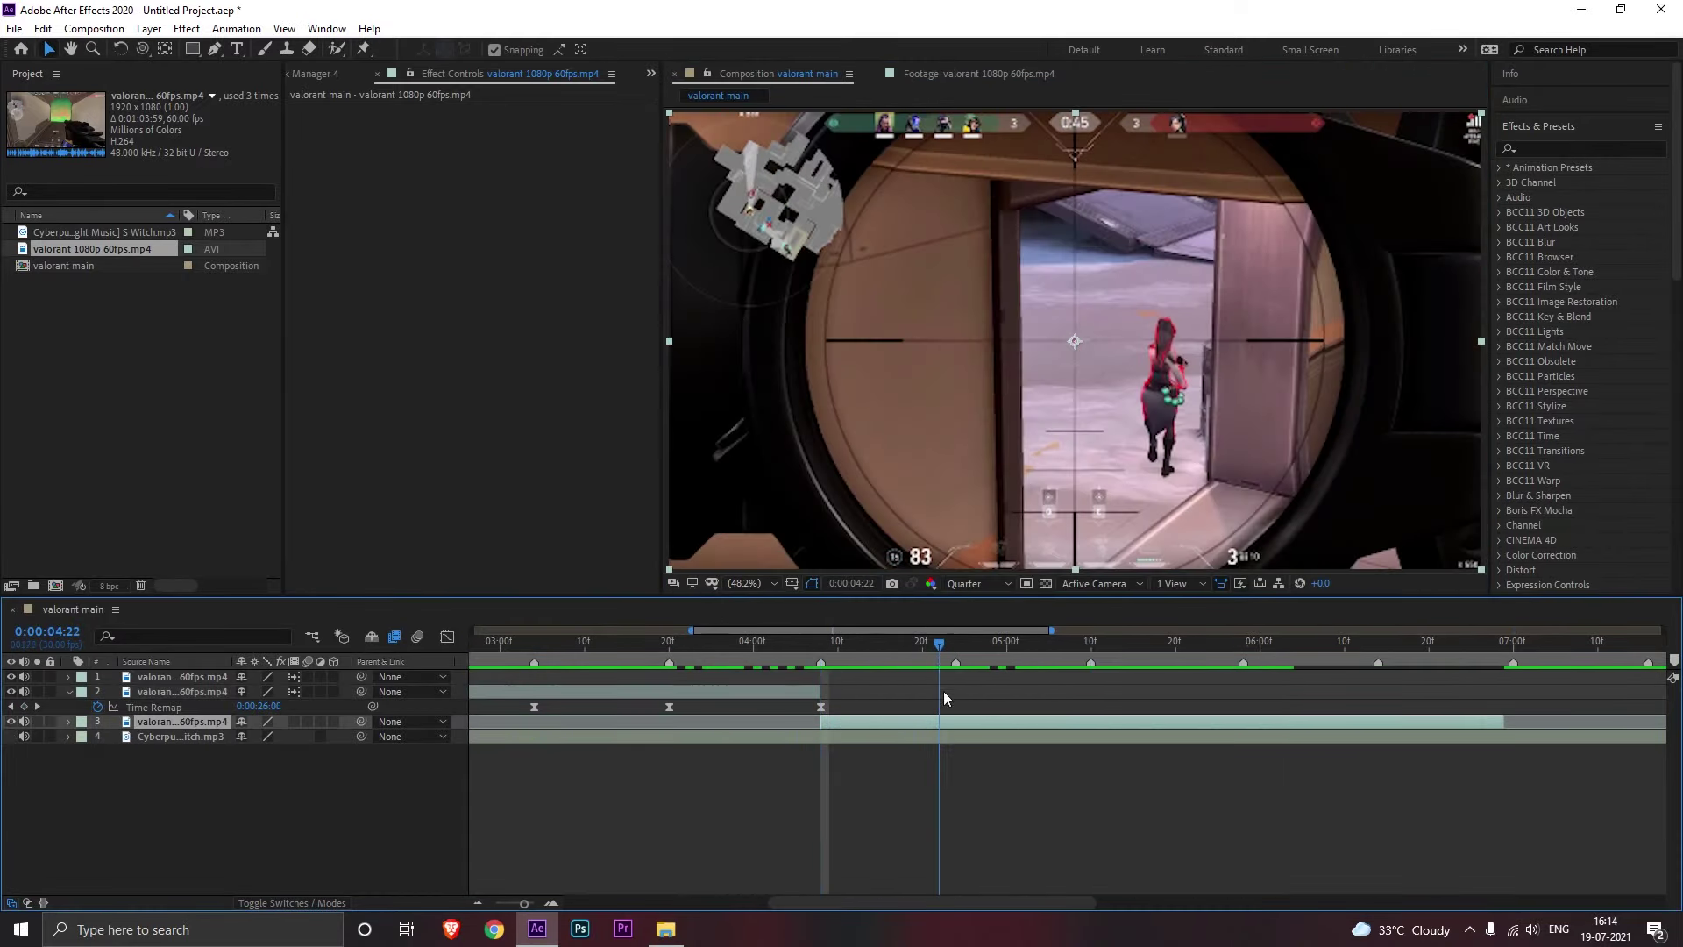
left_click_drag(960, 736, 1298, 748)
left_click(14, 28)
left_click(35, 181)
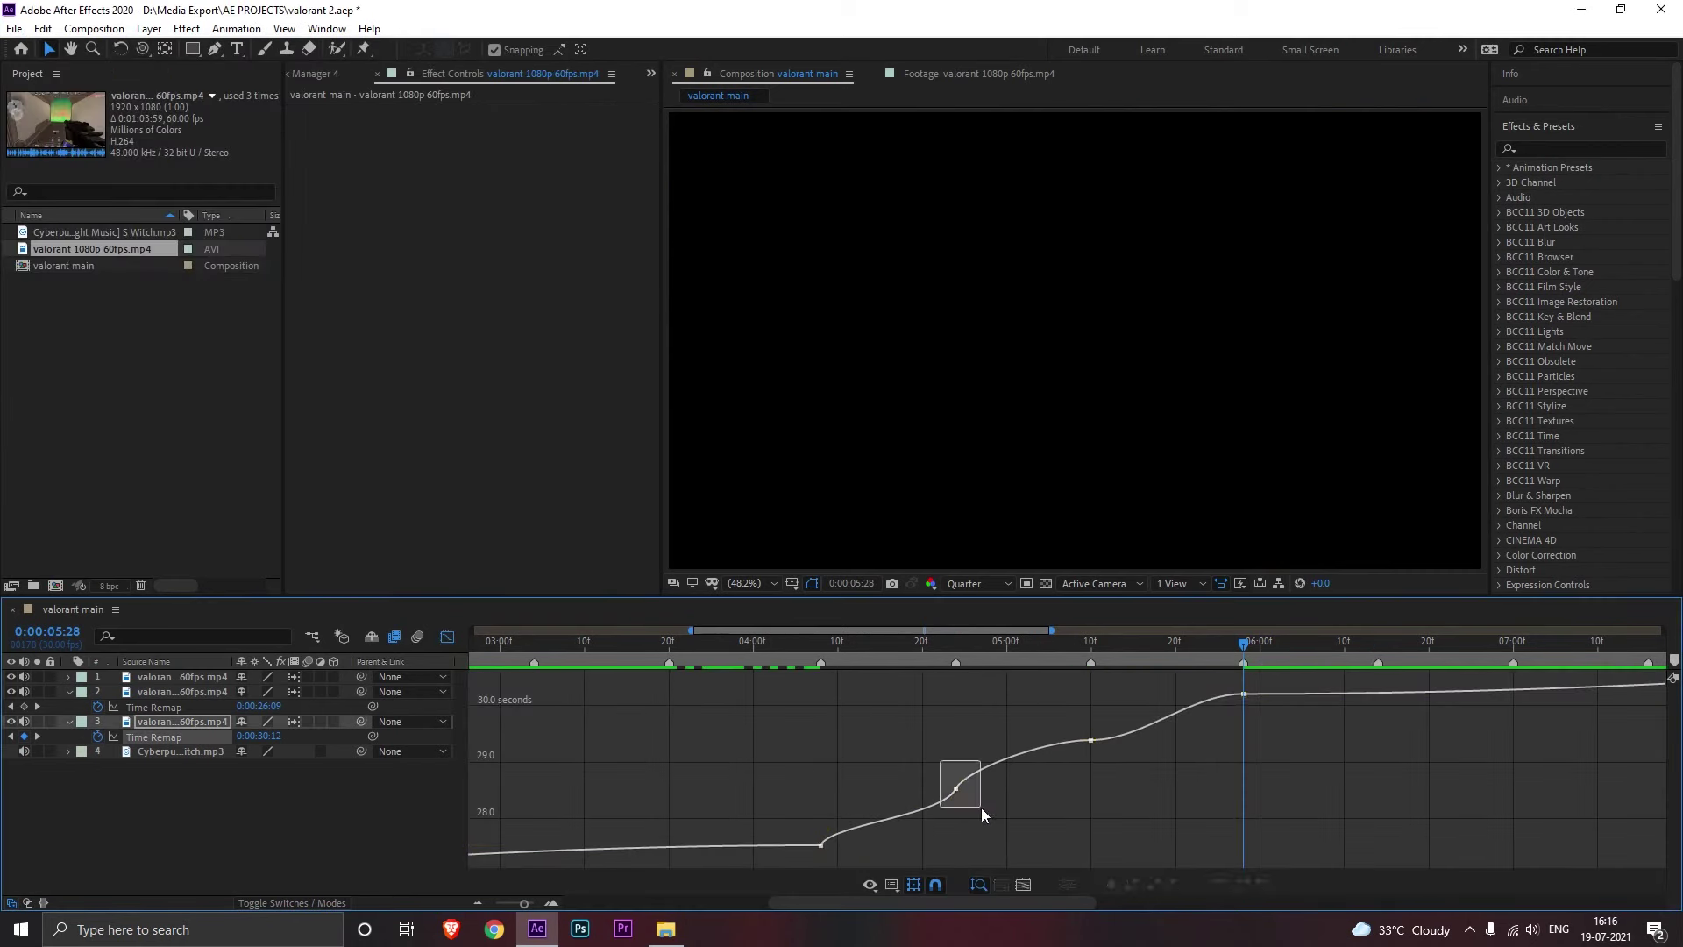
Step: Give the third clip's Time Remap keyframes between 0:00:04:08 and 0:00:05:28 the same steep beat easing and close the Graph Editor
left_click_drag(981, 807, 984, 811)
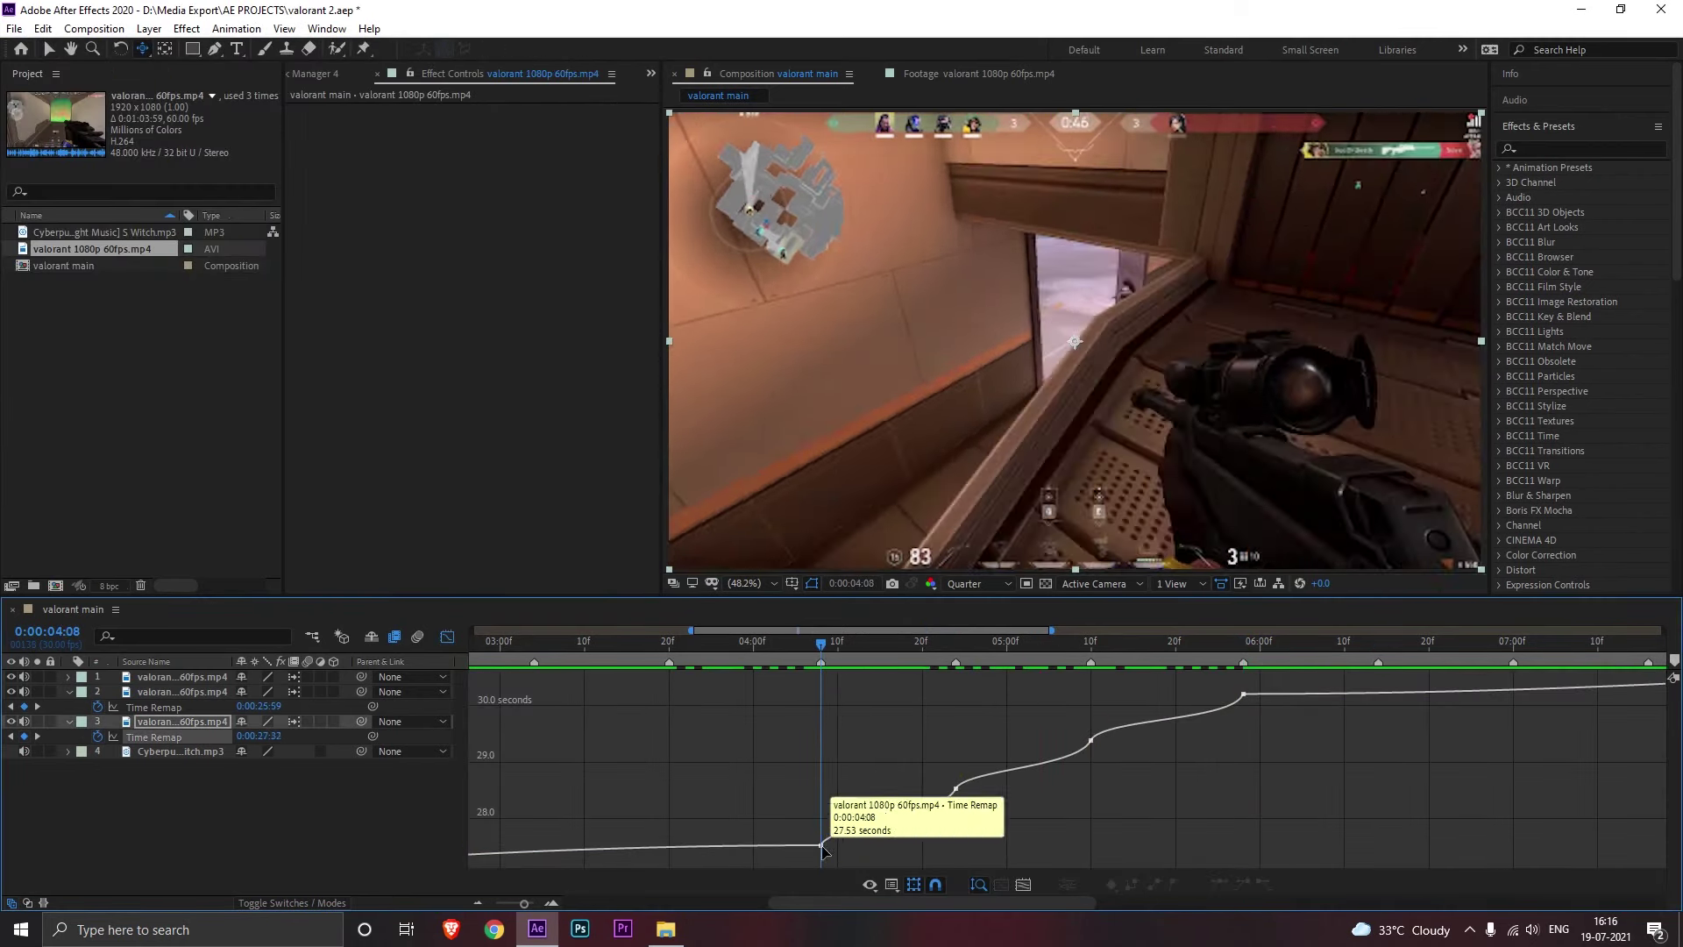
left_click_drag(873, 645, 901, 690)
left_click(447, 636)
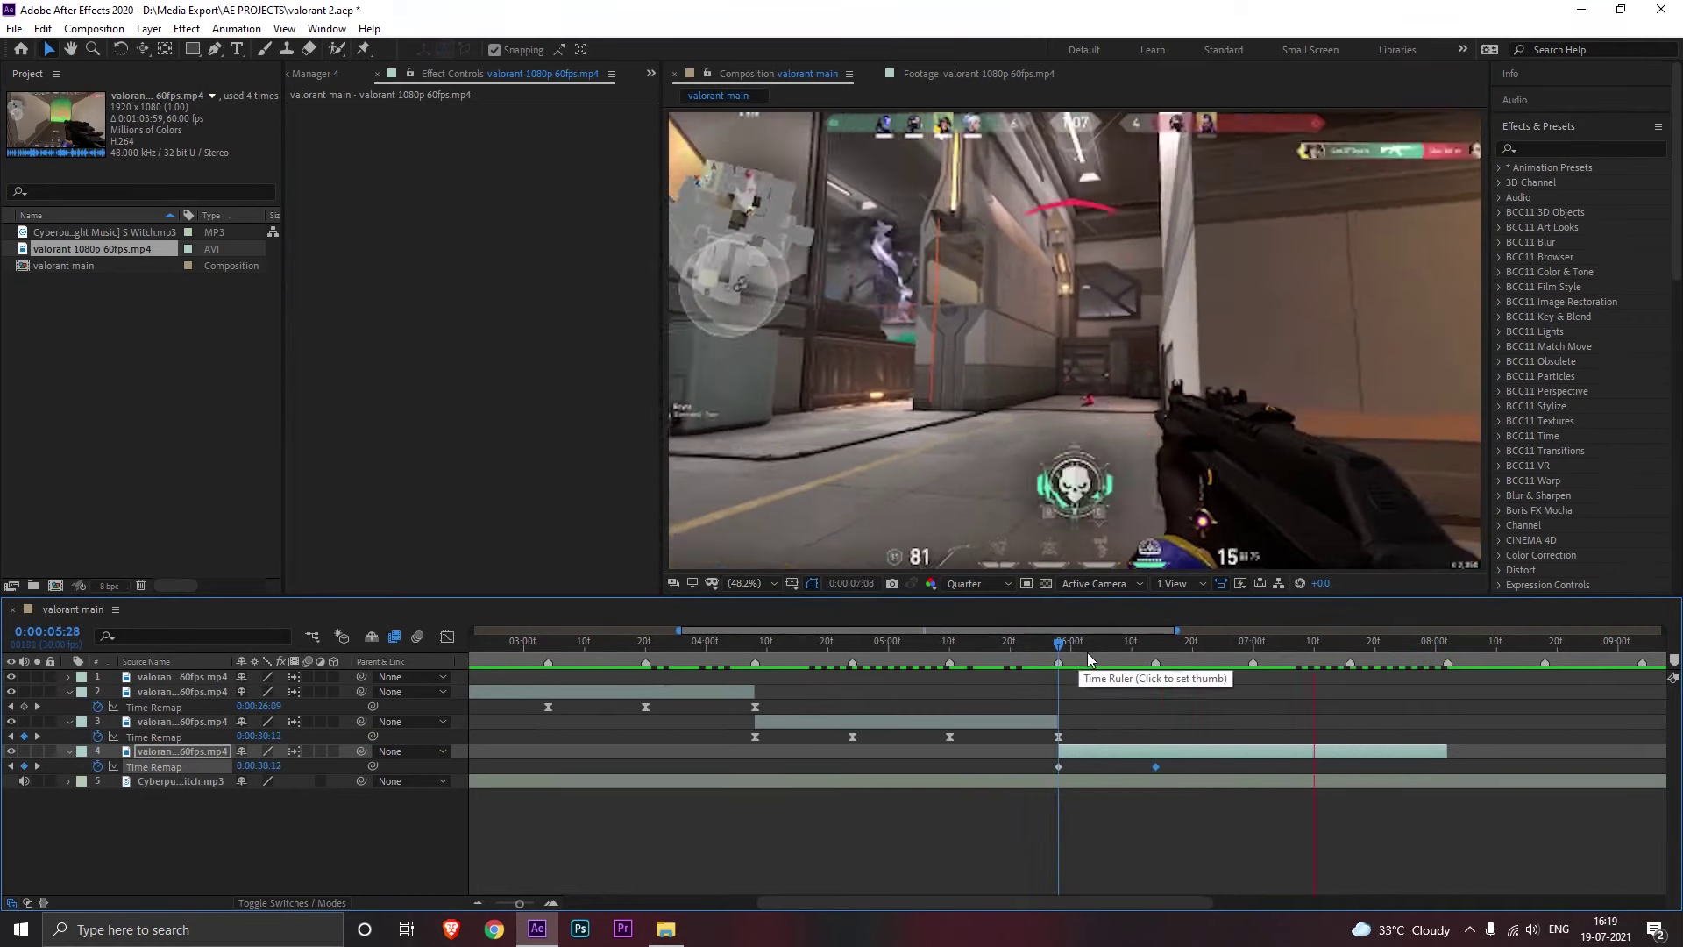
Step: Time-remap and ease the fourth clip from 0:00:05:28 and the fifth clip from 0:00:08:02 to the beat markers, and preview the montage
key("shift+F3")
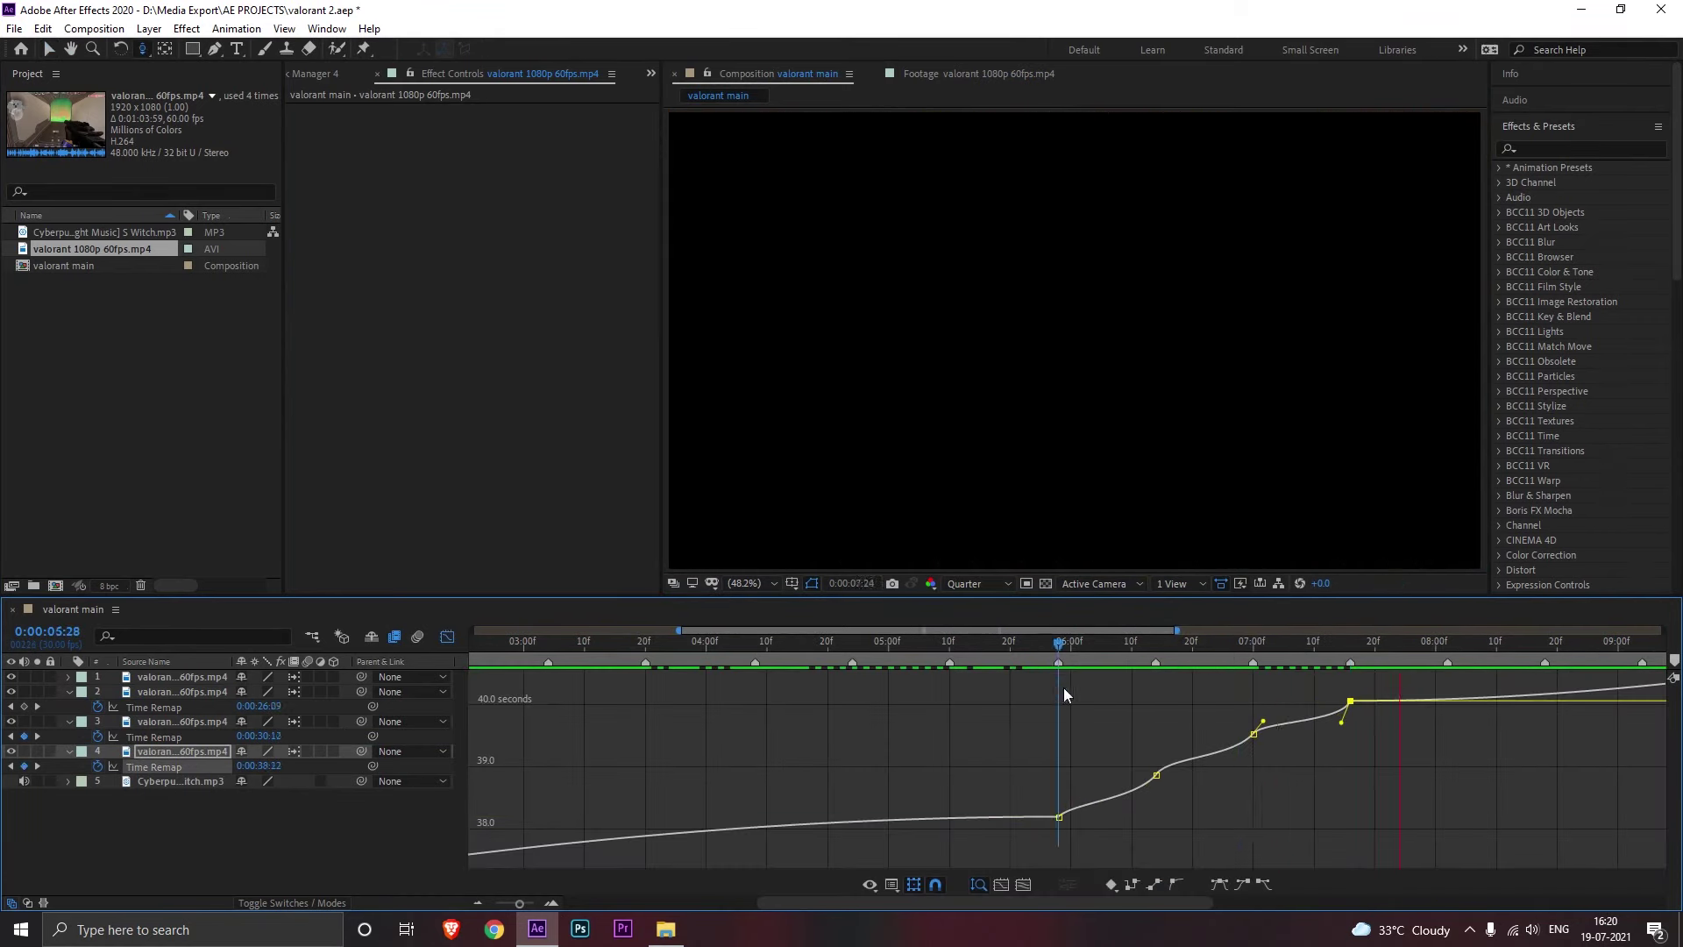
key("shift+F3")
key("shift+F3")
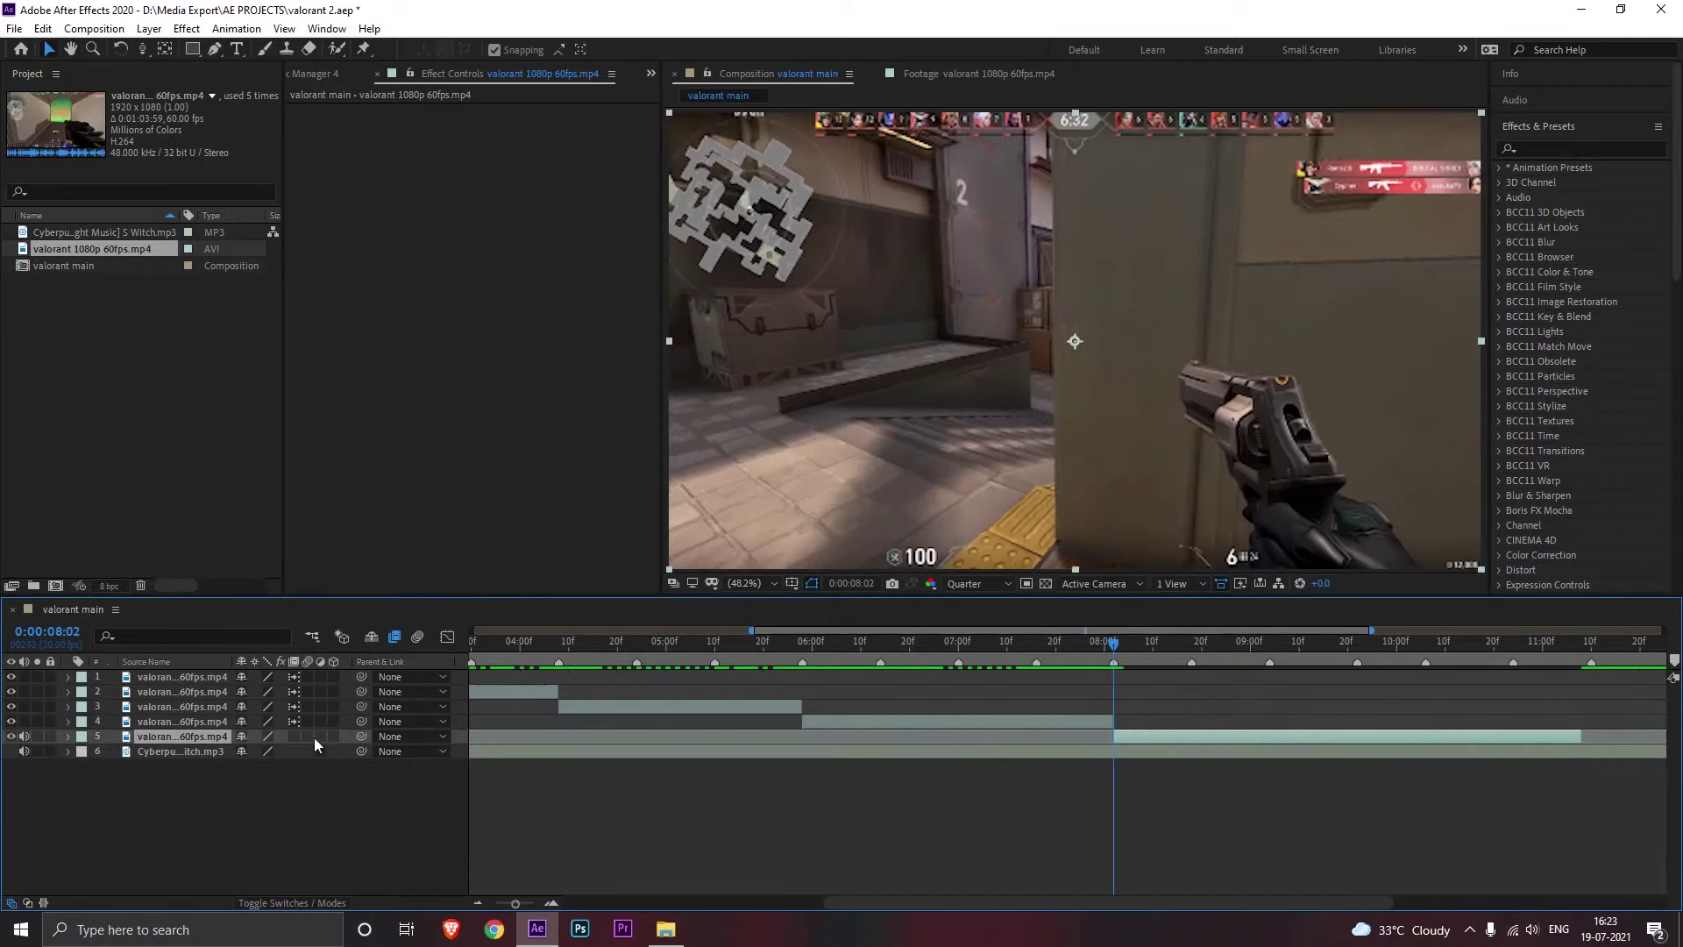
key("space")
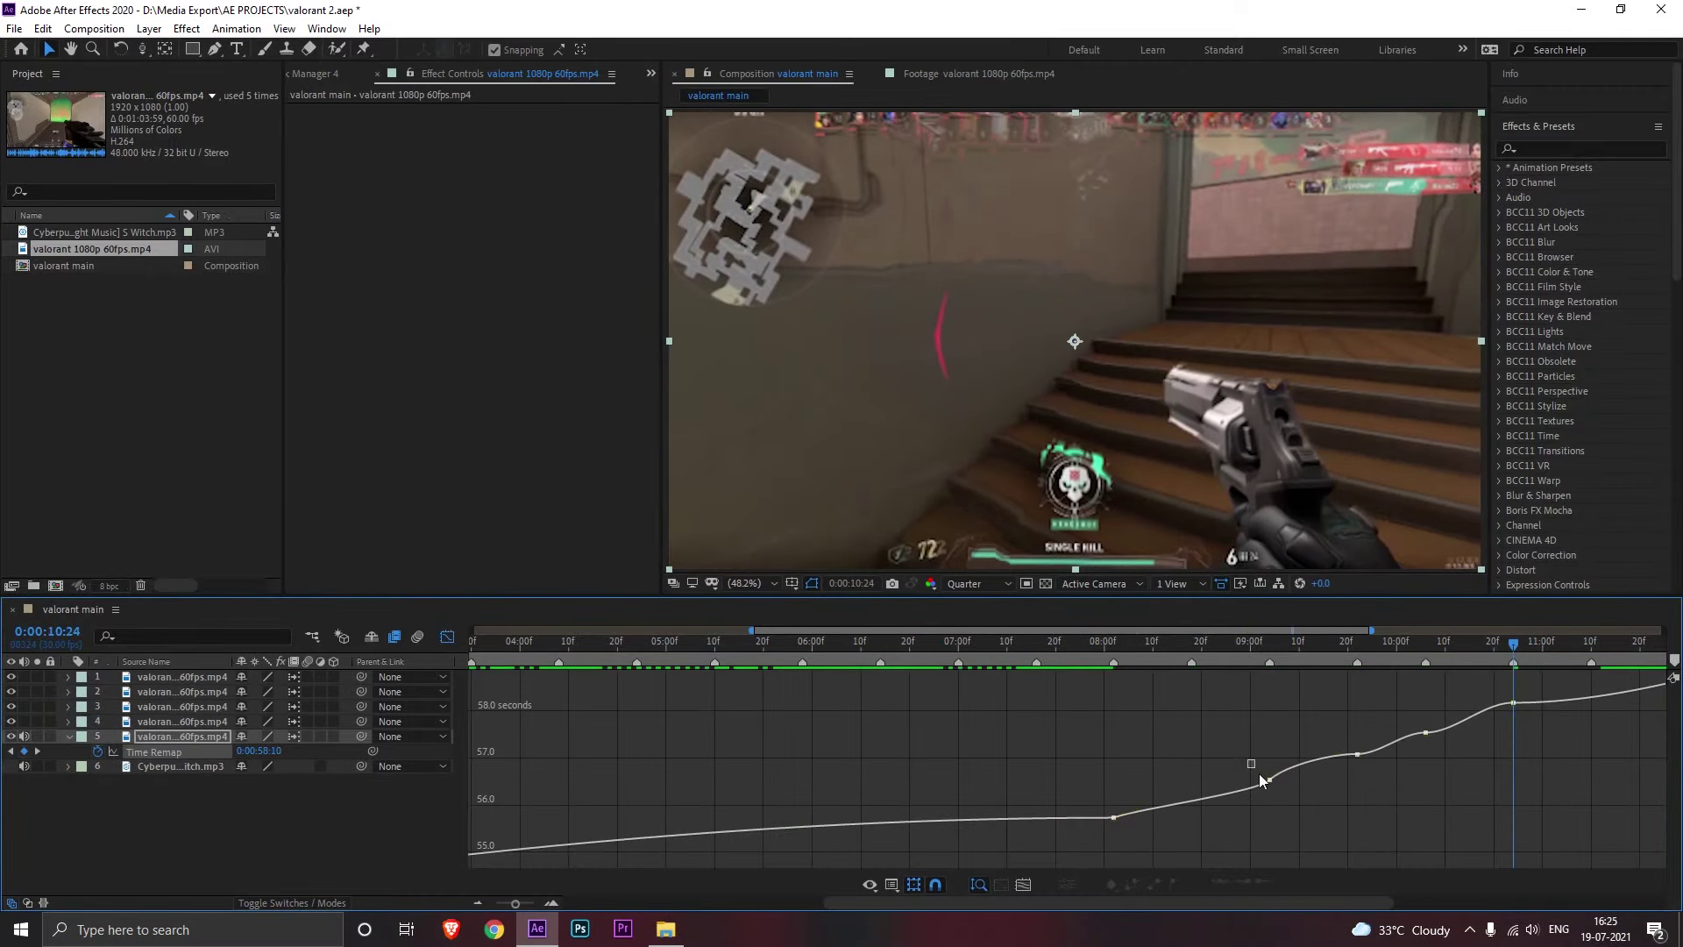
key("space")
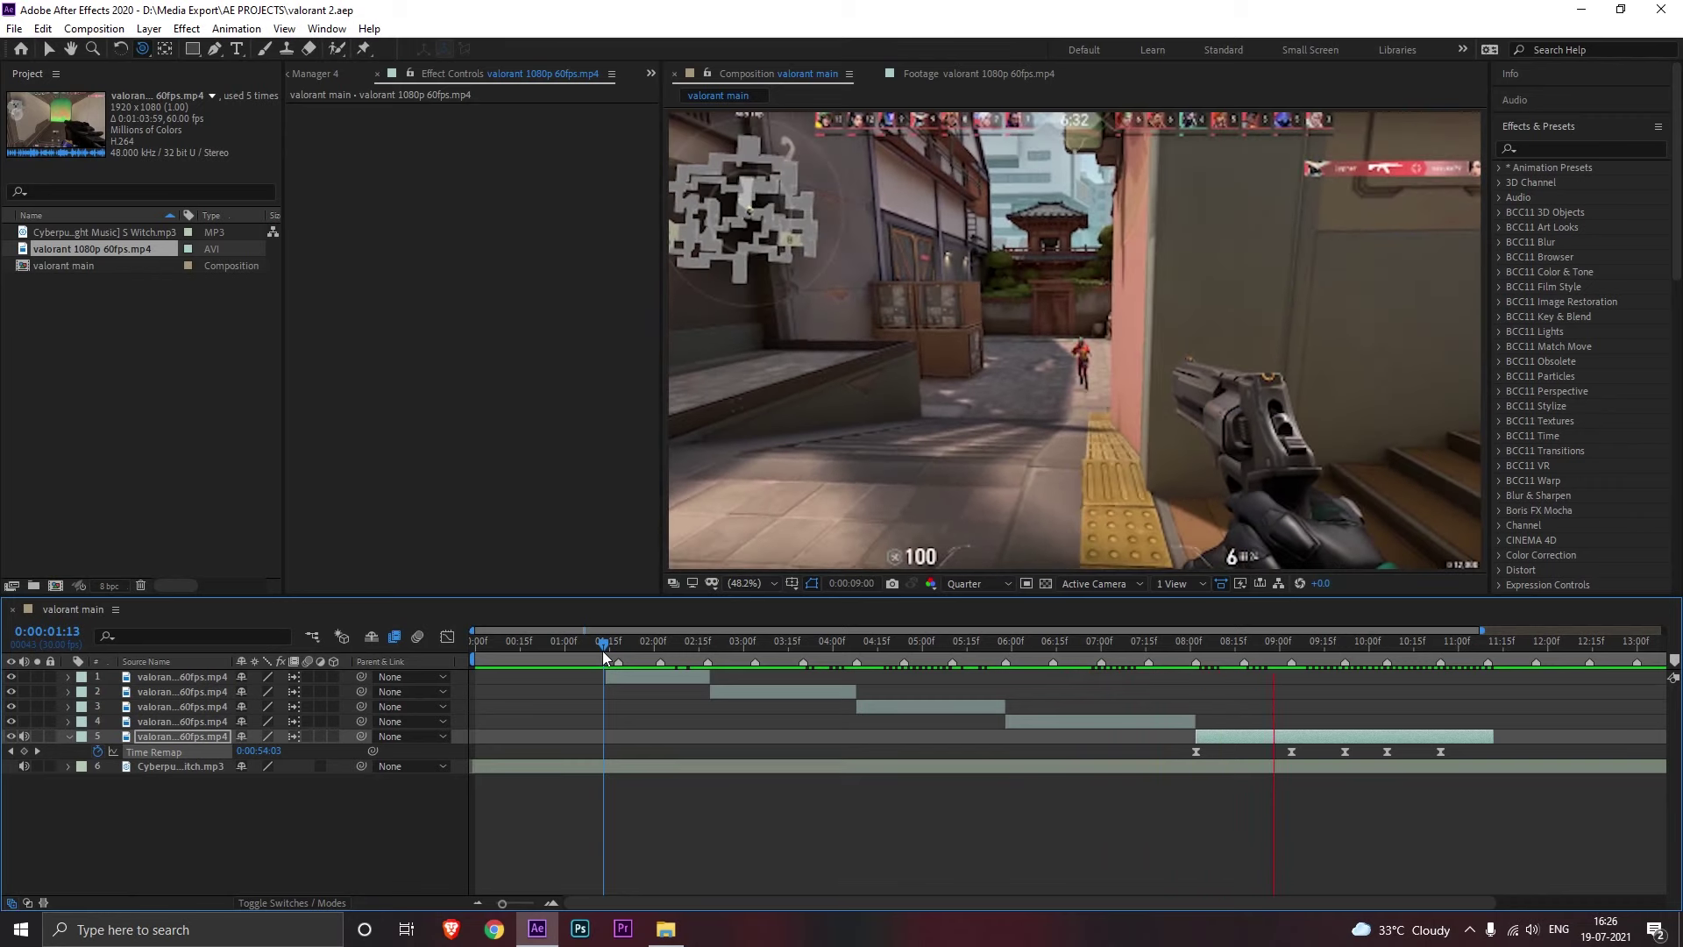
Step: Search the effects for "motion" and apply Motion Tile to the first gameplay clip
left_click(672, 643)
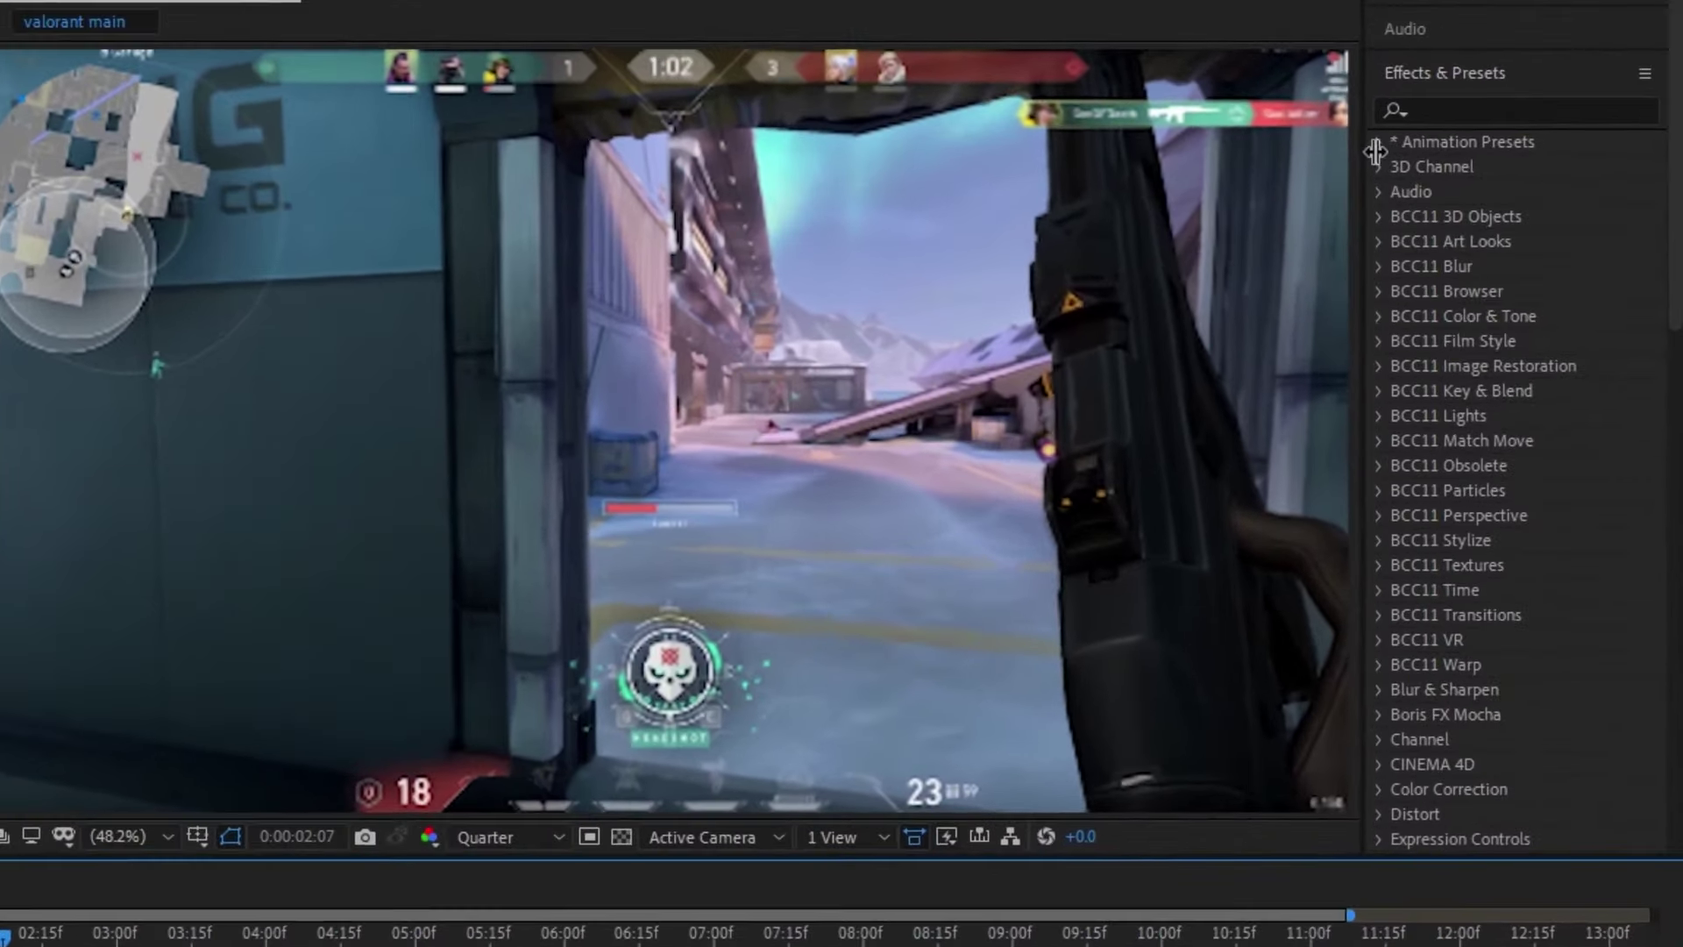
left_click(1564, 150)
type("moti")
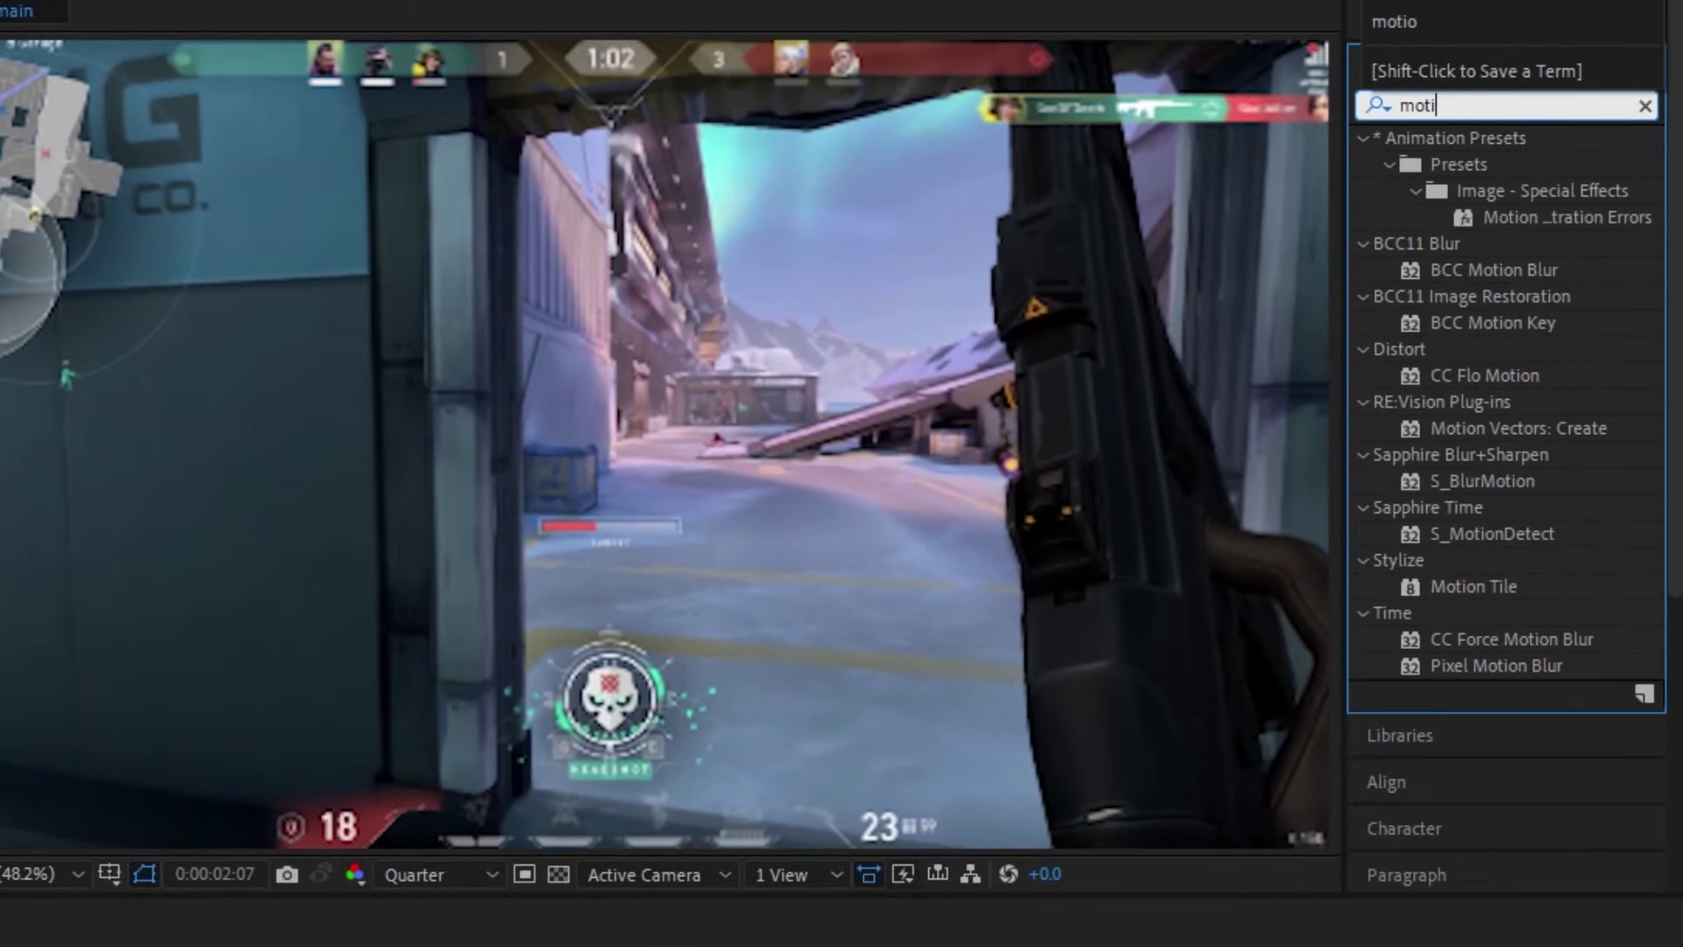
type("on")
left_click_drag(1482, 586, 372, 868)
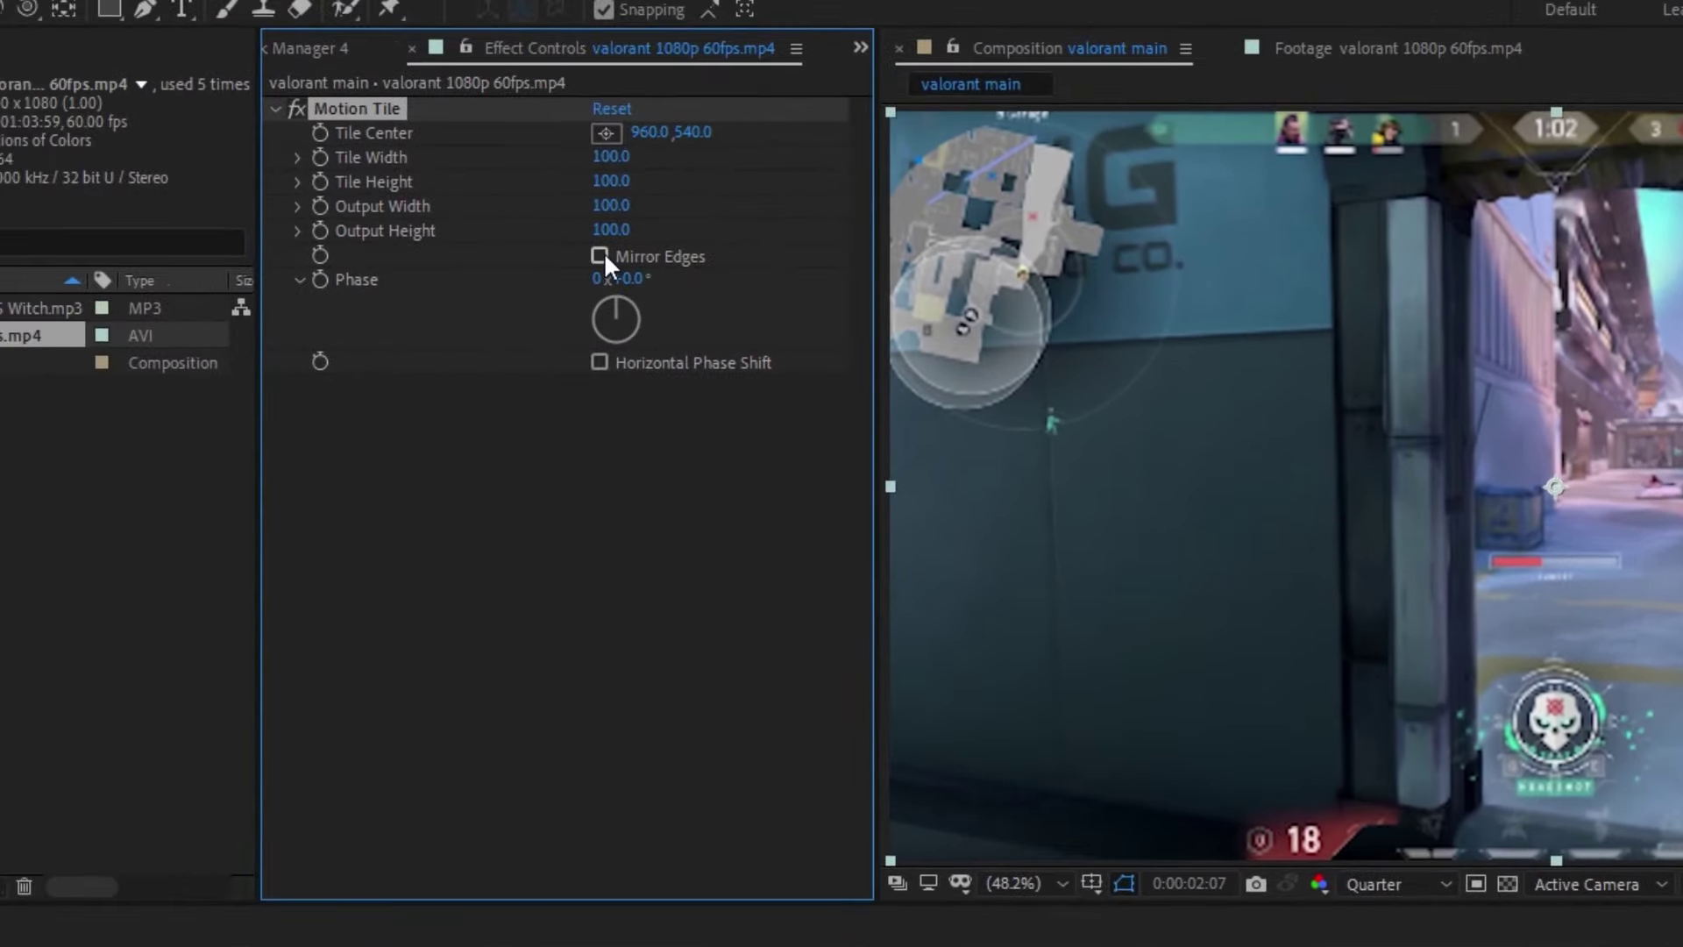
Step: Enable Mirror Edges on the first clip's Motion Tile and set both Output Width and Output Height to 250
left_click(600, 256)
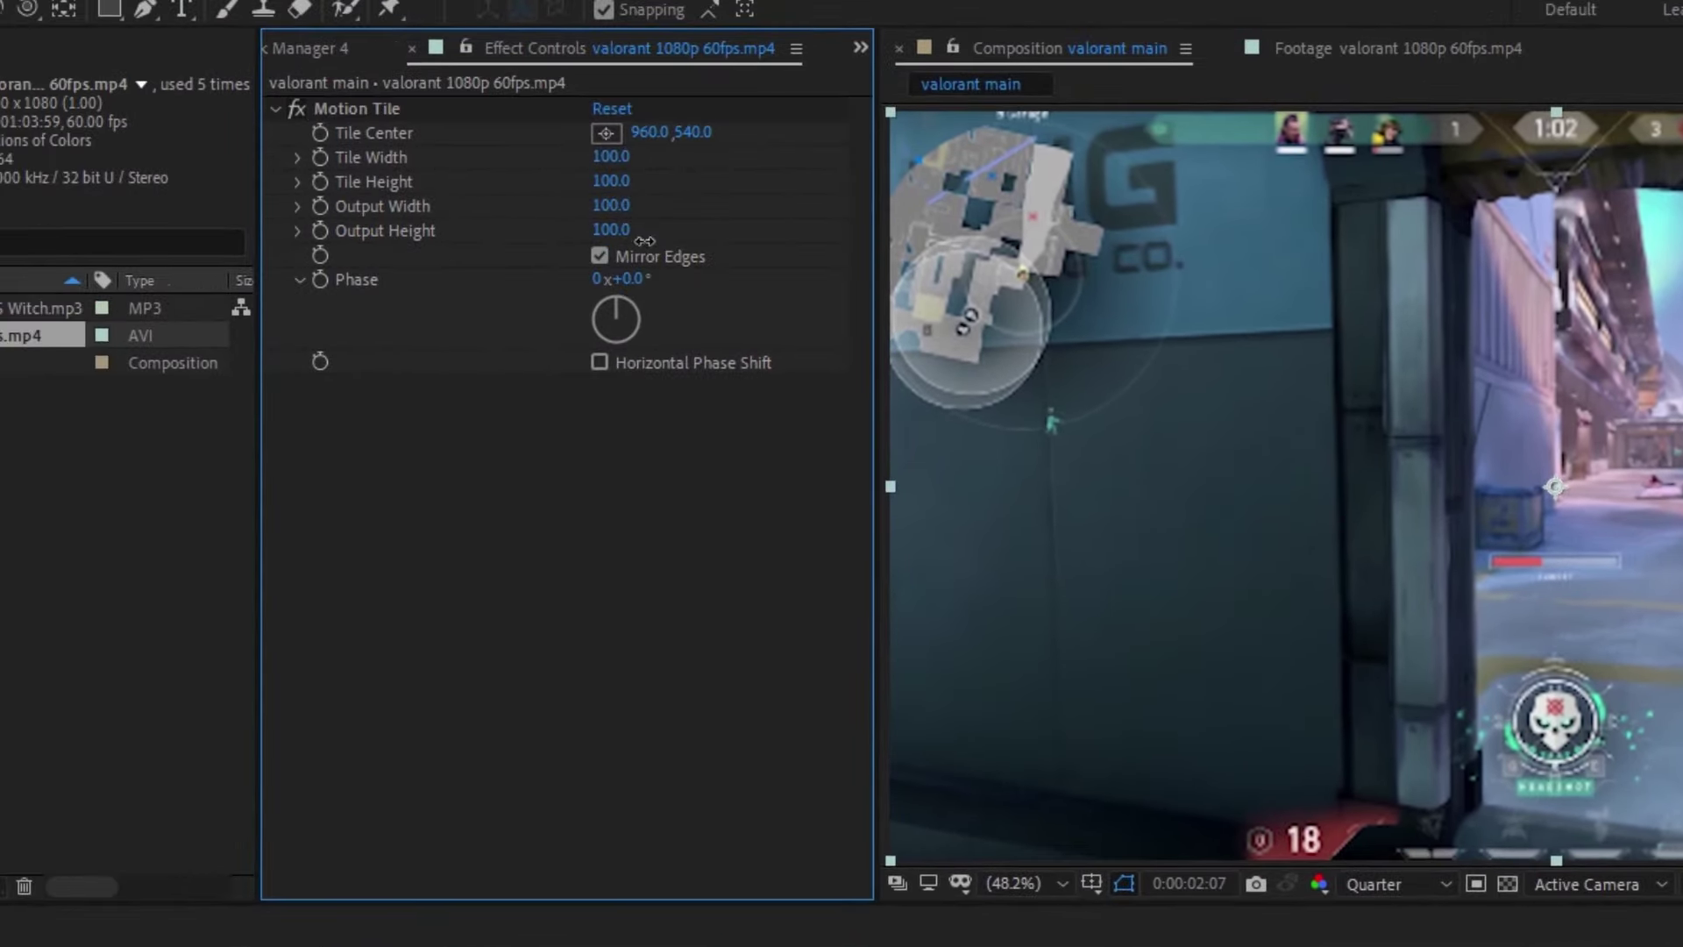
left_click_drag(645, 241, 630, 224)
left_click(625, 207)
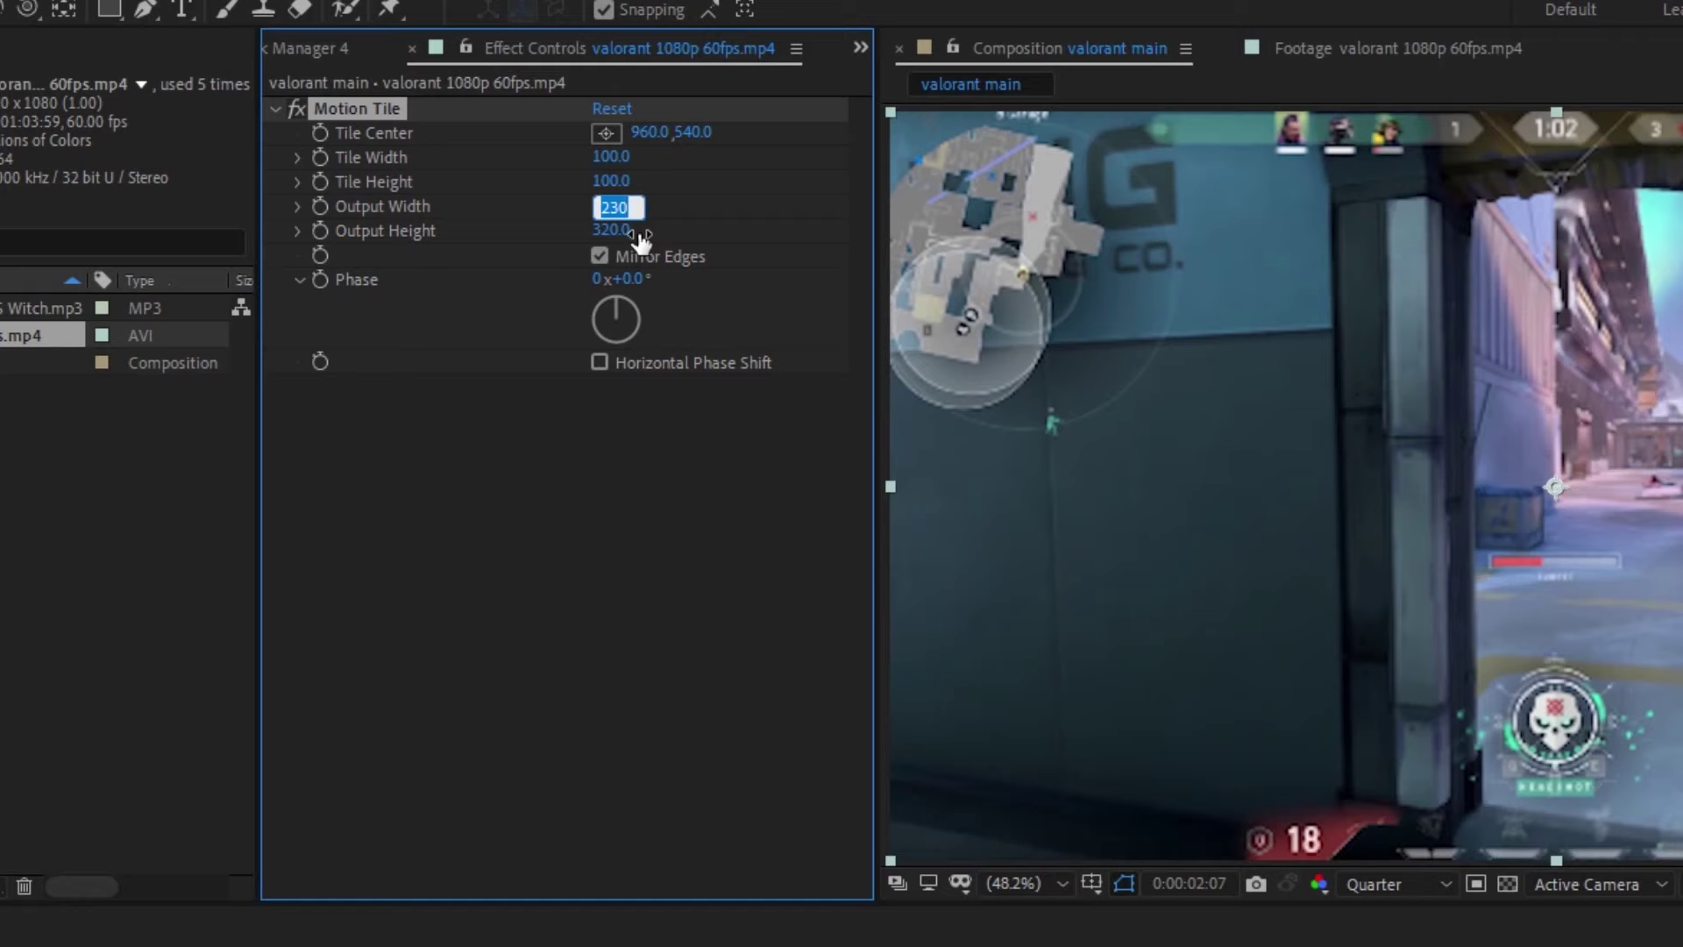
type("150")
key("Return")
left_click(614, 230)
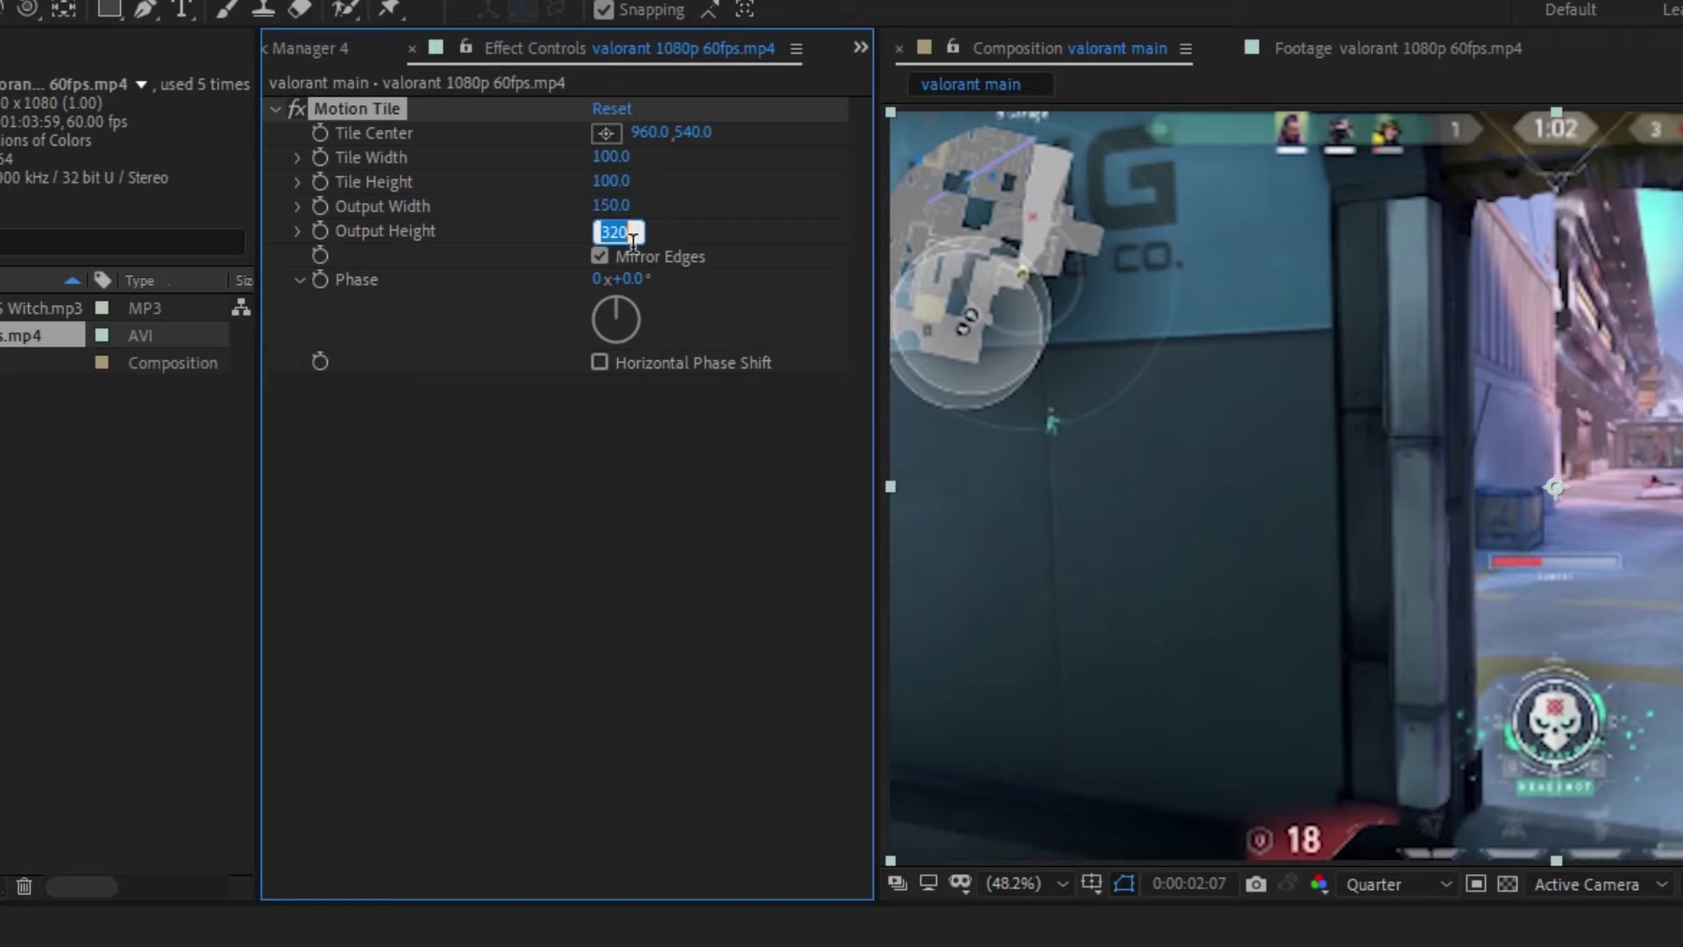
type("250")
key("Return")
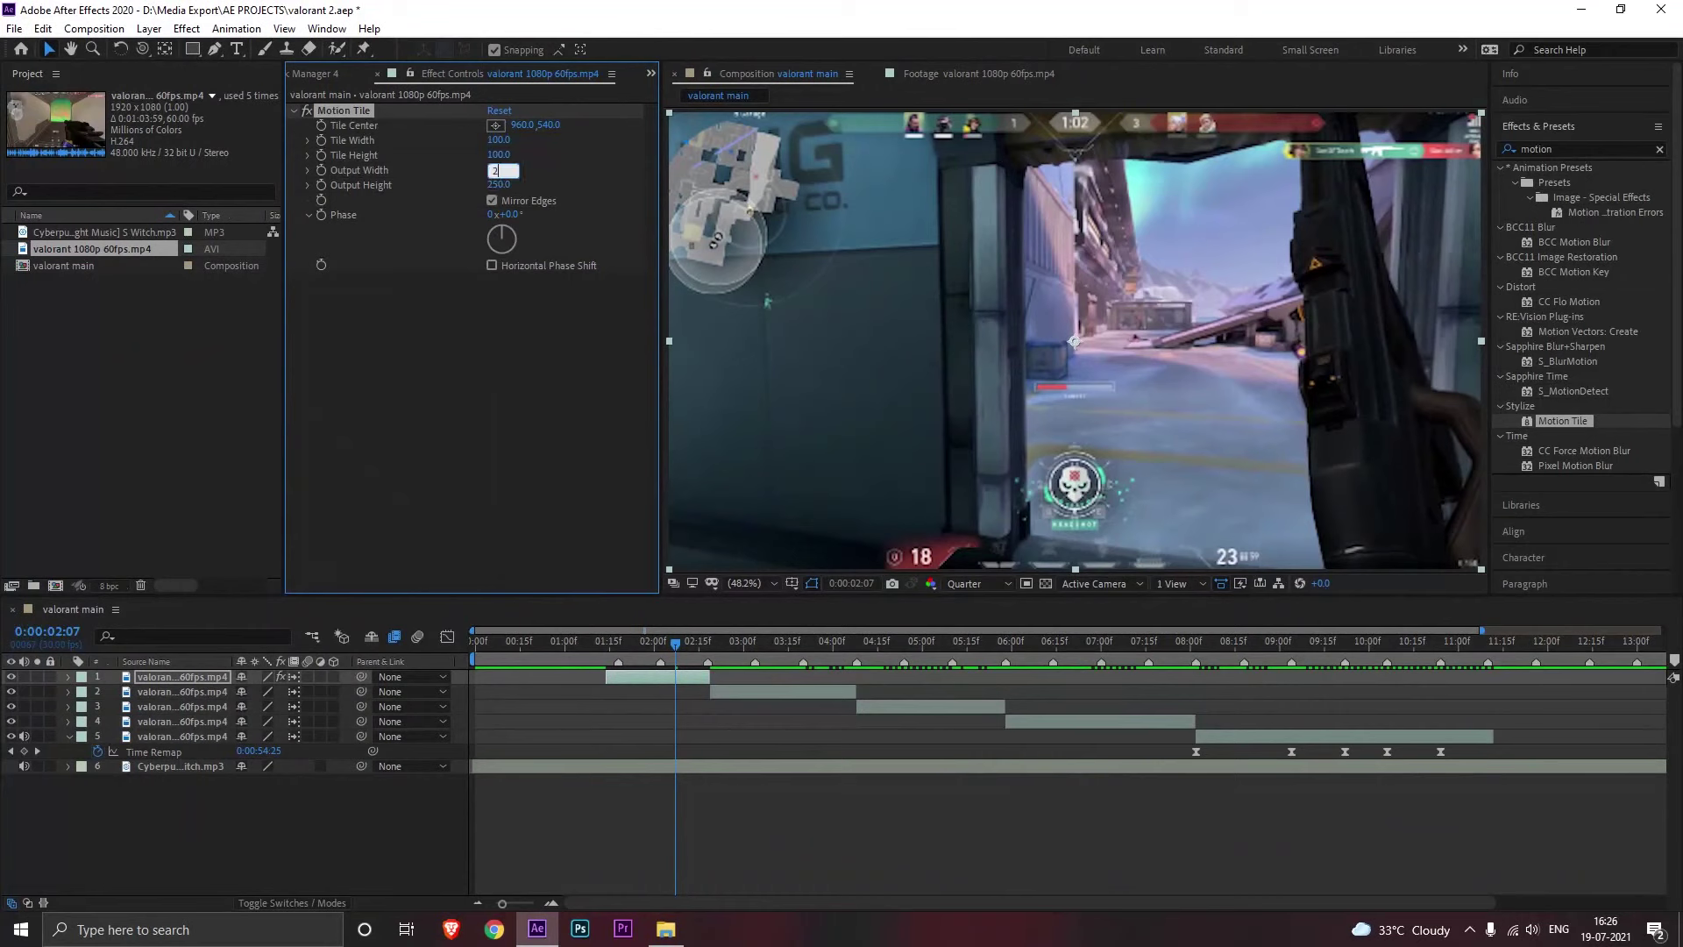
key("Return")
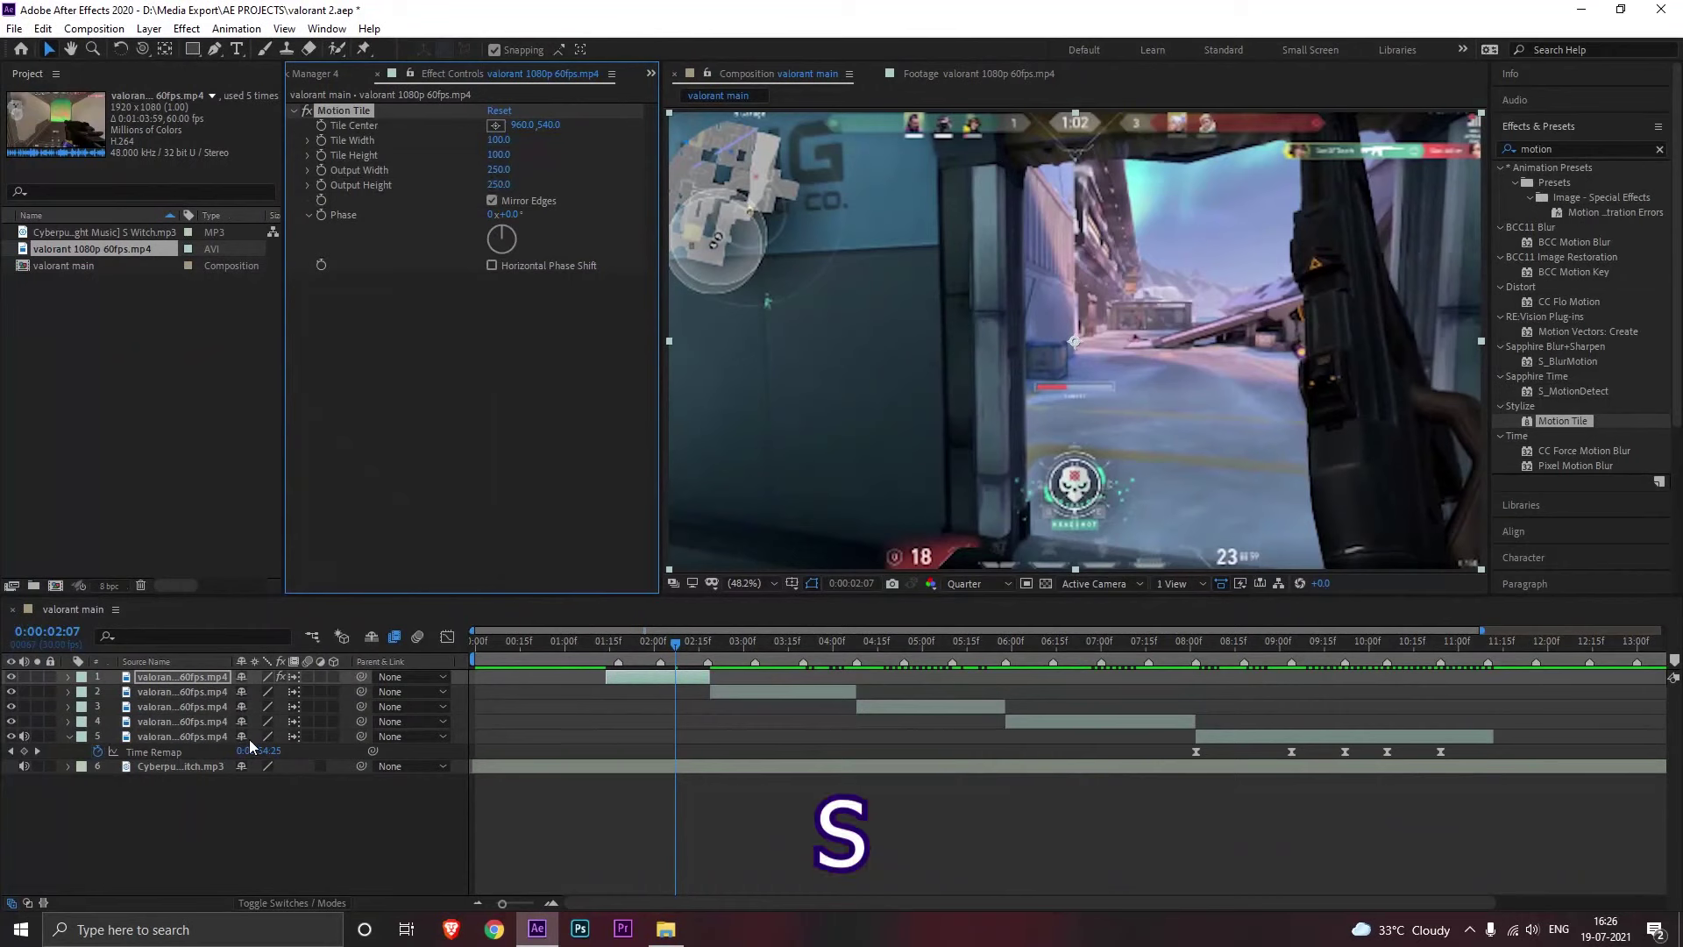
Step: Try scaling the first clip down to 40% to check the mirrored tiling and return it to 100%
key("s")
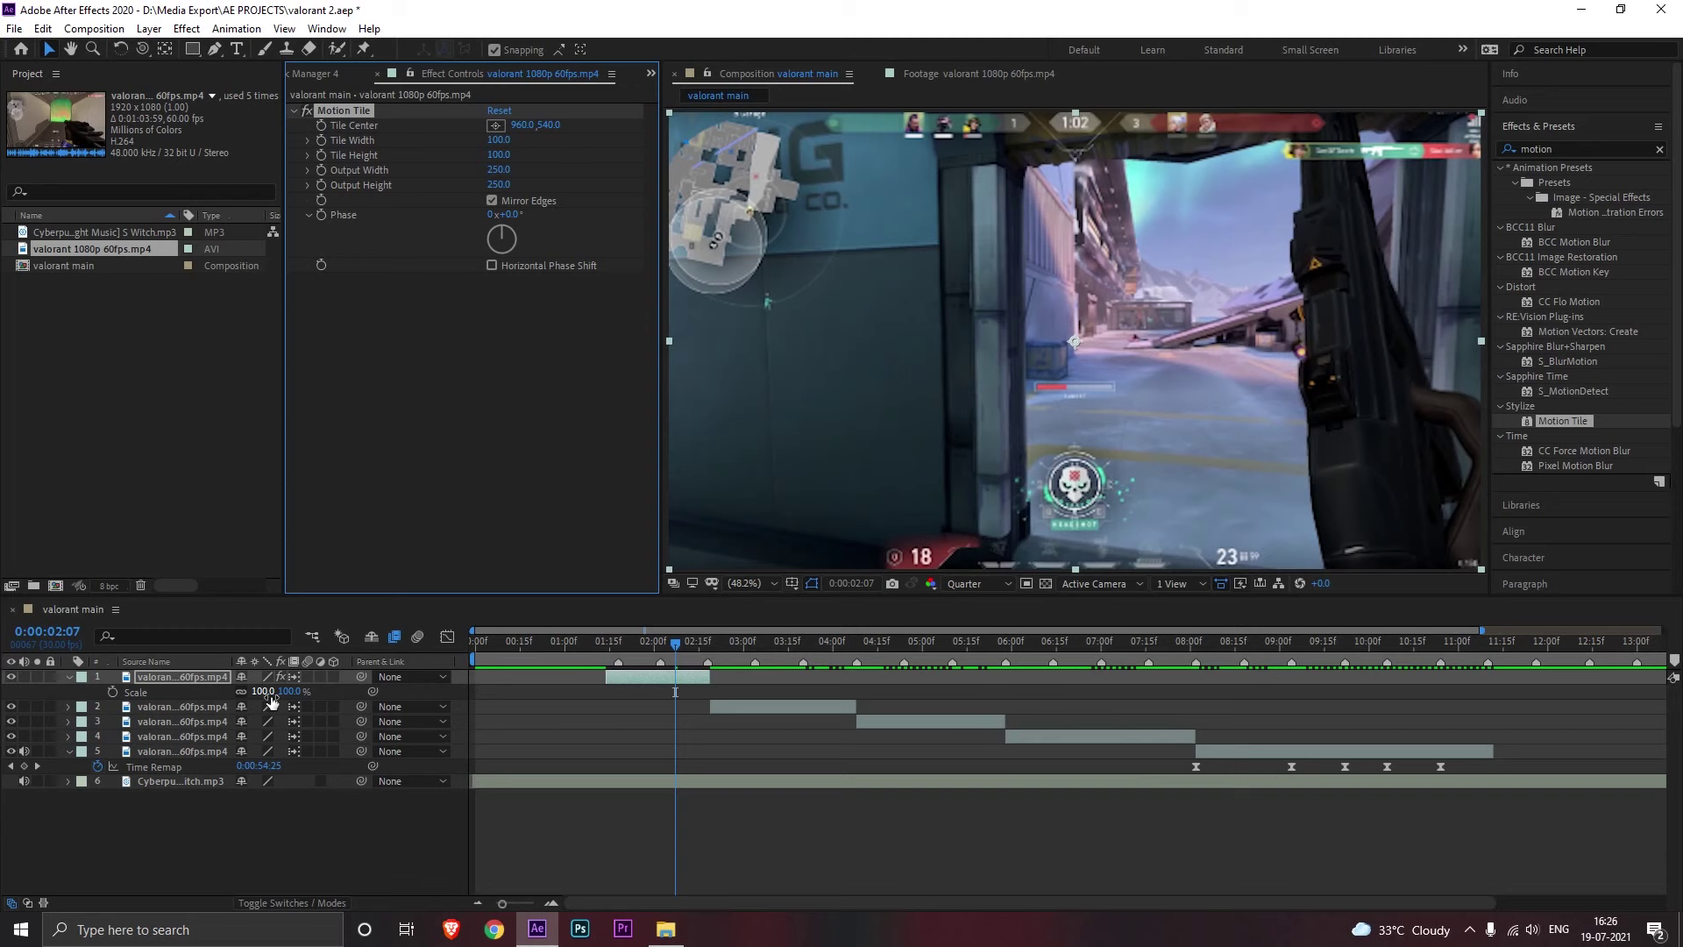
left_click_drag(270, 697, 217, 705)
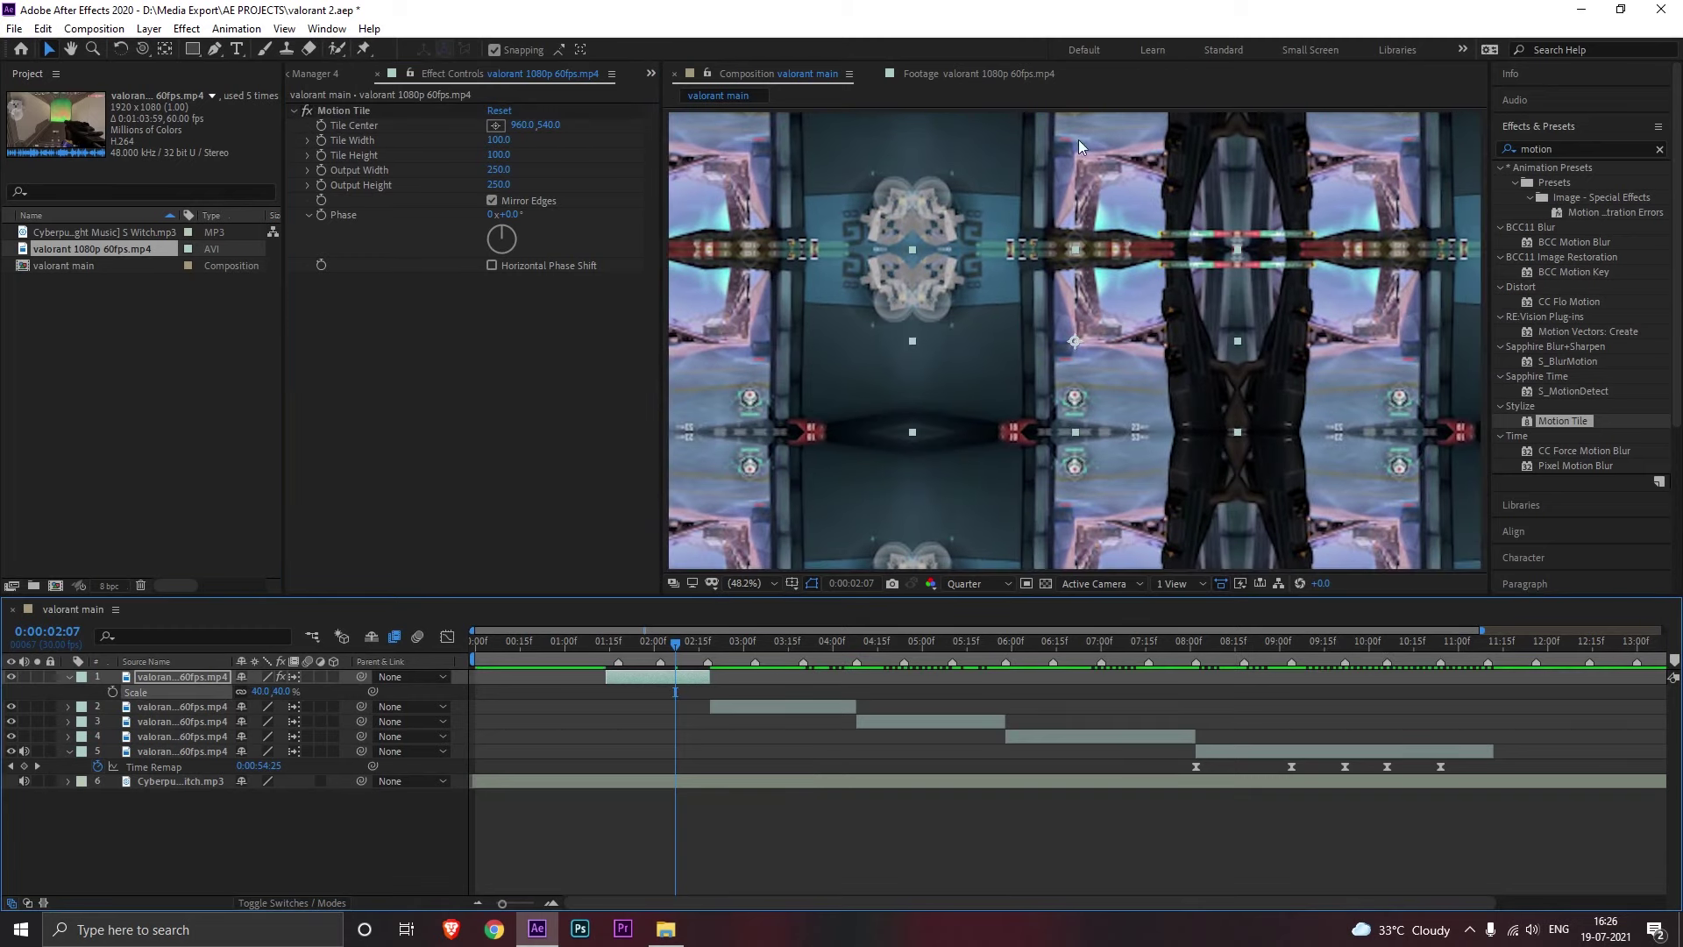
left_click(269, 696)
key("Return")
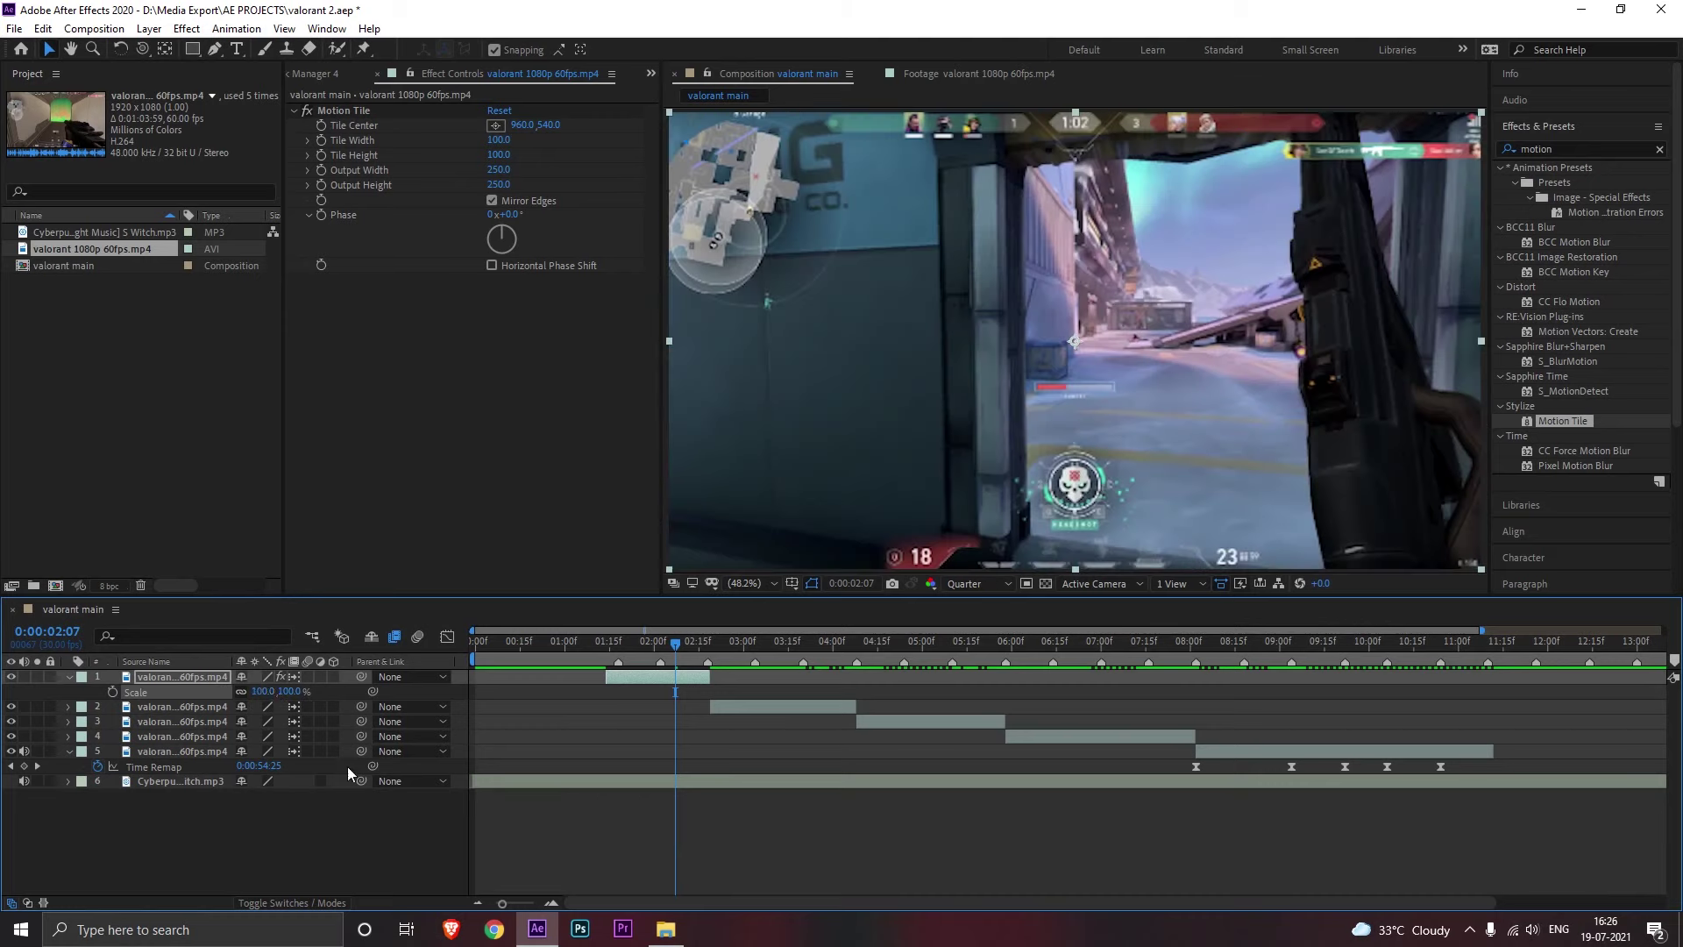
Step: Keyframe the first clip's Scale from 100% at 0:00:01:18 to 111% at the beat marker at 0:00:02:02
left_click(523, 903)
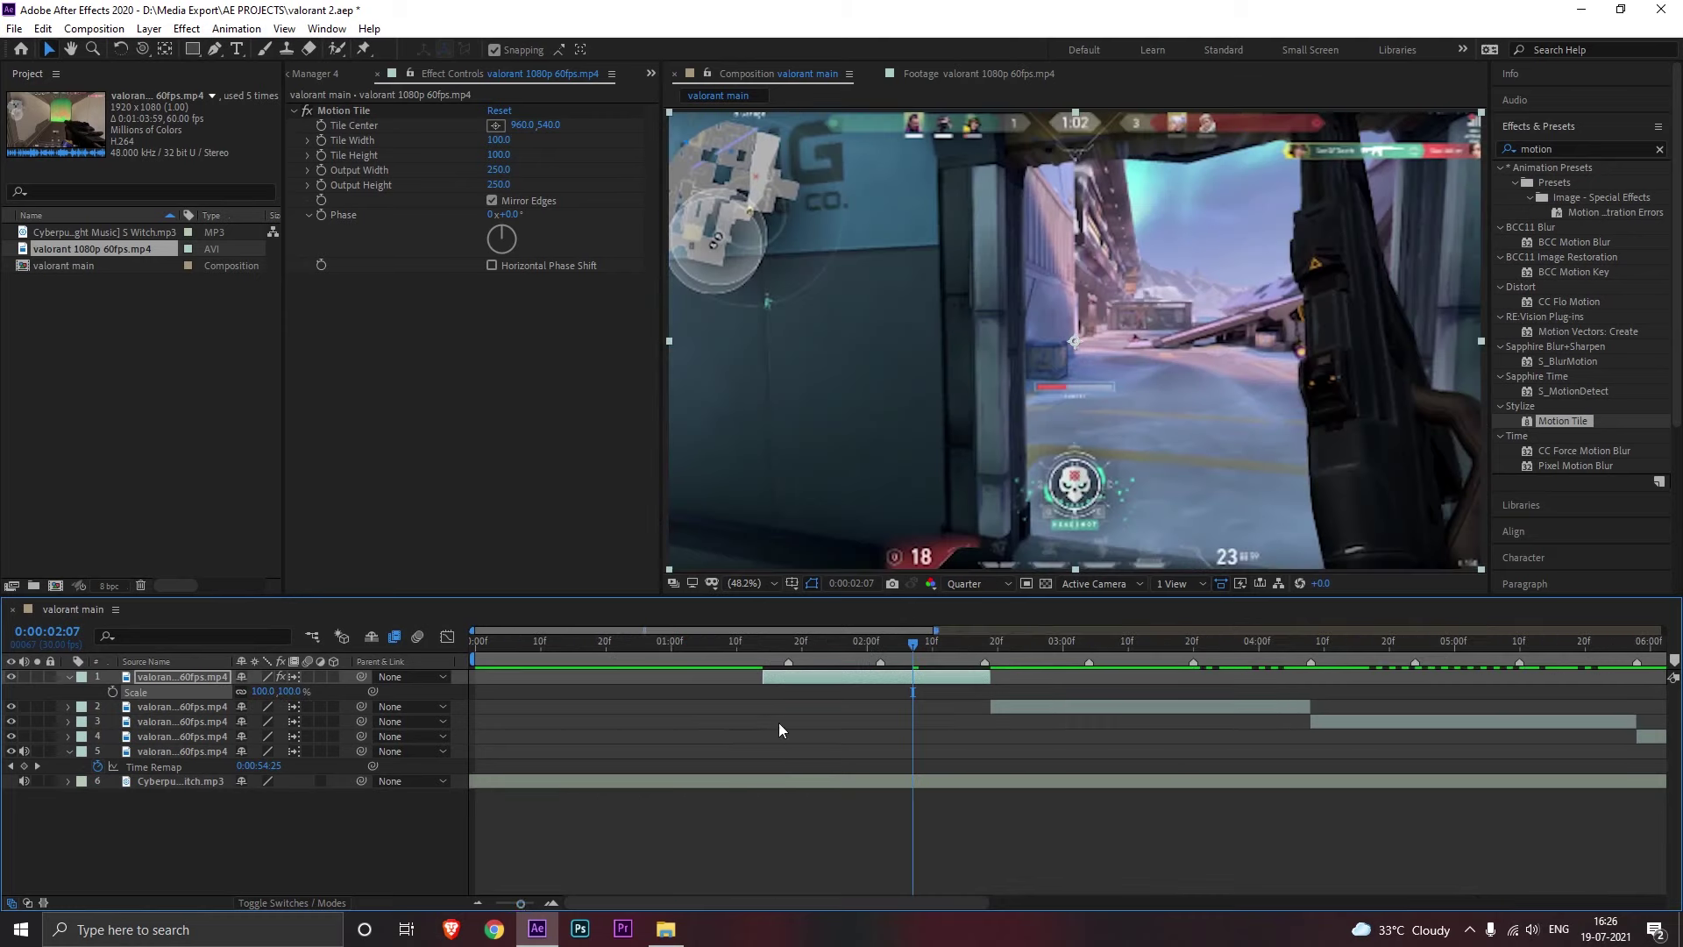
mouse_move(812, 643)
left_mouse_down()
mouse_move(761, 655)
mouse_move(791, 654)
left_mouse_up()
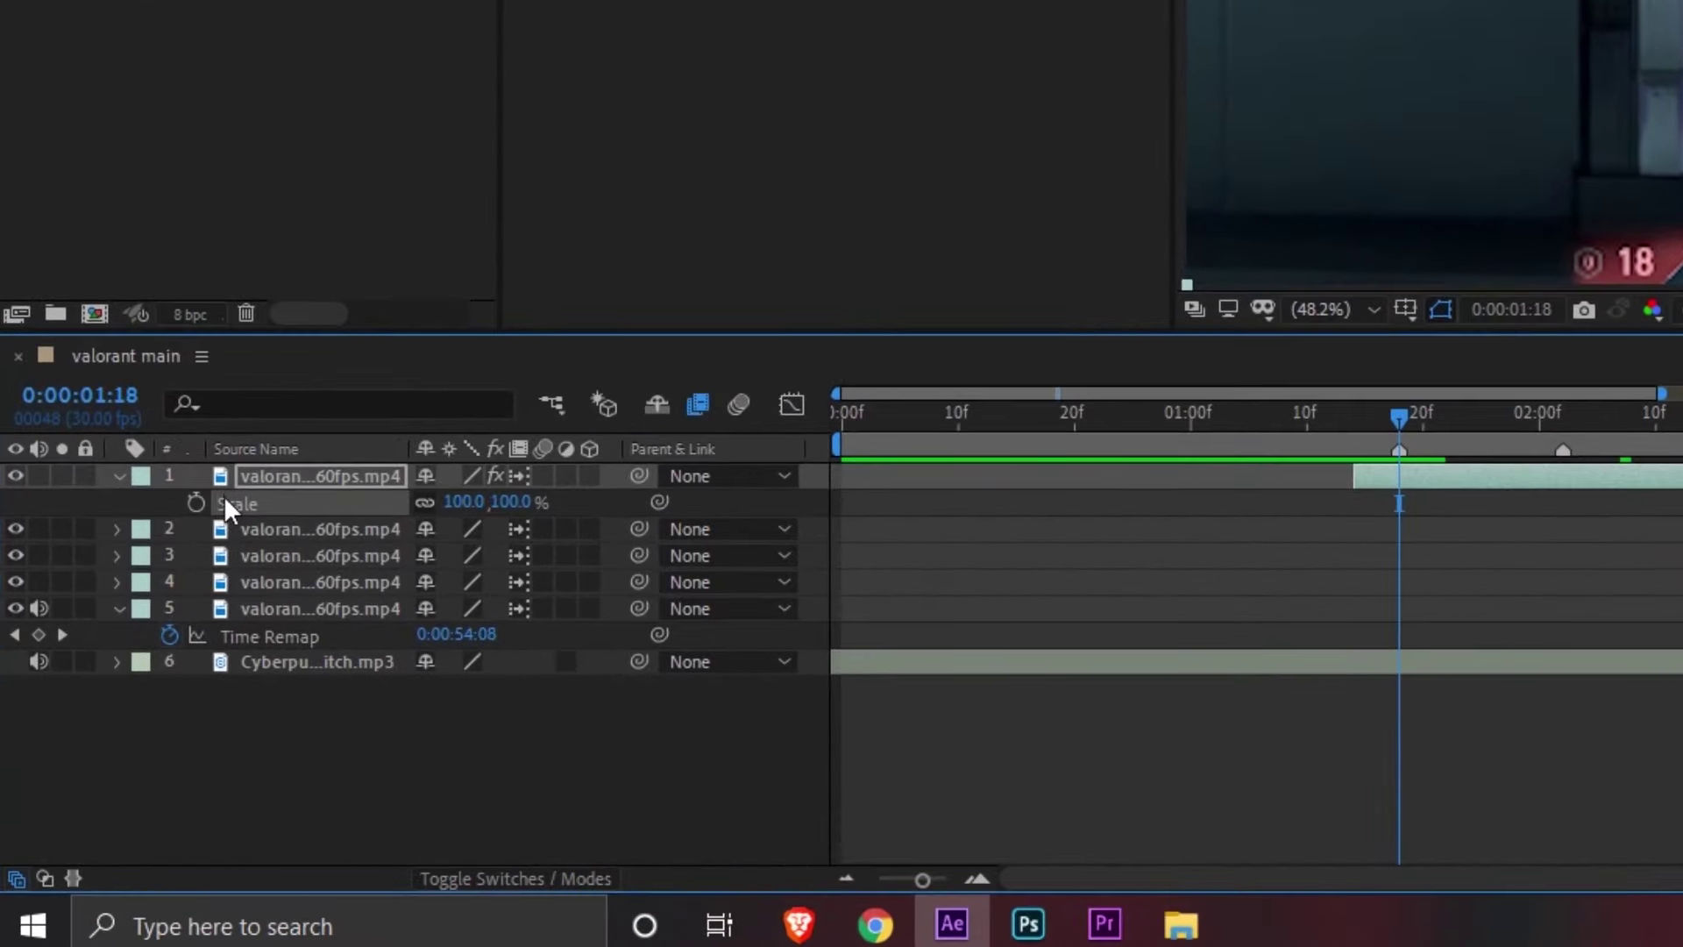
left_click(196, 504)
left_click_drag(1397, 425, 1563, 439)
left_click(40, 502)
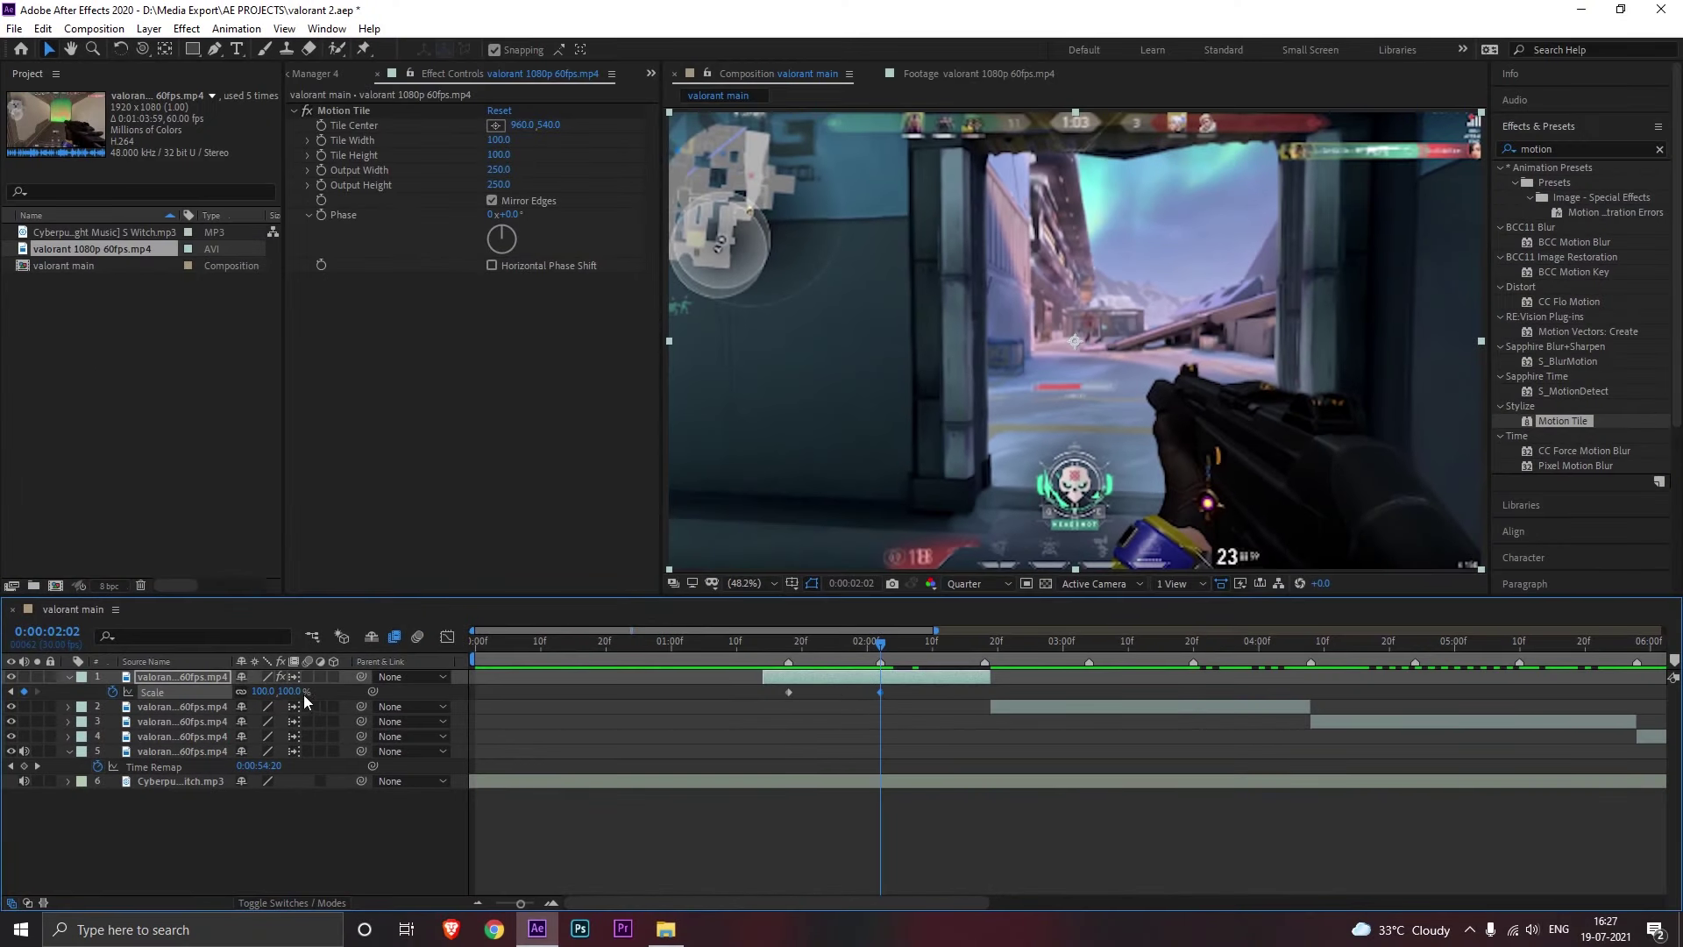
left_click_drag(298, 700, 306, 695)
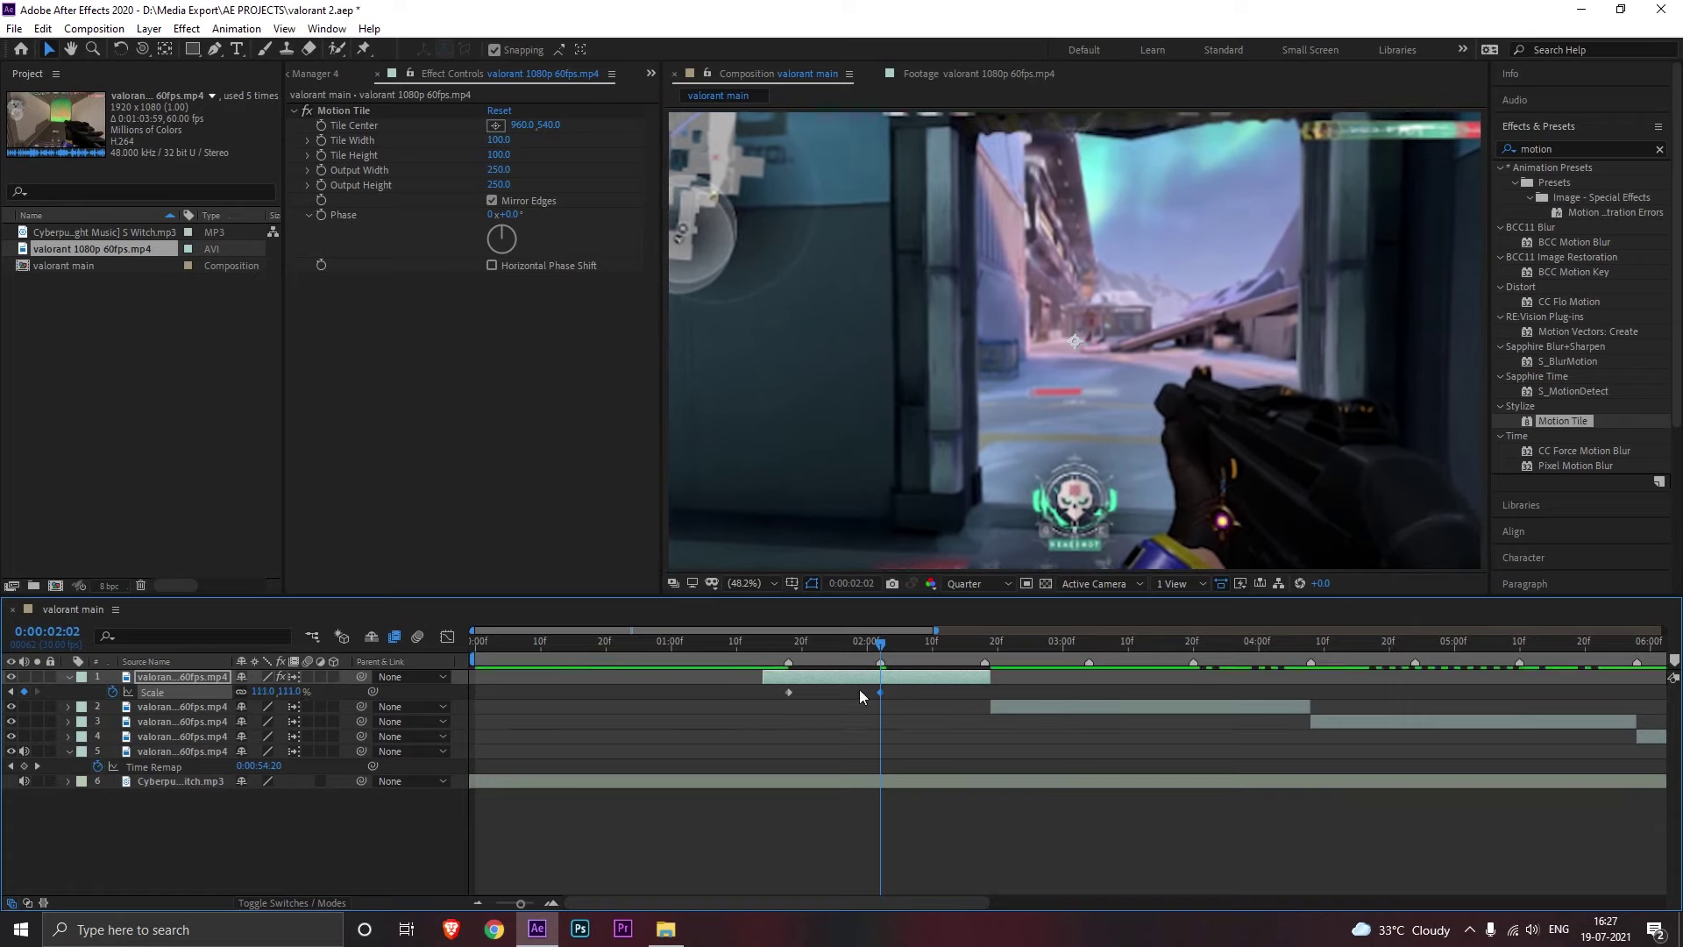
Step: Move the 111% Scale keyframe earlier, between the two beat markers, and set Scale back to 100% at 0:00:02:02
left_click_drag(880, 692, 841, 692)
type("100")
key("Return")
Step: Easy-ease the three Scale keyframes, shape a steep speed peak at the first one in the speed graph, and preview the zoom
left_click_drag(884, 647, 718, 692)
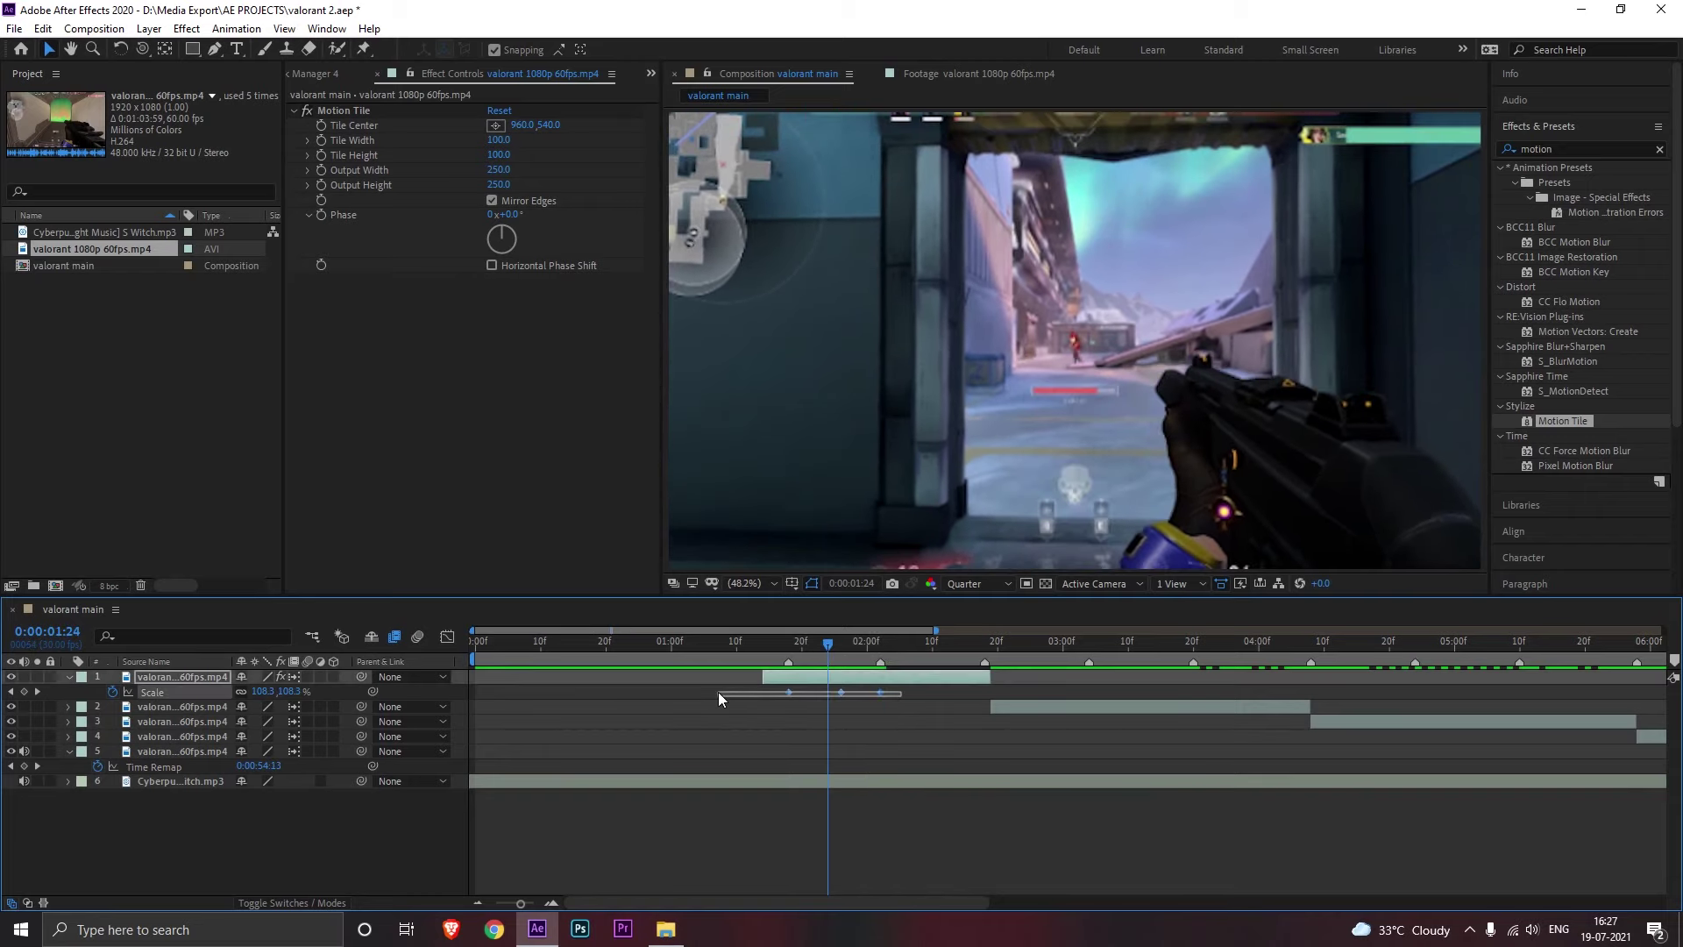
left_click(448, 638)
left_click(892, 883)
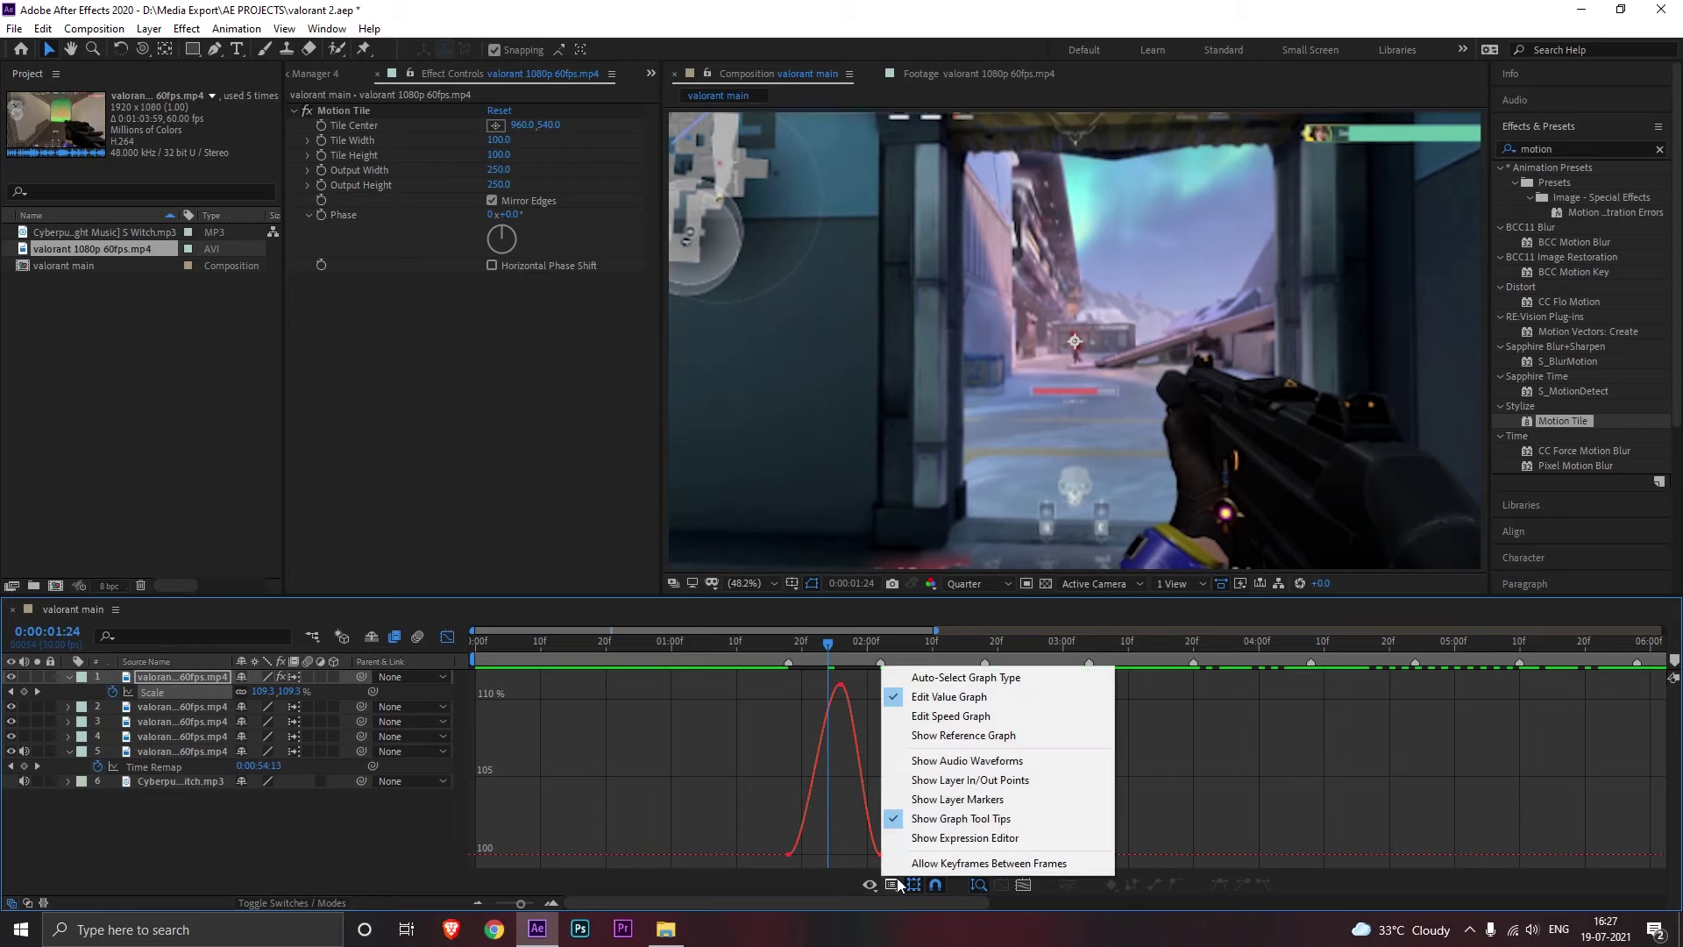
left_click(947, 718)
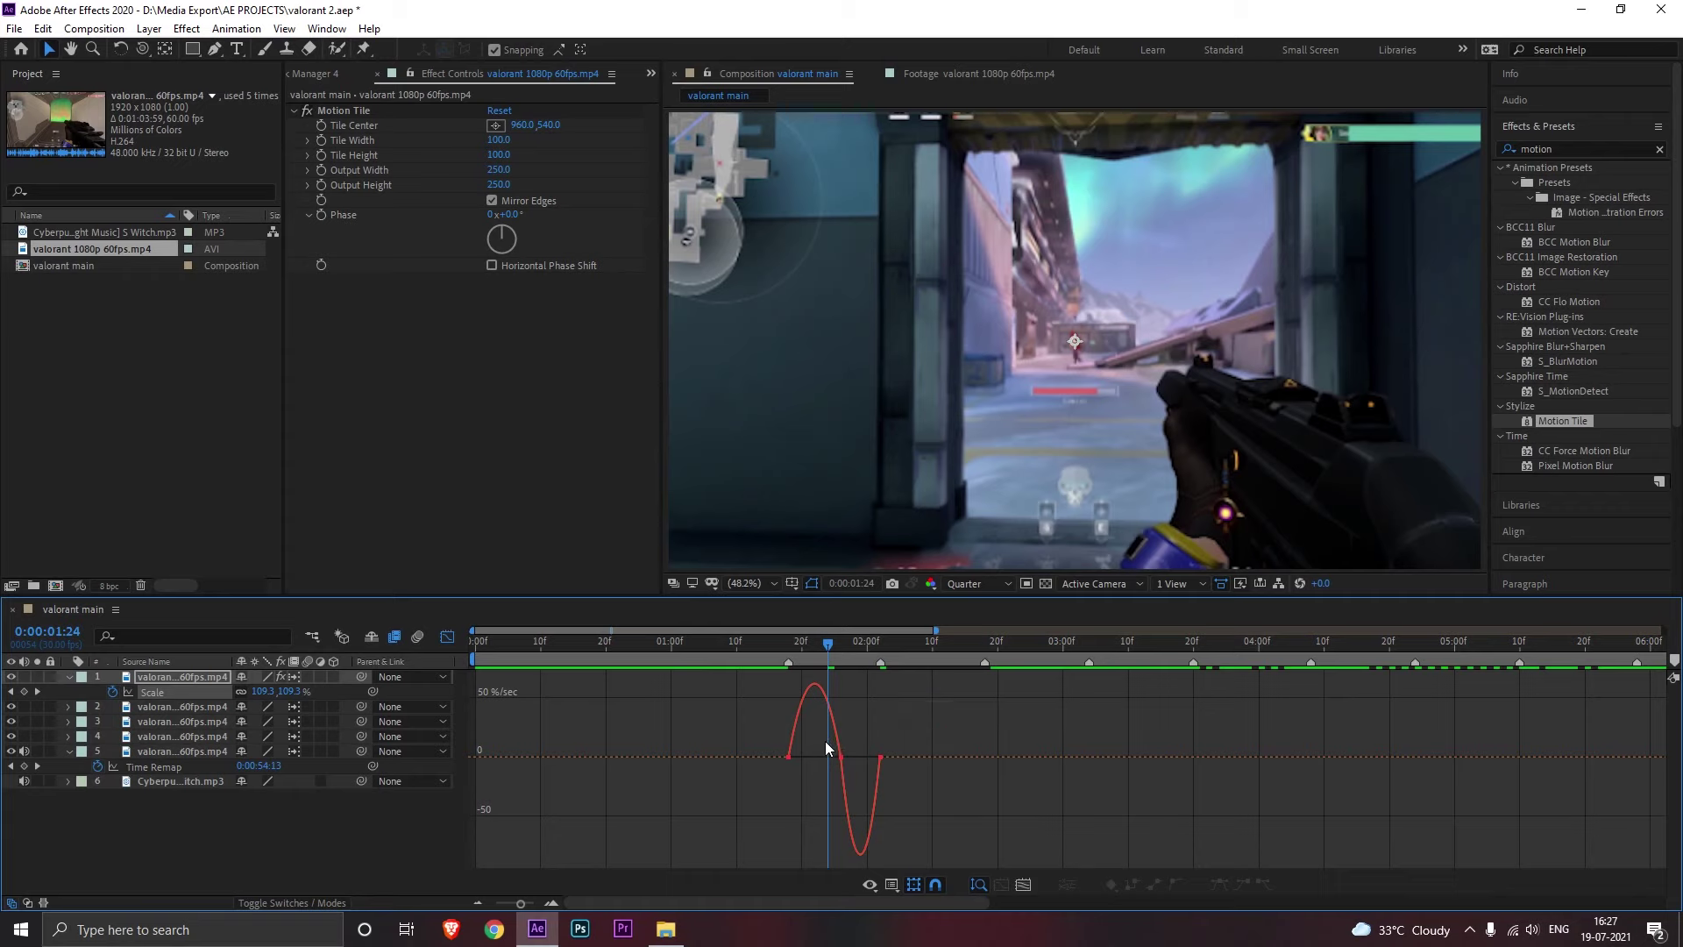
mouse_move(860, 770)
left_mouse_down()
mouse_move(802, 757)
mouse_move(799, 779)
mouse_move(798, 752)
mouse_move(832, 767)
left_mouse_up()
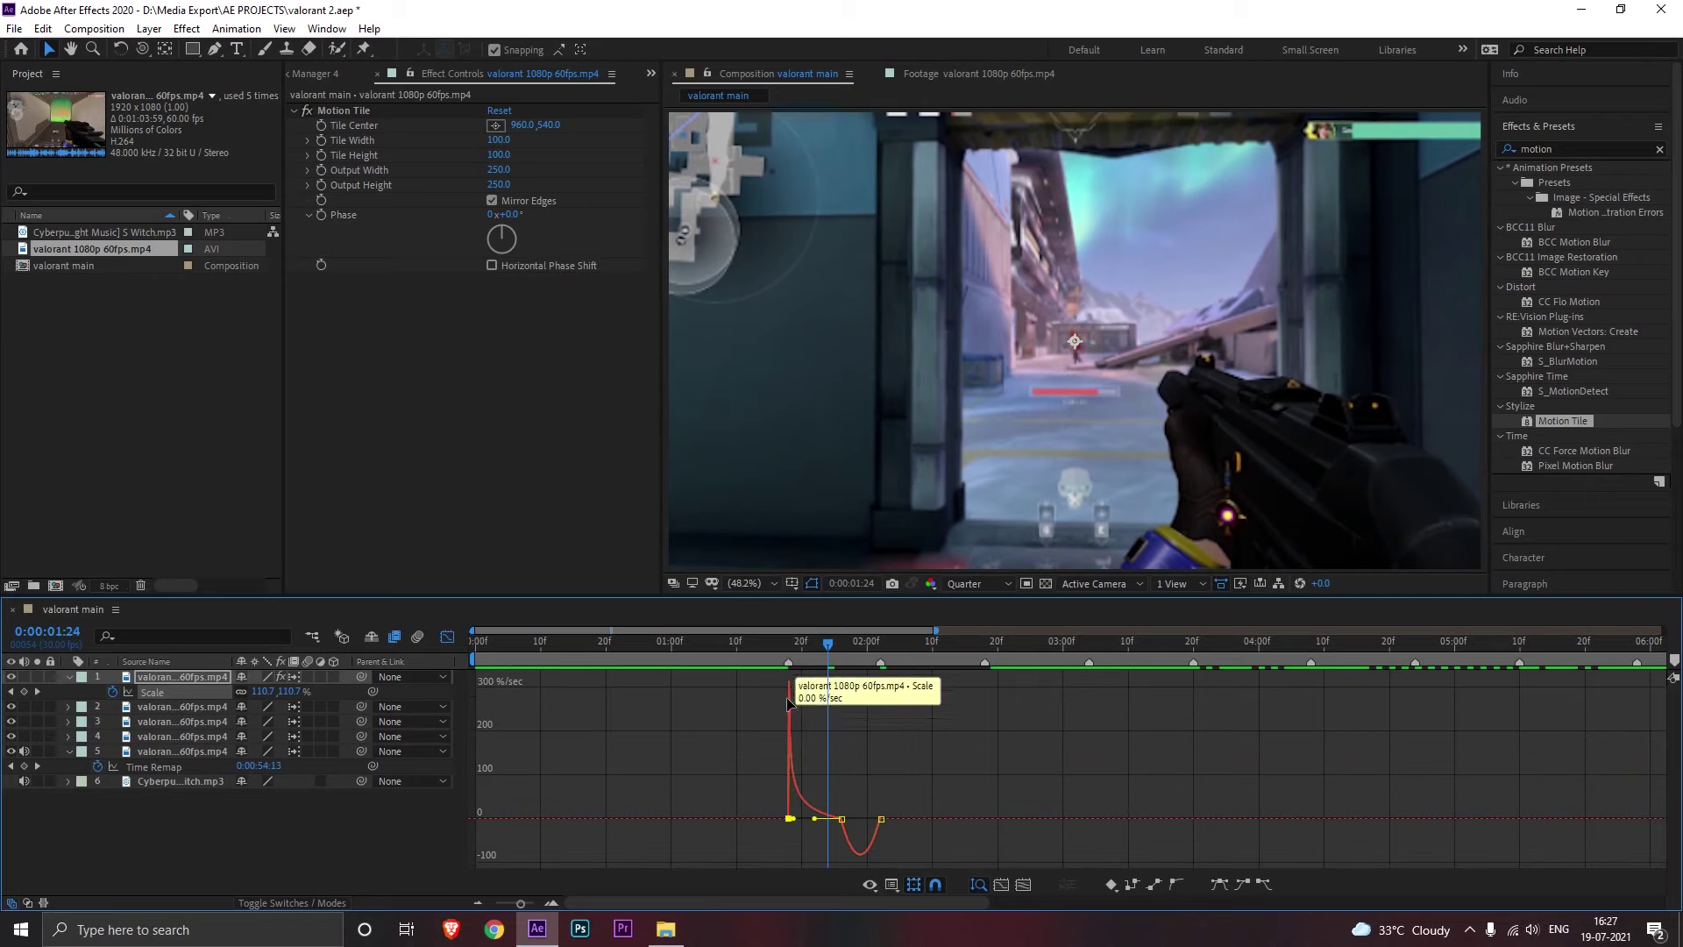
left_click_drag(796, 652, 782, 654)
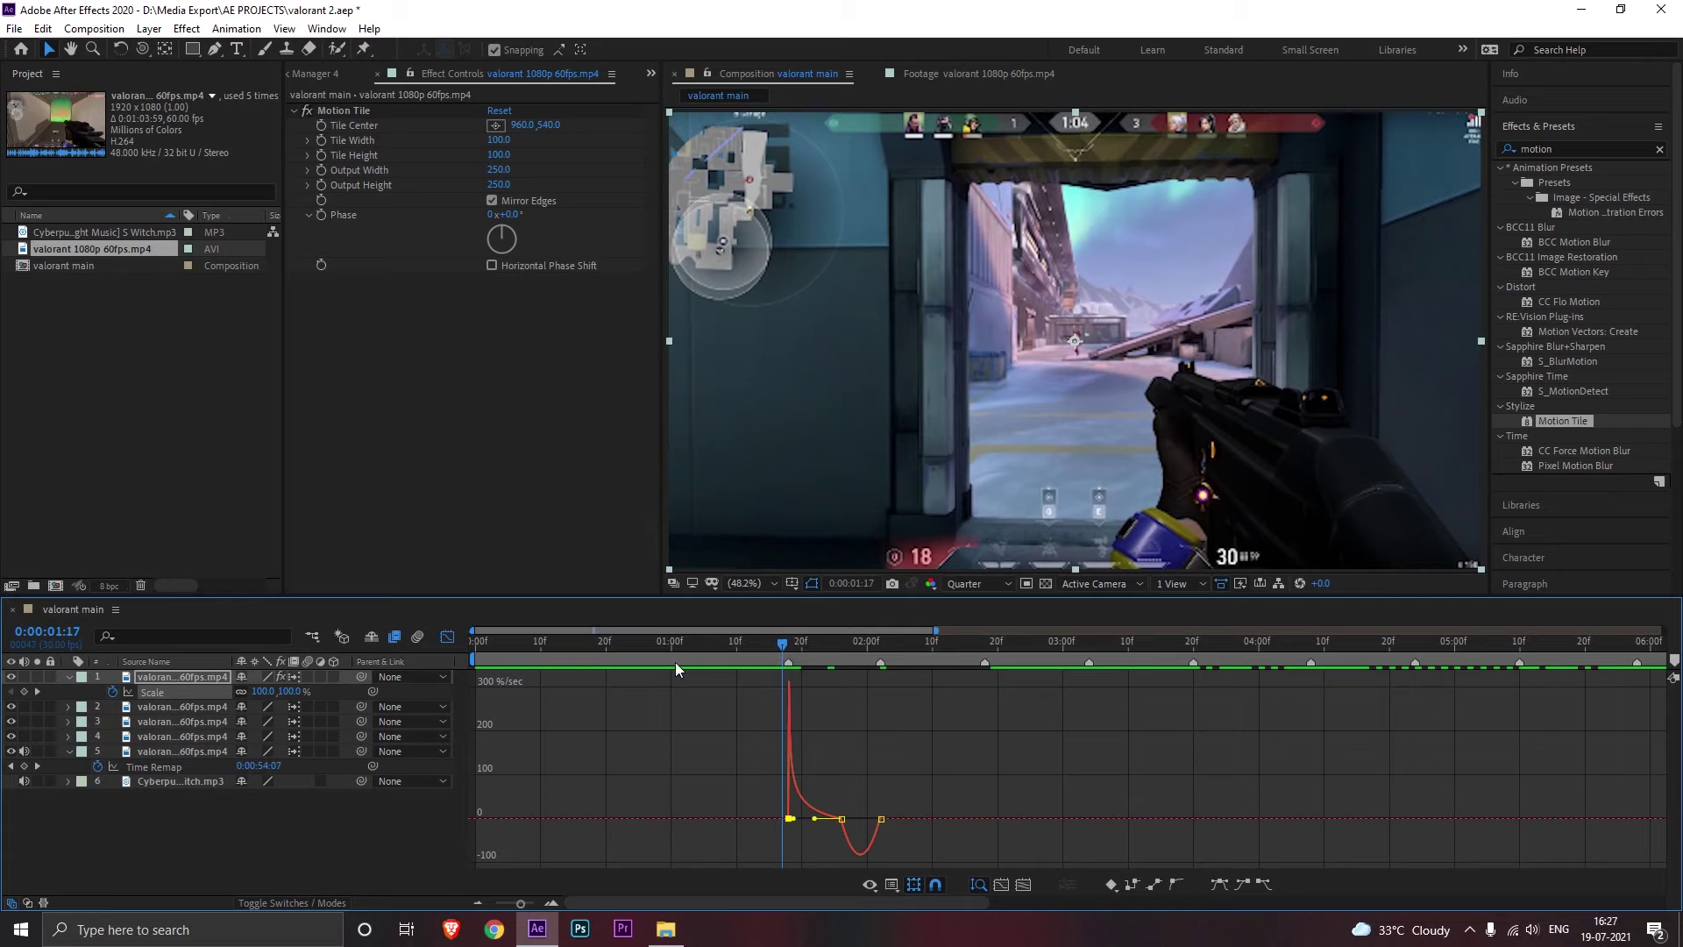
left_click(447, 638)
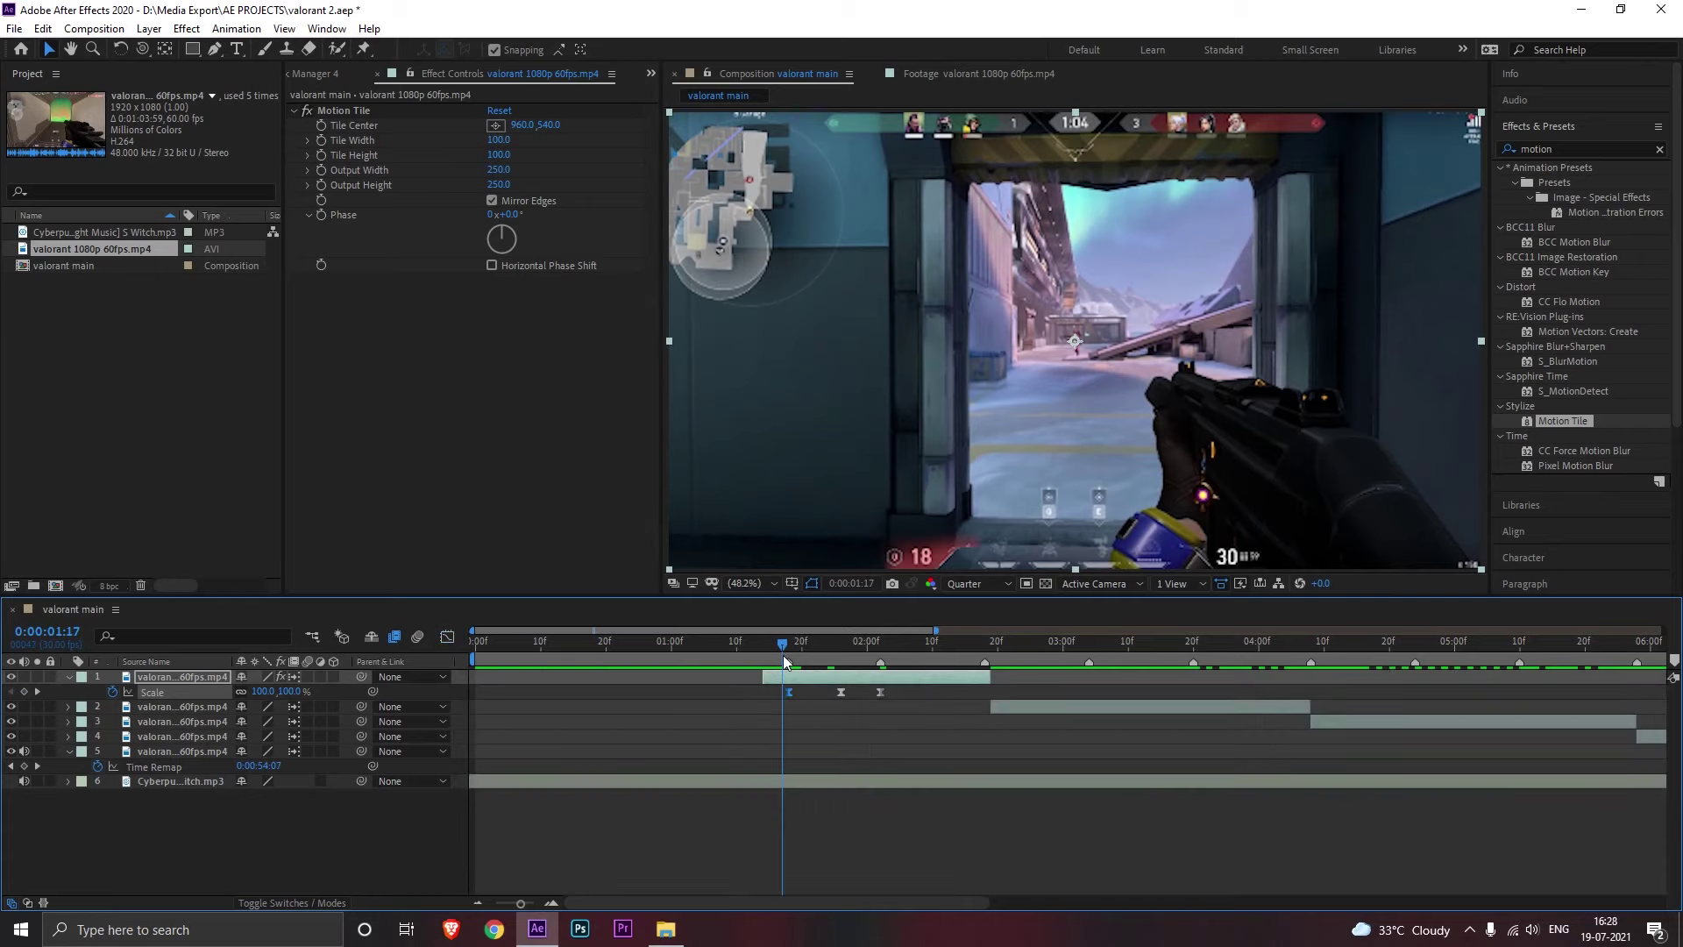
key("space")
key("space")
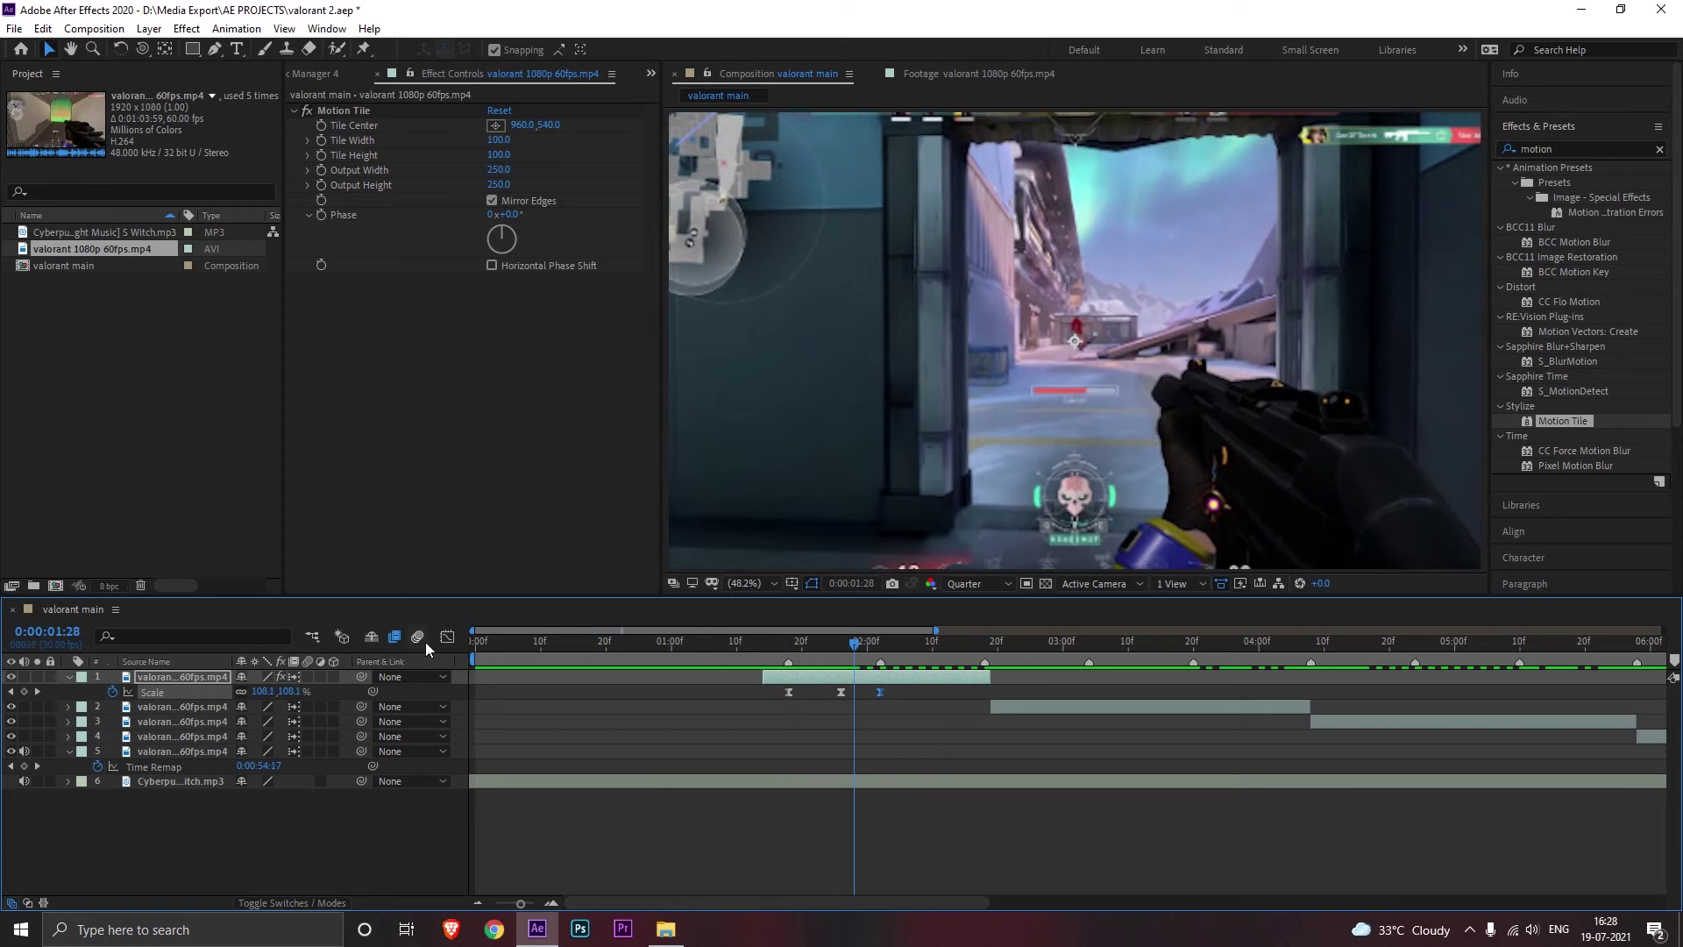
Step: Adjust the middle Scale keyframe's outgoing speed curve in the Graph Editor and preview the zoom pulse
left_click(447, 638)
left_click(843, 818)
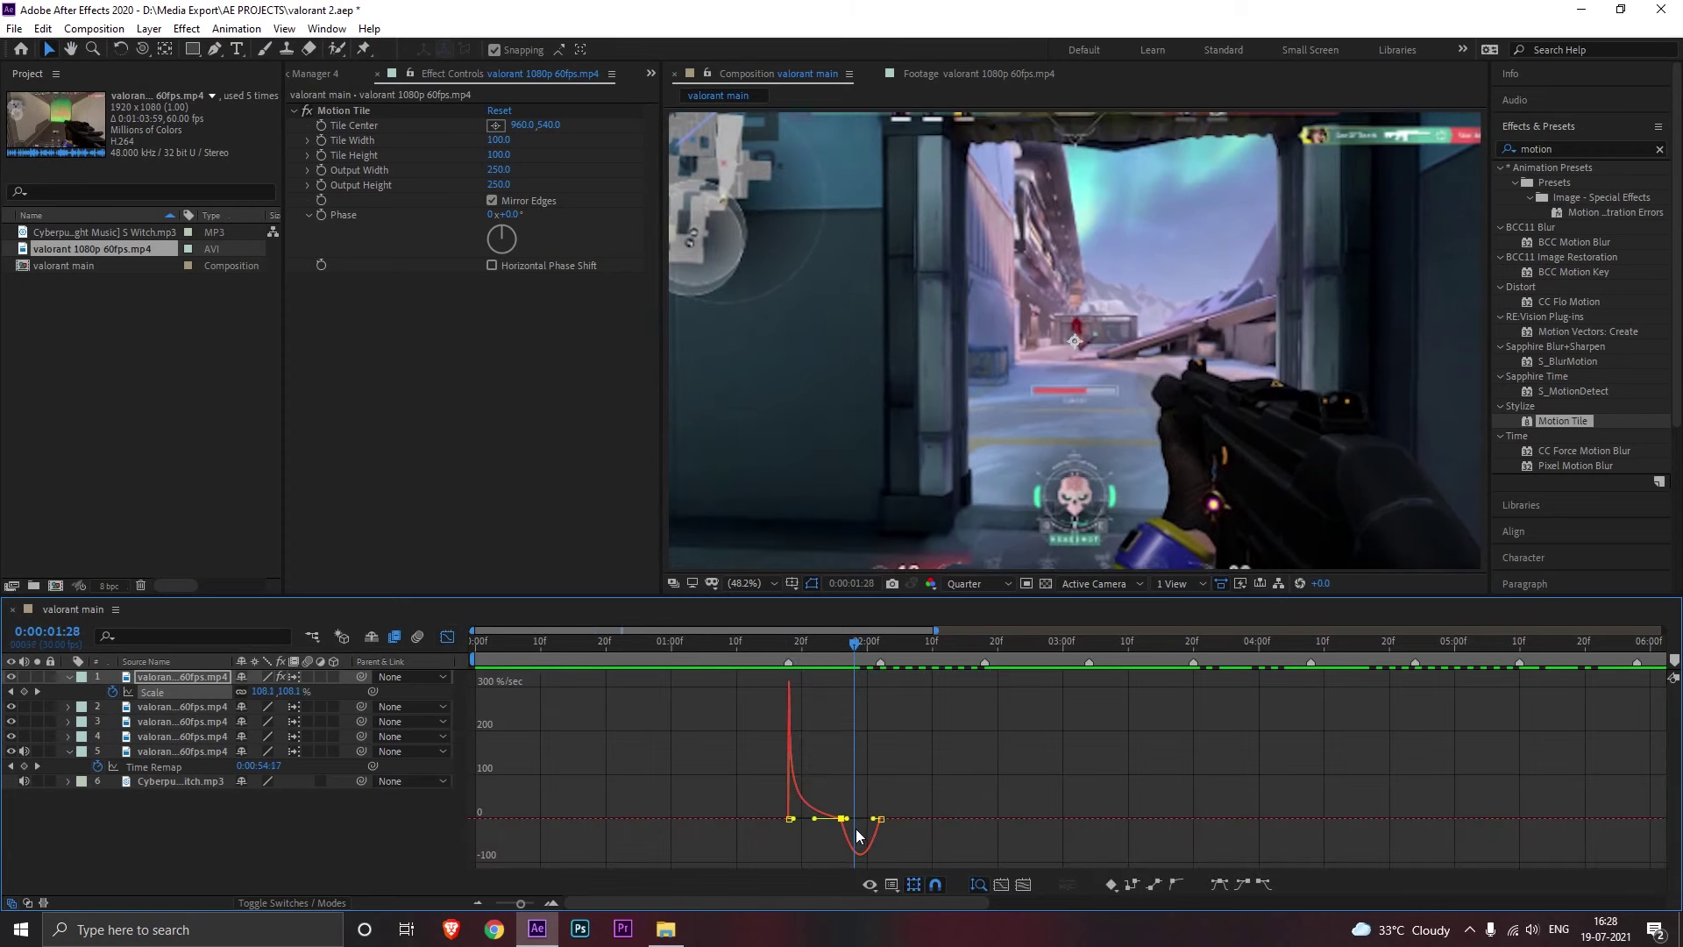
left_click_drag(848, 819, 880, 788)
mouse_move(814, 655)
left_mouse_down()
mouse_move(770, 656)
mouse_move(796, 655)
left_mouse_up()
left_click(447, 636)
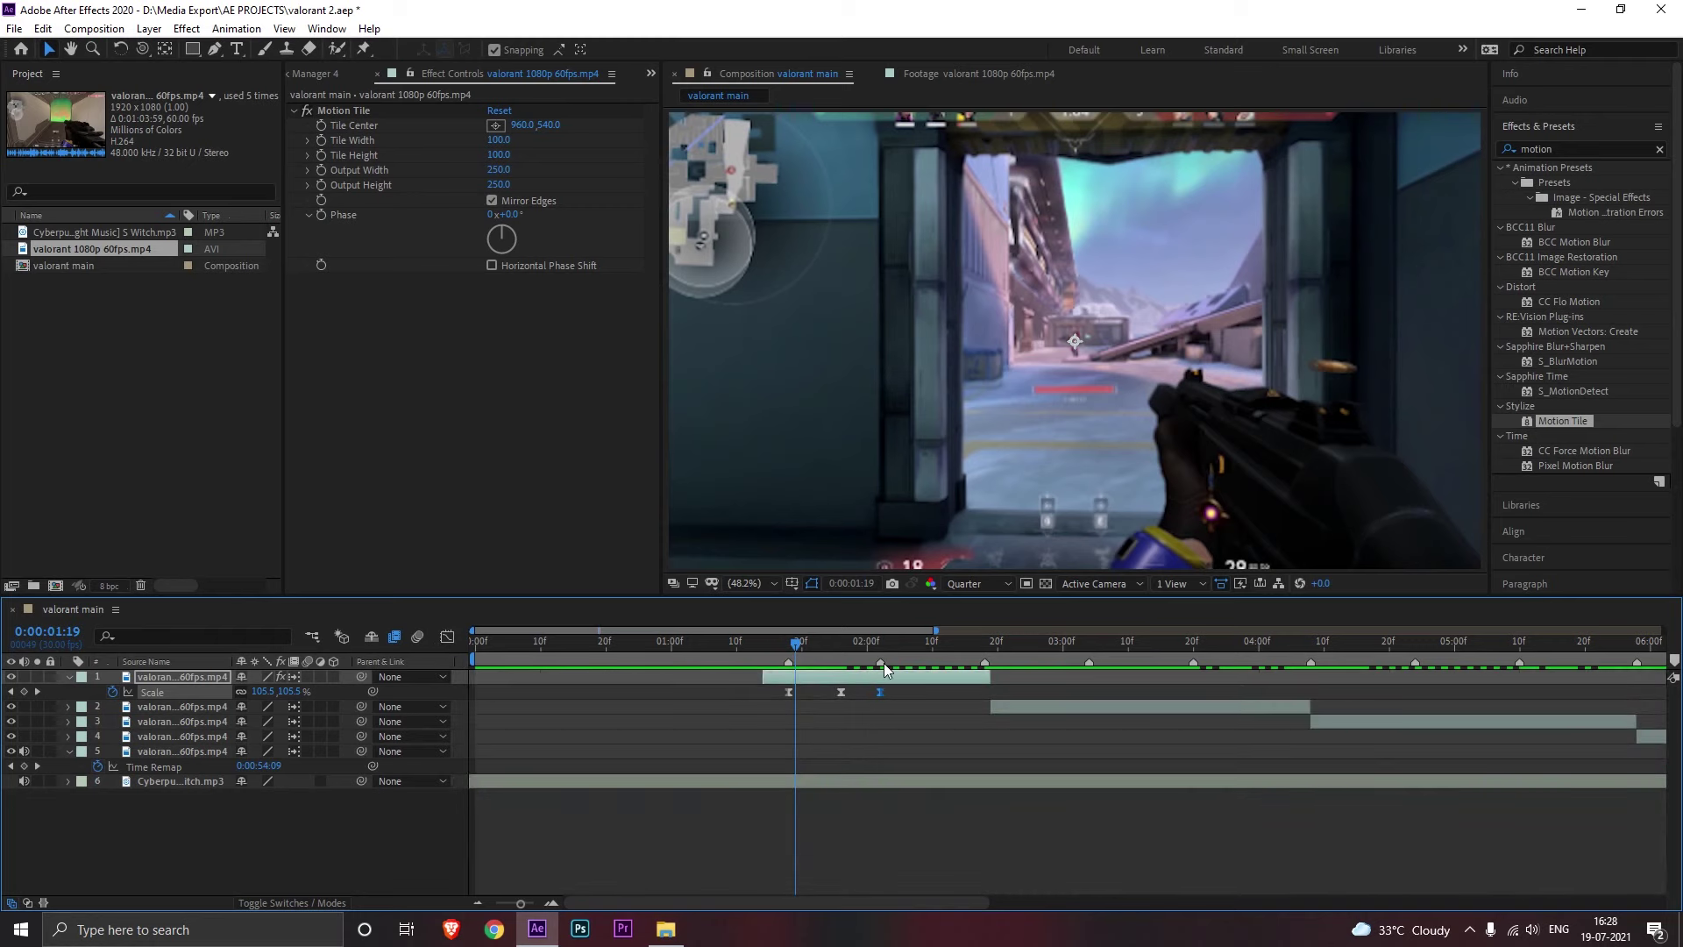
key("space")
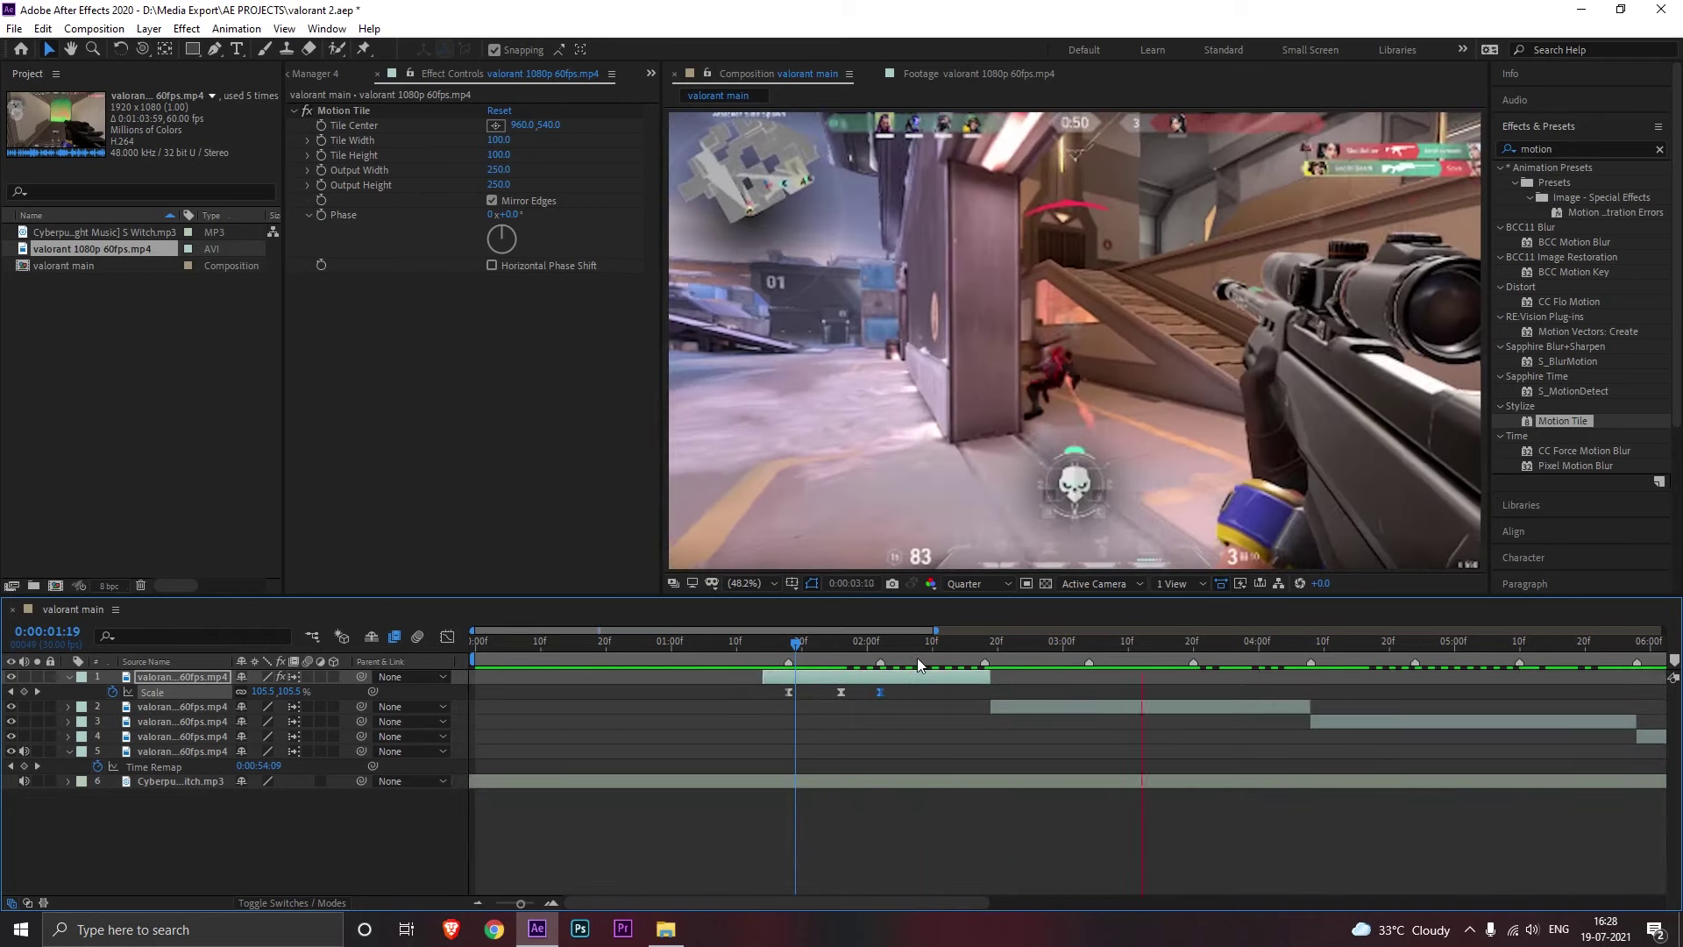
Step: Reveal the first clip's Position property with the current time at 0:00:02:15, near the clip's end
left_click_drag(996, 647, 962, 650)
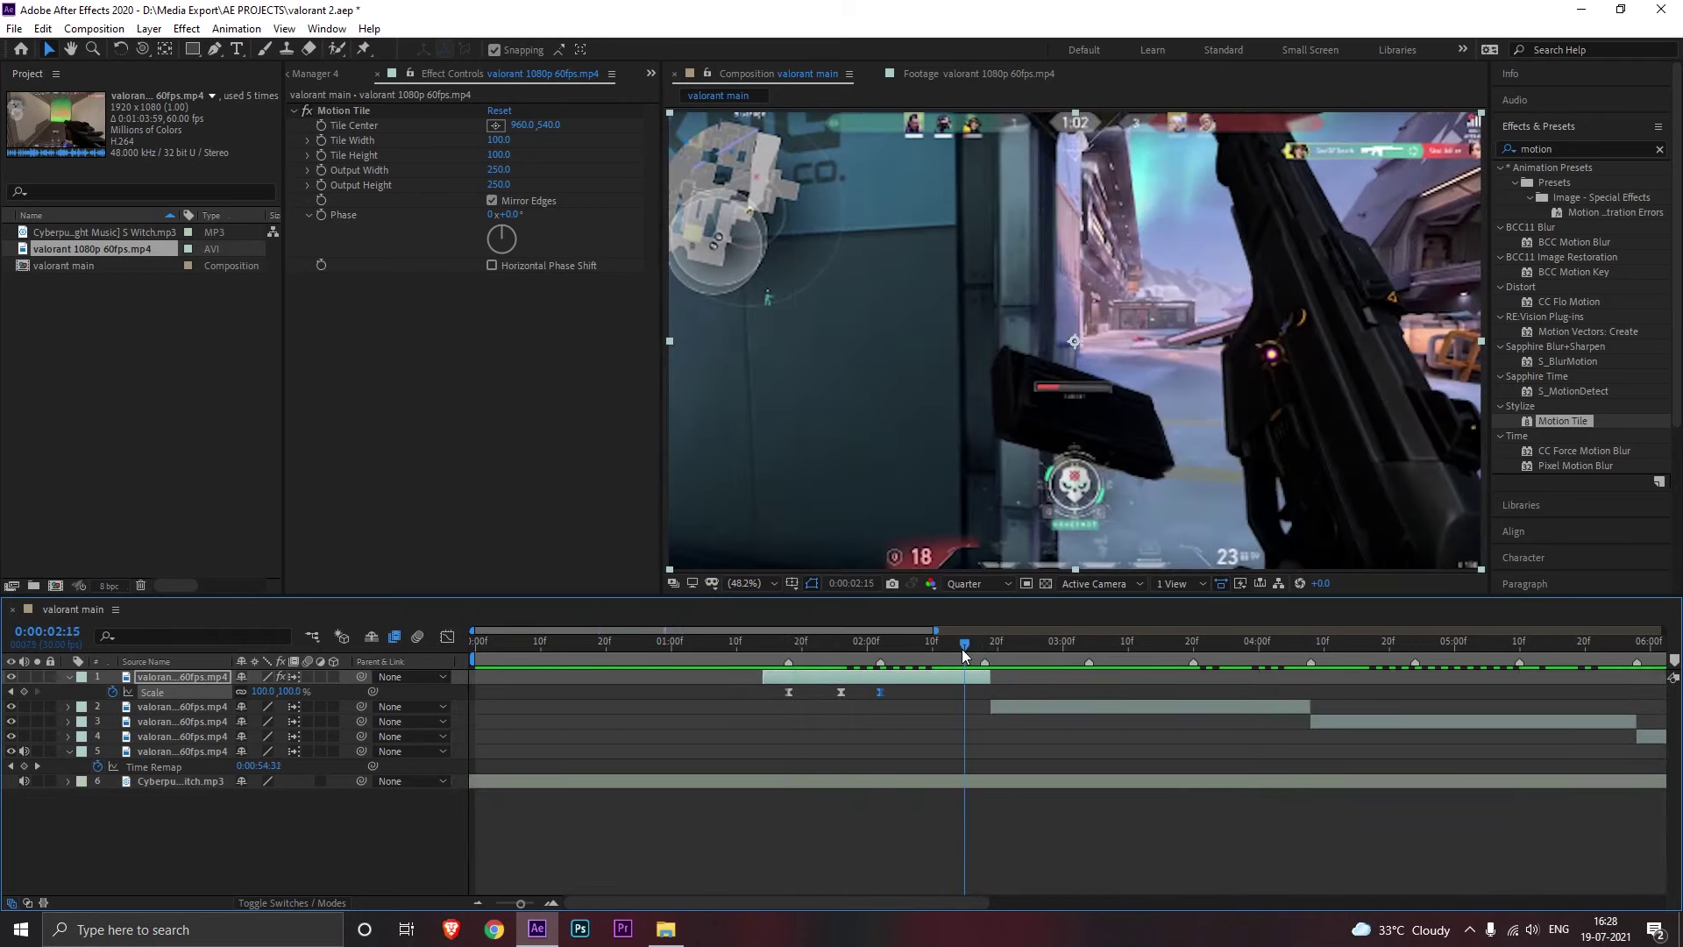
key("p")
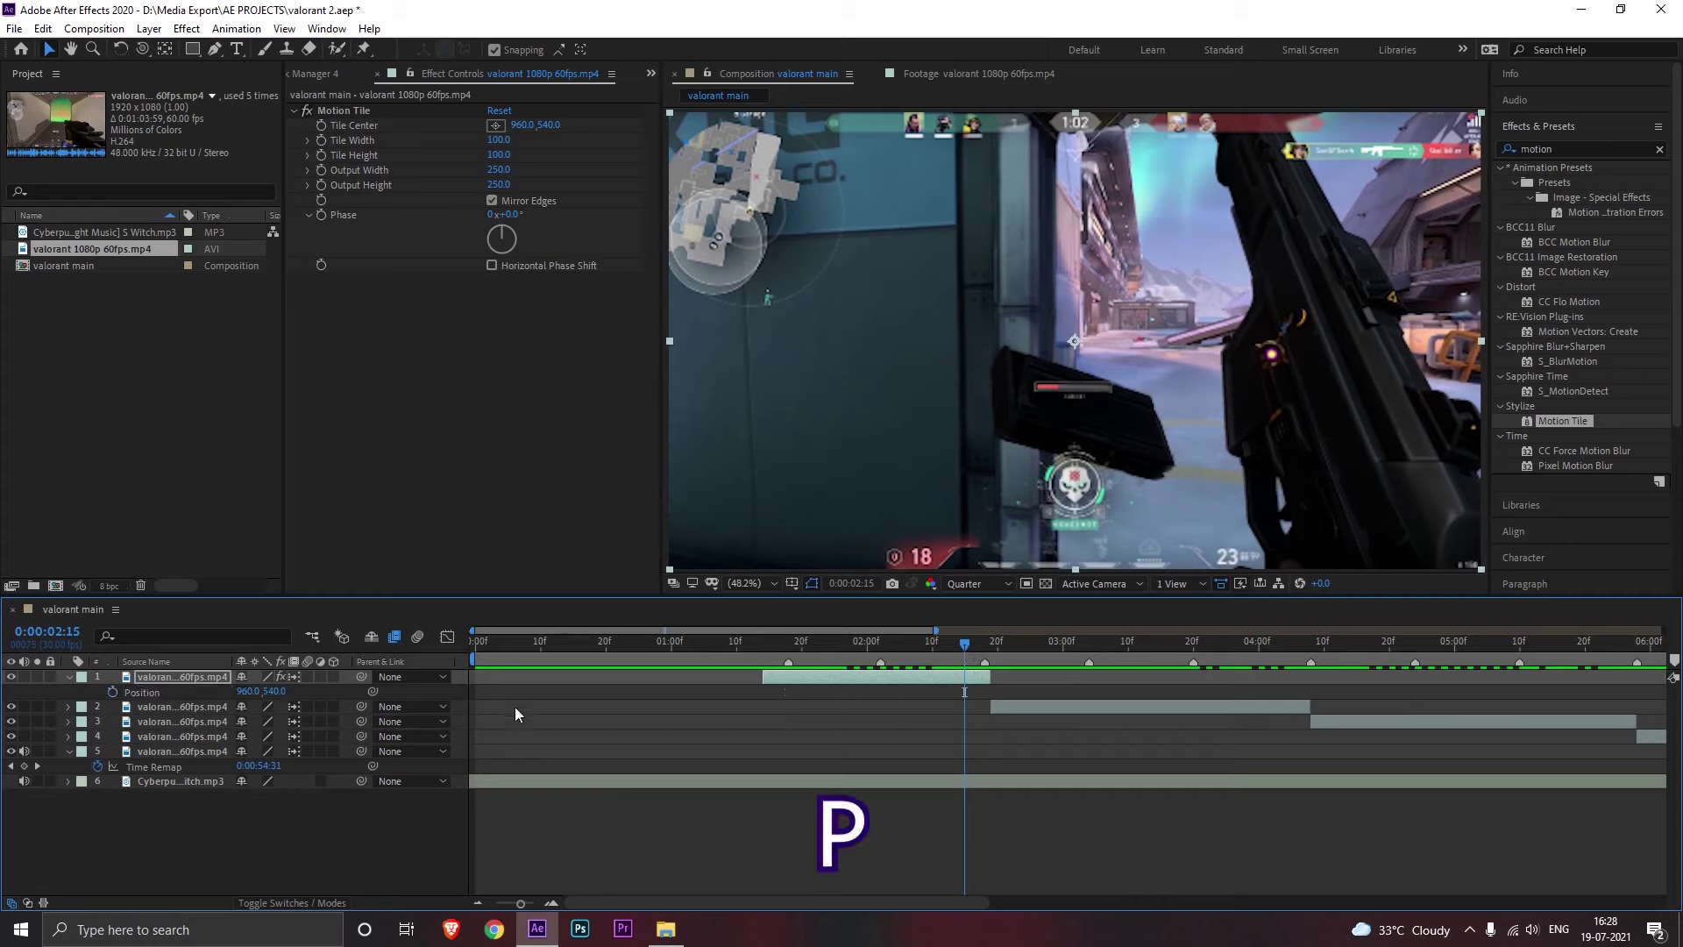
mouse_move(964, 645)
left_mouse_down()
mouse_move(988, 645)
mouse_move(966, 651)
left_mouse_up()
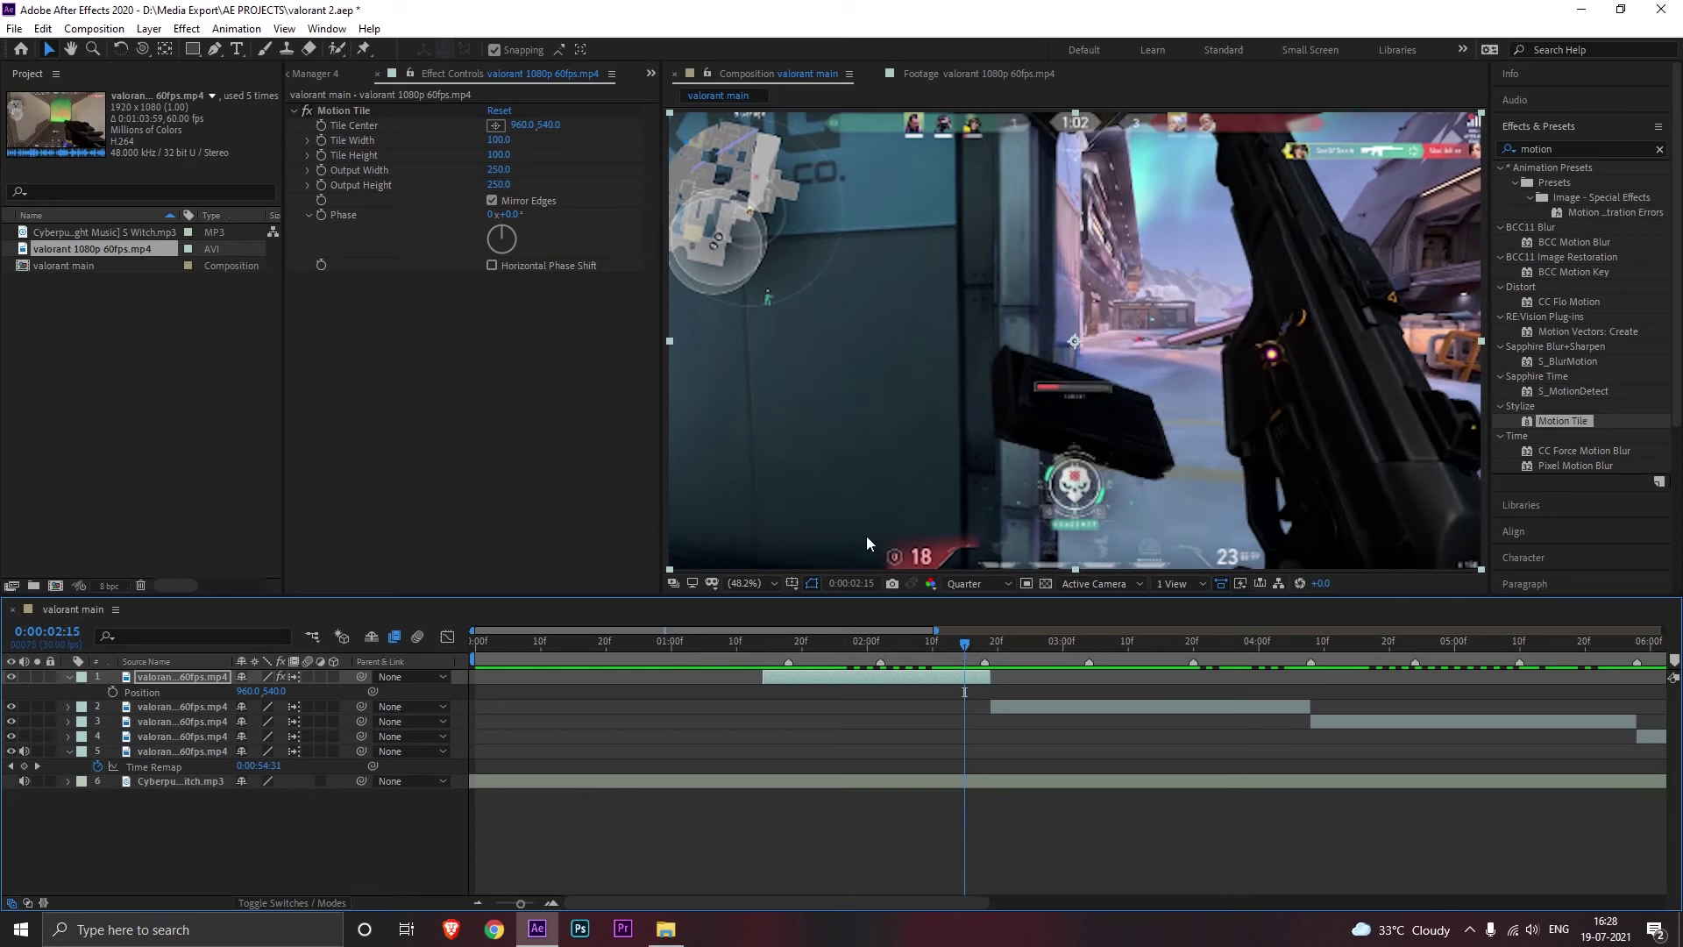
Step: Look through the Stretch presets of the Seamless Transitions pack in AEJuice Pack Manager
left_click(324, 77)
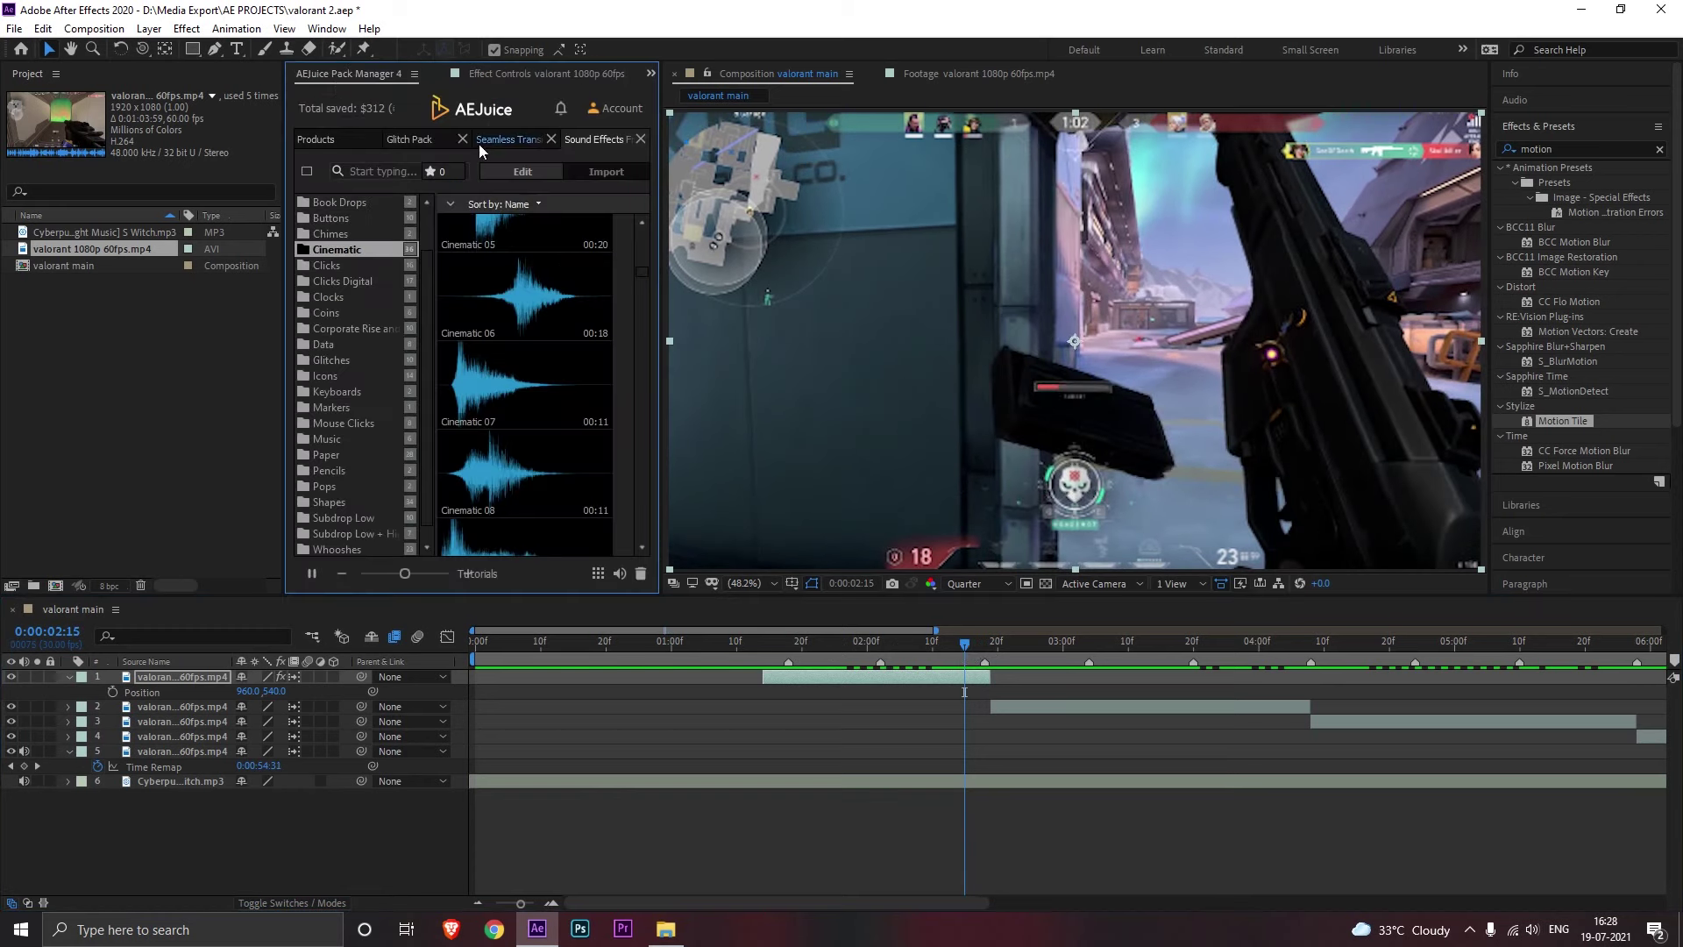
left_click(508, 141)
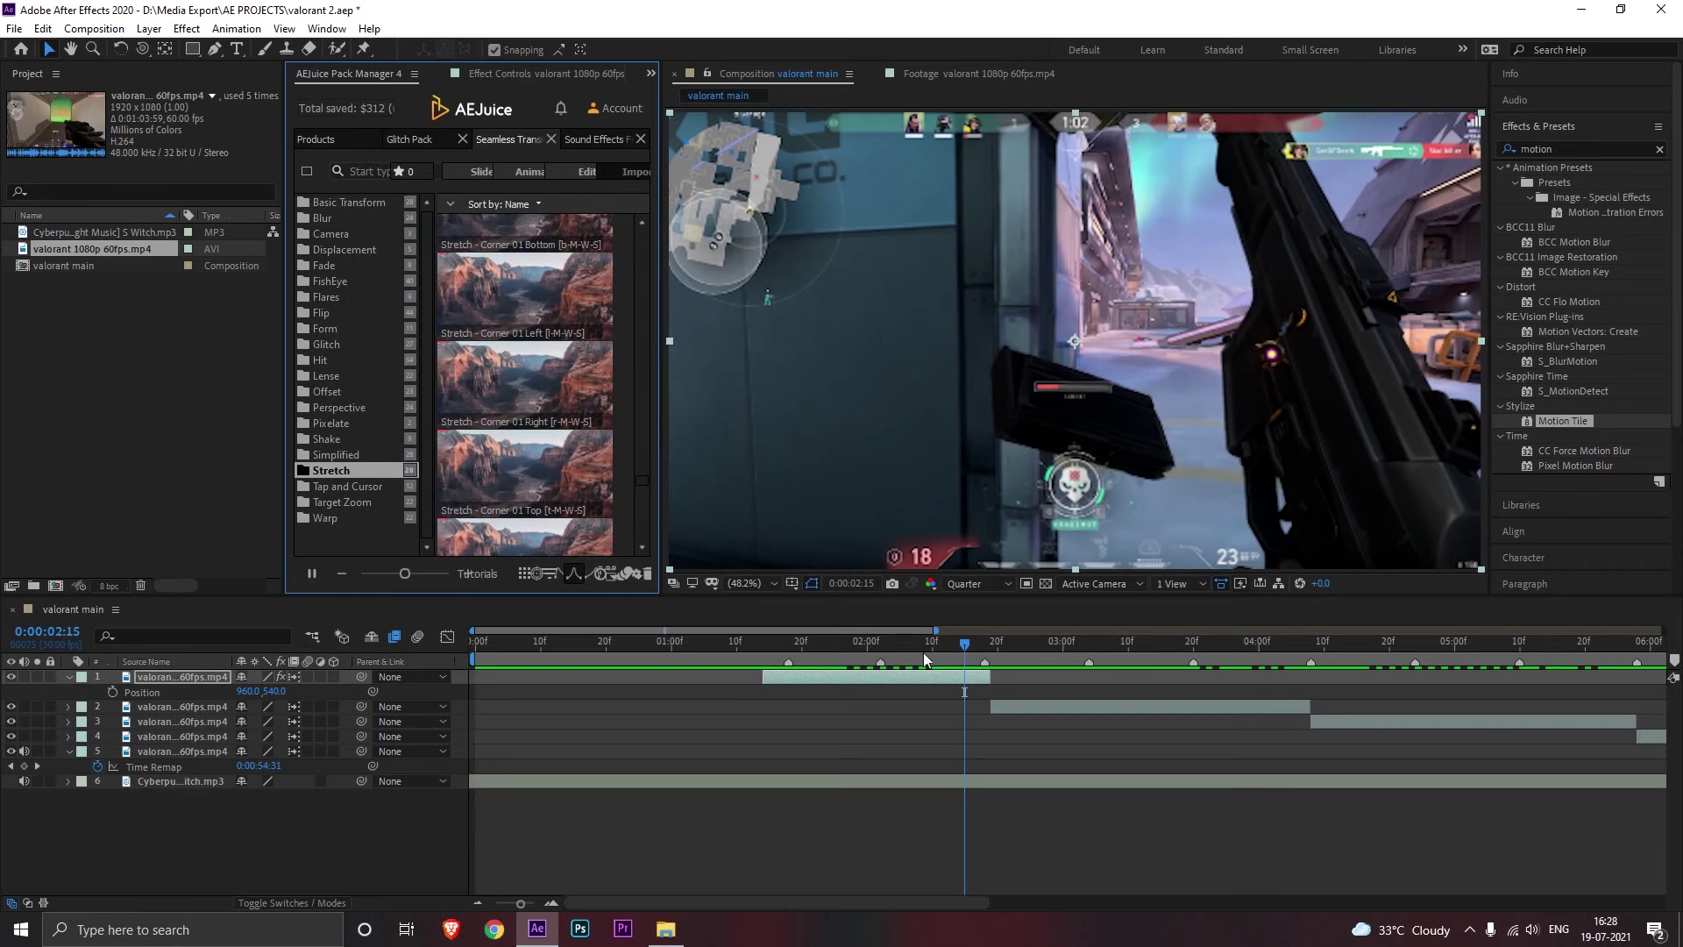
left_click(598, 140)
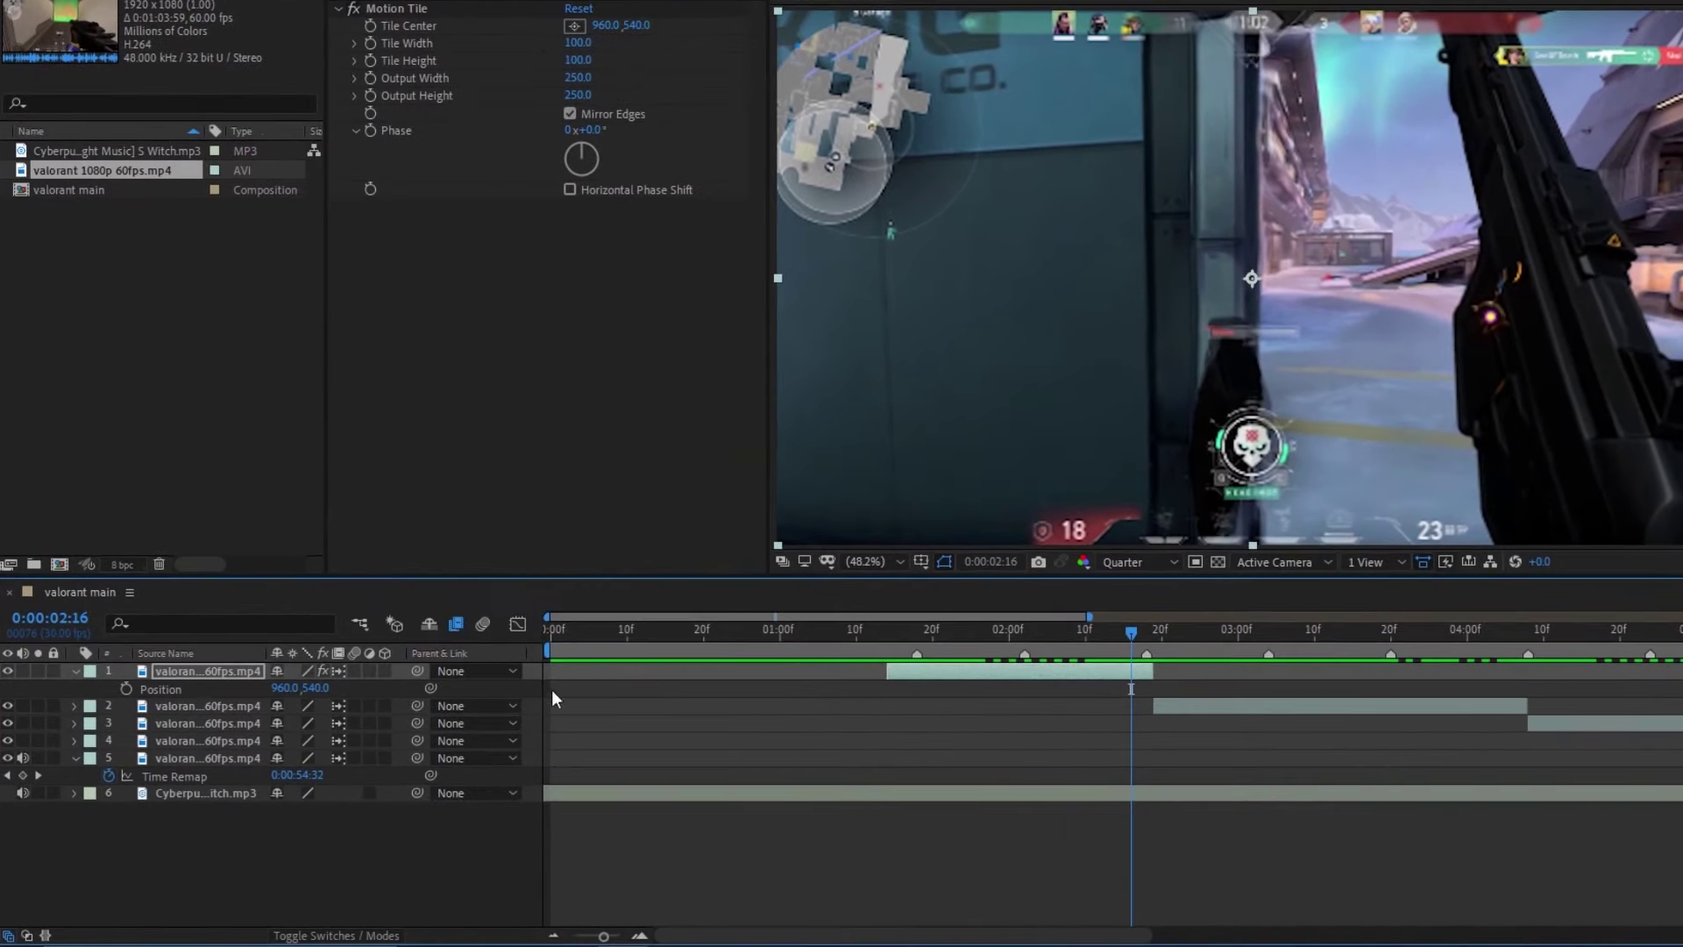
Step: Keyframe the first clip's Position from 960, 540 at 0:00:02:16 to 716, 540, with the second keyframe at the clip's end
left_click(125, 688)
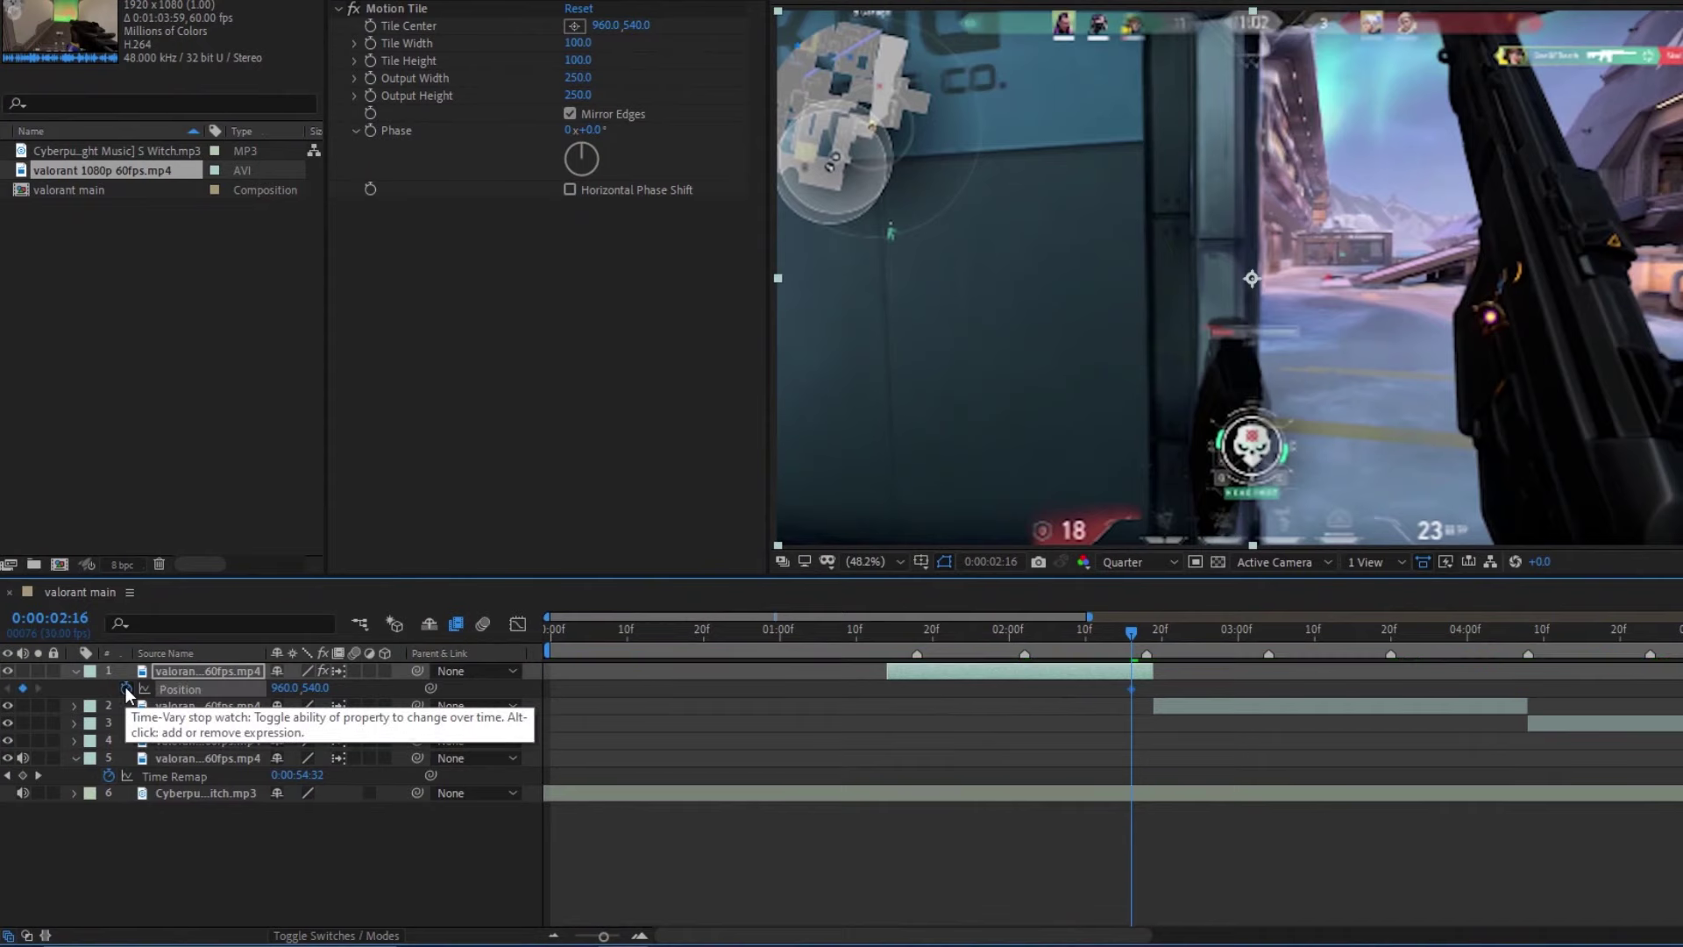
left_click_drag(1131, 631, 1145, 632)
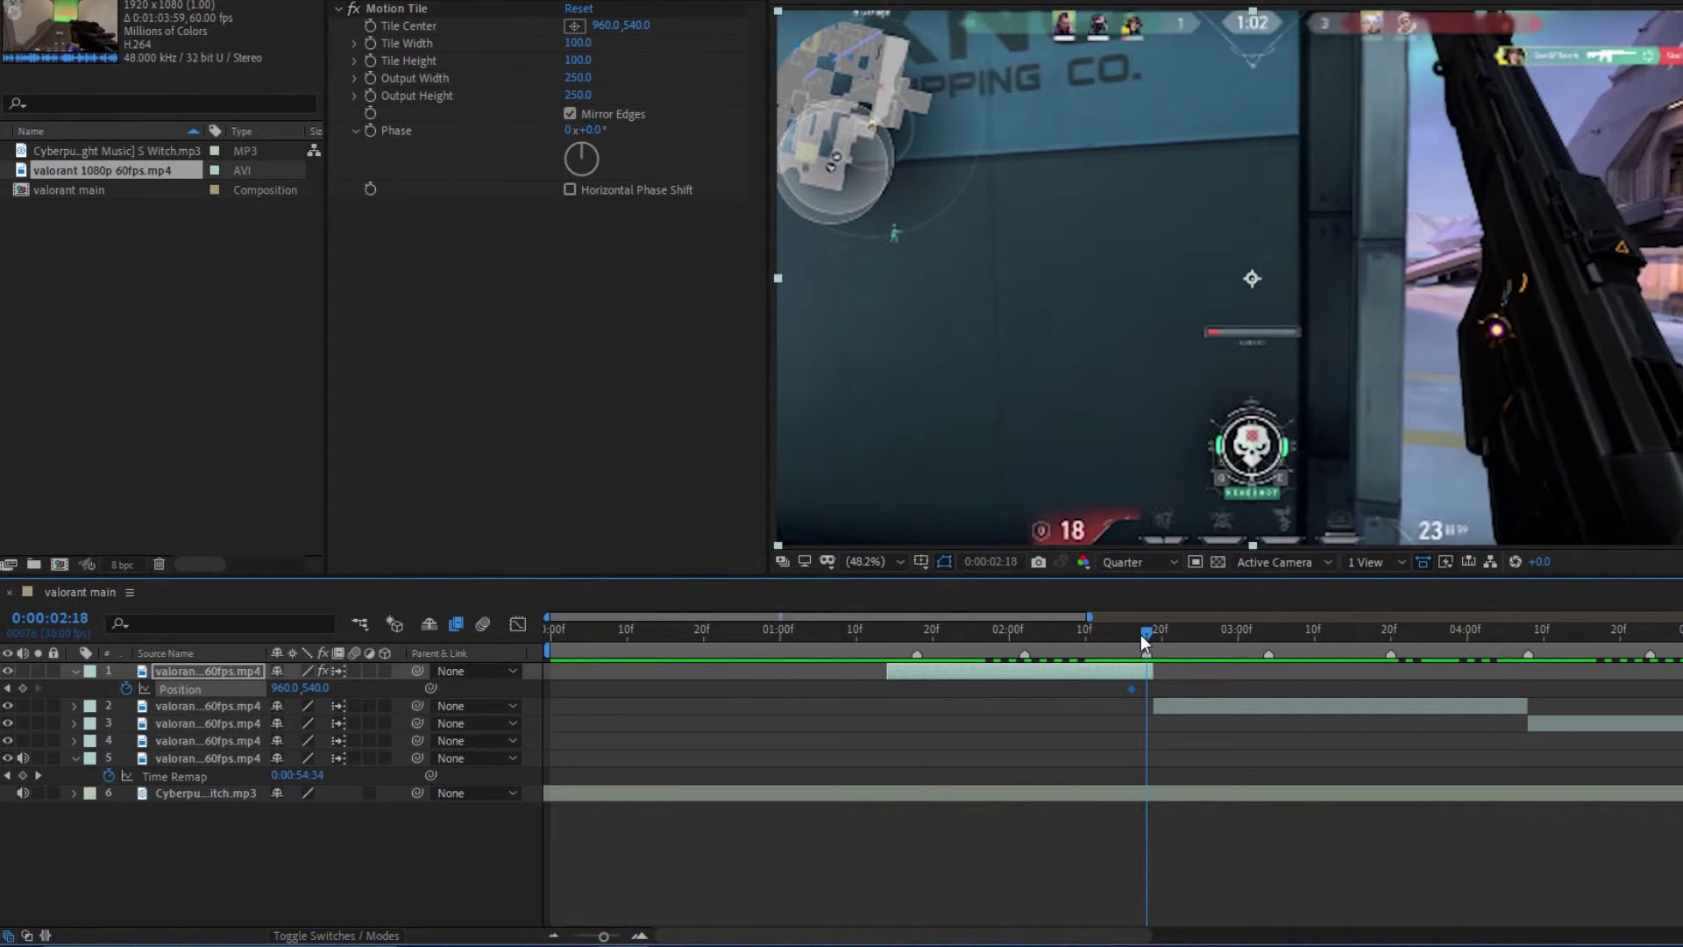
left_click_drag(279, 687, 30, 685)
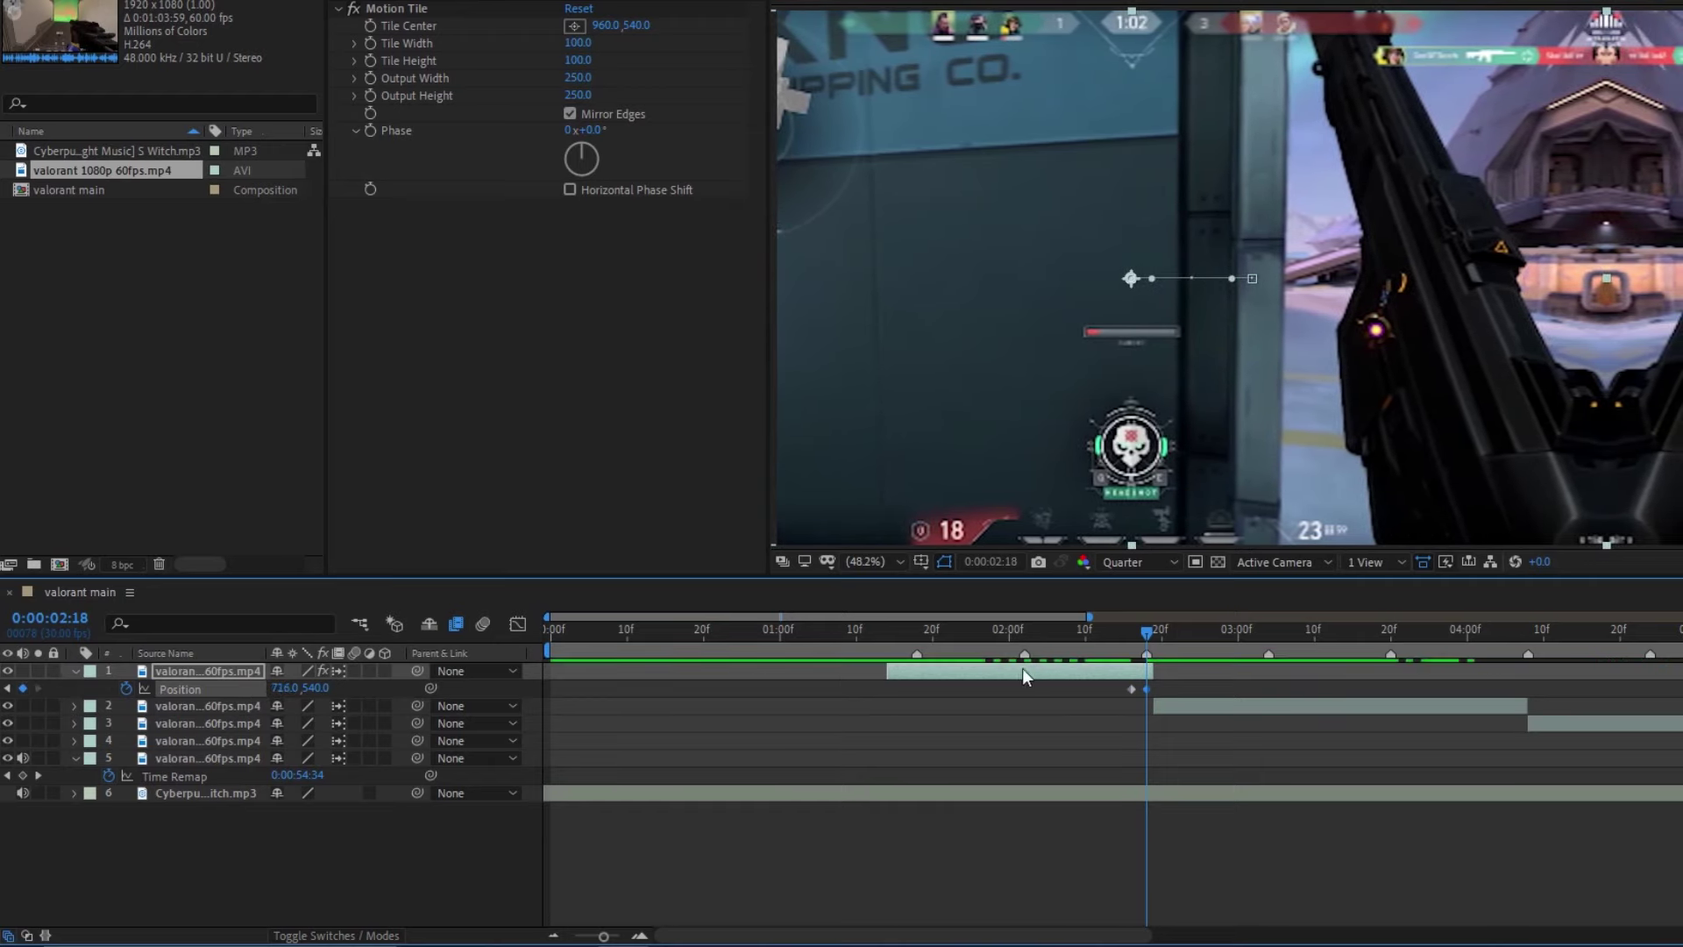
left_click_drag(1149, 689, 1156, 688)
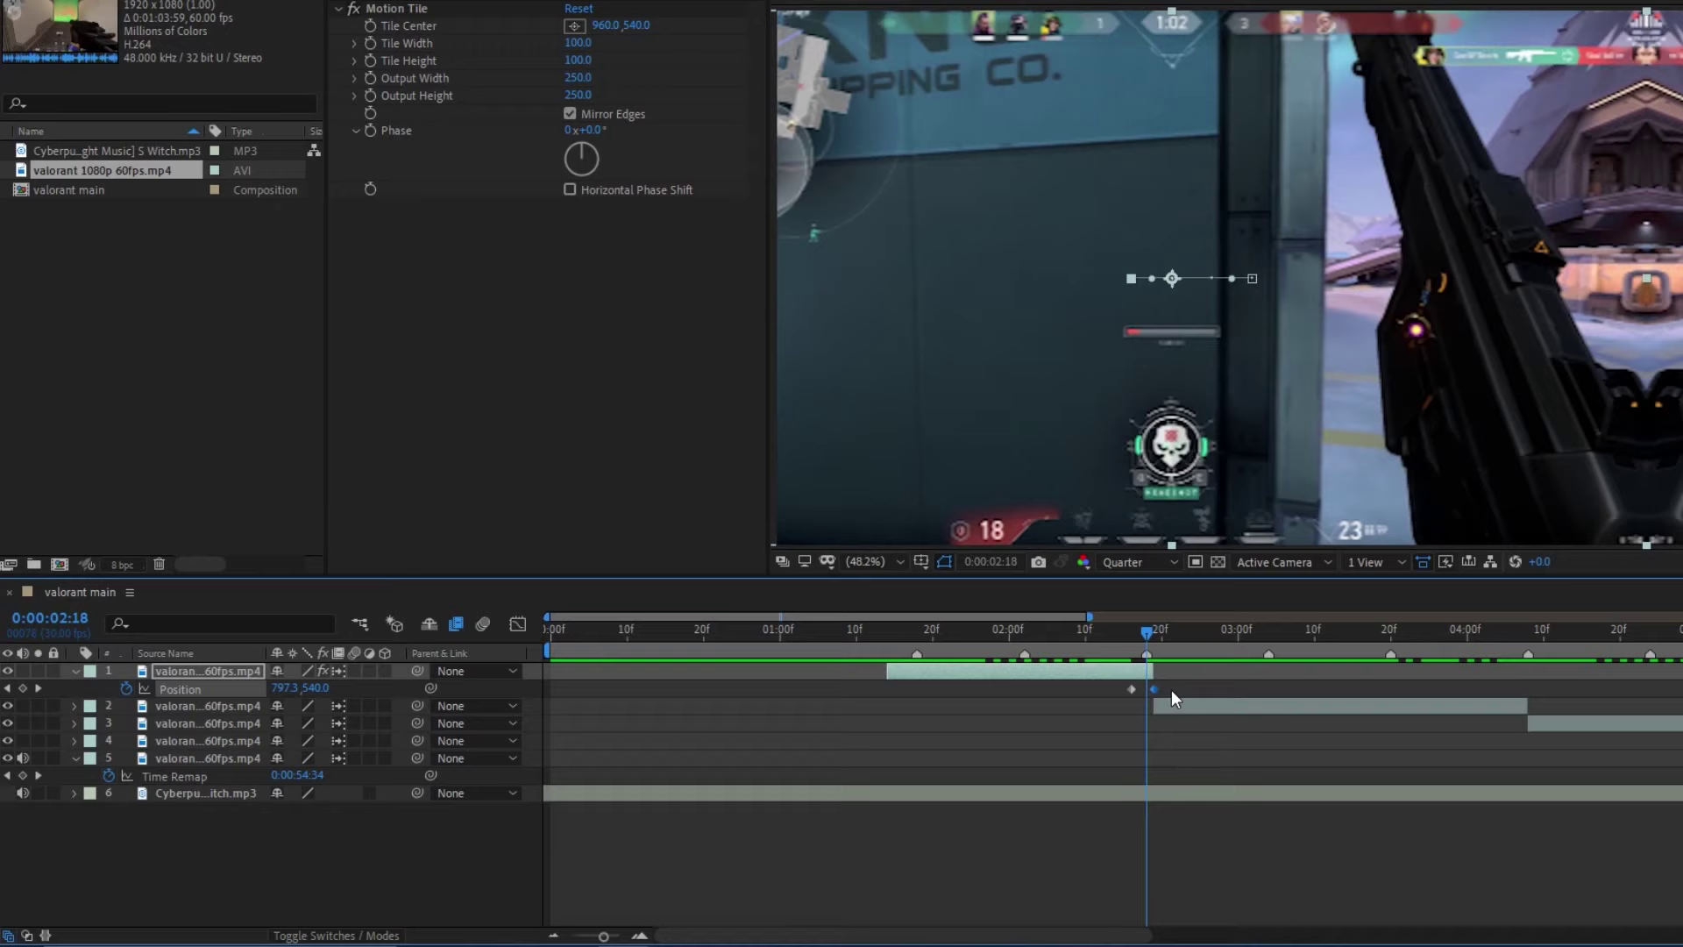
Step: Easy-ease the Position keyframes, shape their speed graph to peak near the cut, preview the slide, and close the Graph Editor
key("F9")
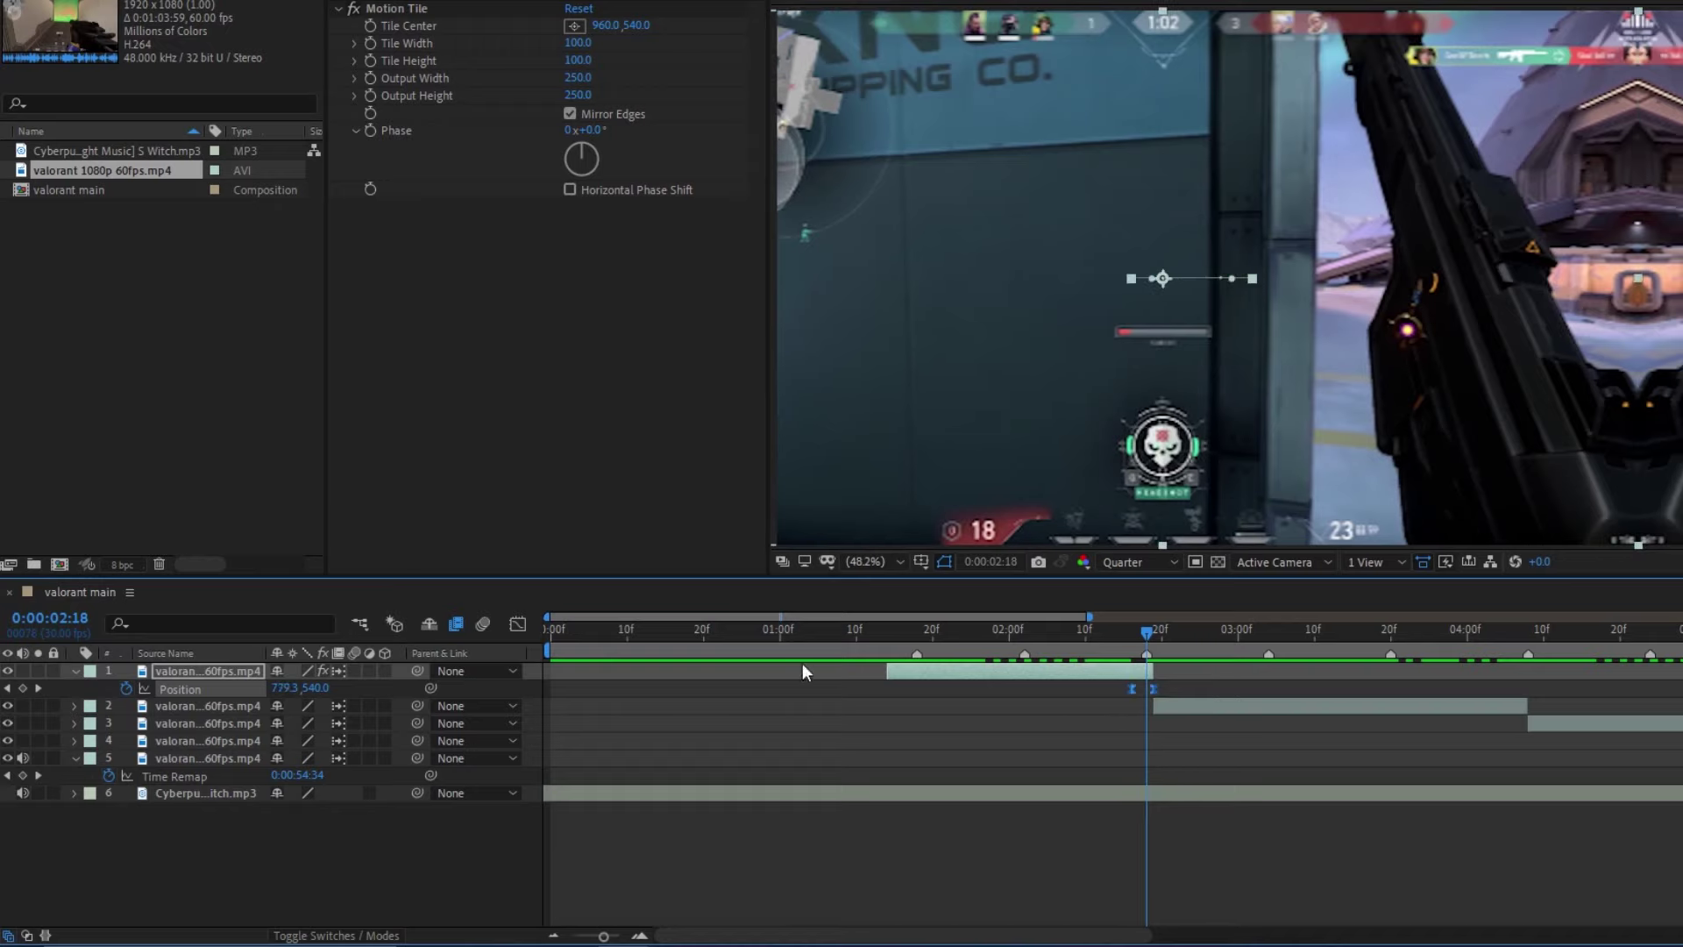
left_click(518, 624)
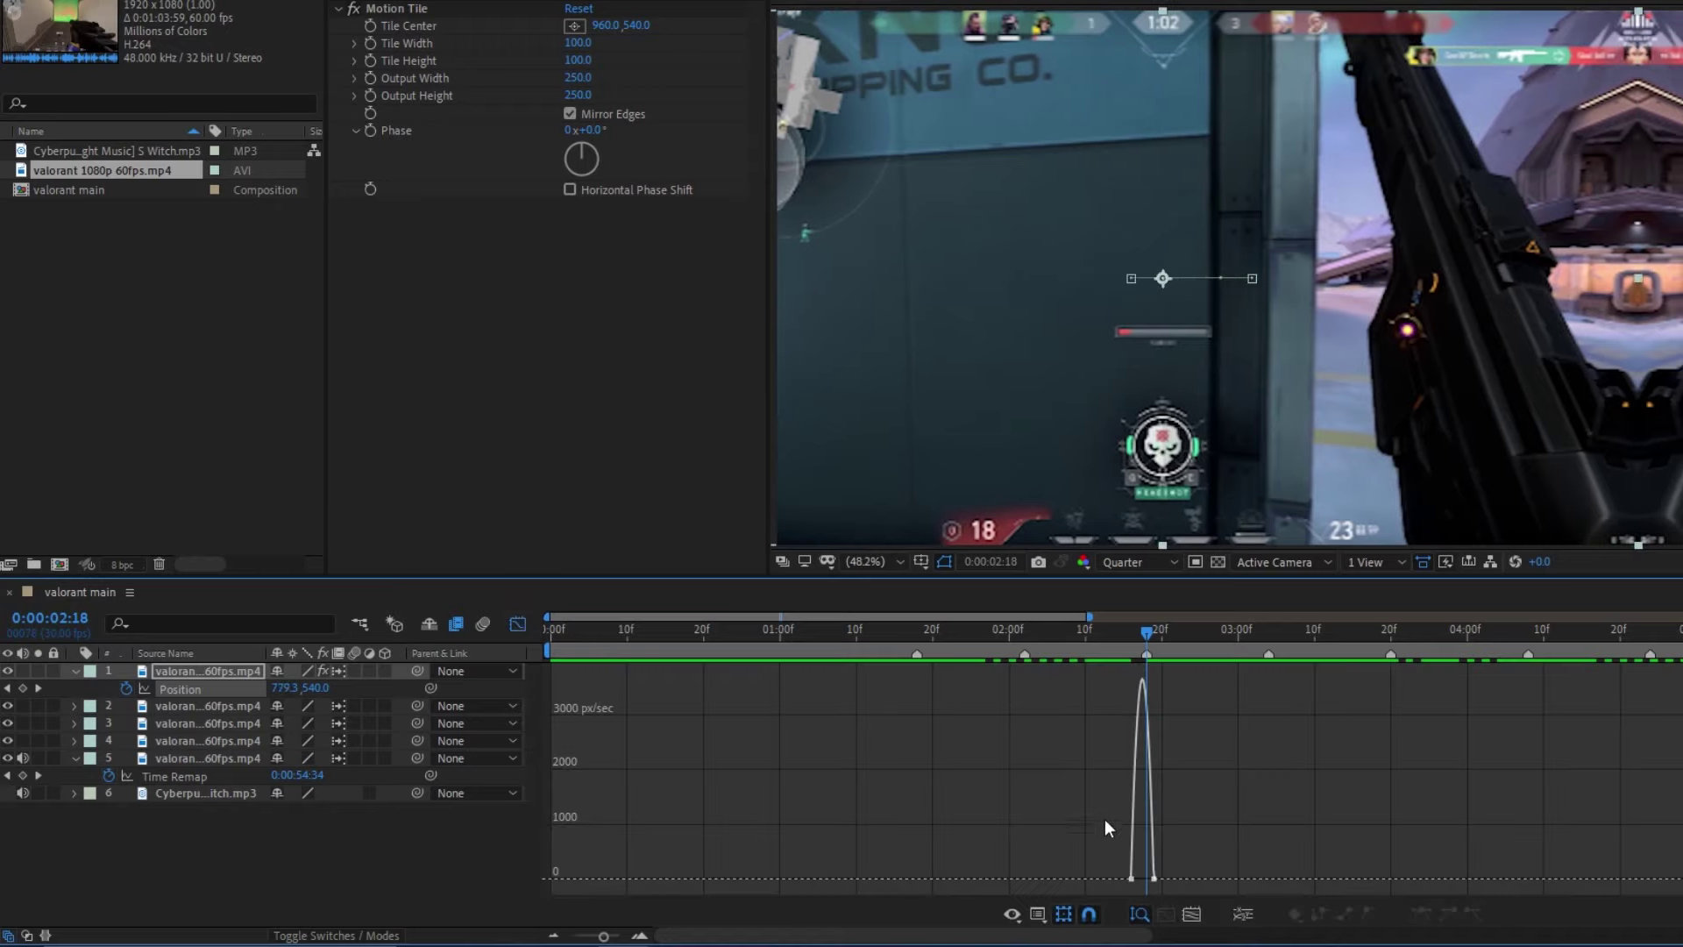
left_click(1040, 915)
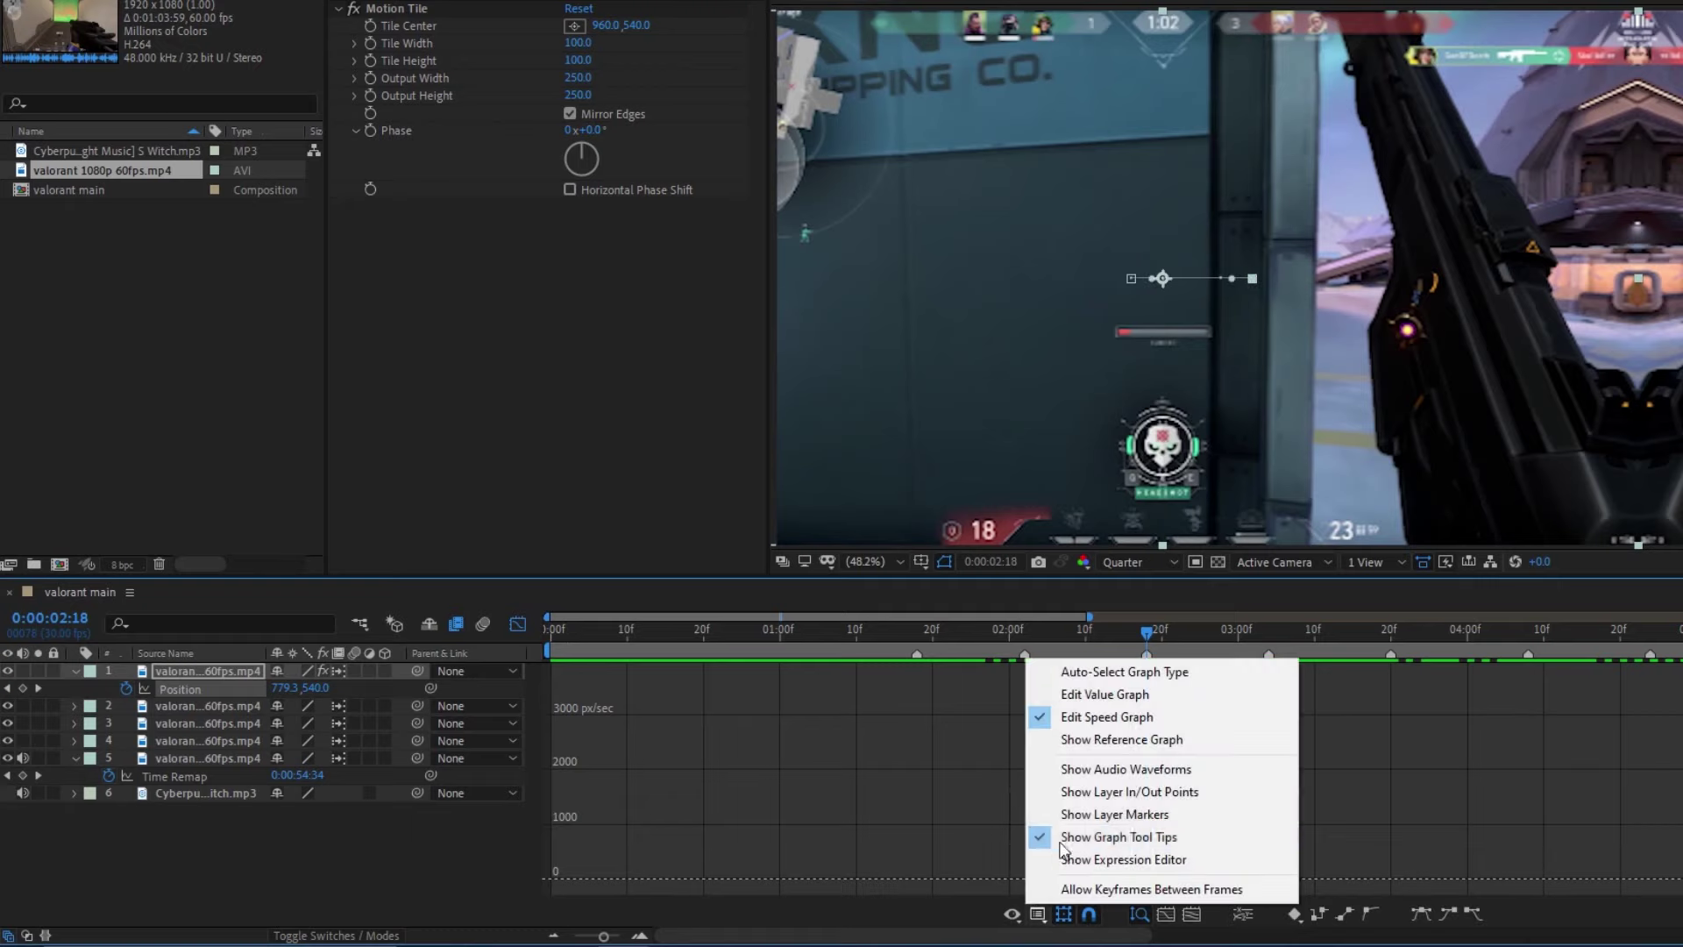
left_click(1100, 717)
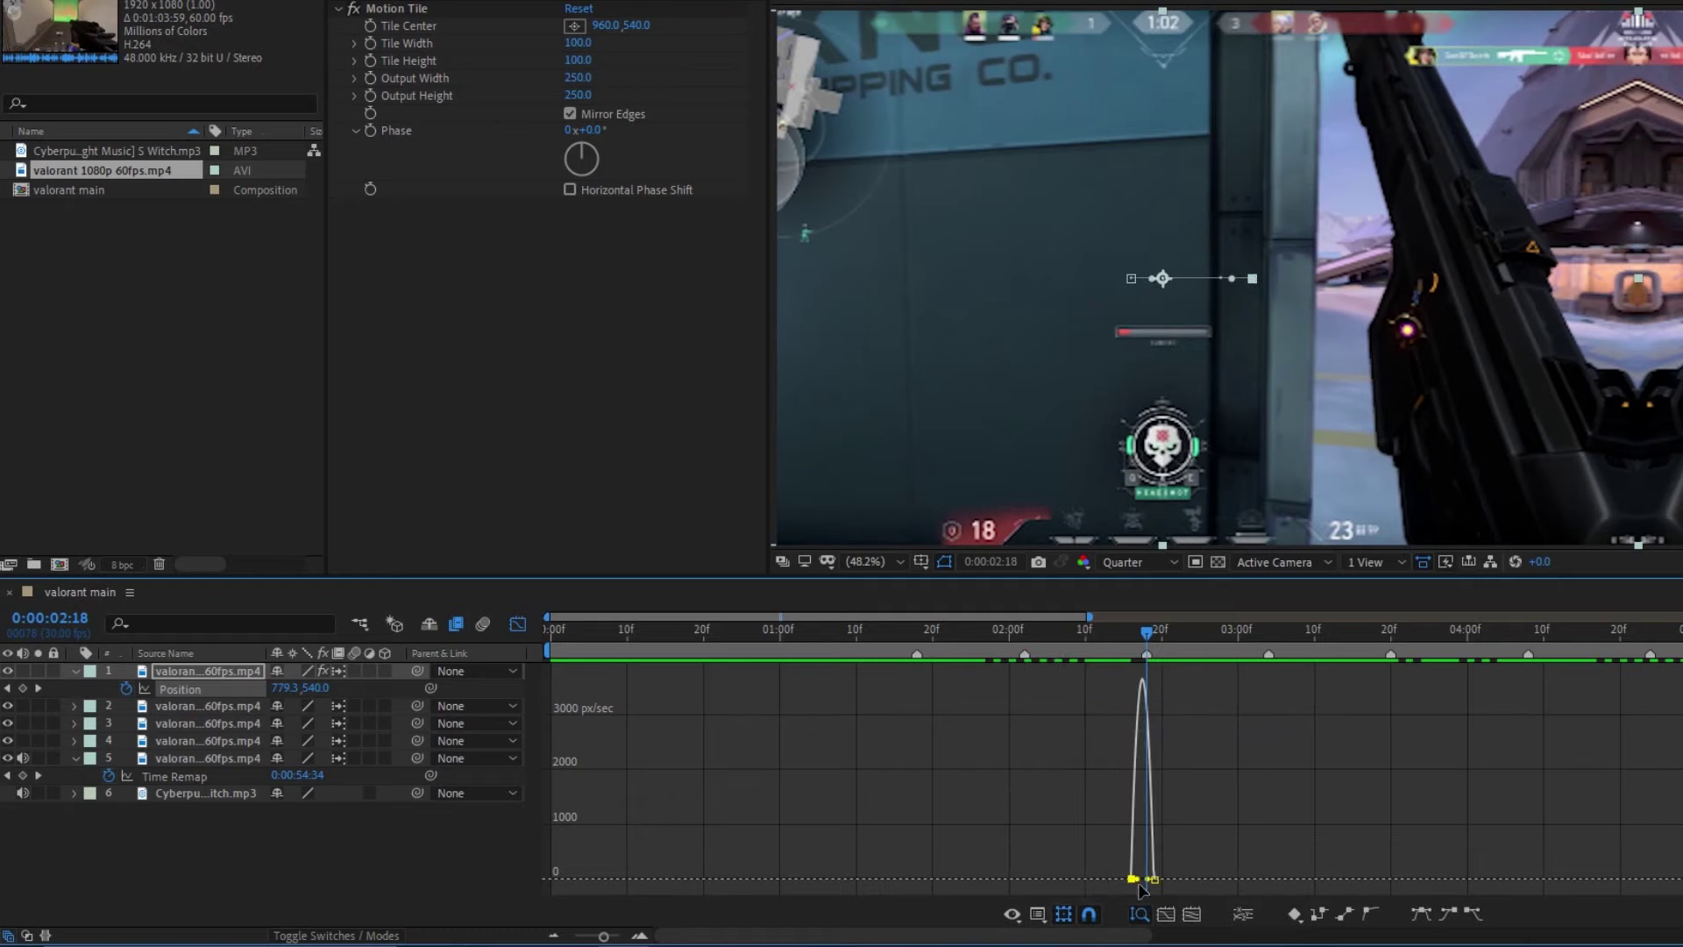
left_click_drag(1138, 880, 1148, 878)
left_click_drag(1147, 632, 1152, 632)
key("space")
left_click(519, 624)
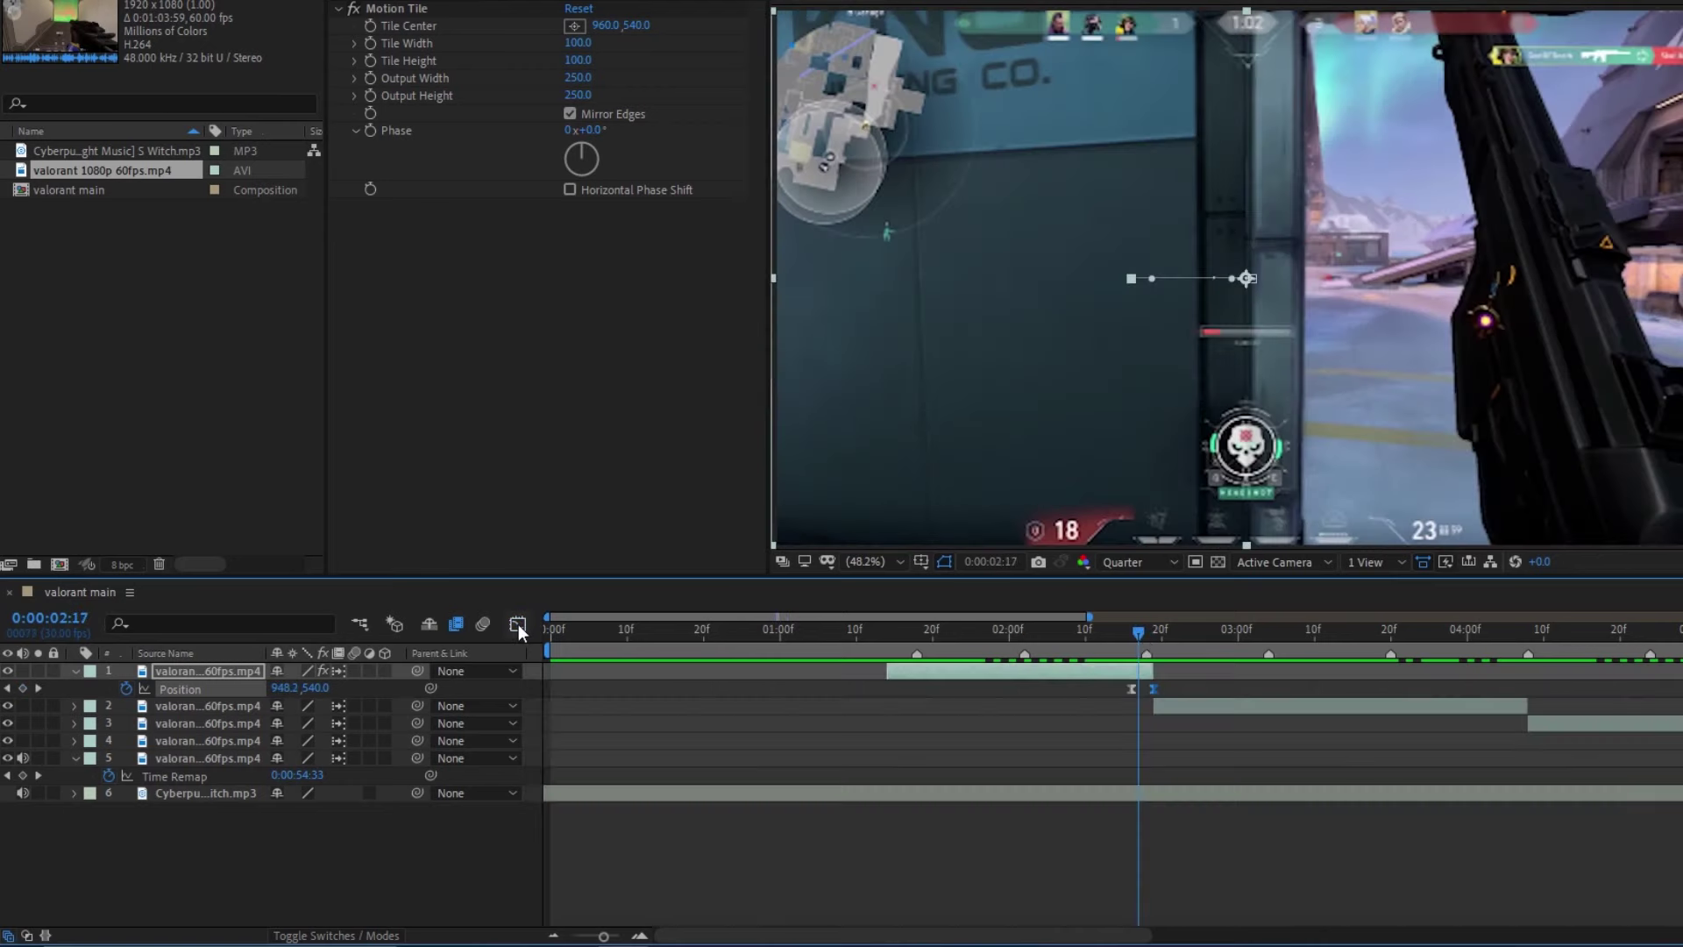
Step: Enable motion blur for the composition and for all five gameplay clips
left_click(483, 624)
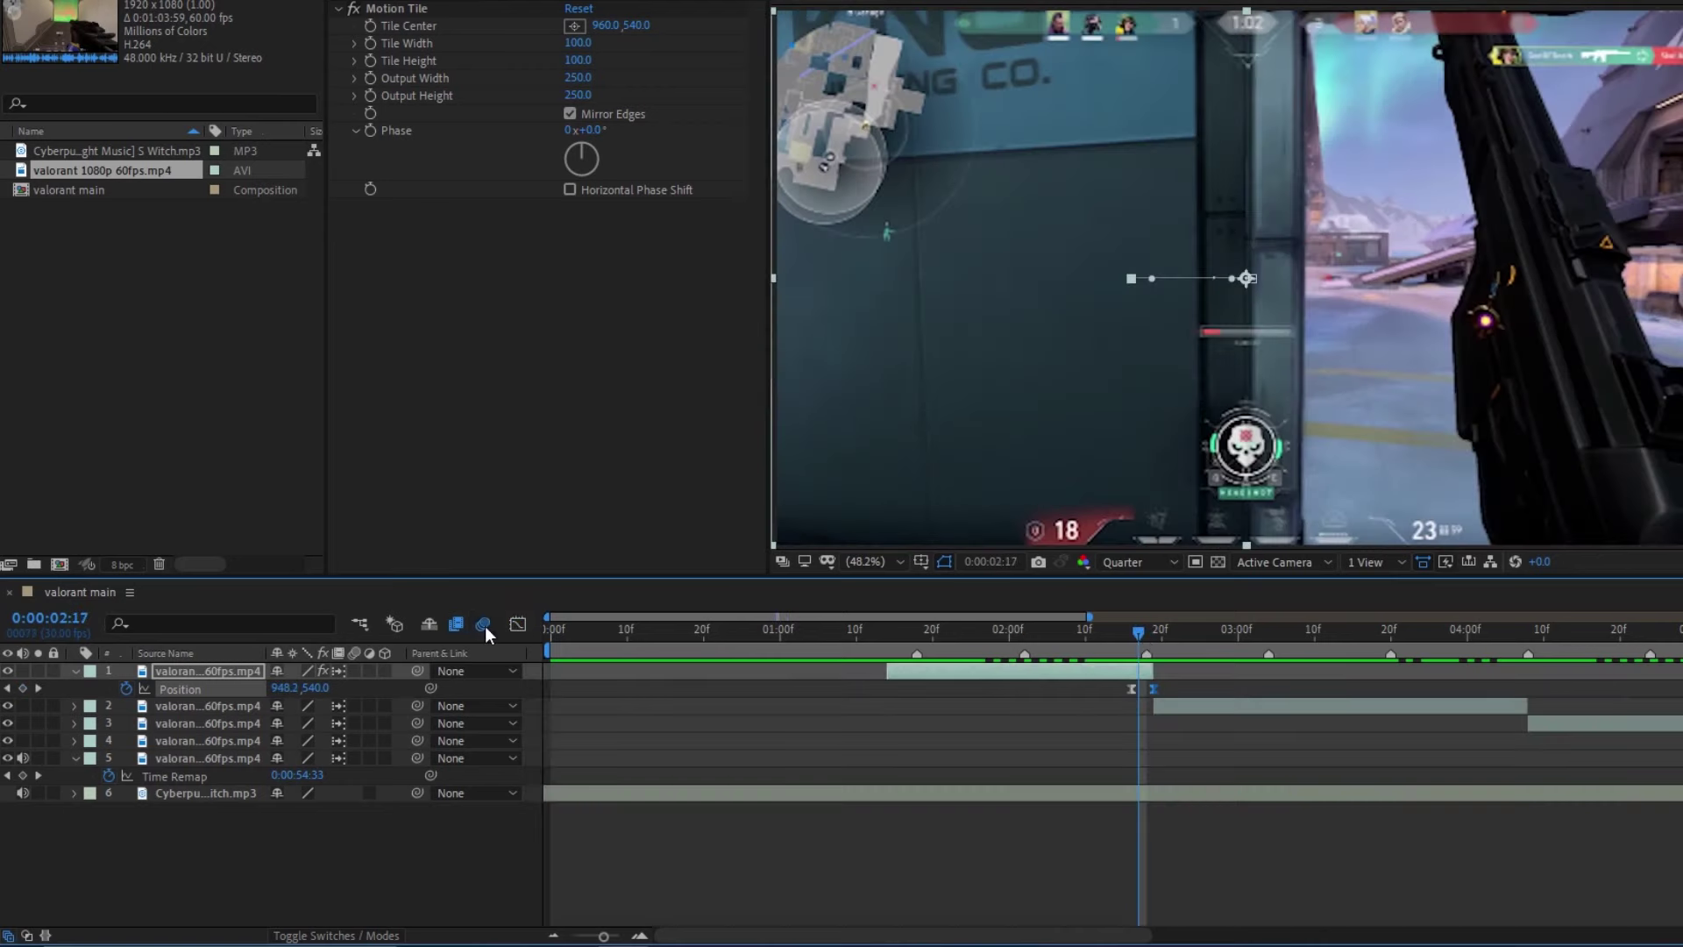
left_click(355, 741)
left_click(355, 758)
left_click(355, 670)
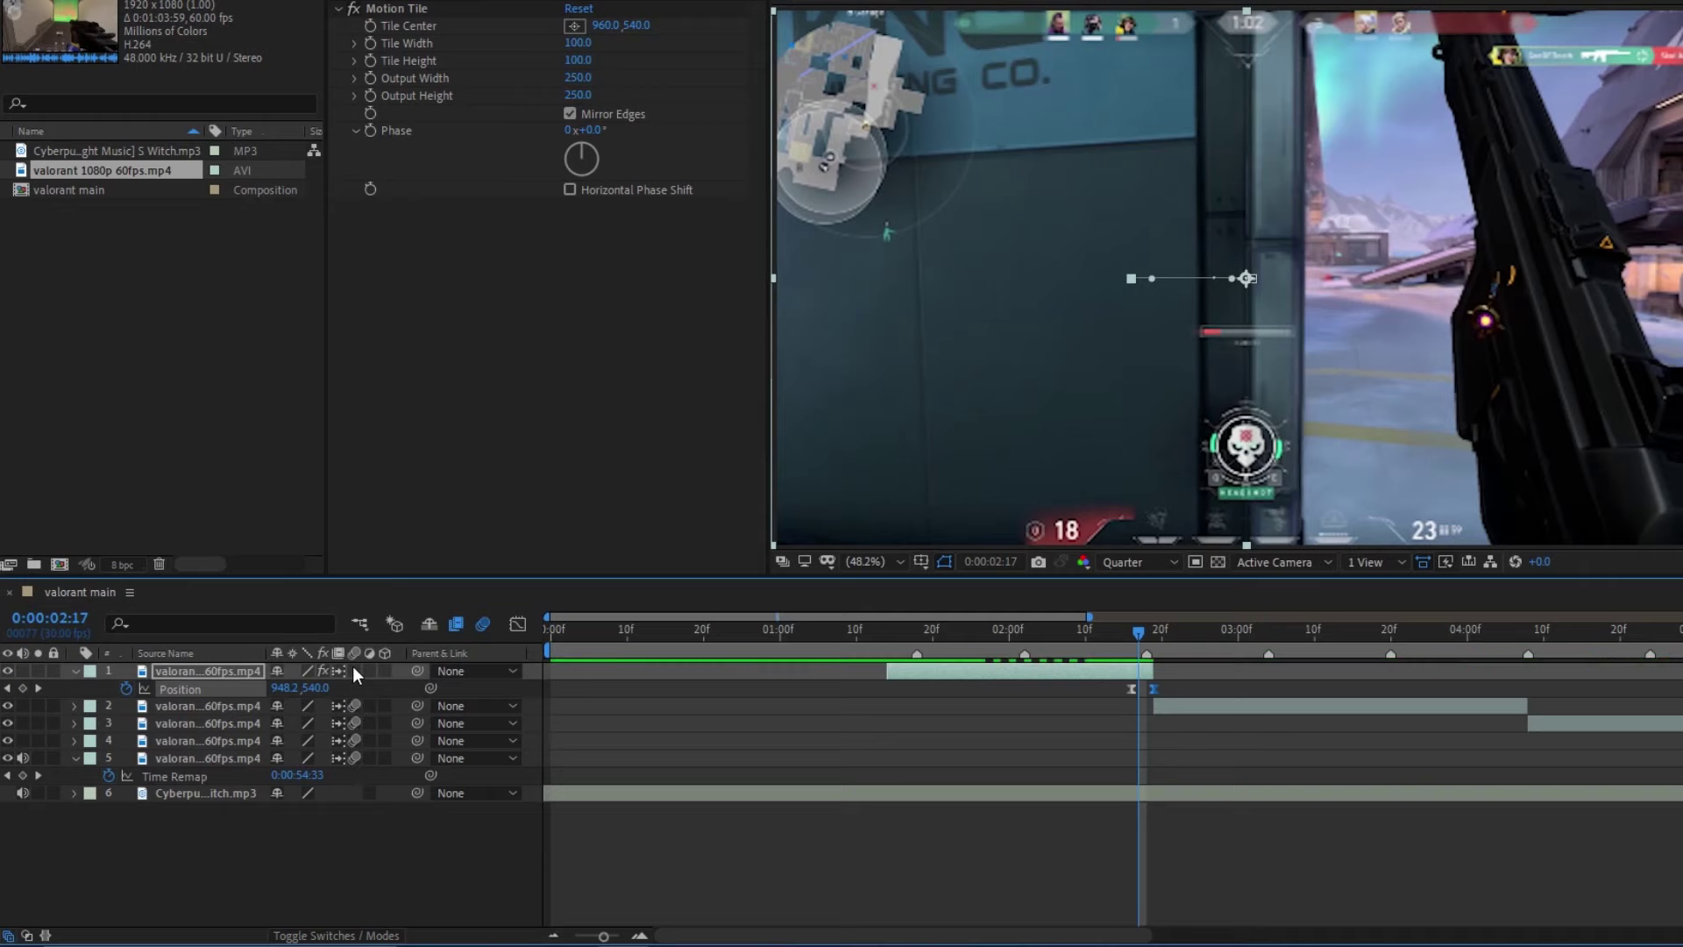
Step: Keyframe the second clip's Position from 1092, 540 at the clip's start to 960, 540 at 0:00:02:22
left_click(1162, 631)
left_click(1171, 708)
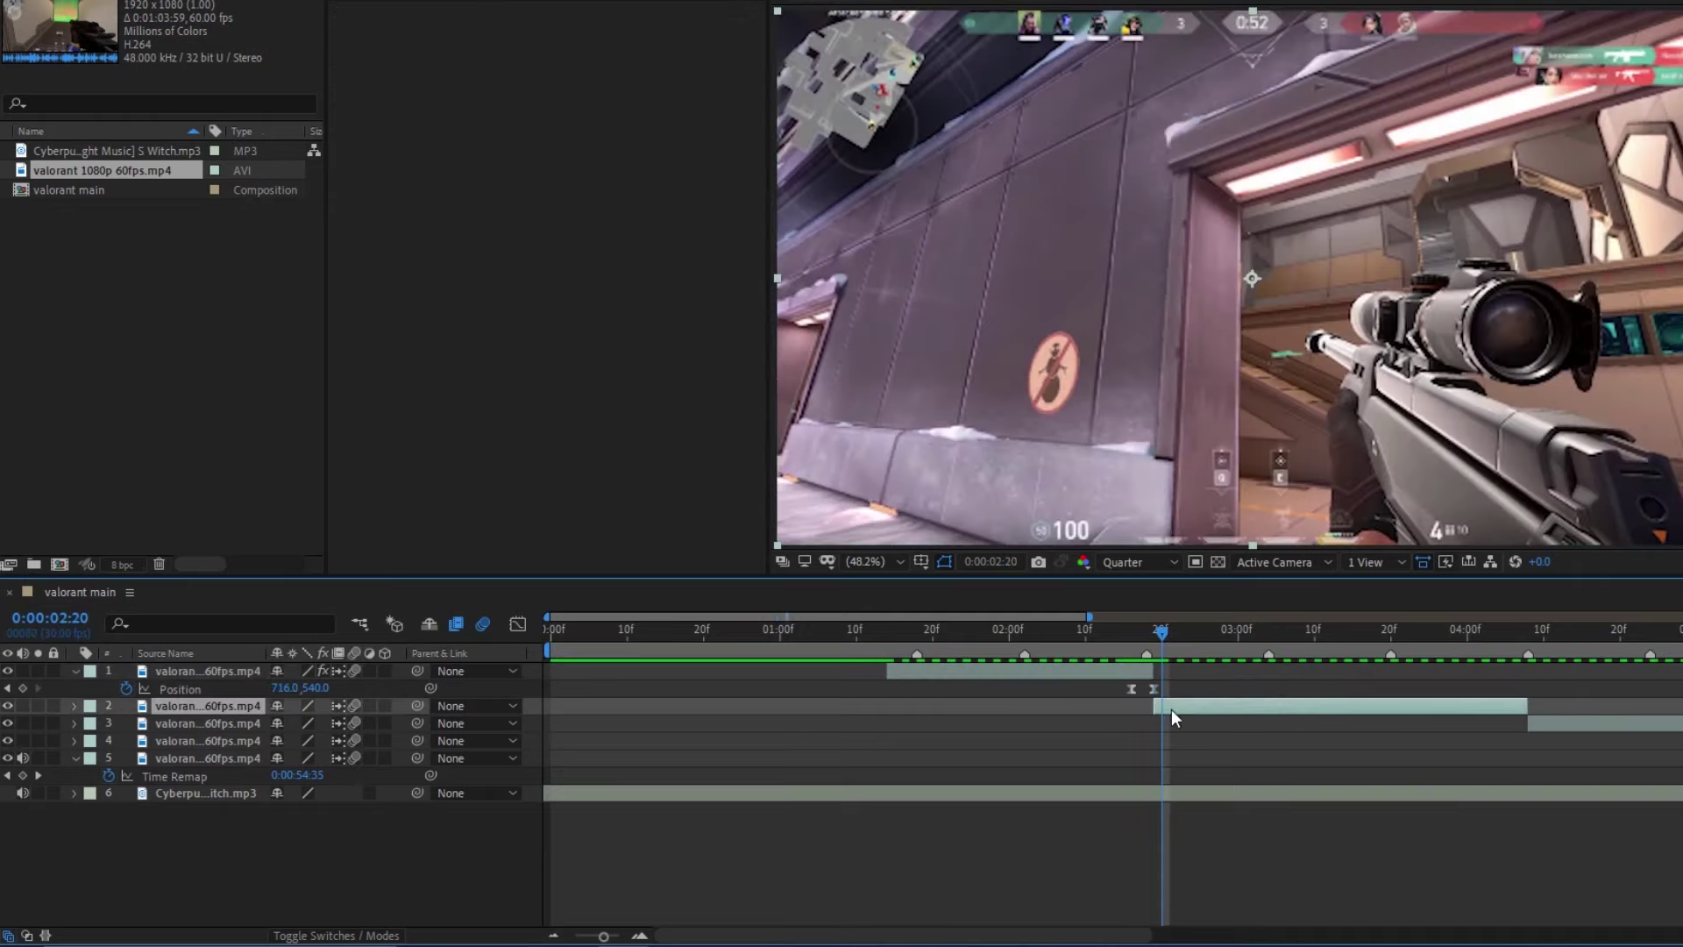
key("p")
left_click(1179, 631)
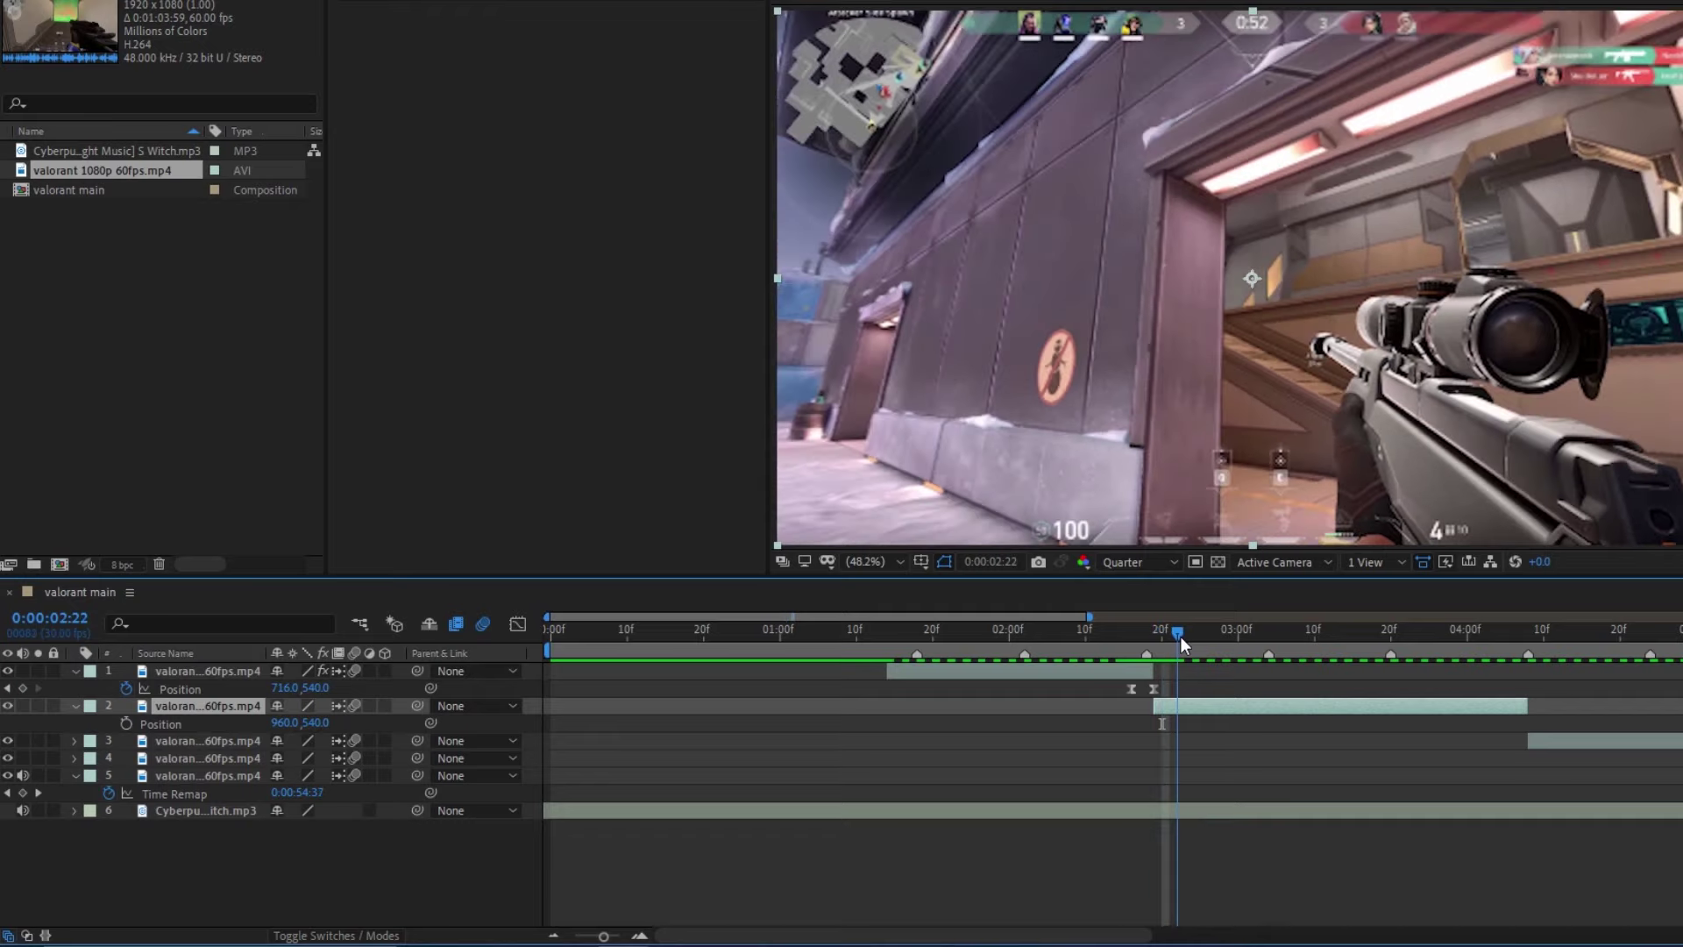
left_click(127, 723)
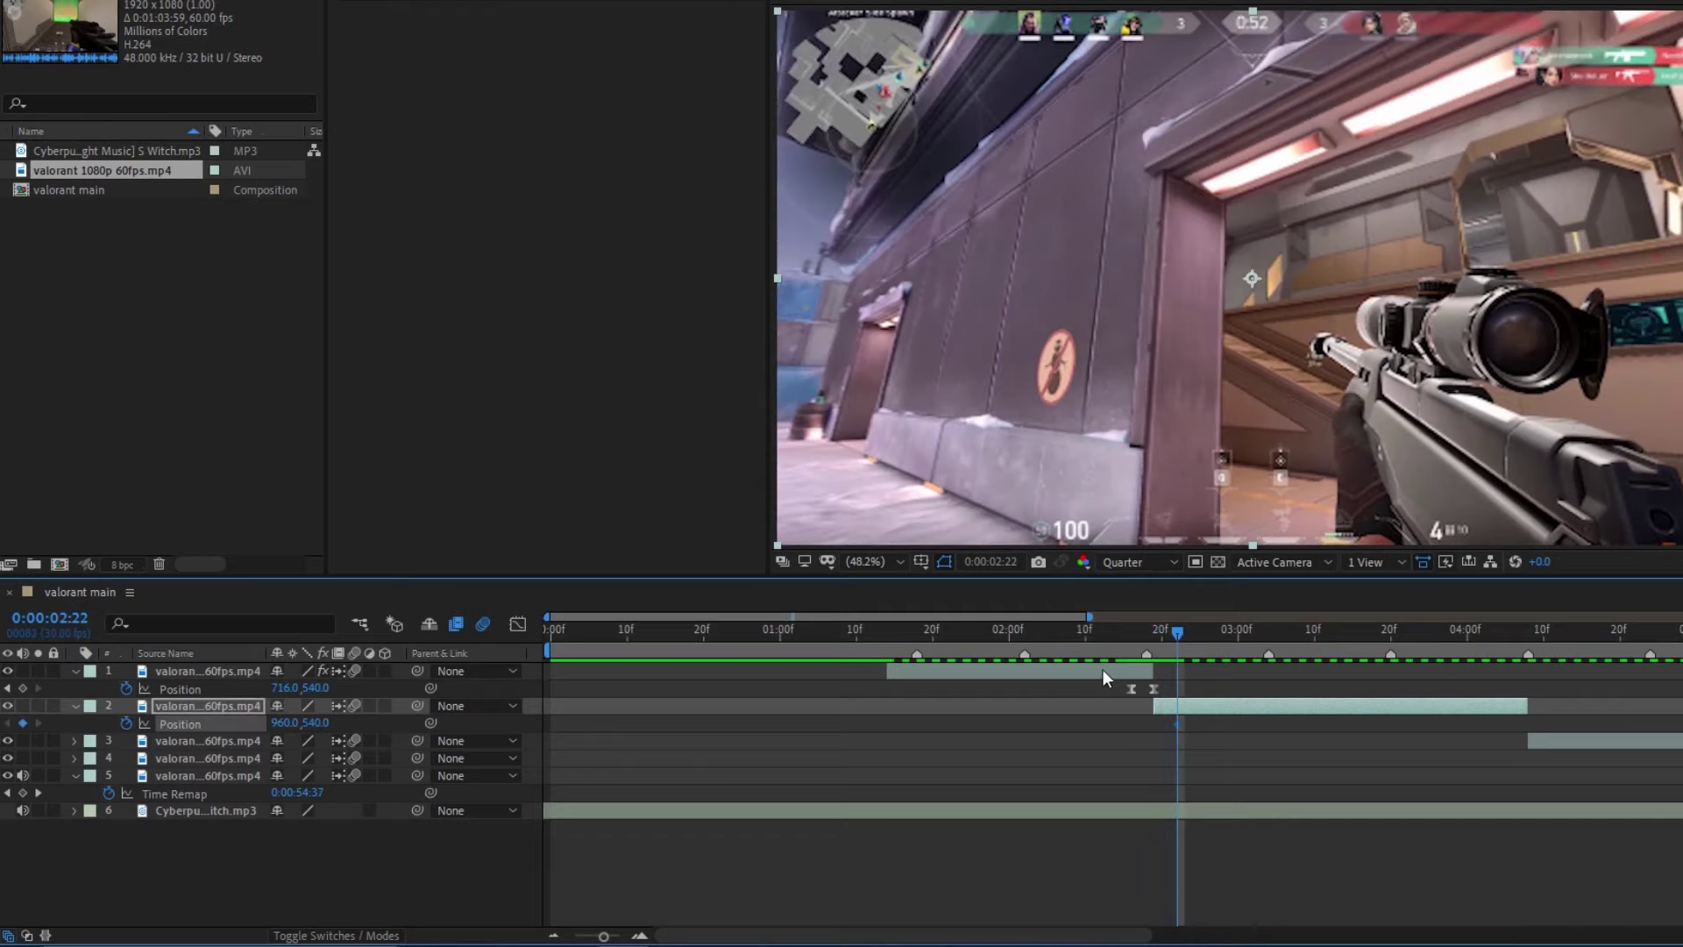
left_click(1172, 630)
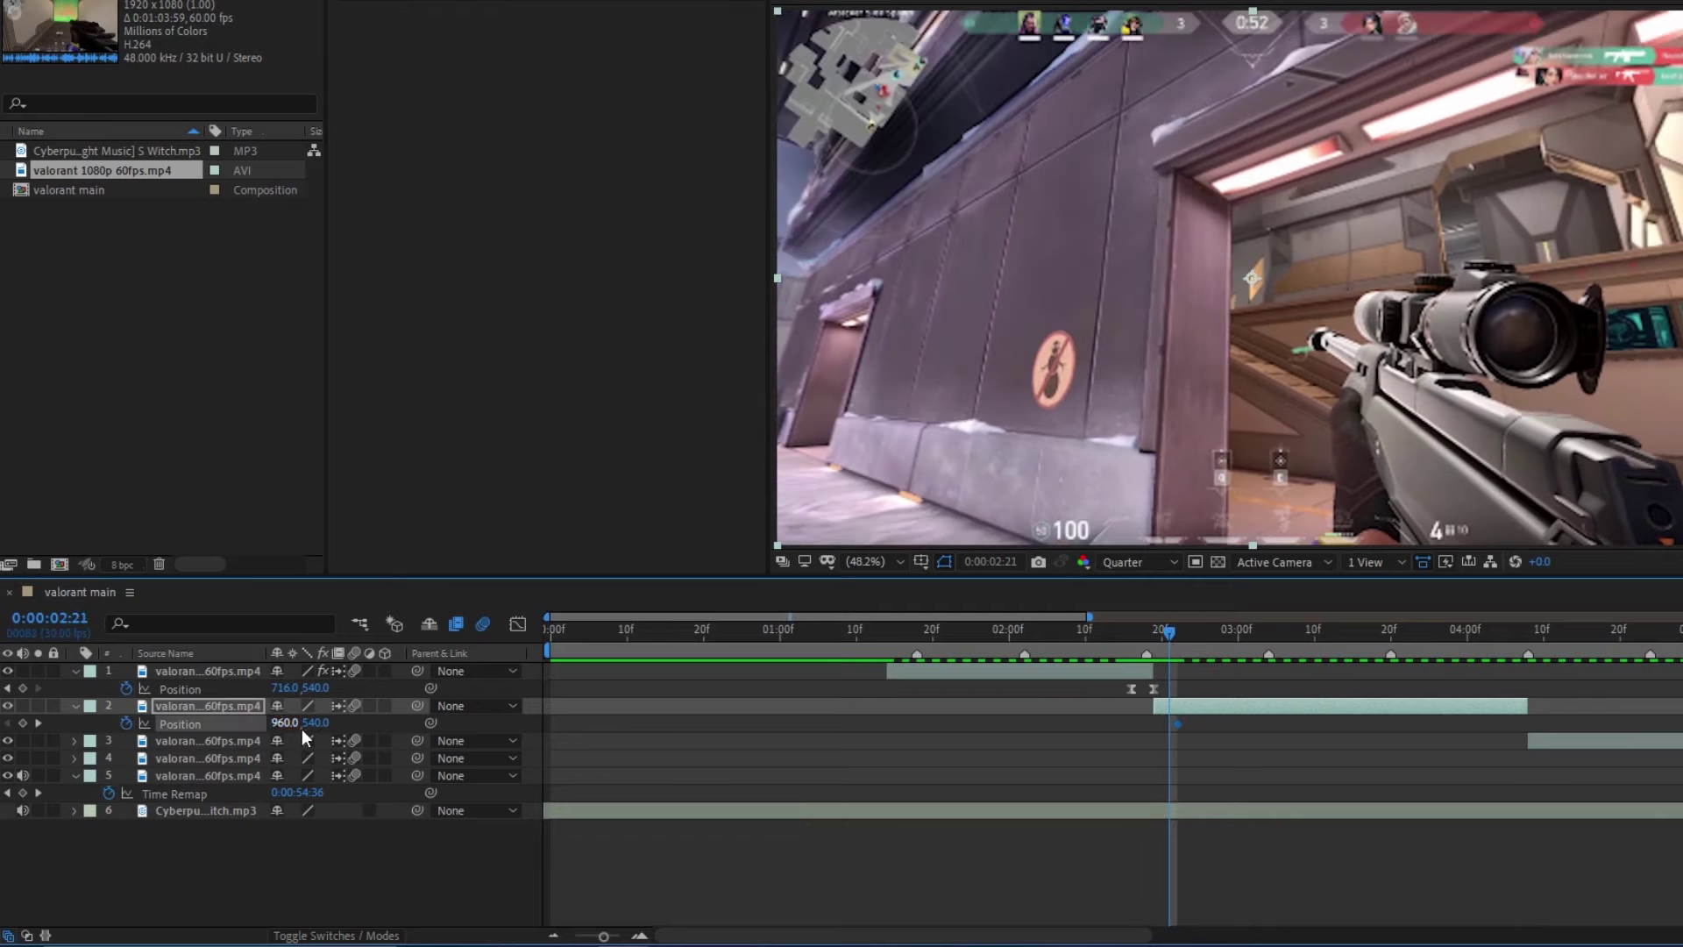
left_click_drag(285, 723, 433, 734)
Step: Easy-ease the second clip's Position keyframes and shape their speed graph to peak right at the cut
left_click_drag(1171, 724, 1125, 744)
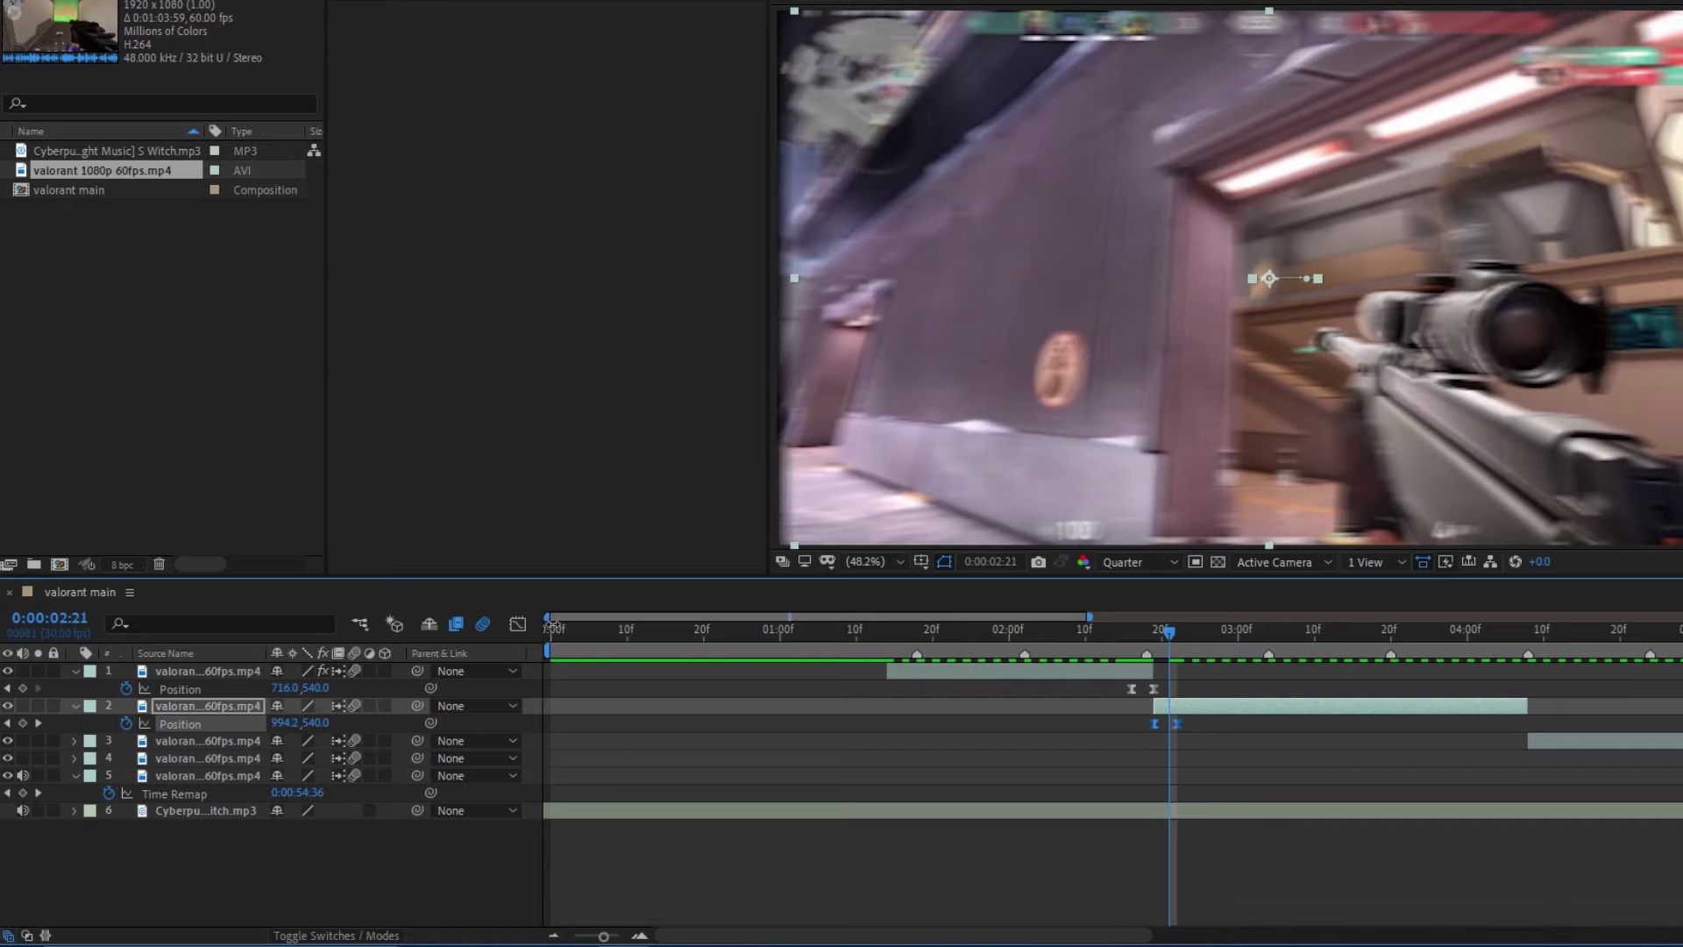
left_click(518, 623)
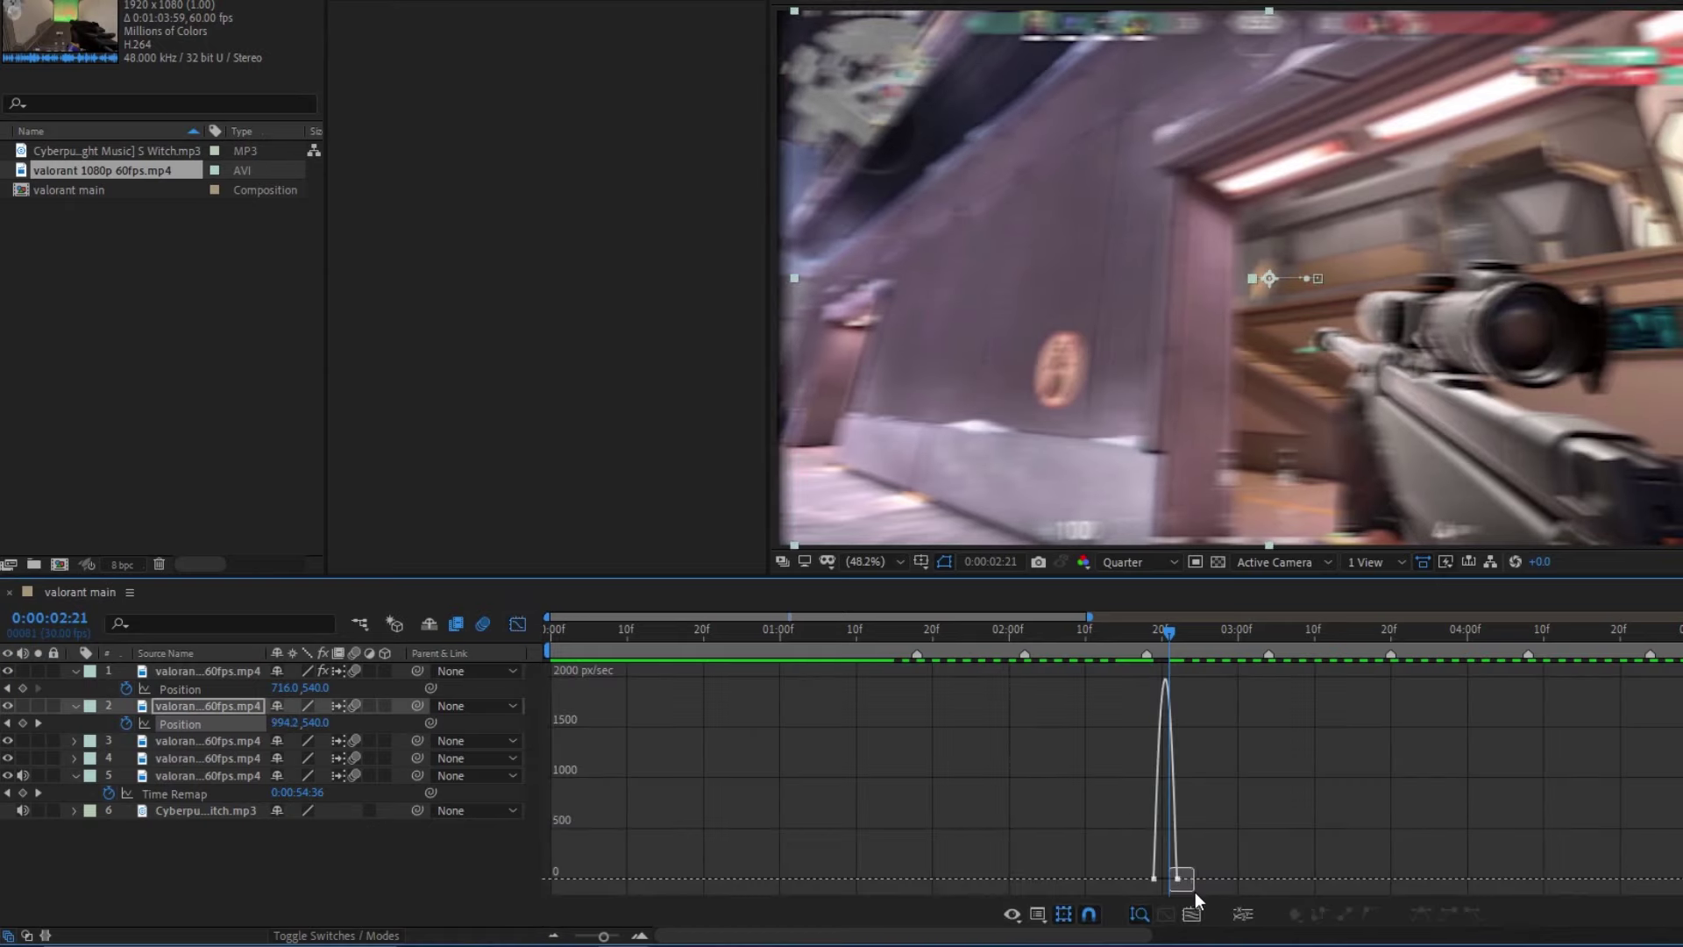
left_click_drag(1197, 901, 1156, 879)
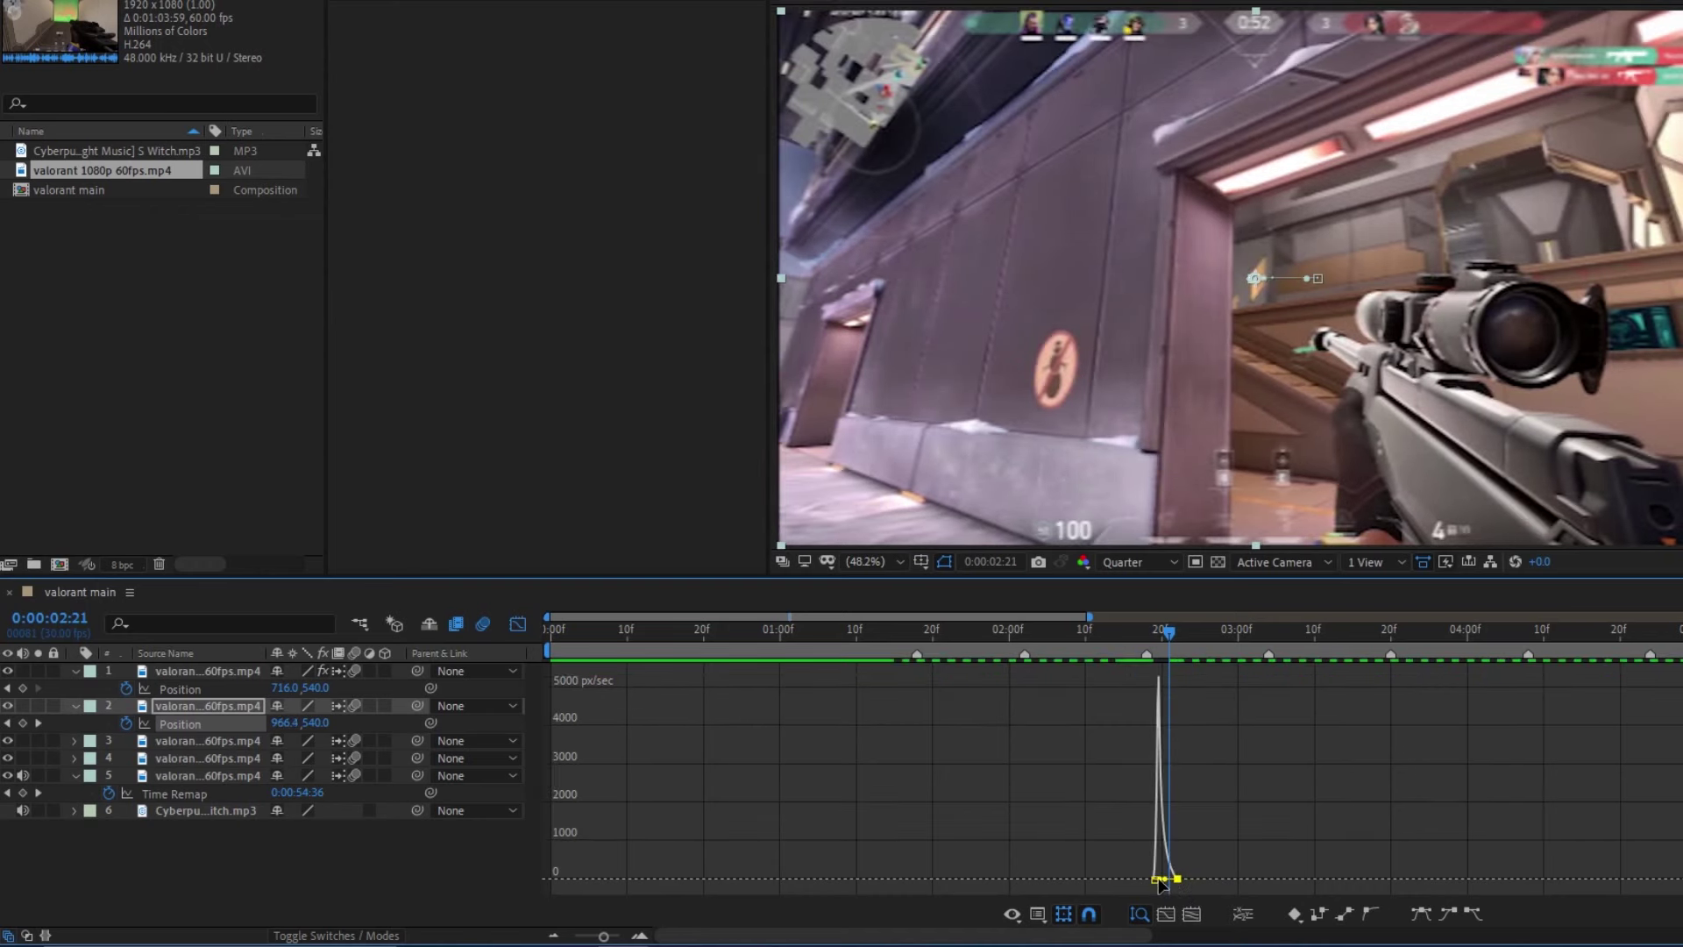
left_click(1155, 879)
mouse_move(1170, 646)
left_mouse_down()
mouse_move(1145, 640)
mouse_move(1169, 644)
left_mouse_up()
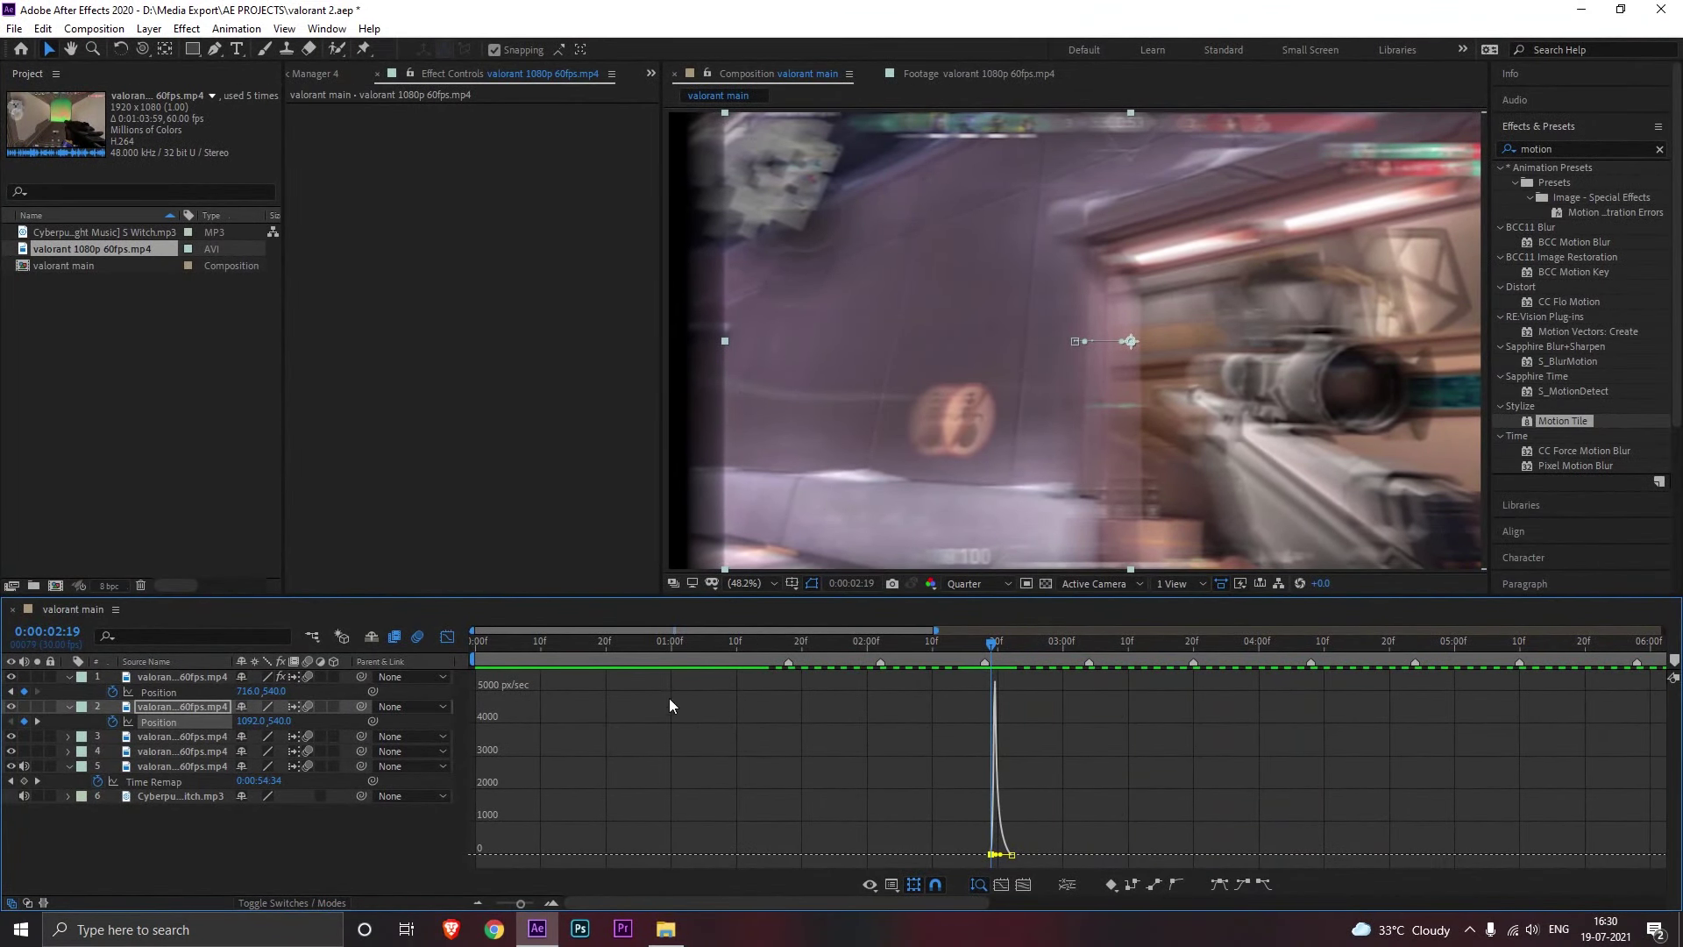
Step: Close the Graph Editor and lengthen the slide by moving the first clip's starting and second clip's ending Position keyframes outward by one frame each
left_click(448, 637)
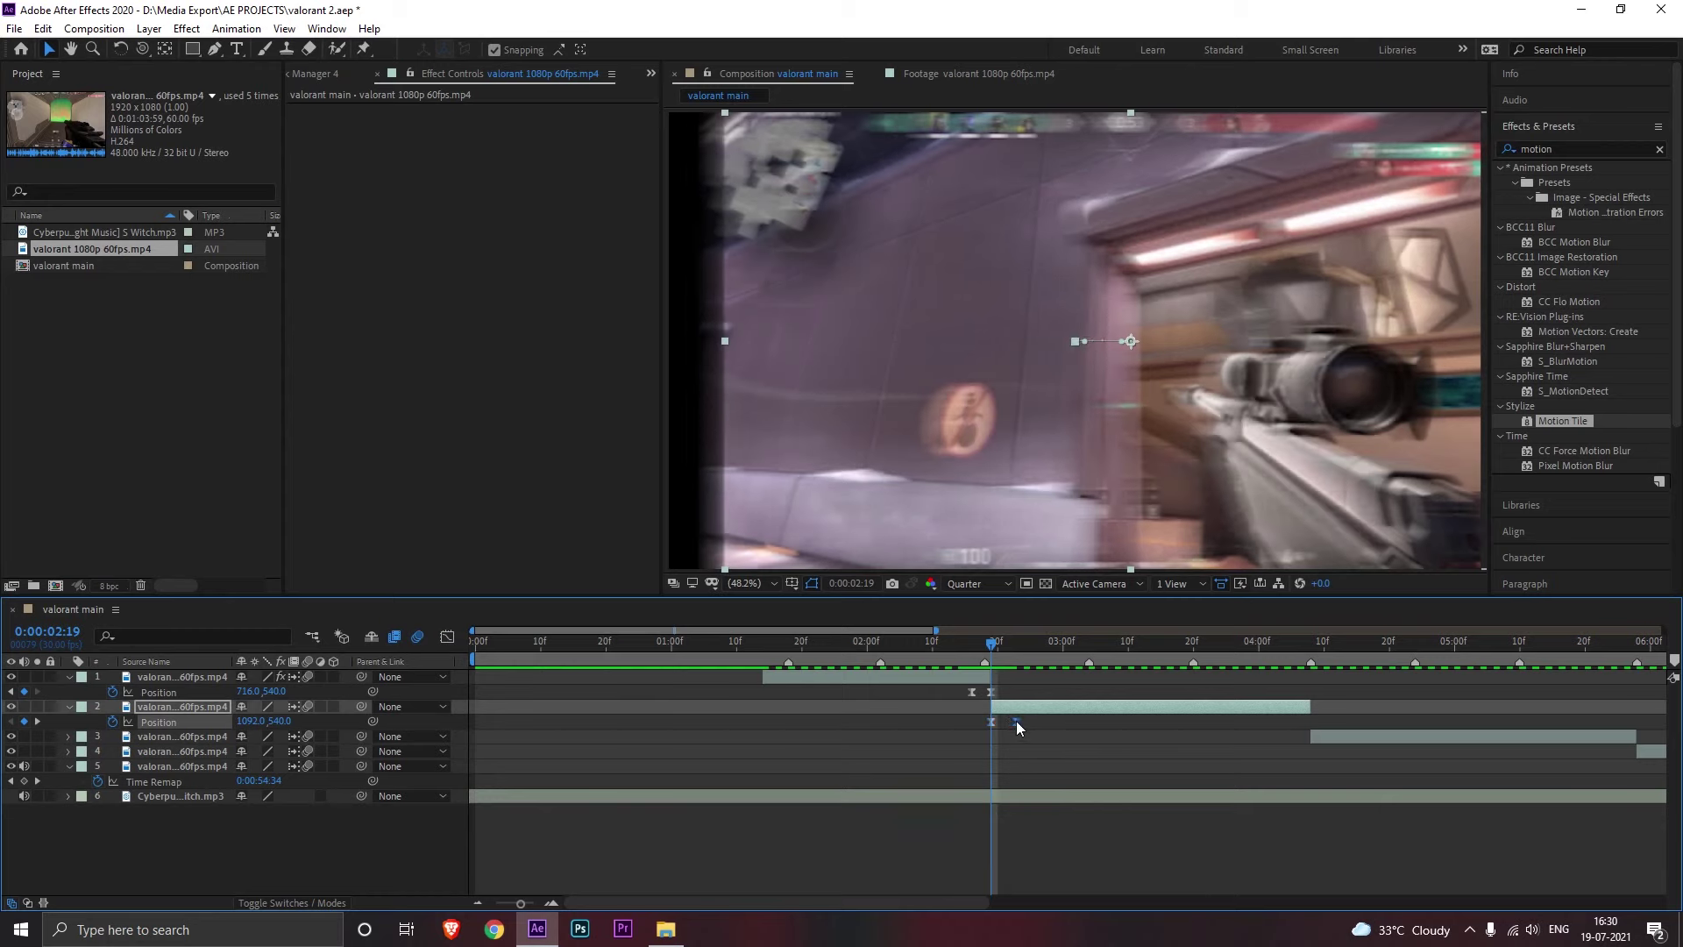
left_click(971, 693)
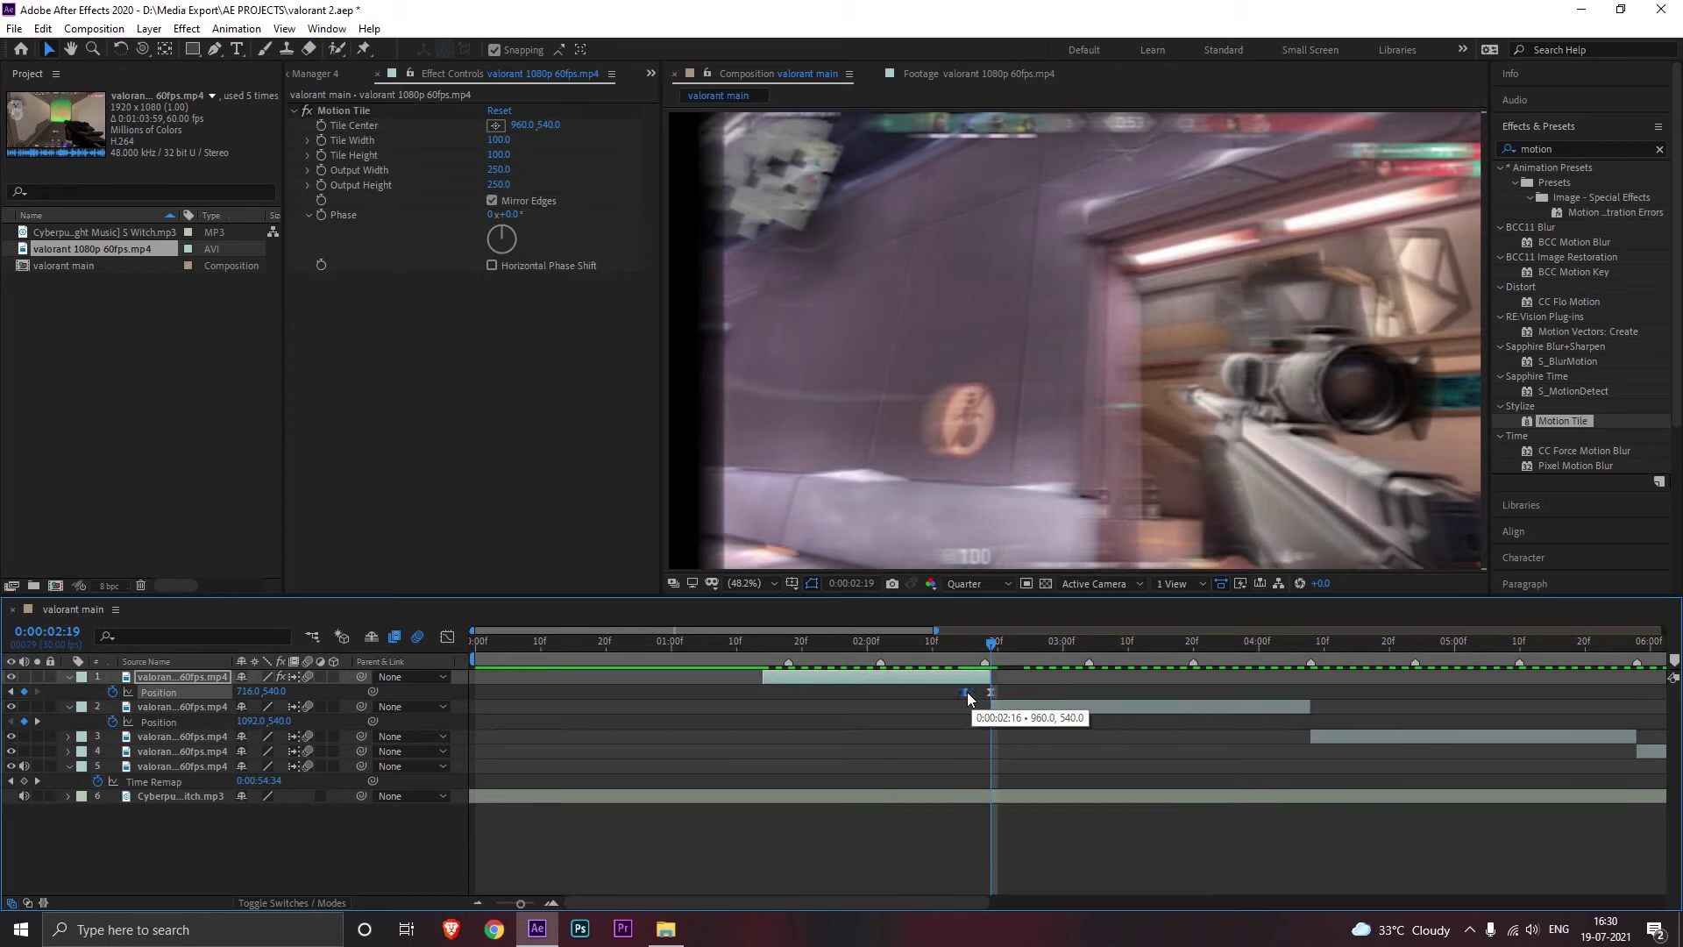
Step: Copy the first clip's Motion Tile effect to the other four gameplay clips
left_click(961, 675)
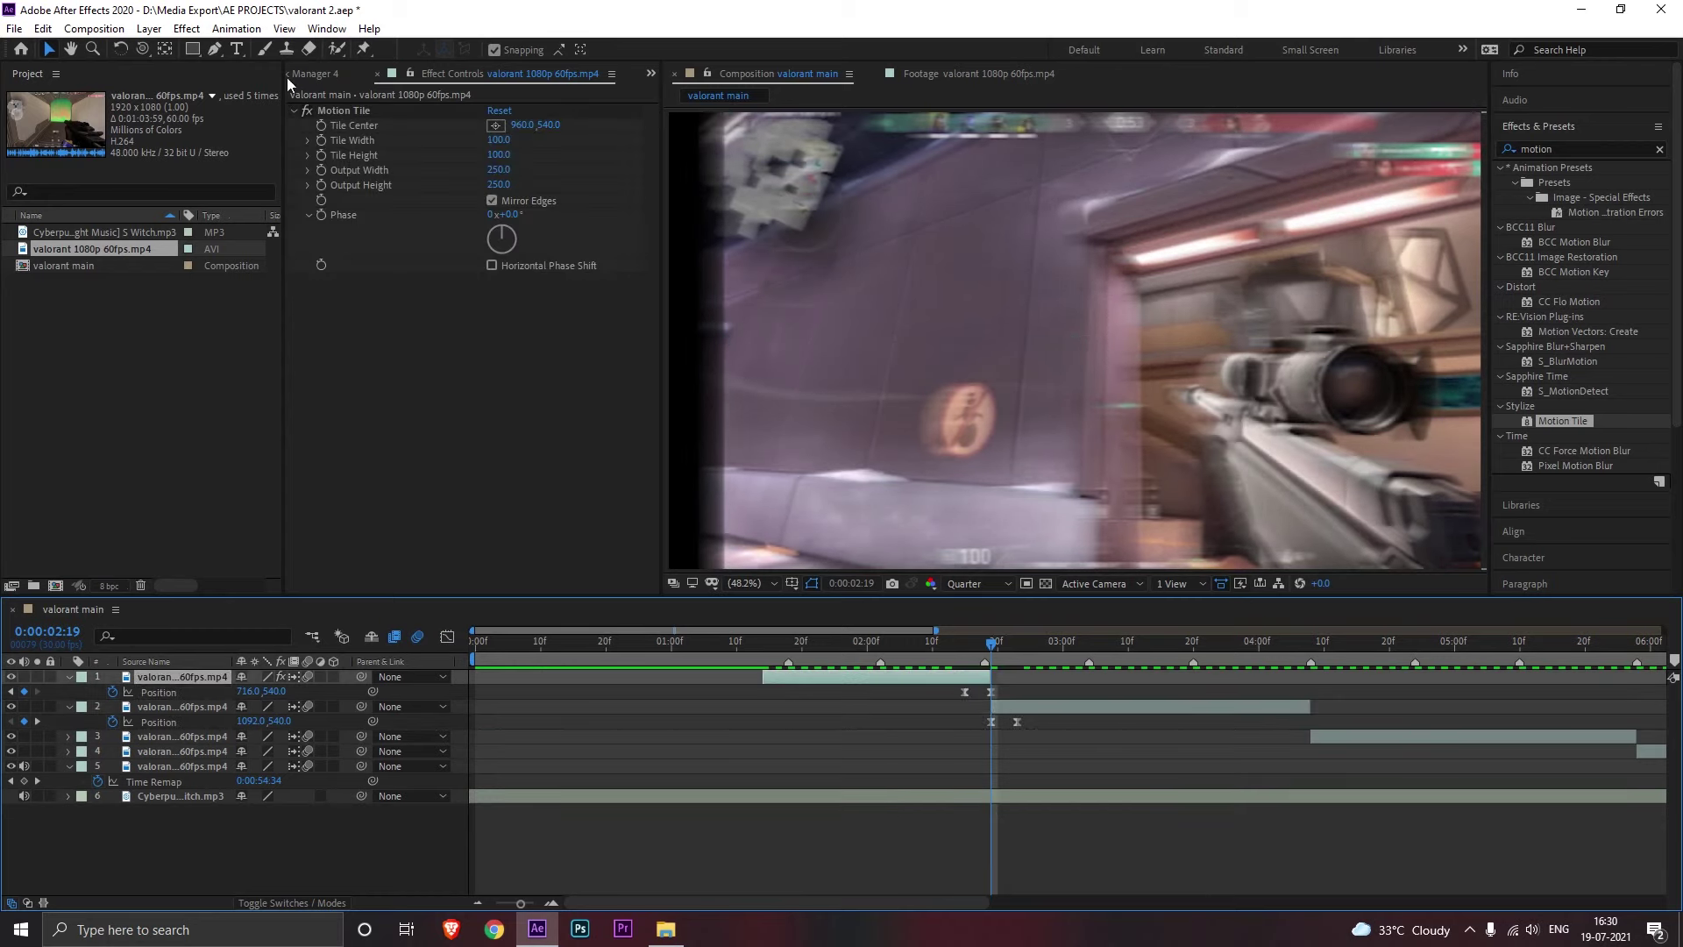
left_click(344, 111)
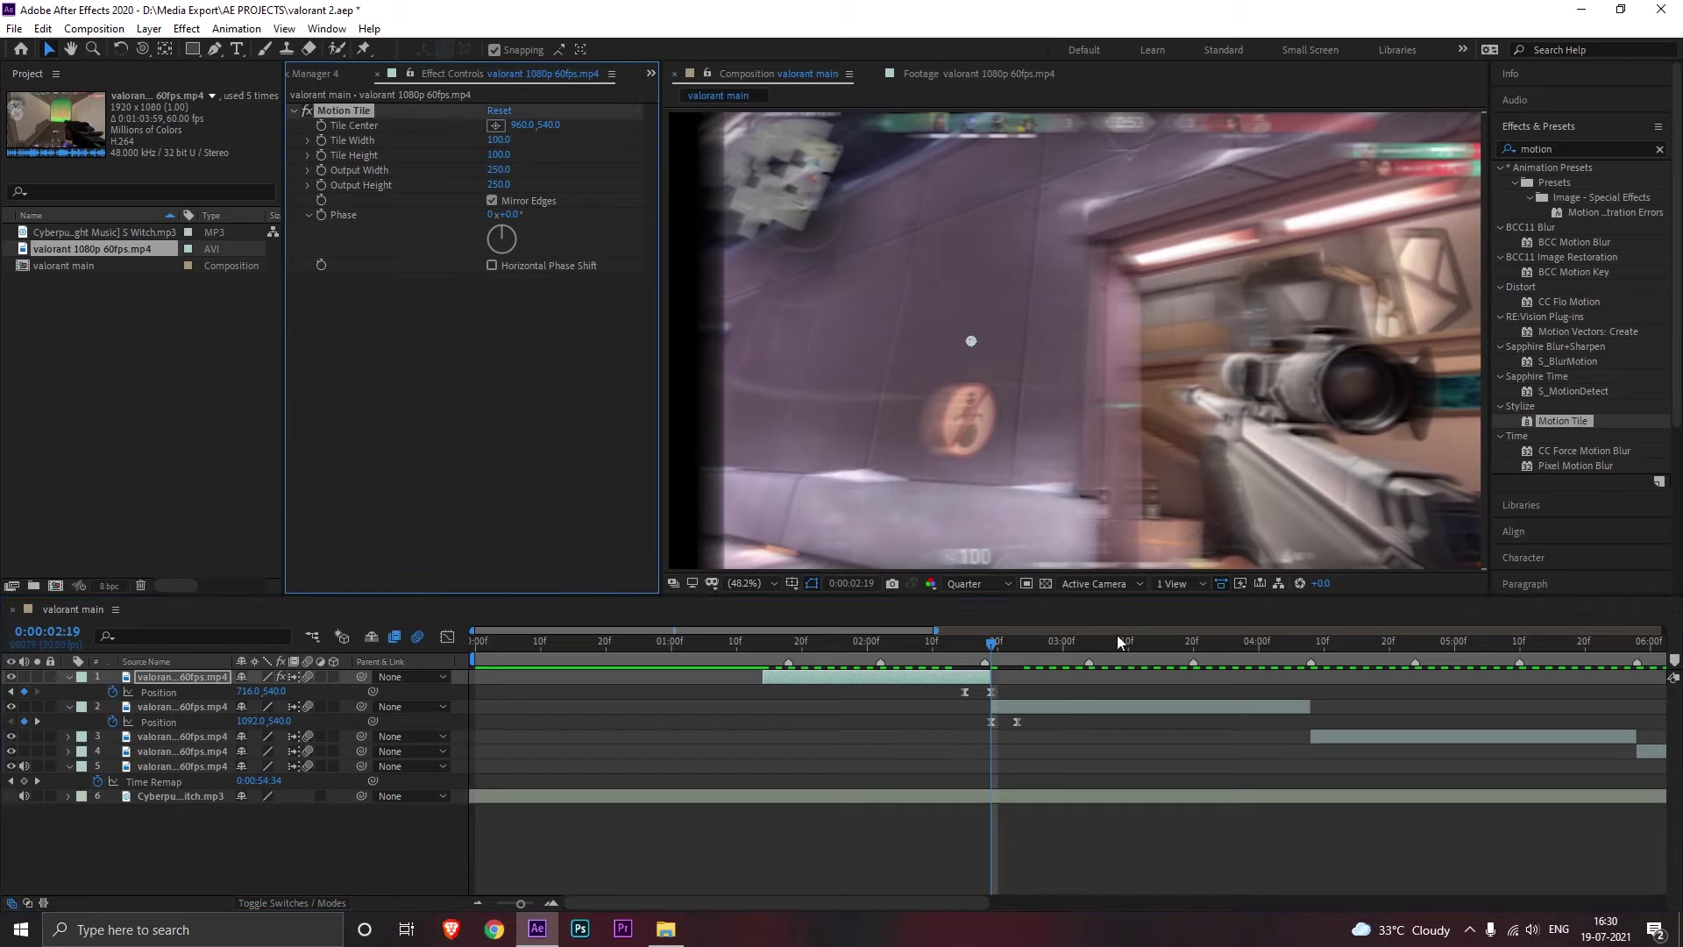
left_click(1107, 710)
key("ctrl+v")
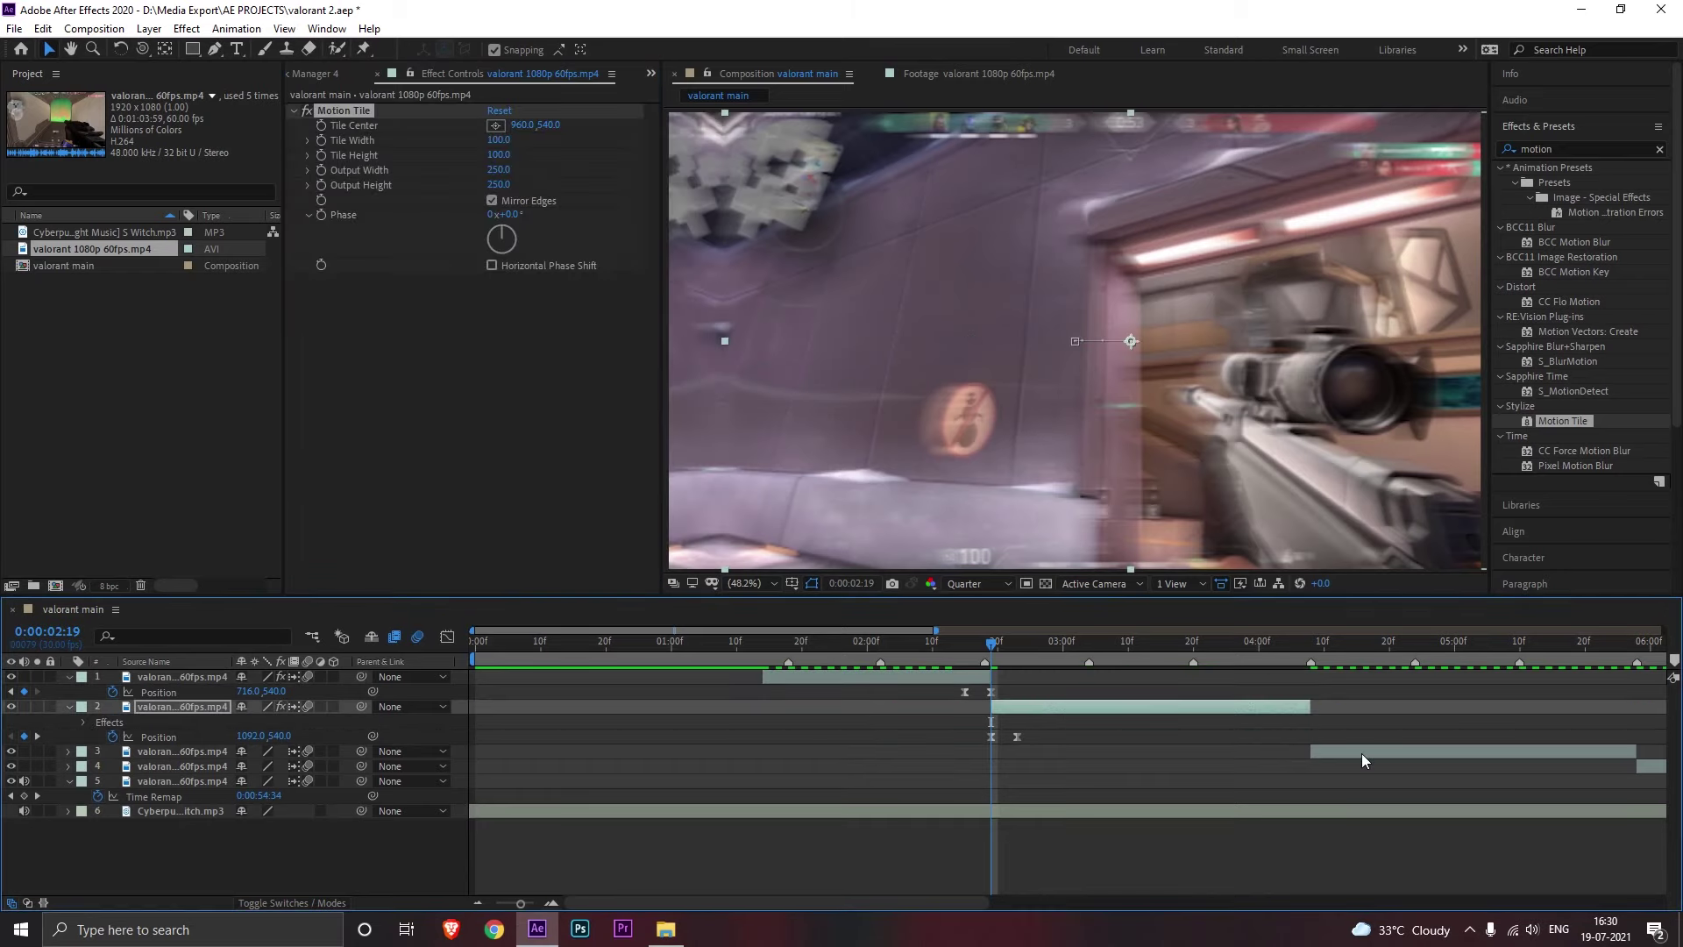
left_click(1373, 752)
key("ctrl+v")
left_click_drag(884, 906, 925, 902)
left_click(1307, 781)
key("ctrl+v")
Step: Keyframe the second clip's Scale at 100% at 0:00:03:02, 125% on the shot at 0:00:03:04, and 100% at 0:00:03:12
key("space")
left_click_drag(796, 646, 839, 669)
left_click_drag(856, 659, 889, 656)
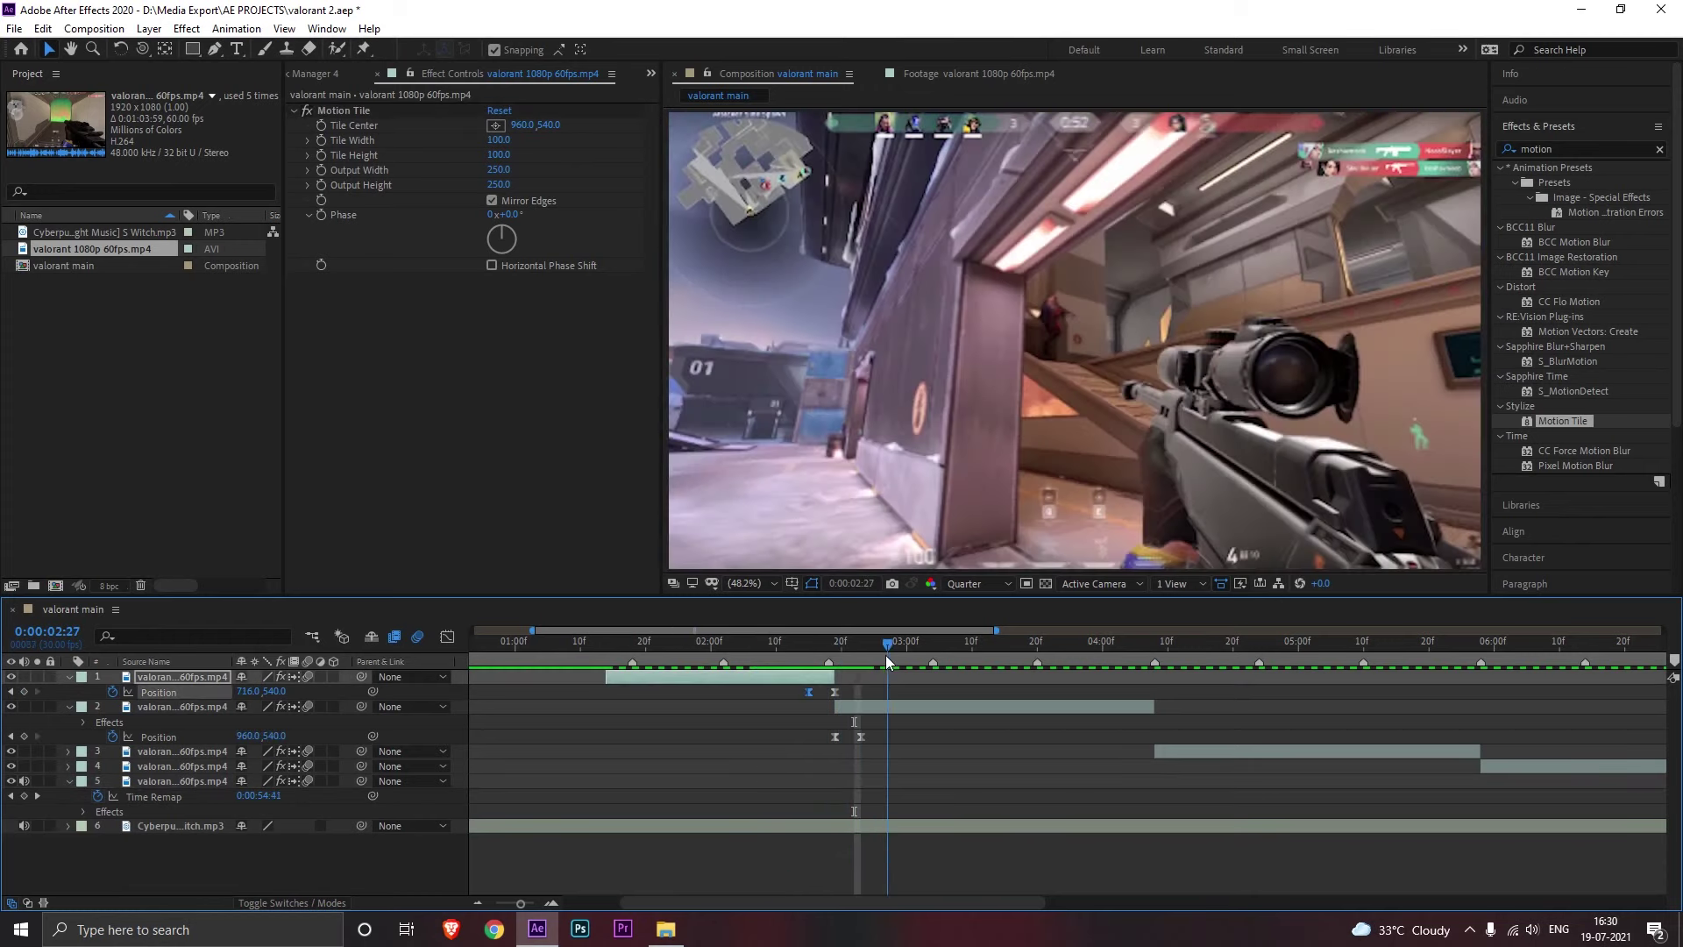
key("space")
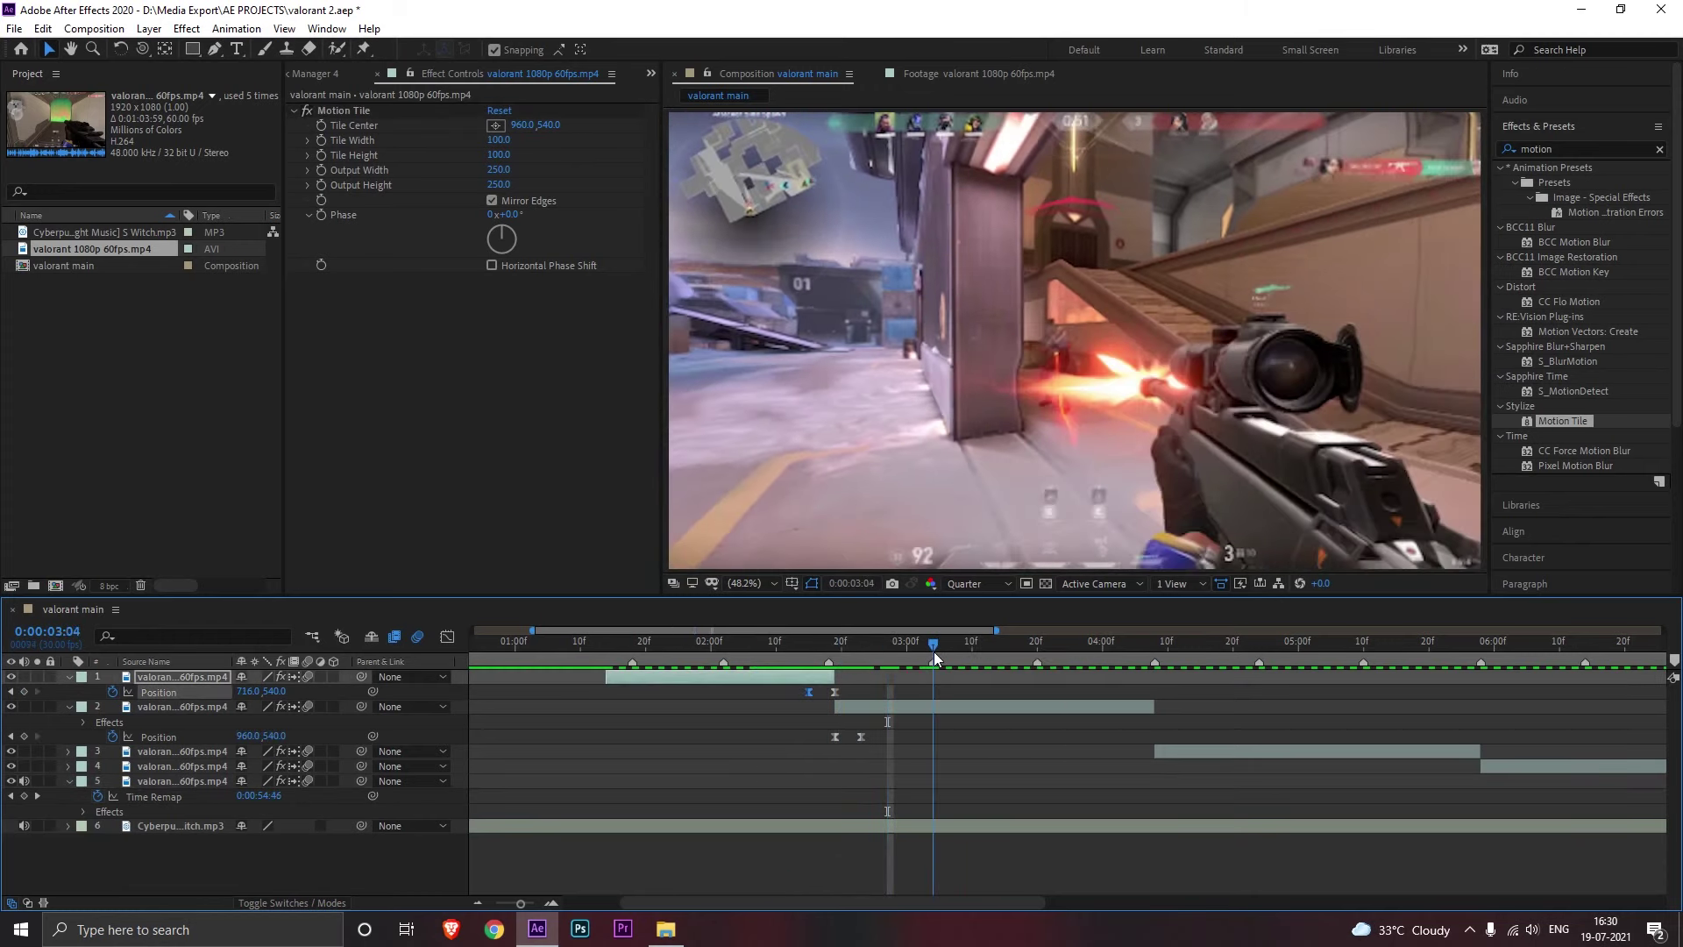
left_click(940, 706)
key("s")
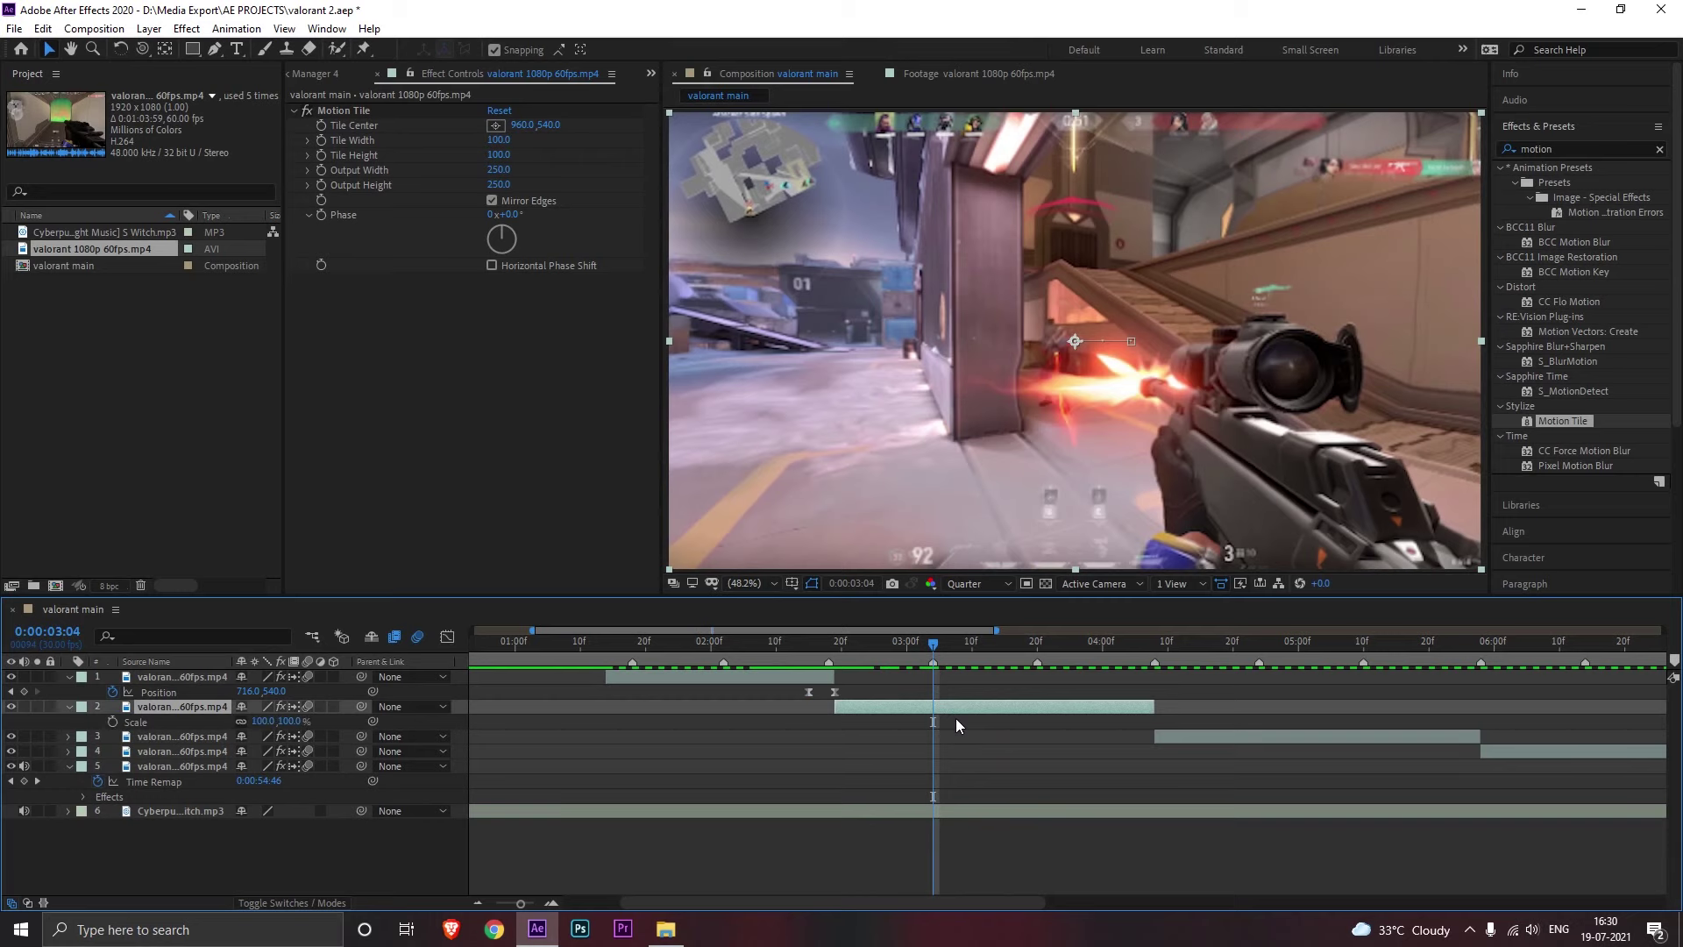
left_click(112, 722)
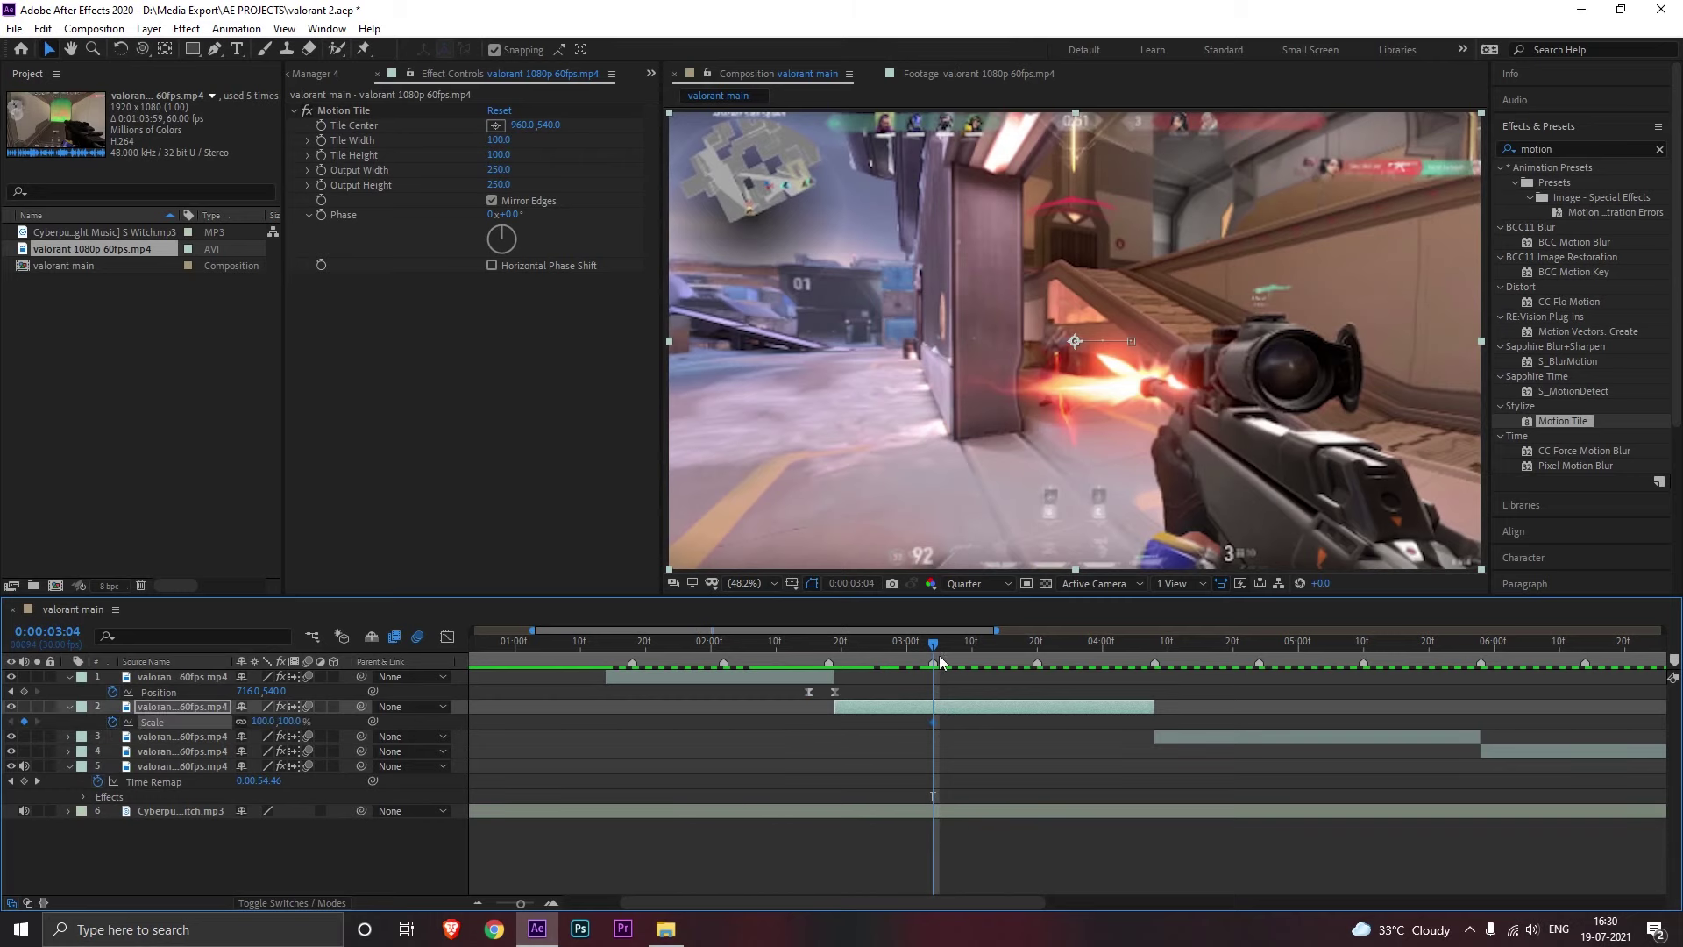
left_click_drag(927, 644, 918, 647)
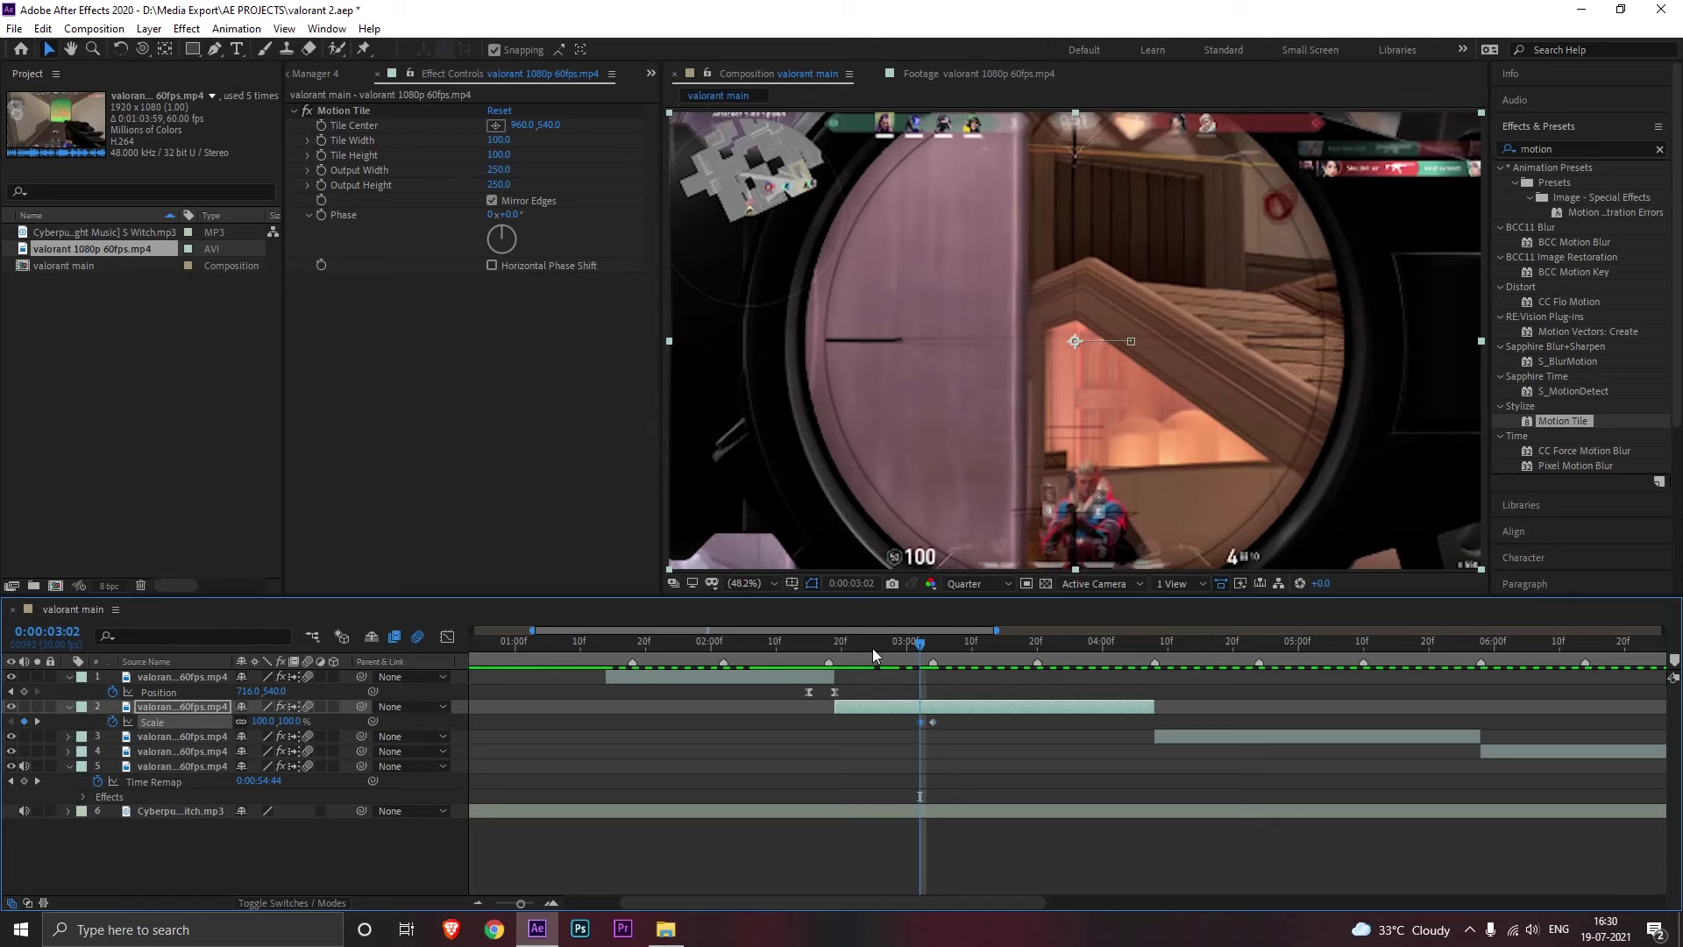
left_click_drag(917, 643, 985, 658)
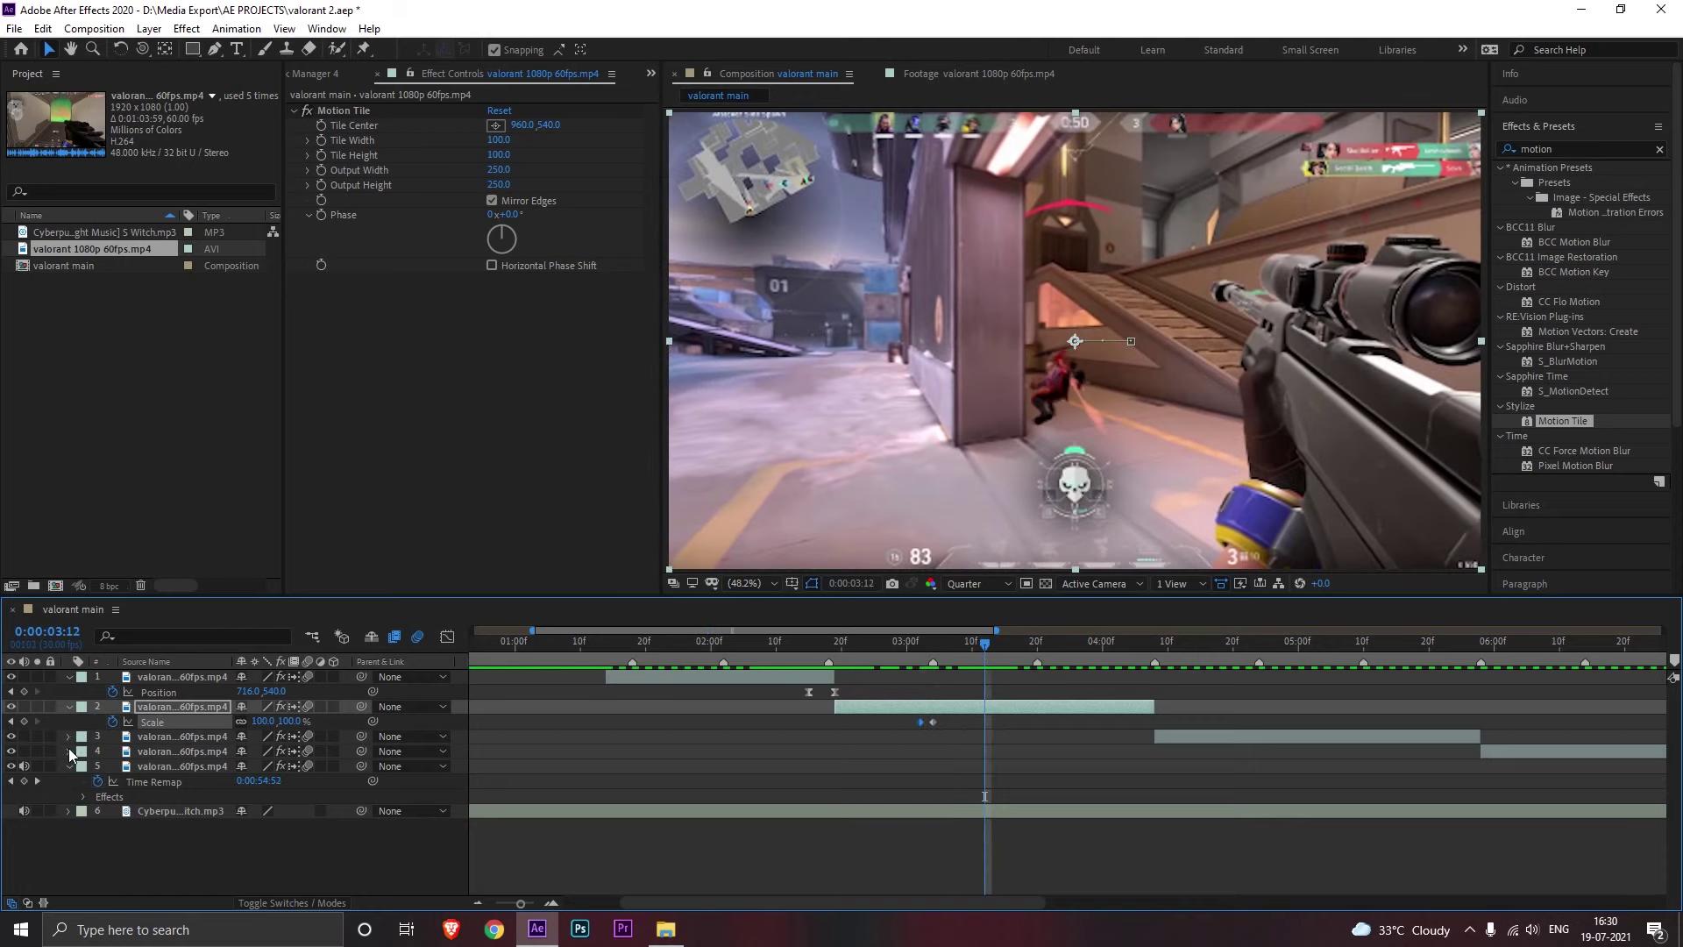
left_click(10, 722)
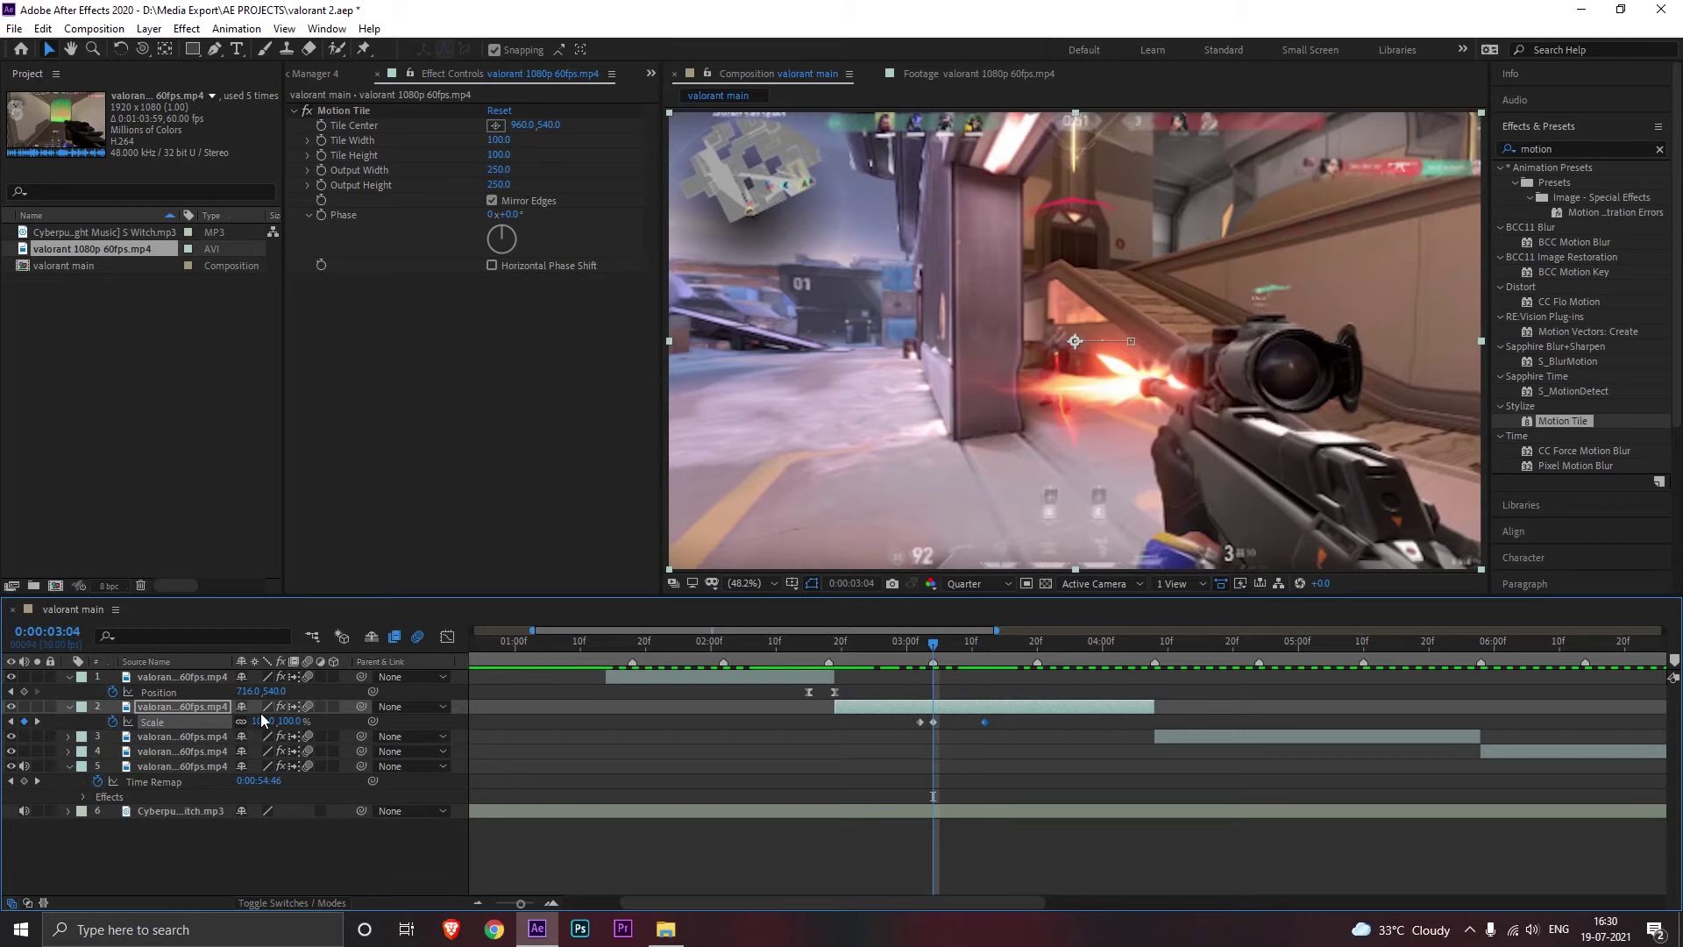
mouse_move(261, 717)
left_mouse_down()
mouse_move(304, 735)
mouse_move(289, 735)
left_mouse_up()
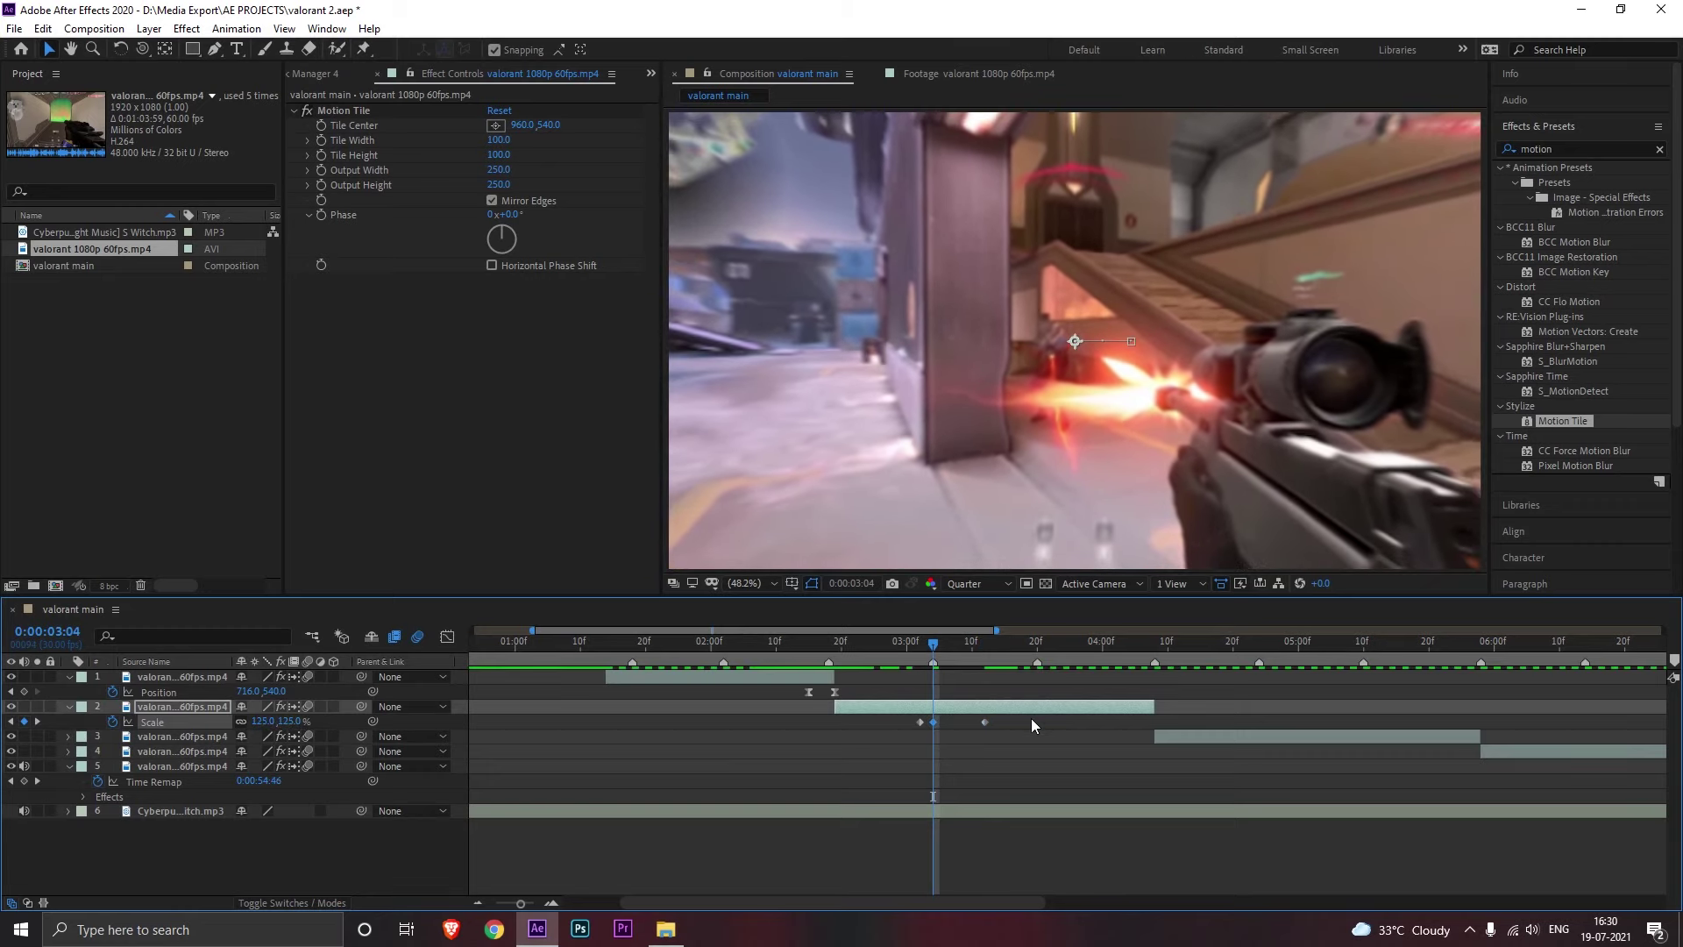
Step: Easy-ease the three Scale keyframes, shape their speed graph to spike at 0:00:03:04, preview the zoom, and close the Graph Editor
left_click_drag(1031, 718, 861, 726)
key("F9")
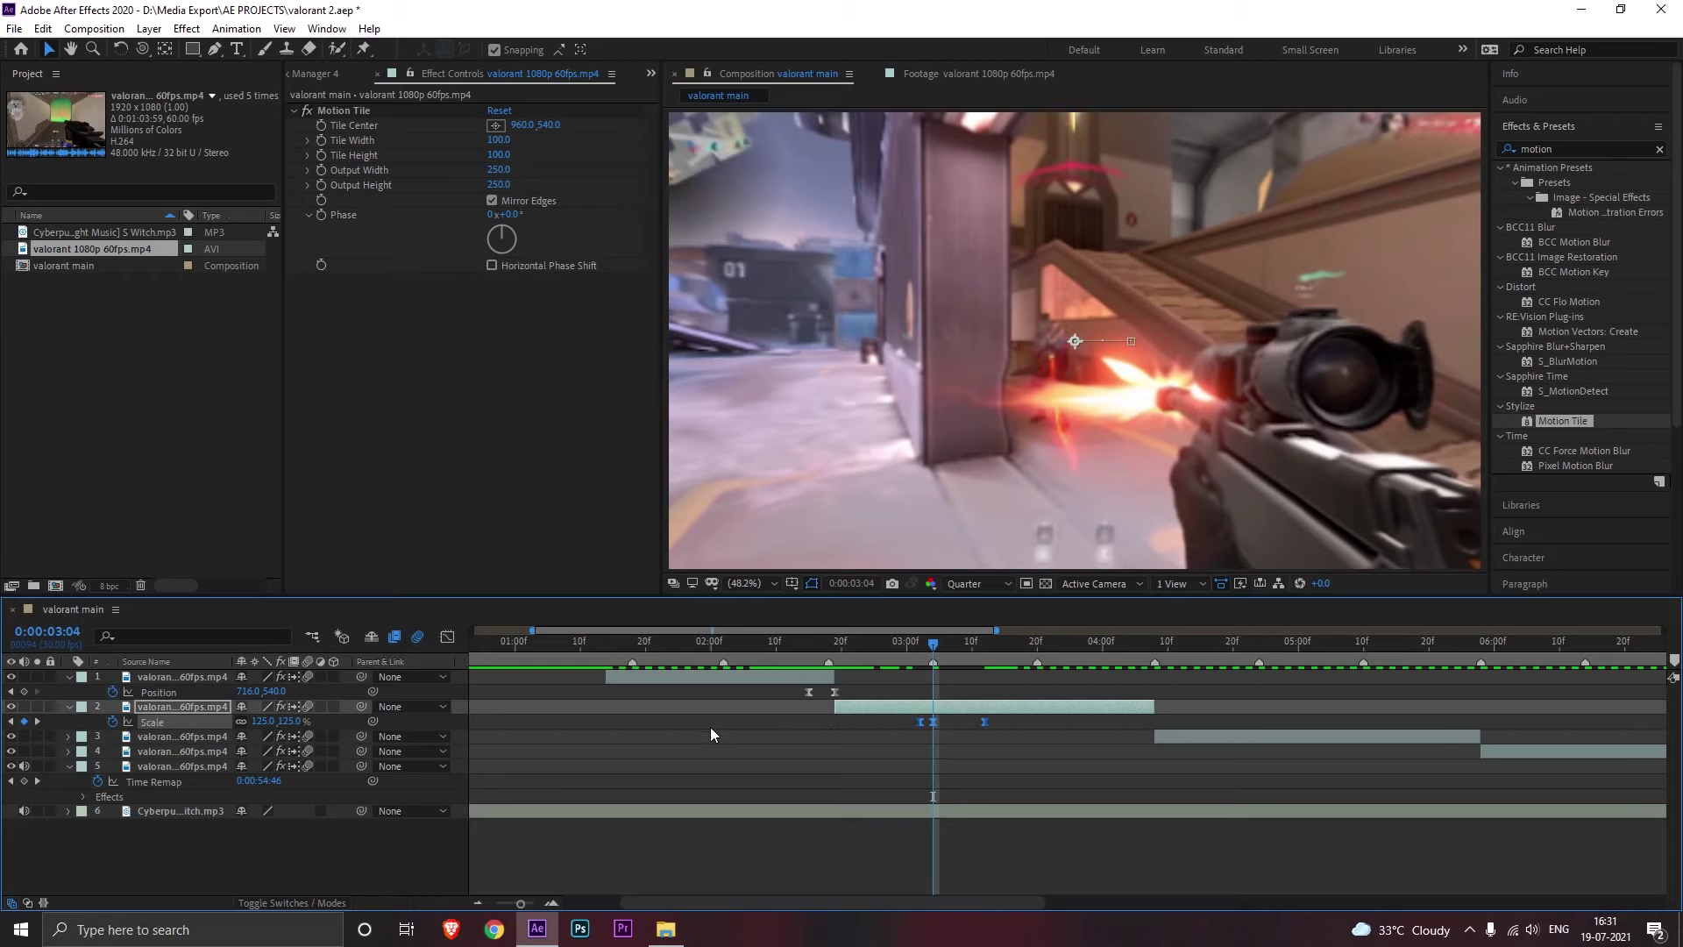
left_click(447, 636)
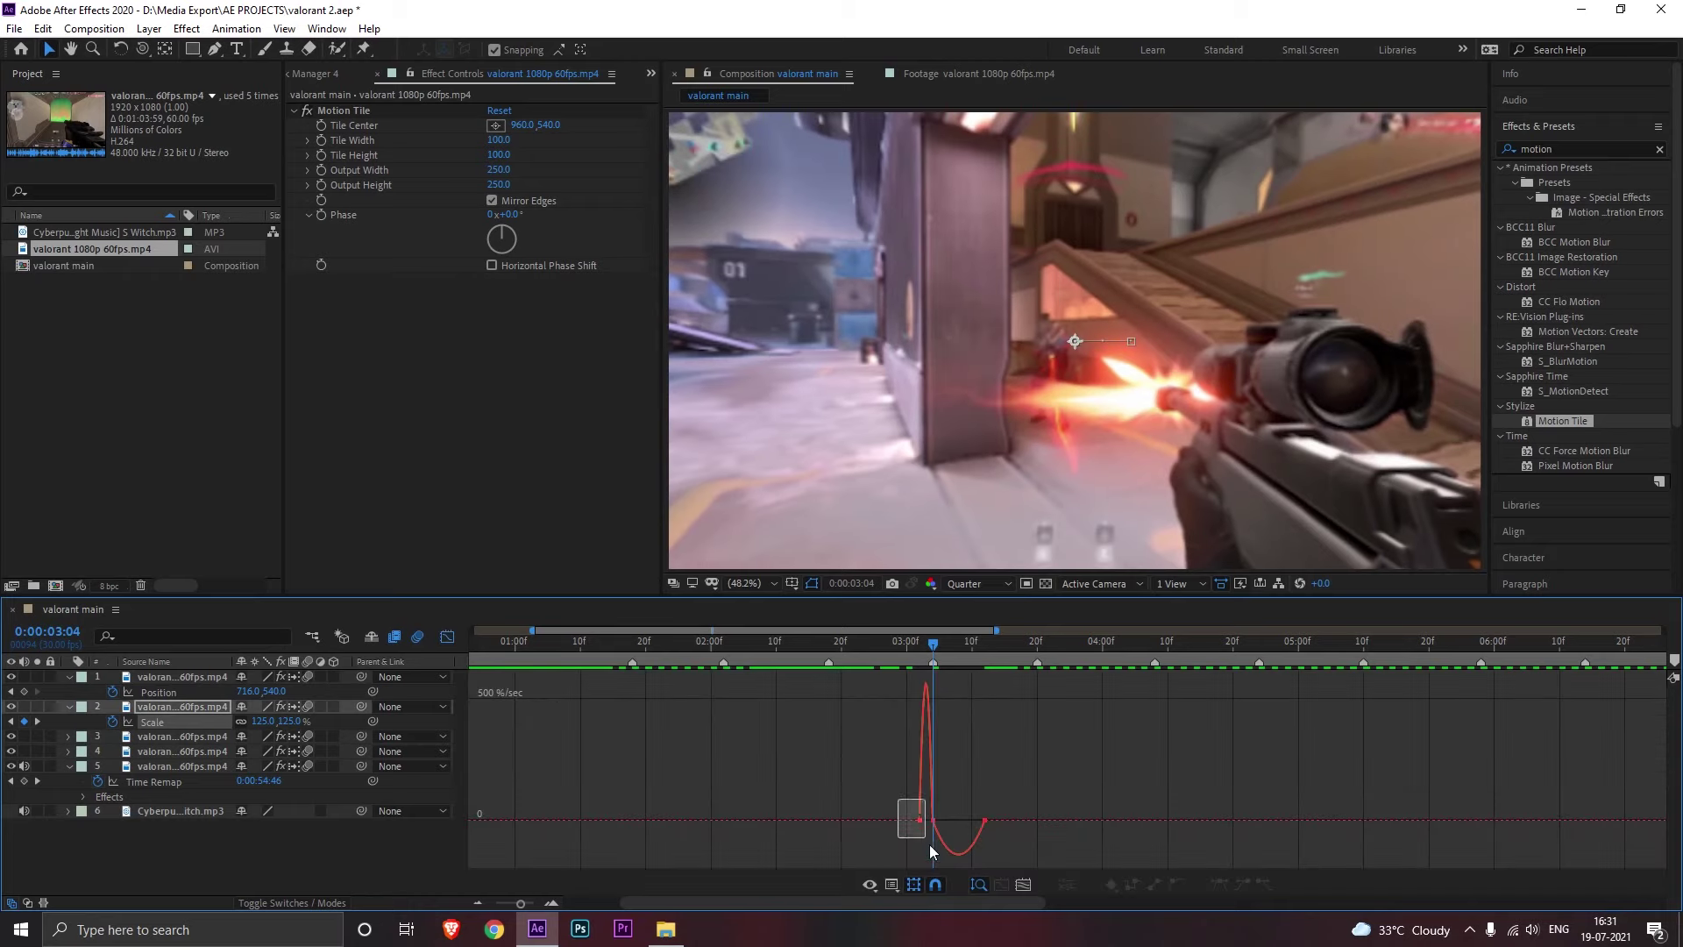
left_click_drag(930, 845, 934, 821)
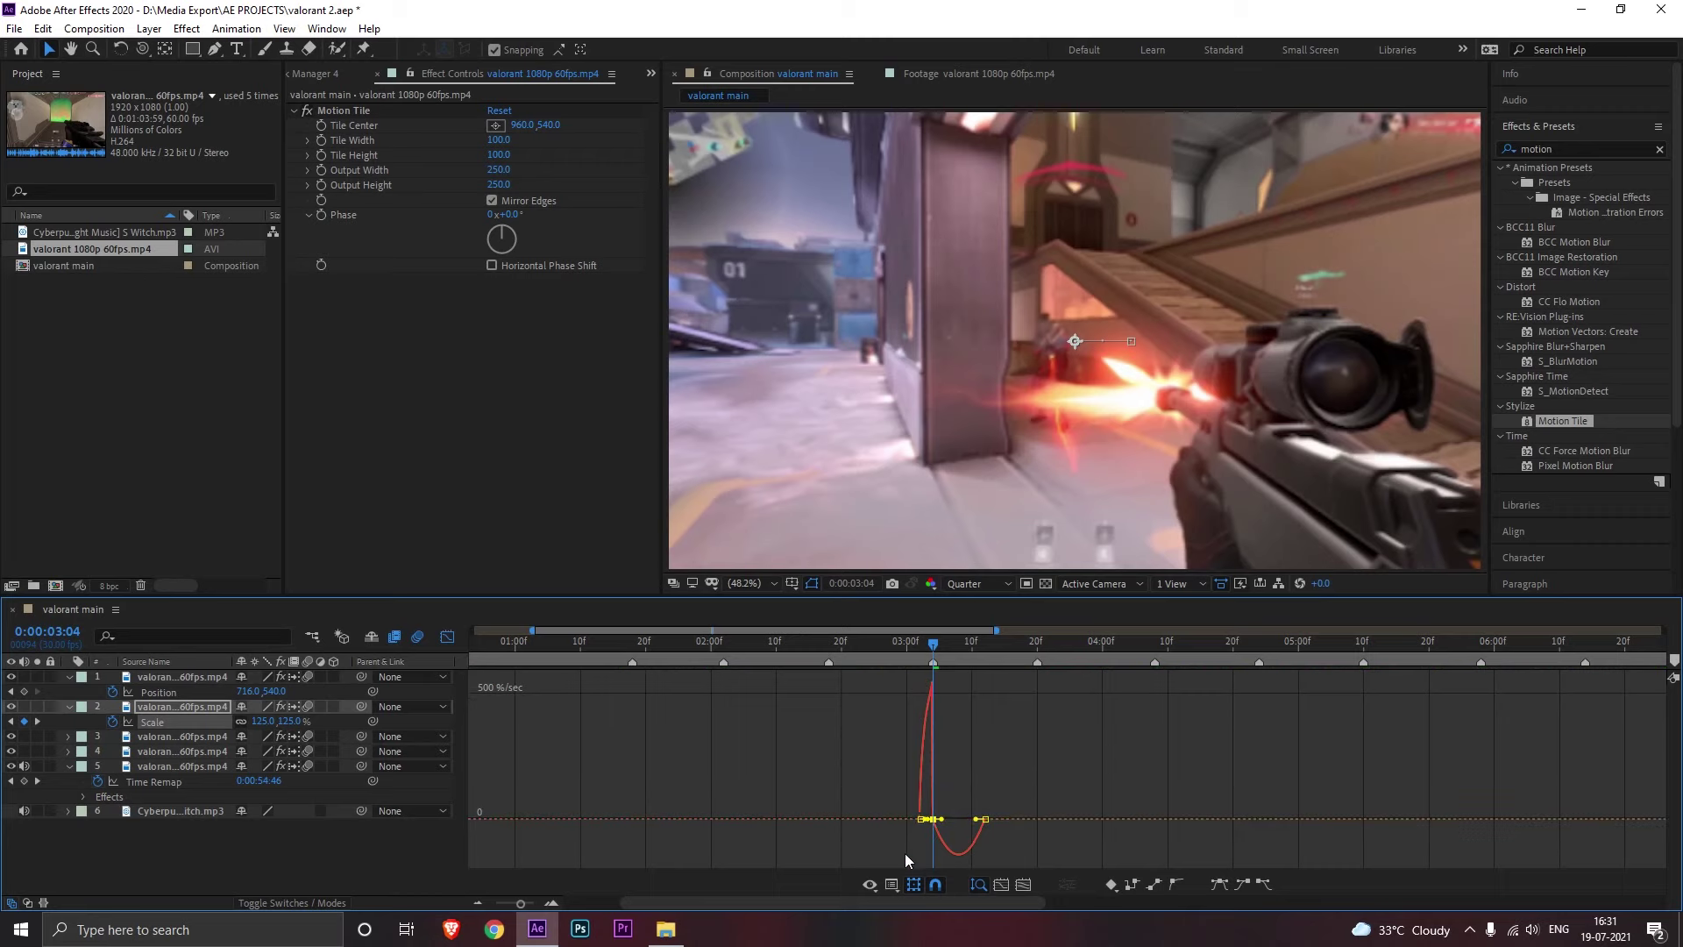
left_click_drag(521, 904, 533, 904)
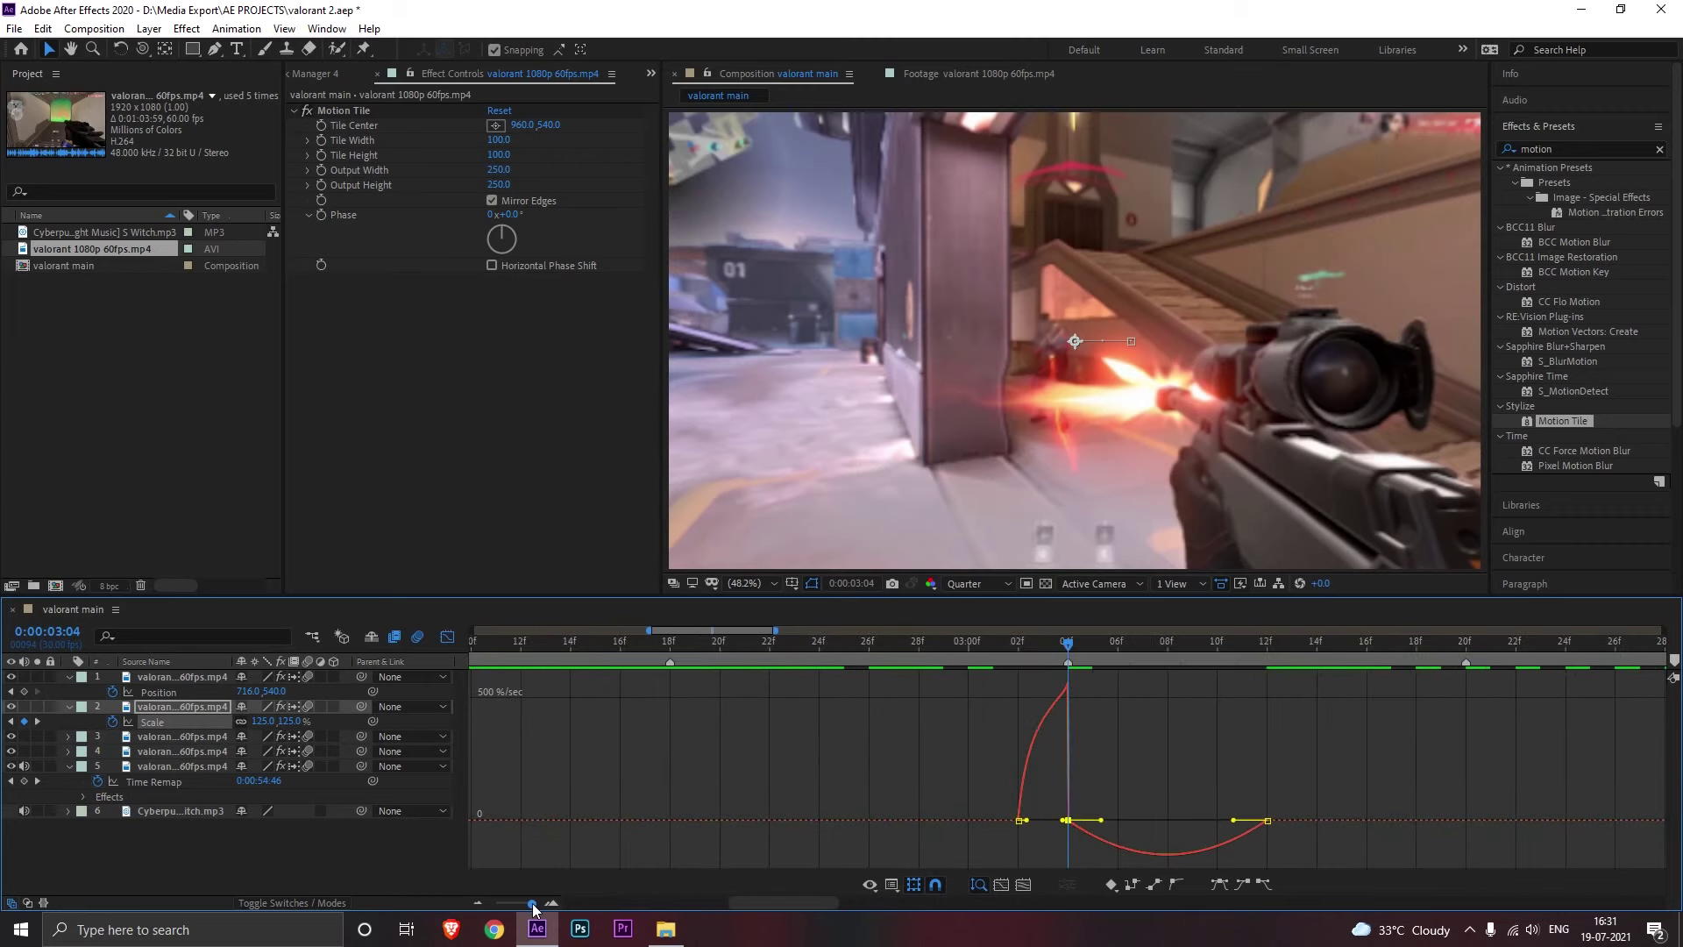
left_click_drag(1027, 821, 1140, 817)
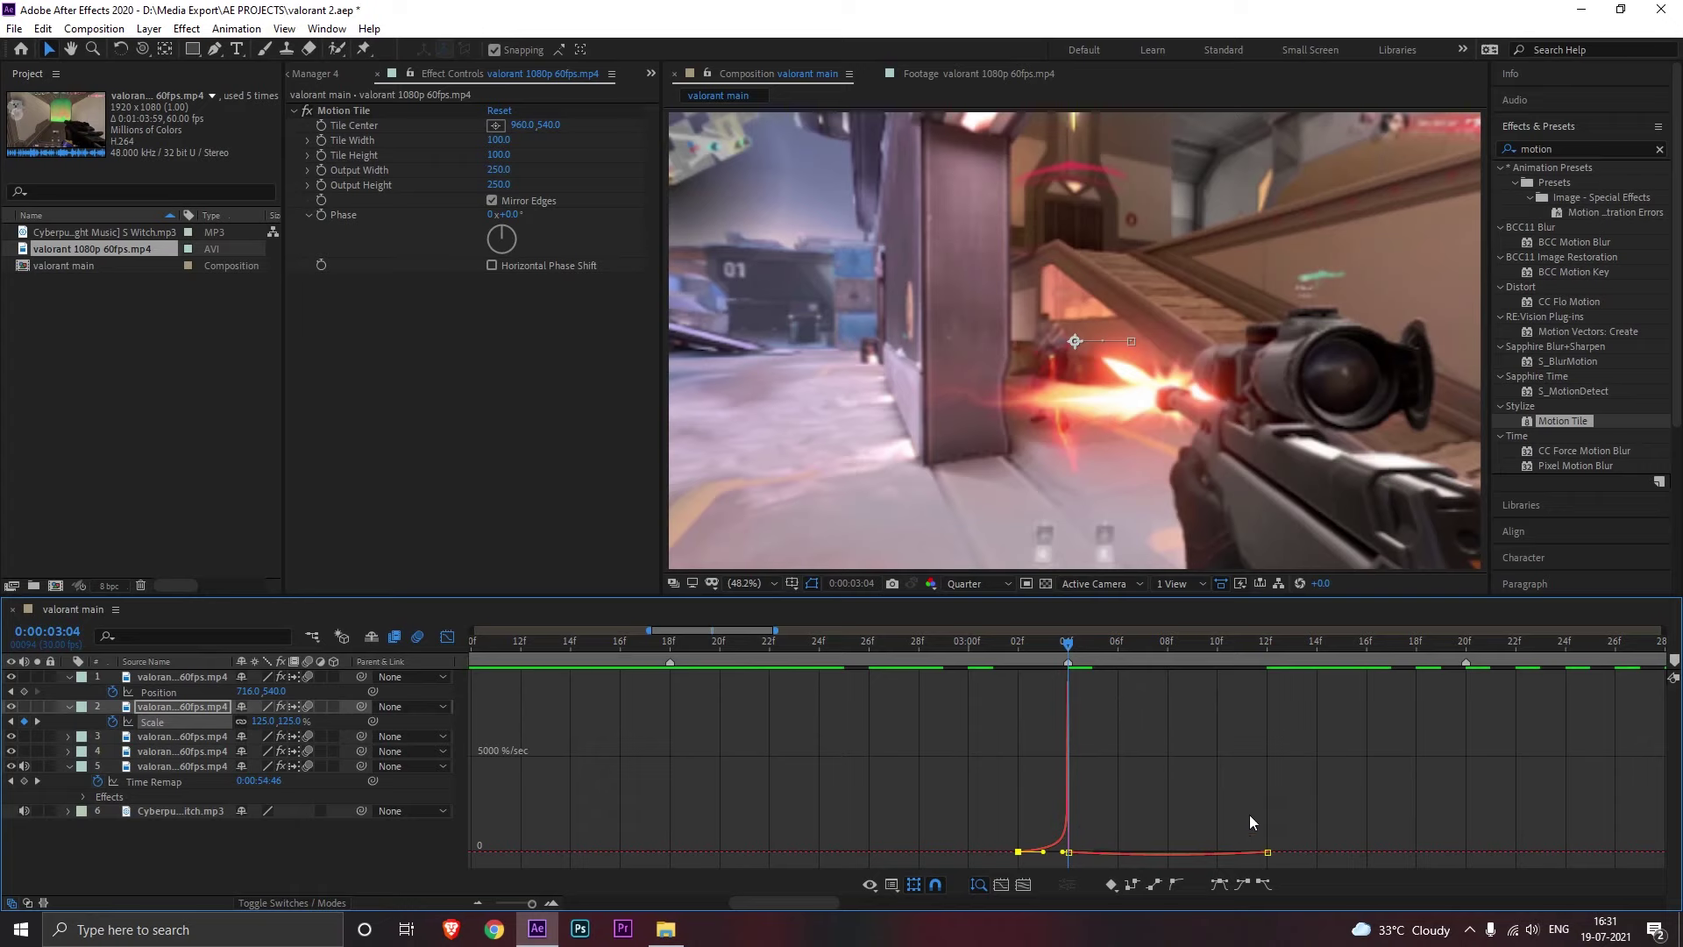
left_click_drag(1249, 791, 1070, 850)
left_click(920, 645)
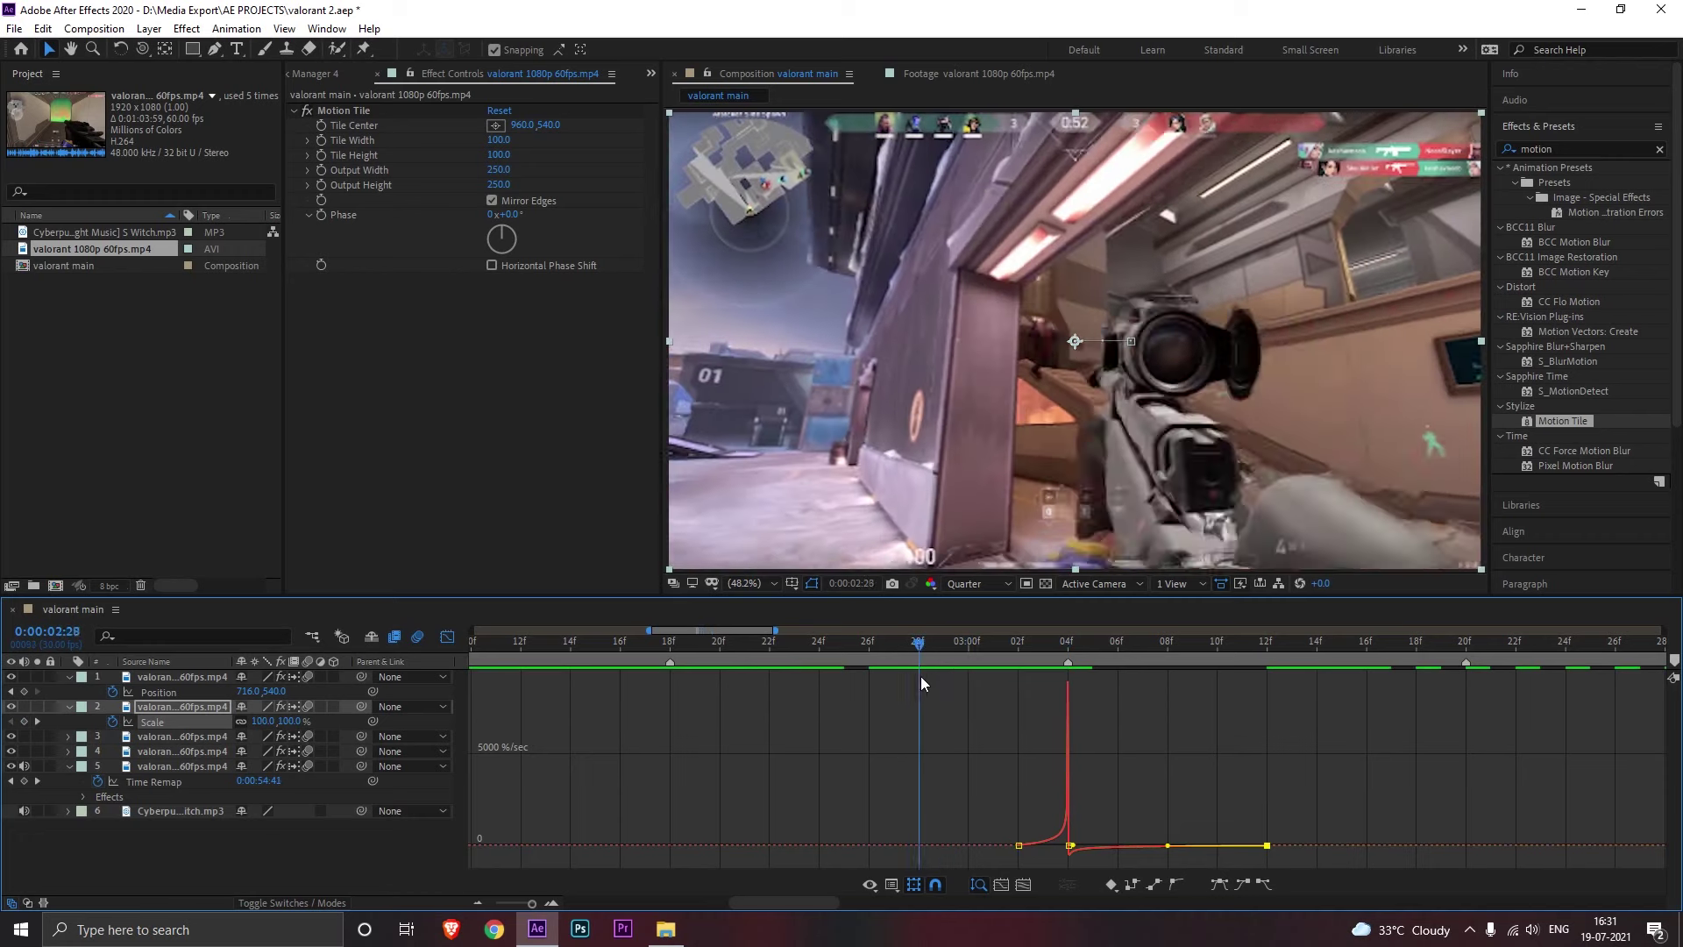
key("space")
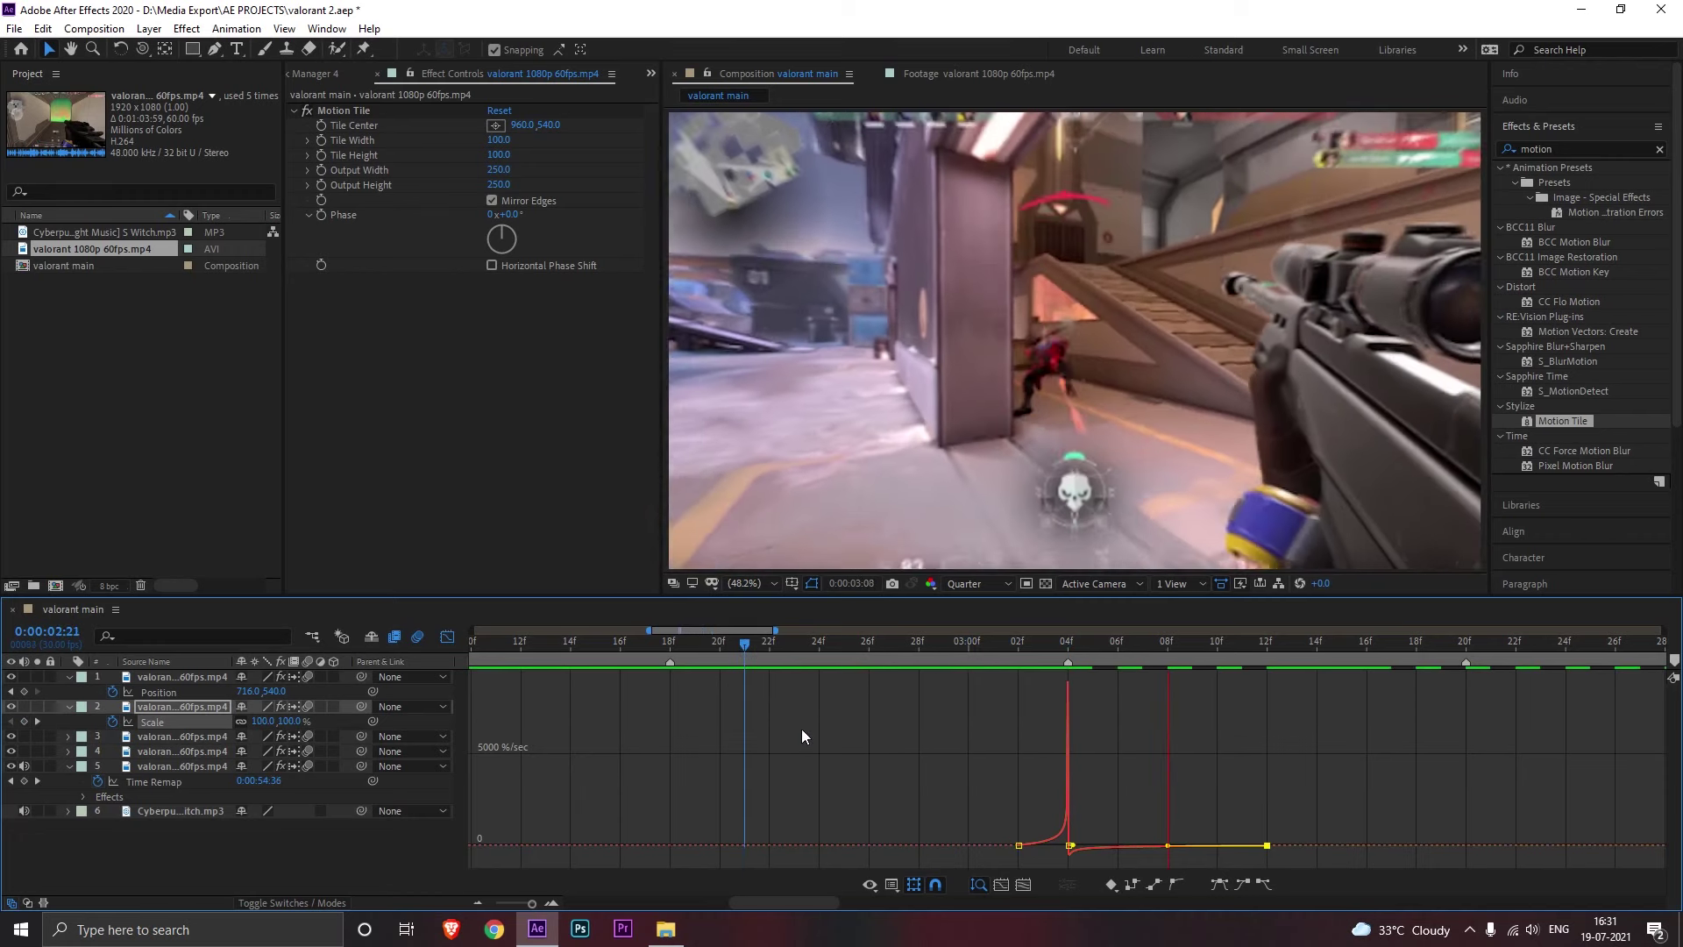
key("shift+F3")
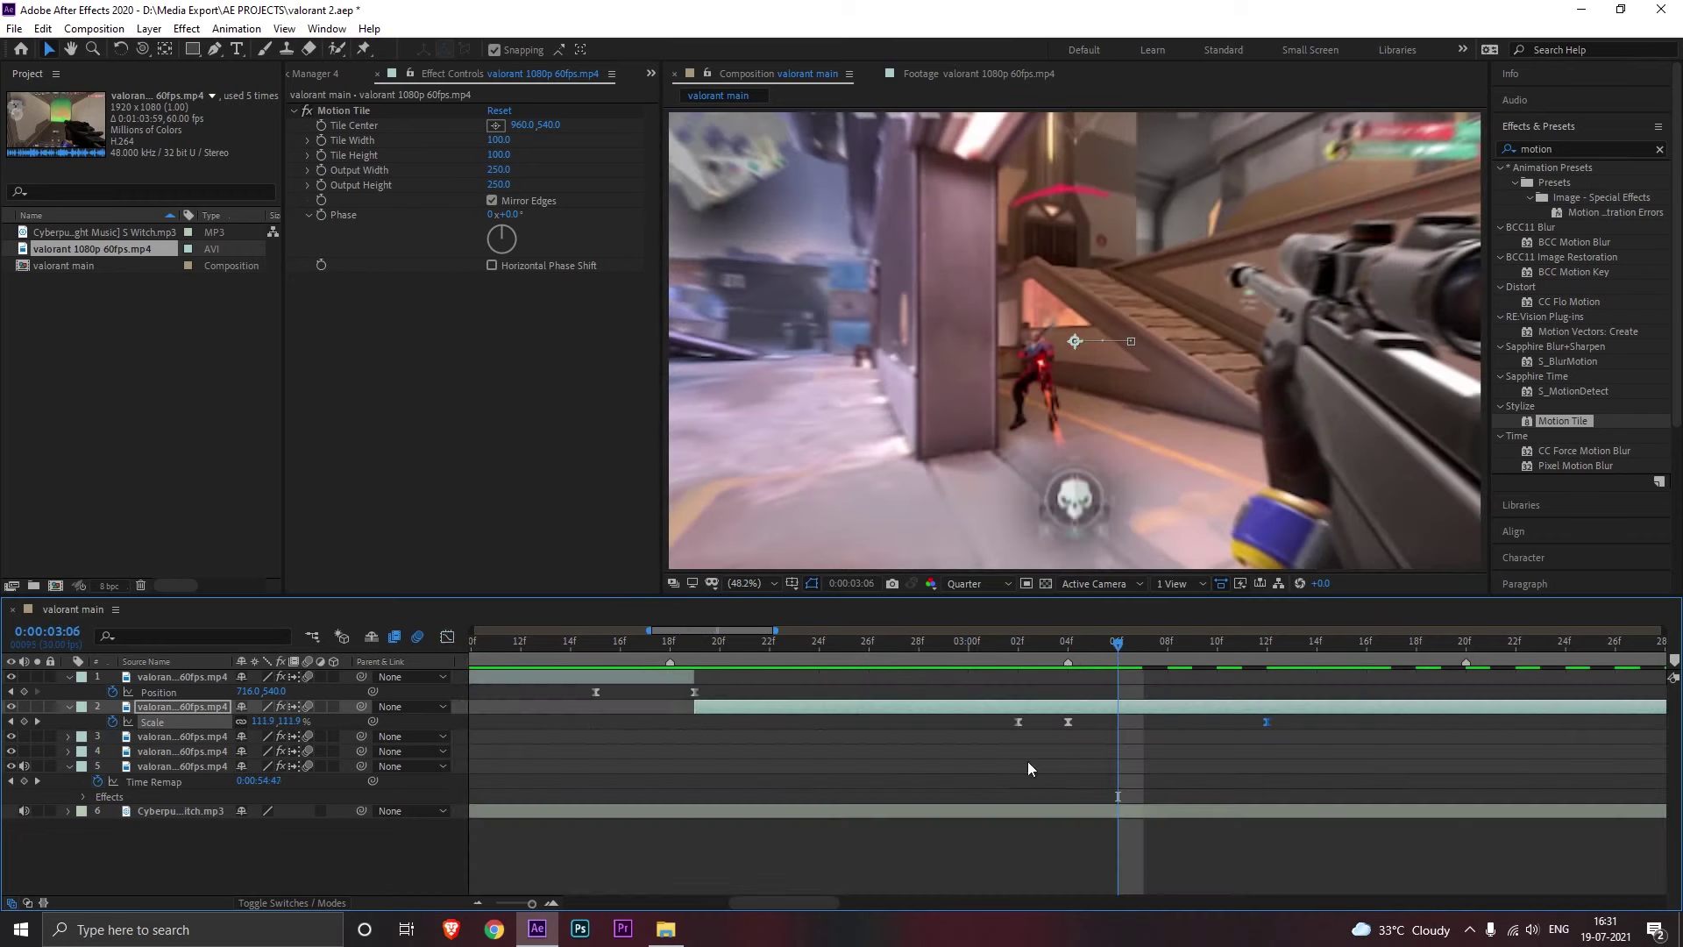
left_click_drag(1028, 649, 1192, 675)
Step: Copy the first clip's two Position keyframes and paste them near the end of the second clip, around the next cut
left_click_drag(532, 904, 515, 905)
left_click_drag(733, 647, 1088, 786)
left_click(875, 708)
key("p")
left_click(1113, 737)
key("p")
left_click_drag(824, 688, 901, 698)
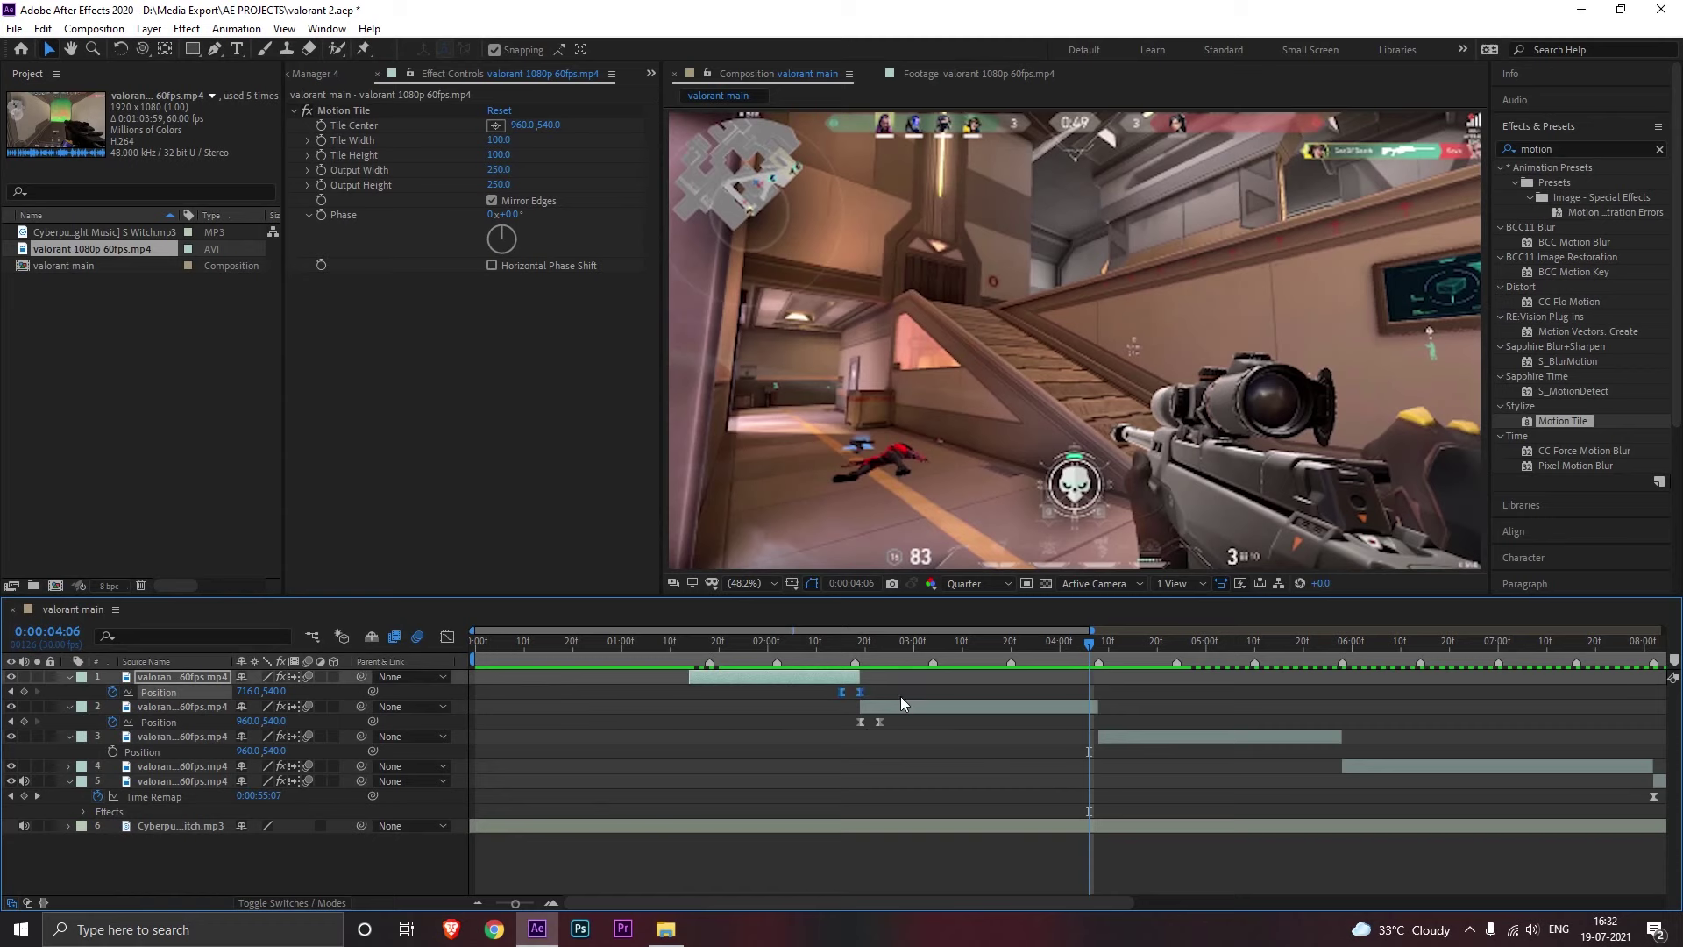
key("ctrl+c")
left_click(1075, 723)
key("ctrl+v")
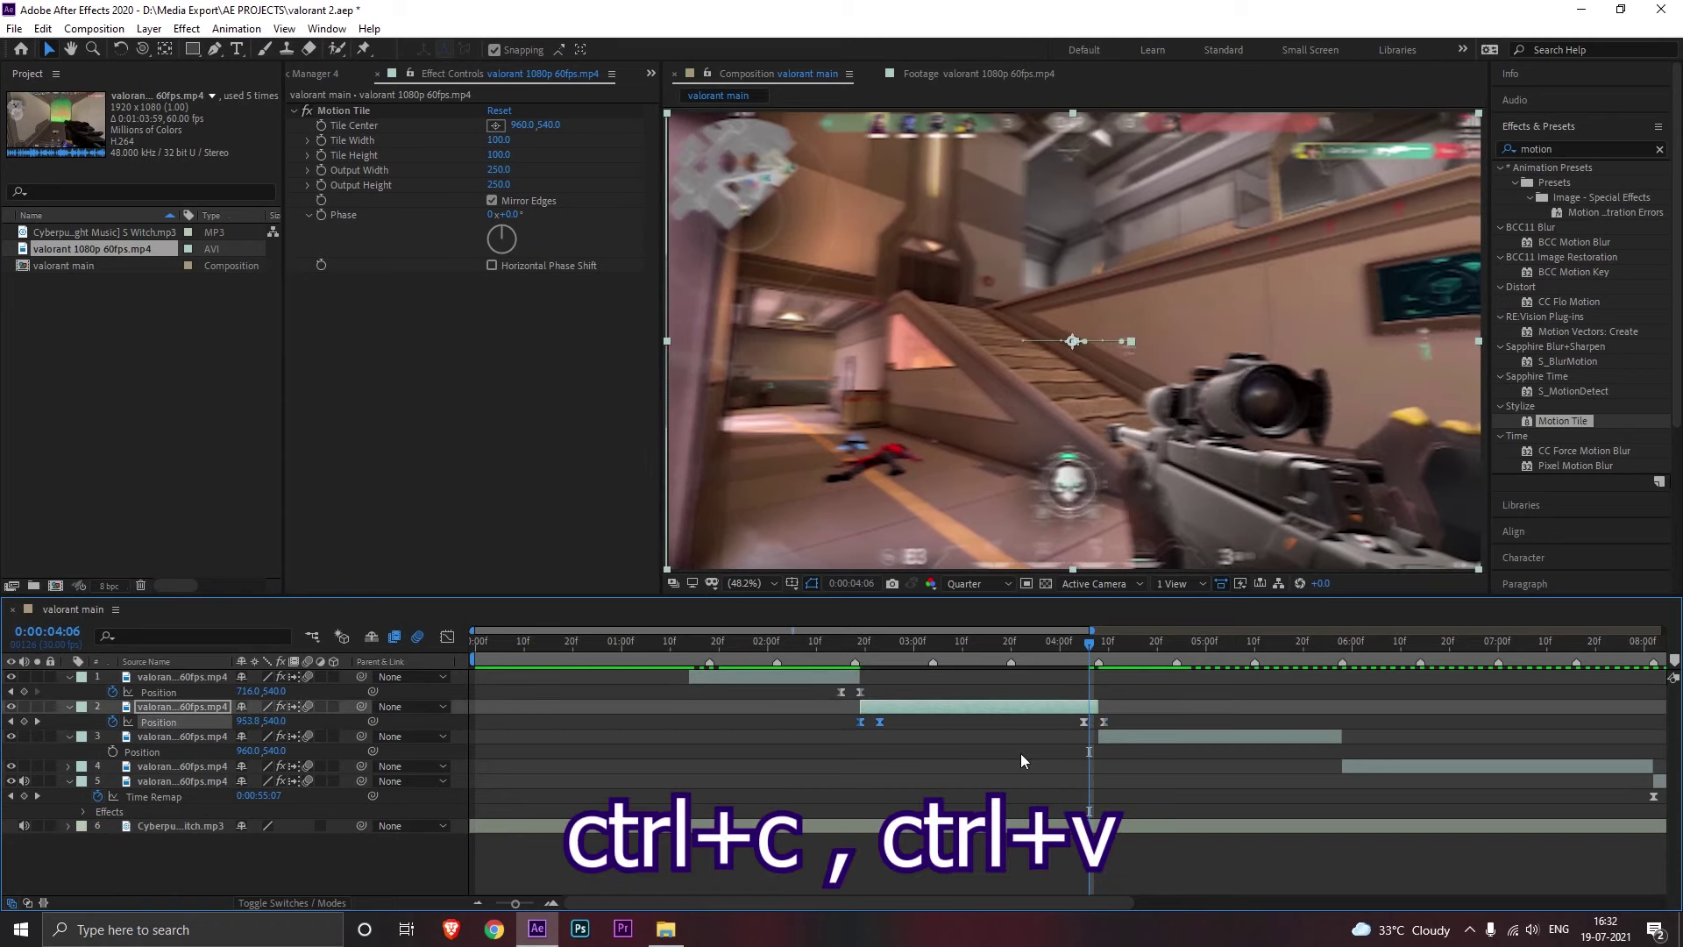
Step: Copy the second clip's opening pair of Position keyframes to the start of the third clip, and save the project
key("ctrl+c")
left_click(1121, 738)
key("ctrl+v")
left_click_drag(1073, 646, 690, 719)
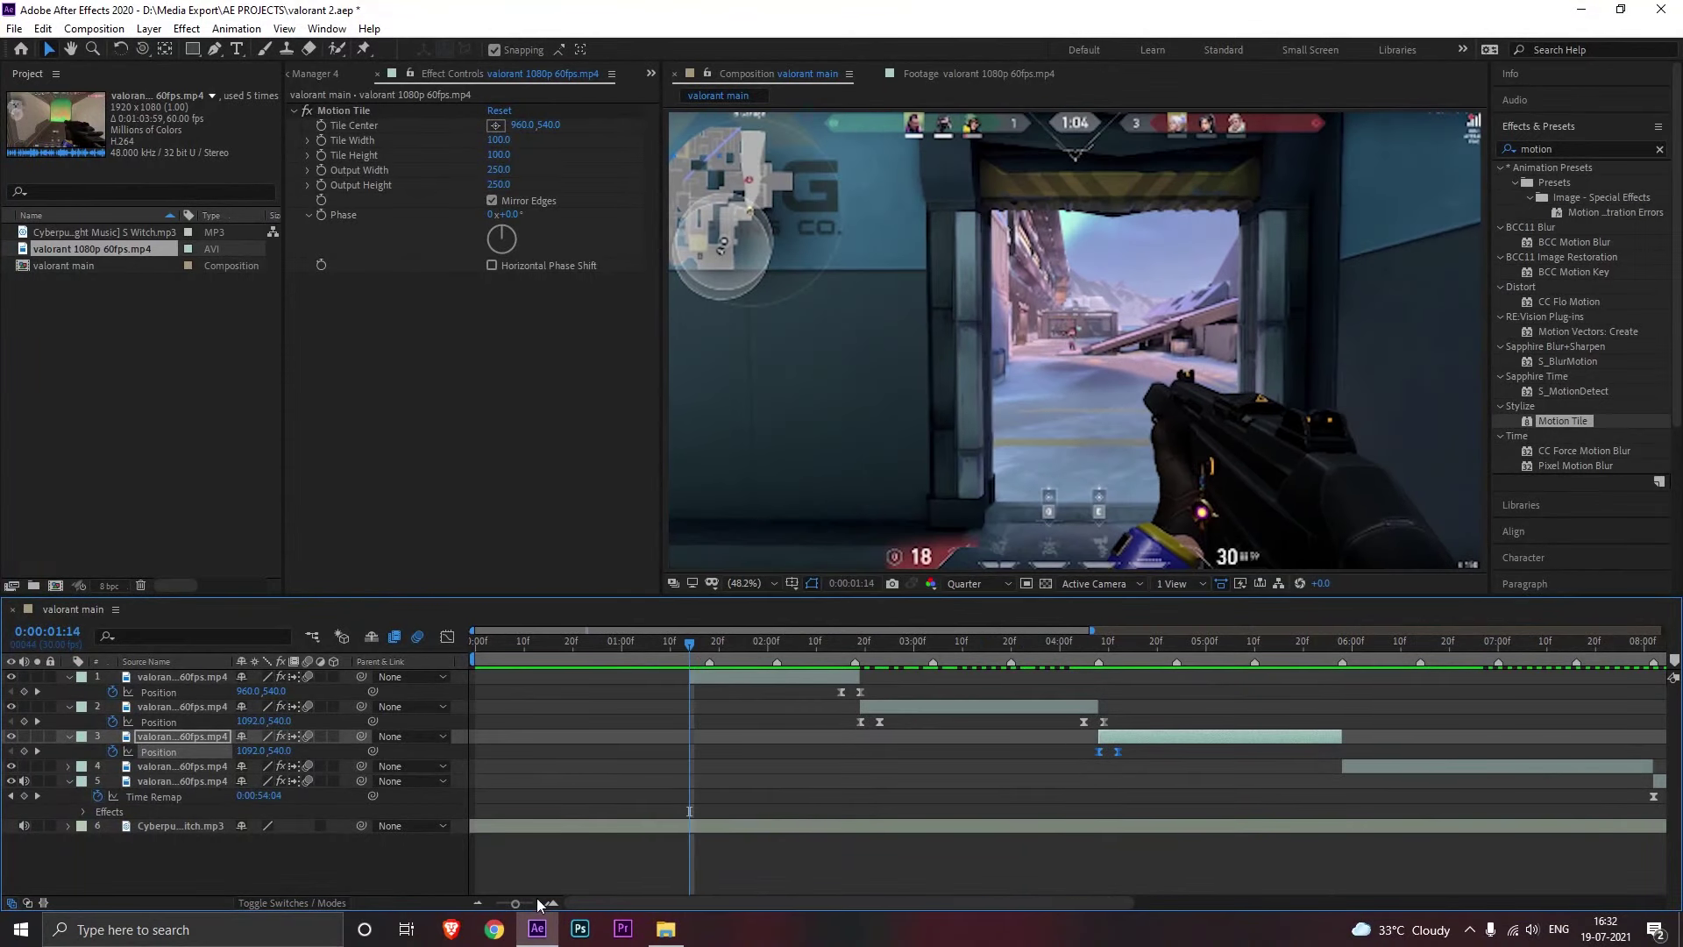
left_click(540, 903)
left_click(929, 733)
key("ctrl+s")
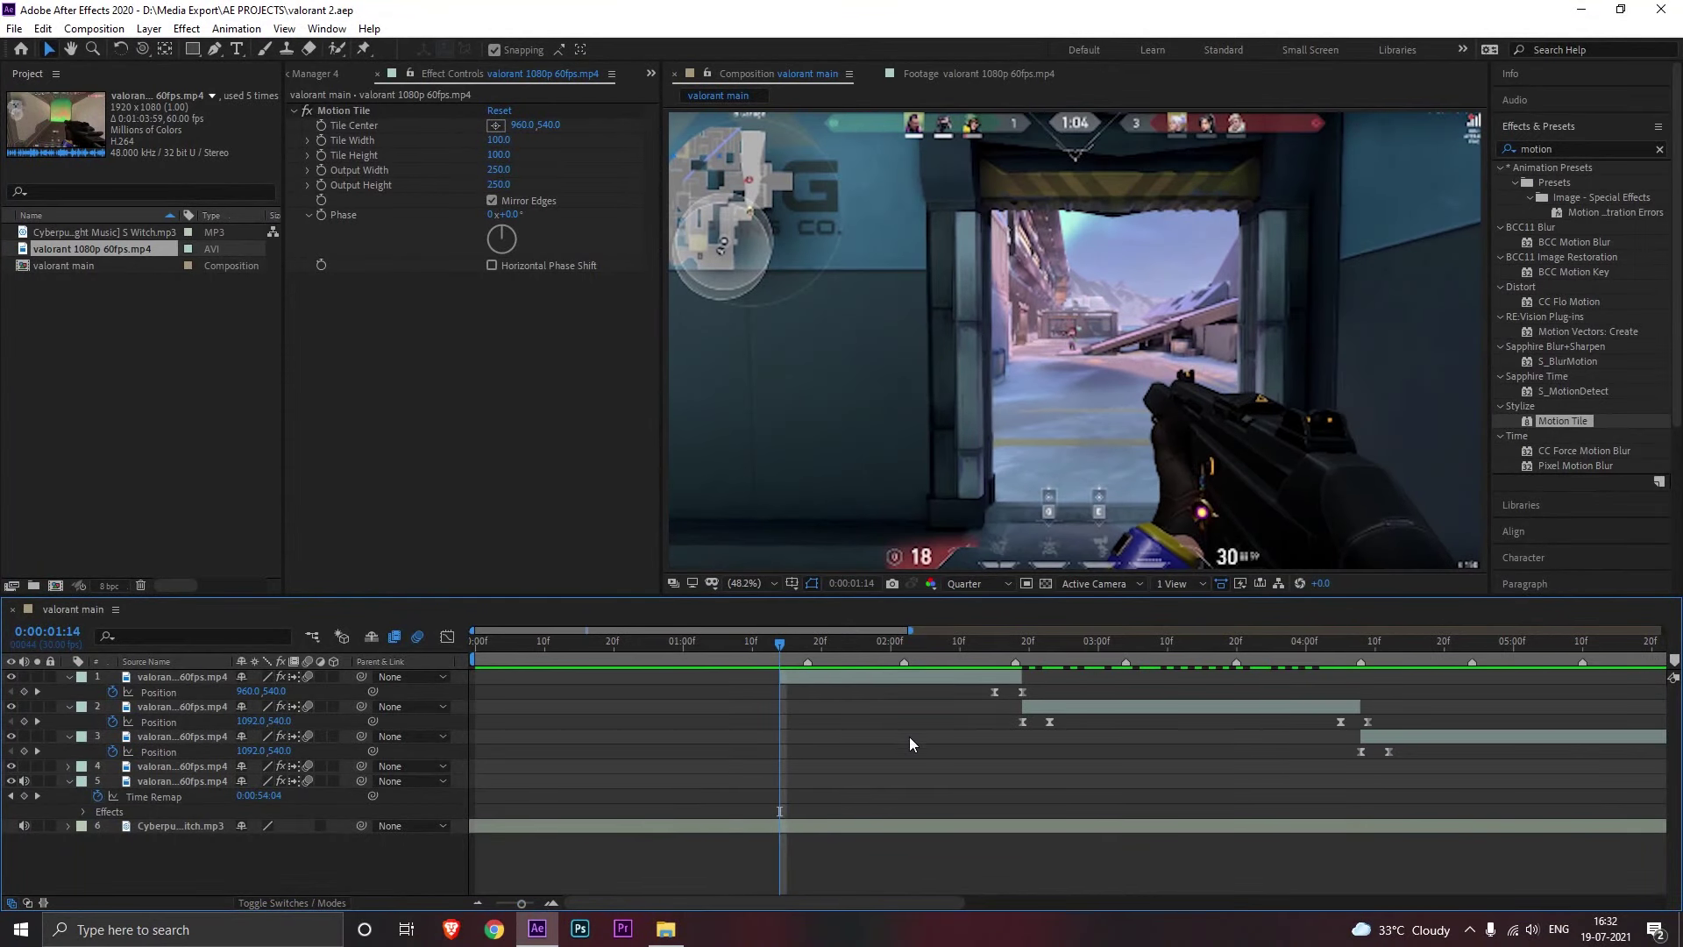
Step: Add a new adjustment layer above all clips in the valorant main composition
right_click(710, 858)
mouse_move(800, 661)
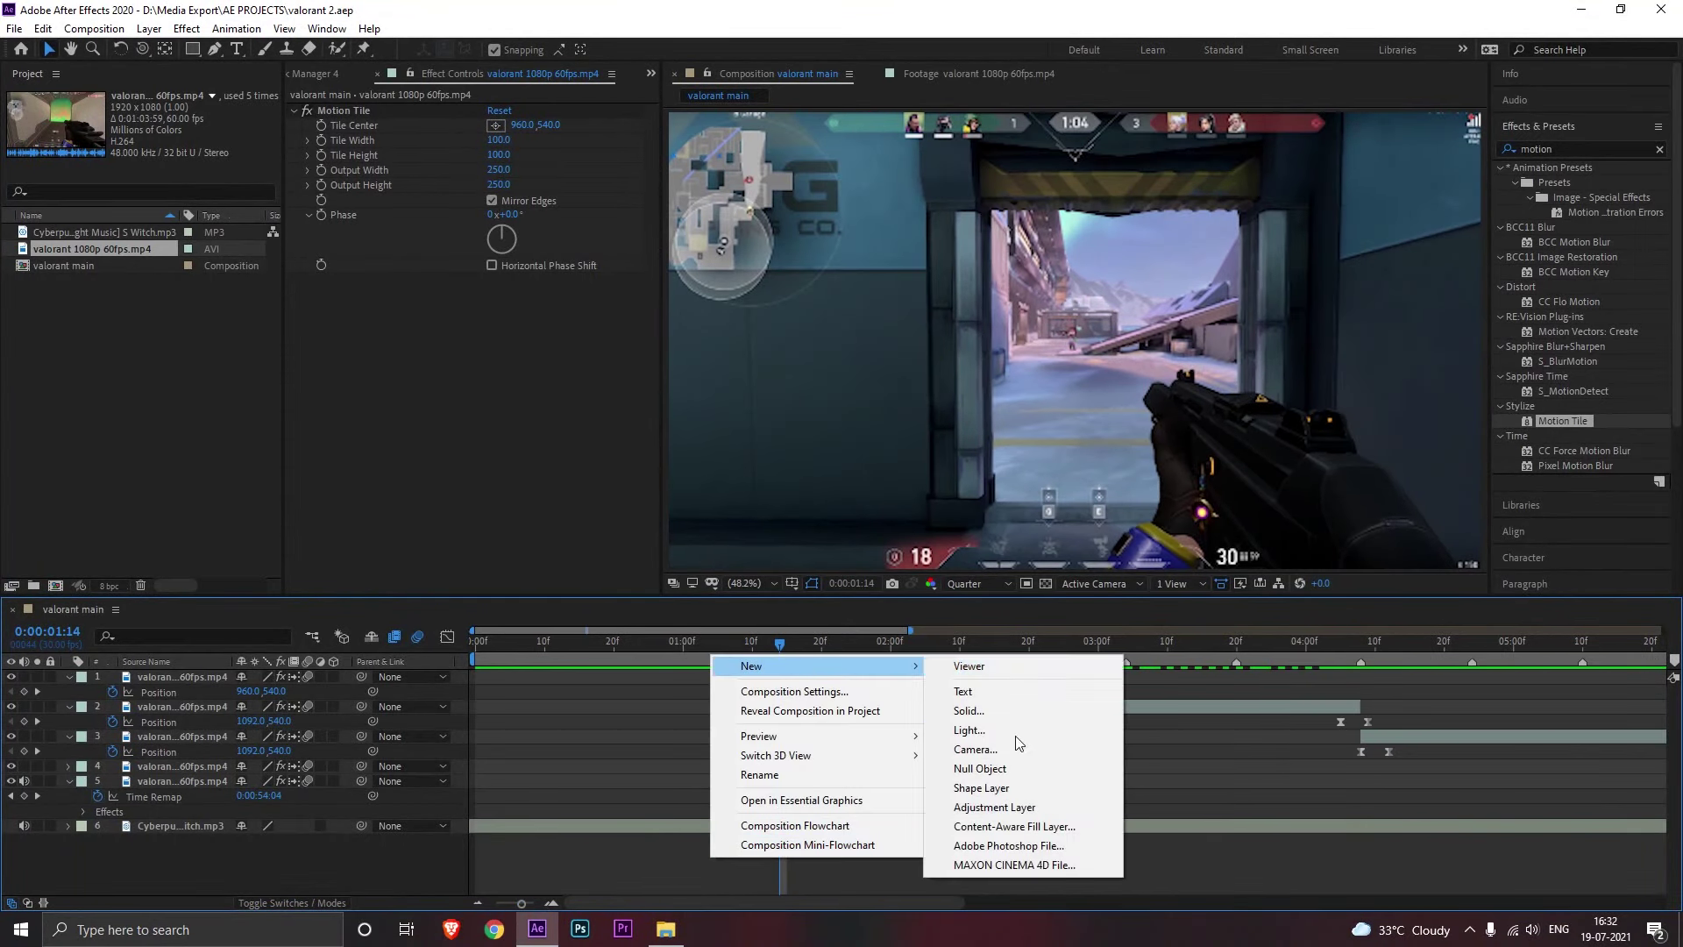
left_click(1040, 808)
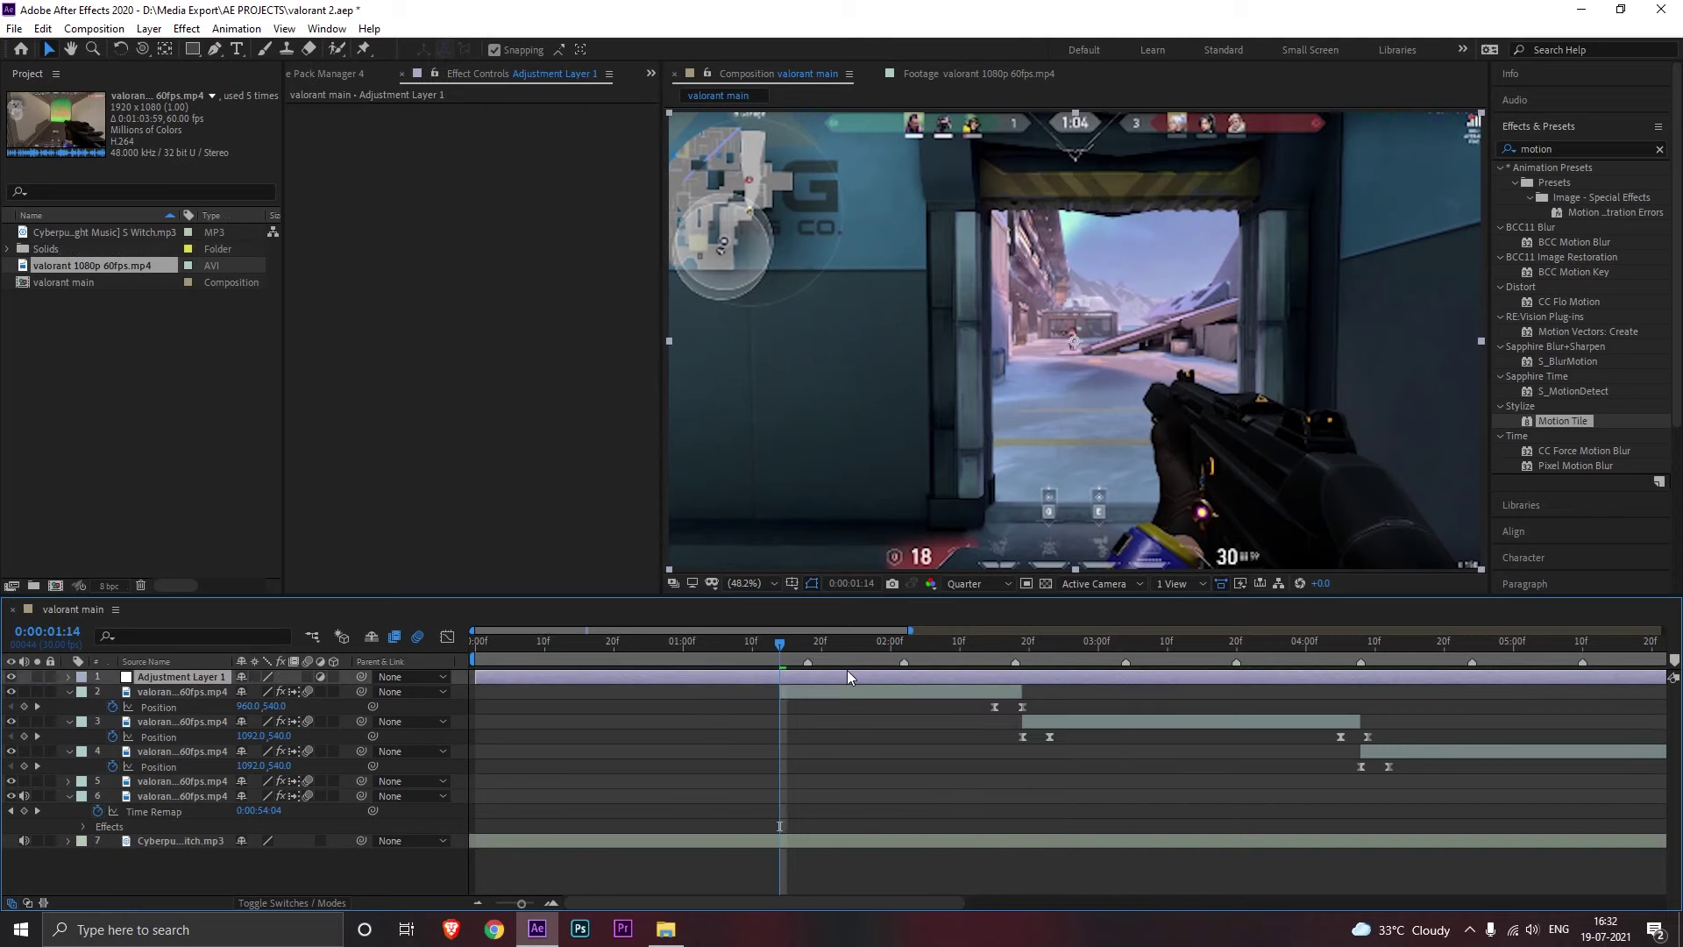
Step: Trim the adjustment layer to the first clip's span, from 0:00:01:14 to 0:00:02:19, deleting the leftover pieces
key("ctrl+shift+d")
left_click(755, 691)
key("Delete")
left_click_drag(849, 652, 1023, 653)
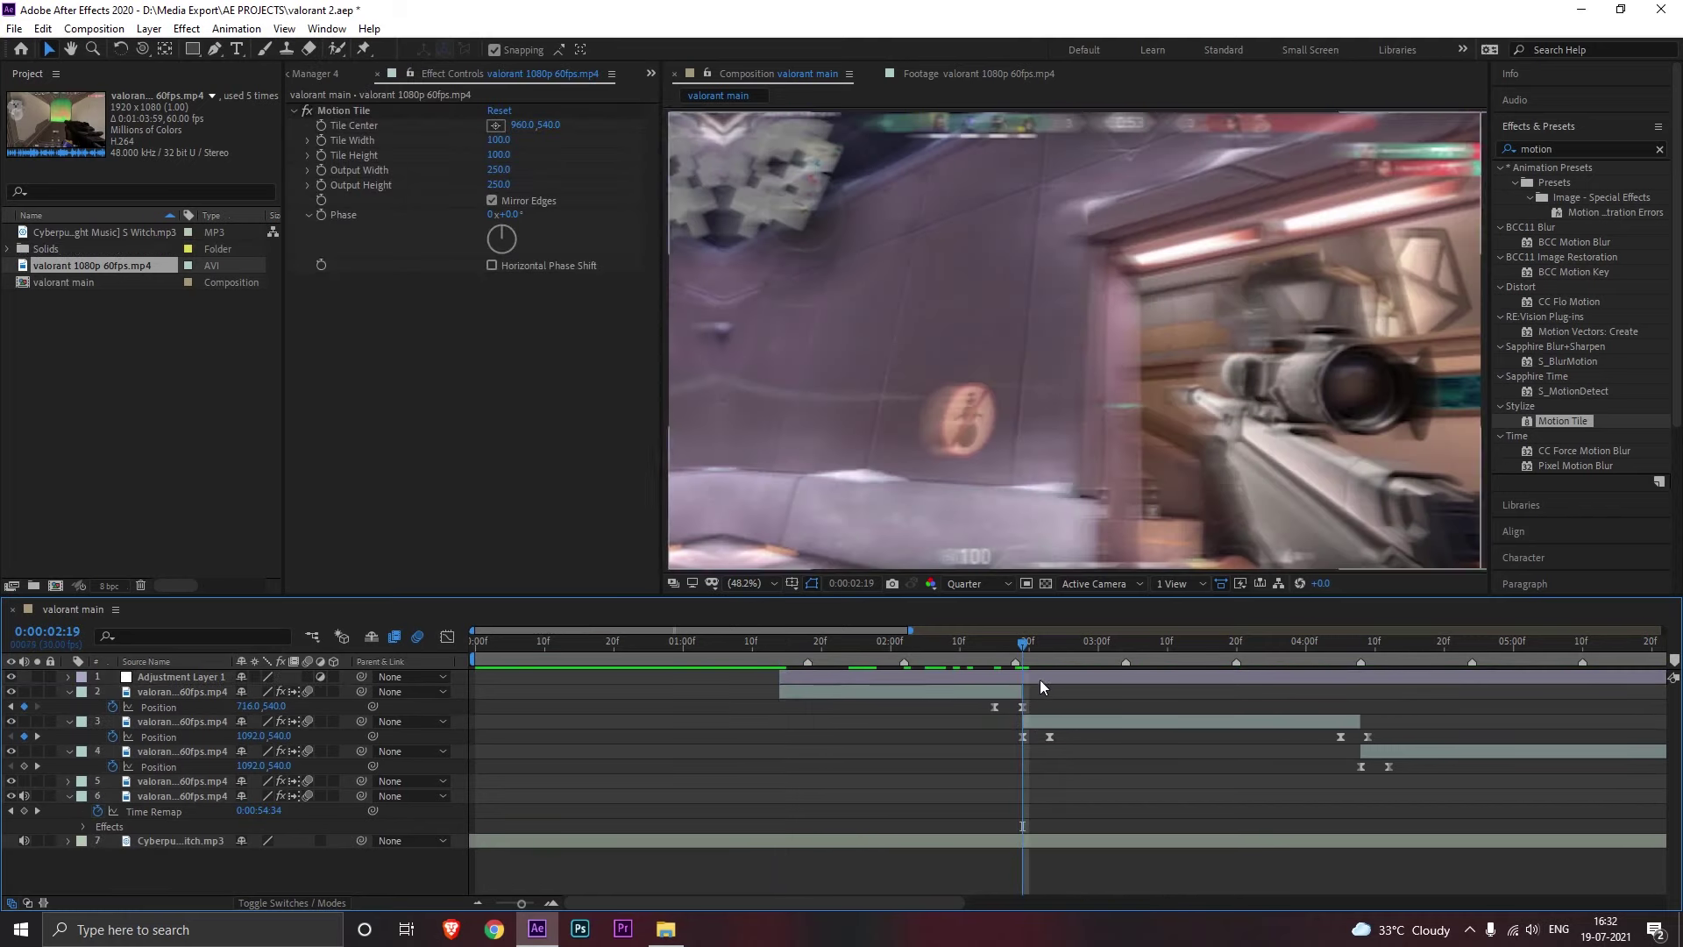
left_click(1037, 680)
key("ctrl+shift+d")
key("Delete")
Step: Rename the trimmed adjustment layer "lens blur" and give it a green label
left_click_drag(836, 653, 813, 661)
left_click(815, 677)
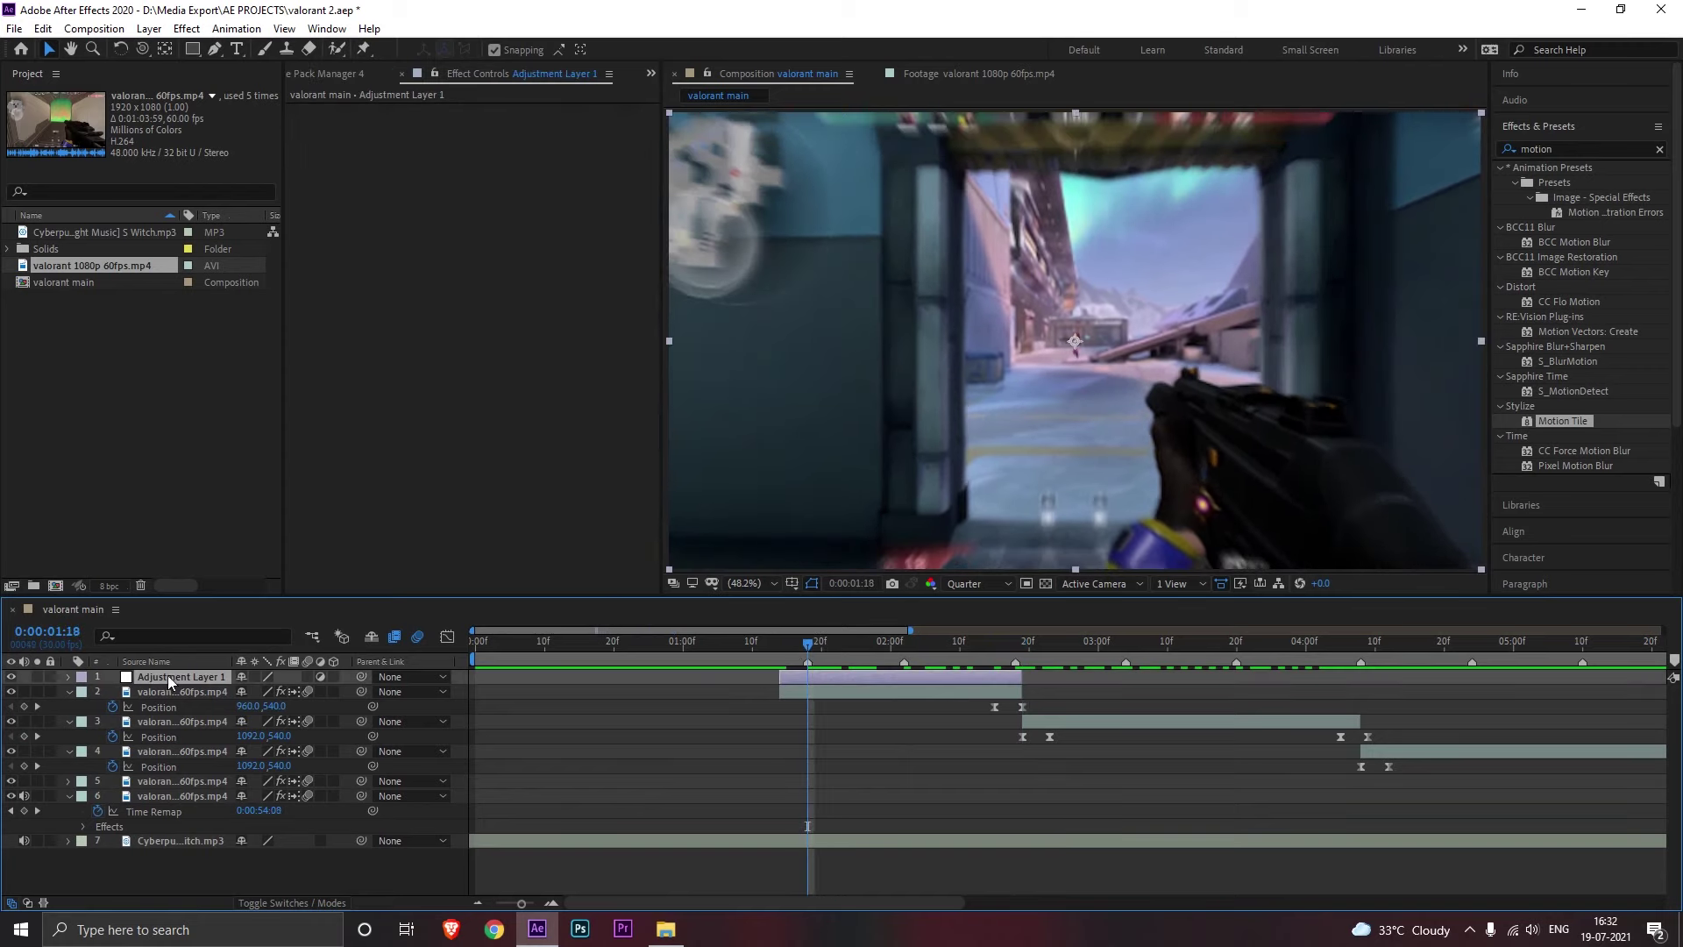
key("Return")
type("lens blur")
key("Return")
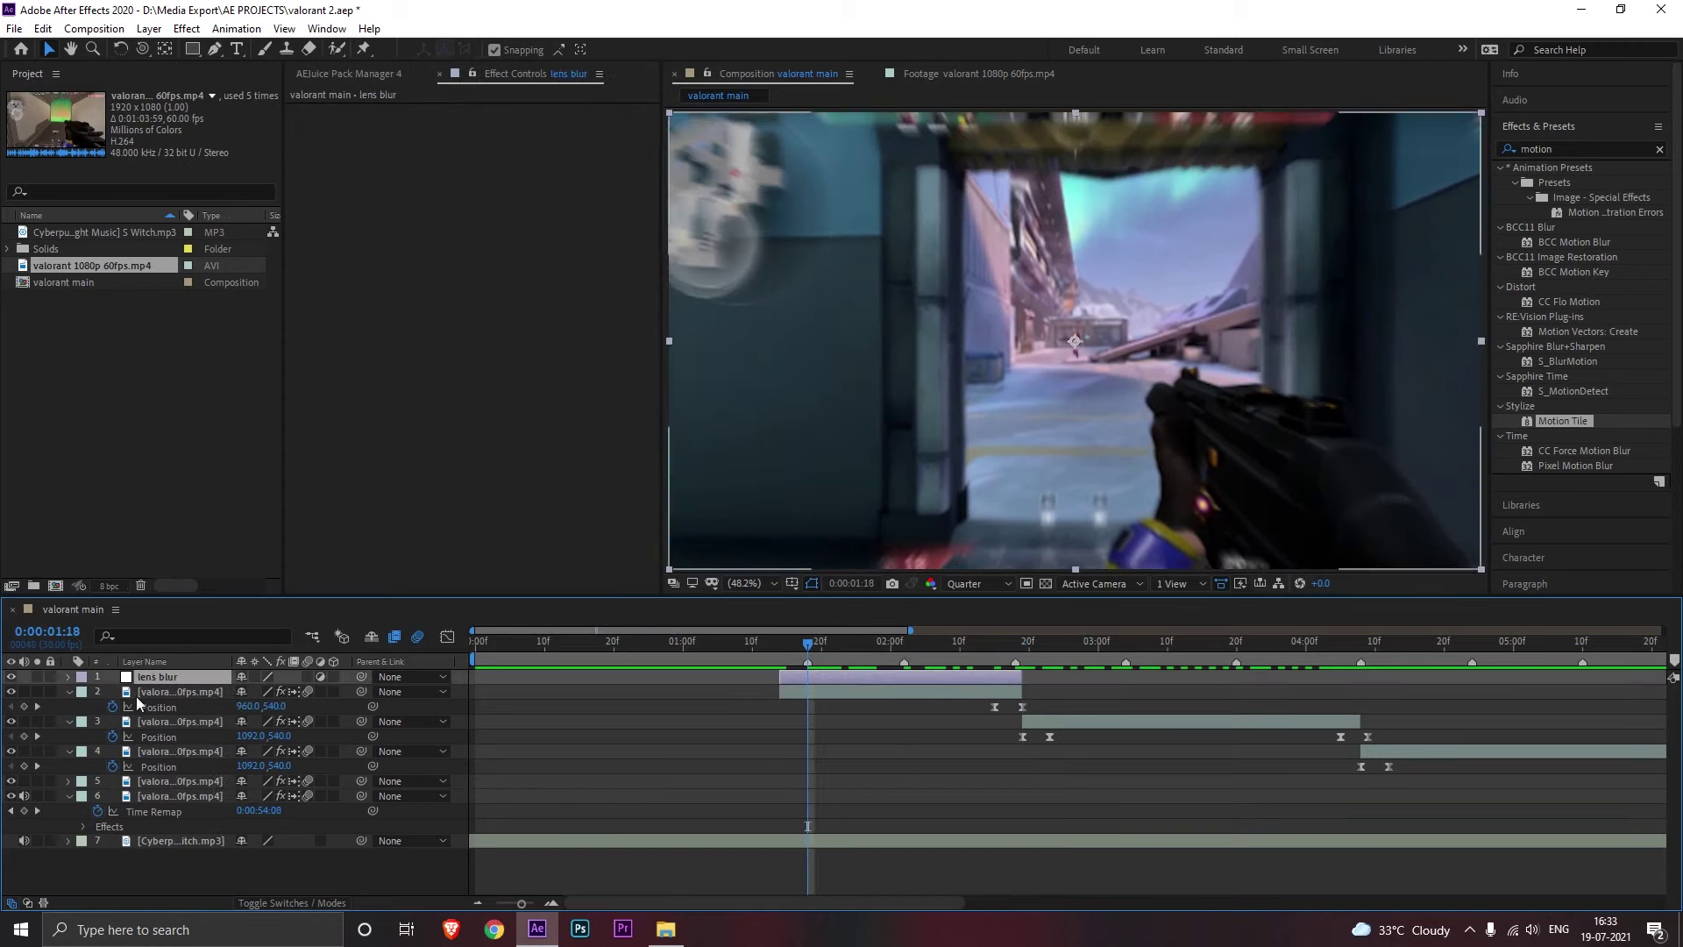
left_click(81, 676)
left_click(122, 530)
Step: Duplicate the lens blur layer, give the copy a peach label, and rename it "flicker"
key("ctrl+d")
left_click(82, 677)
left_click(123, 479)
key("Return")
type("flicker")
key("Return")
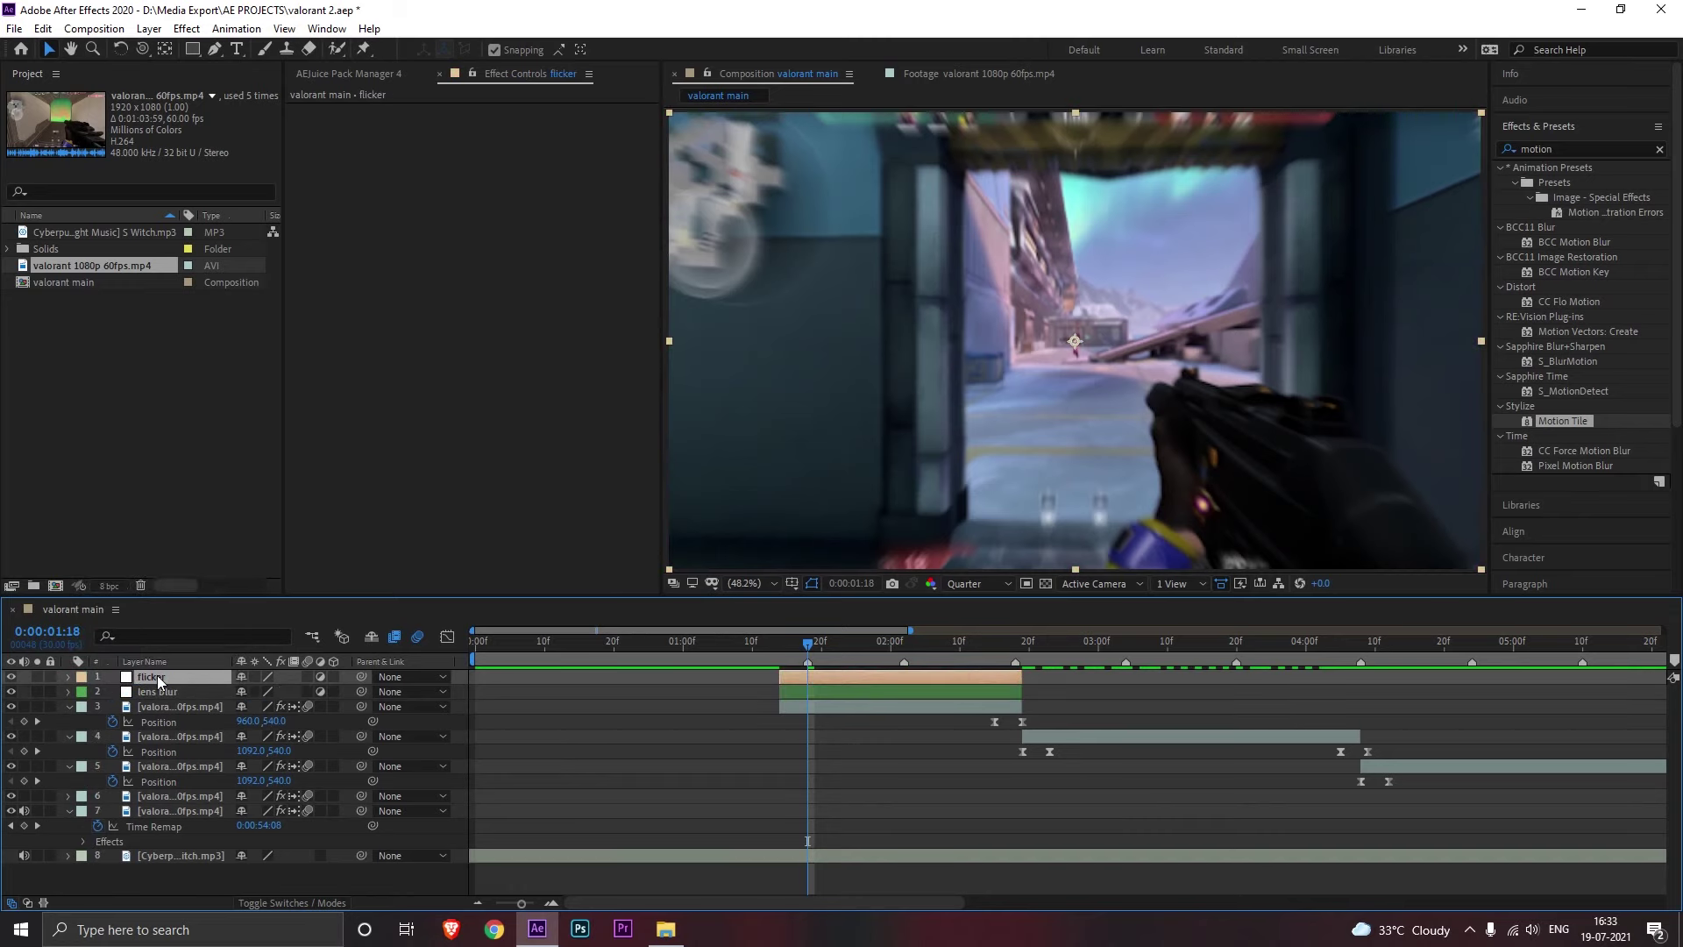
Step: Duplicate the flicker layer, rename the copy "wave warp", and give it a purple label
key("ctrl+d")
key("Return")
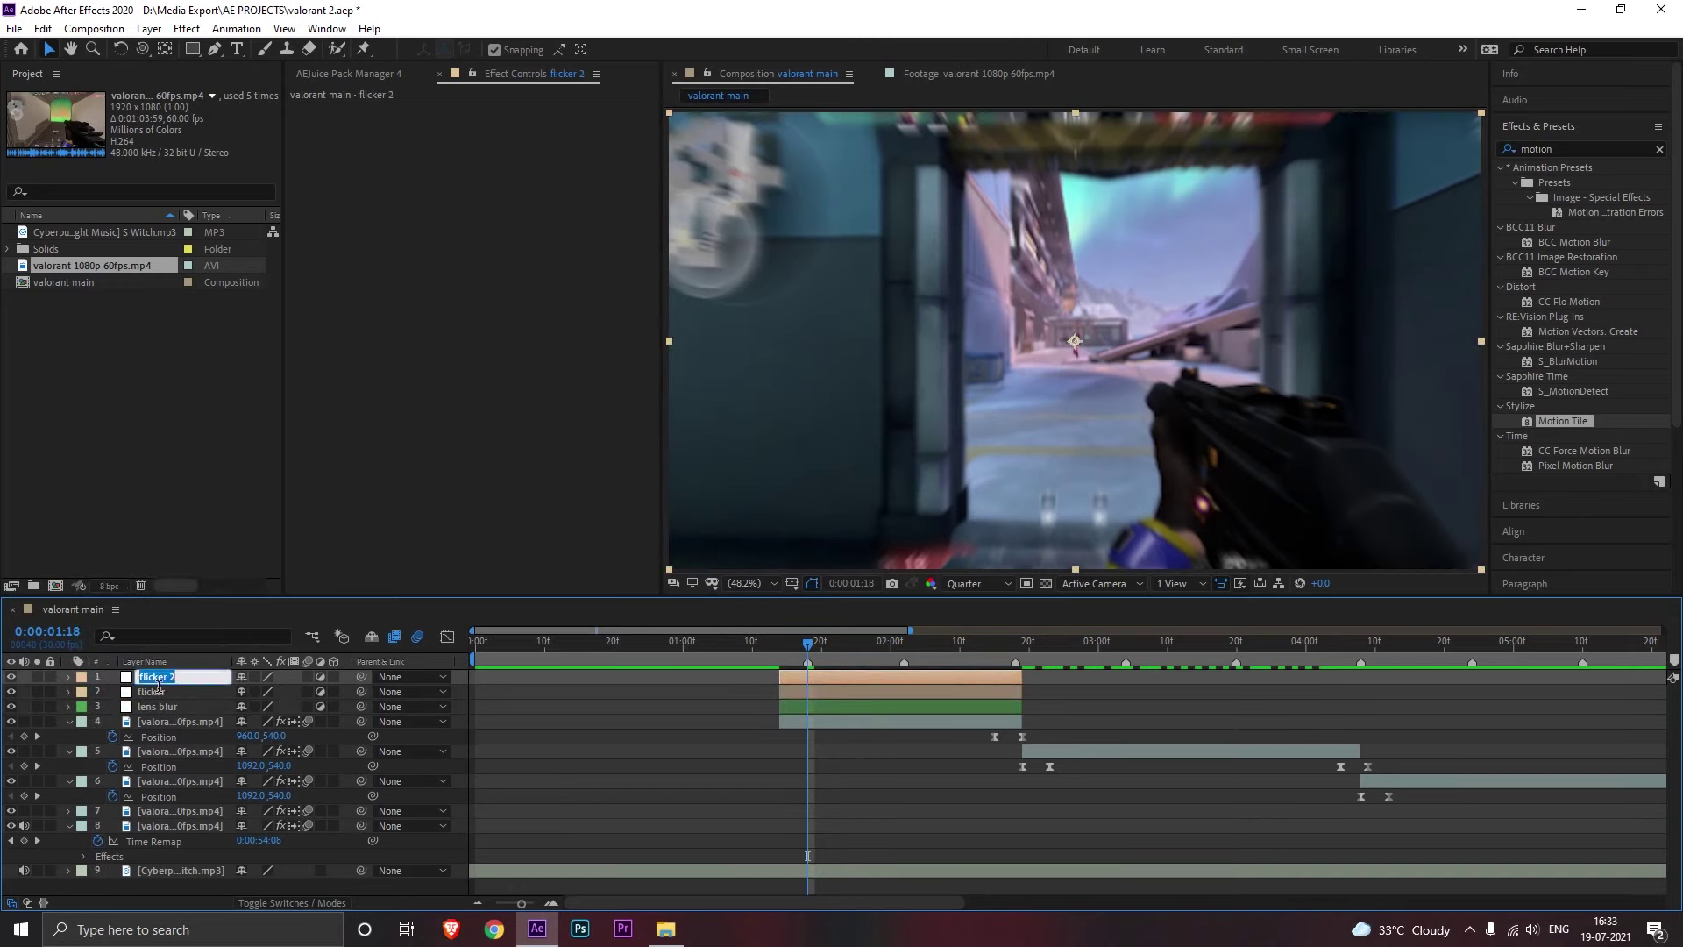
type("wave warp")
key("Return")
left_click(82, 677)
left_click(123, 548)
Step: Add a layer marker at 0:00:01:18 on each of the lens blur, flicker and wave warp layers
left_click(815, 708)
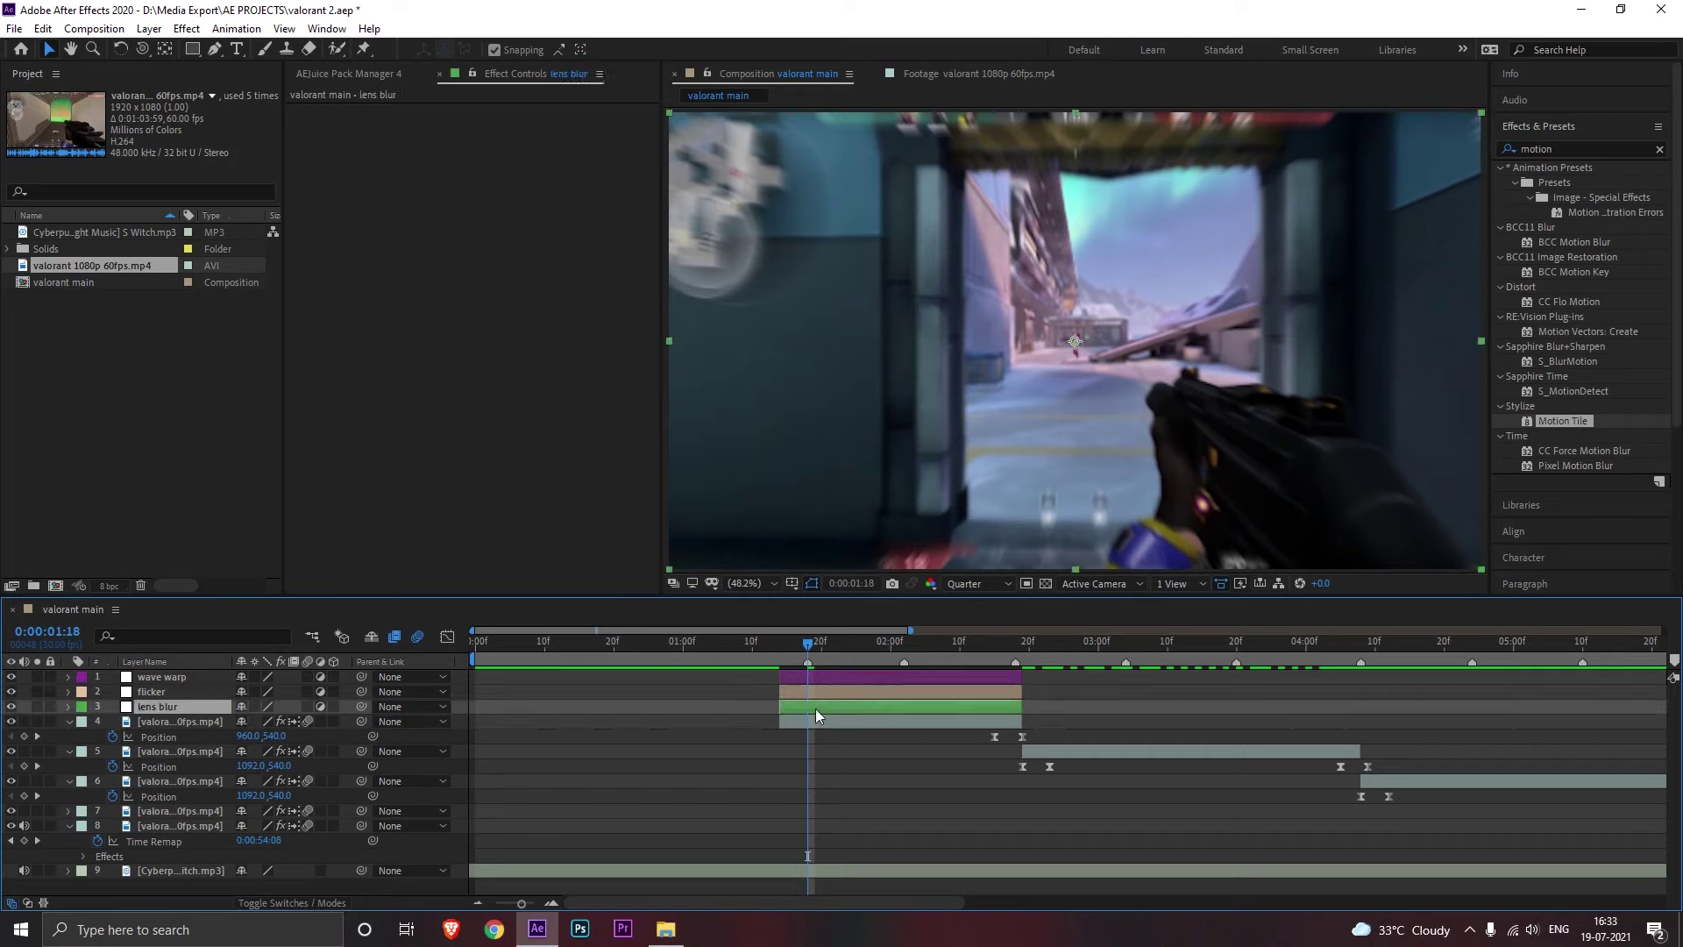
left_click(841, 695)
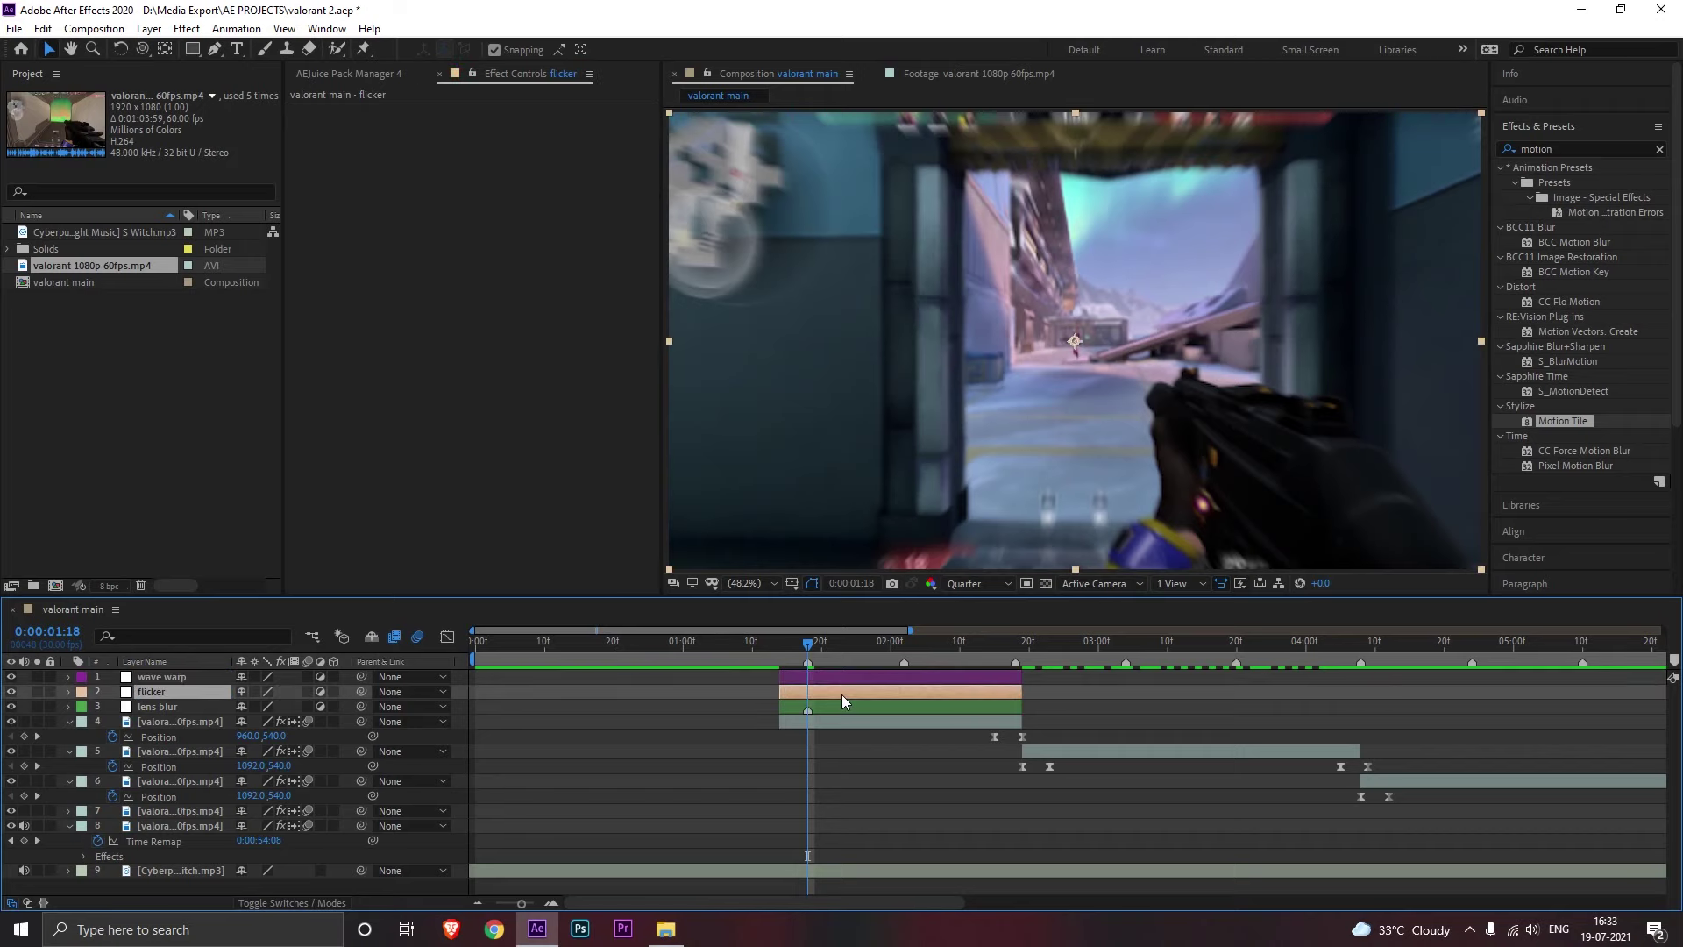
left_click(846, 679)
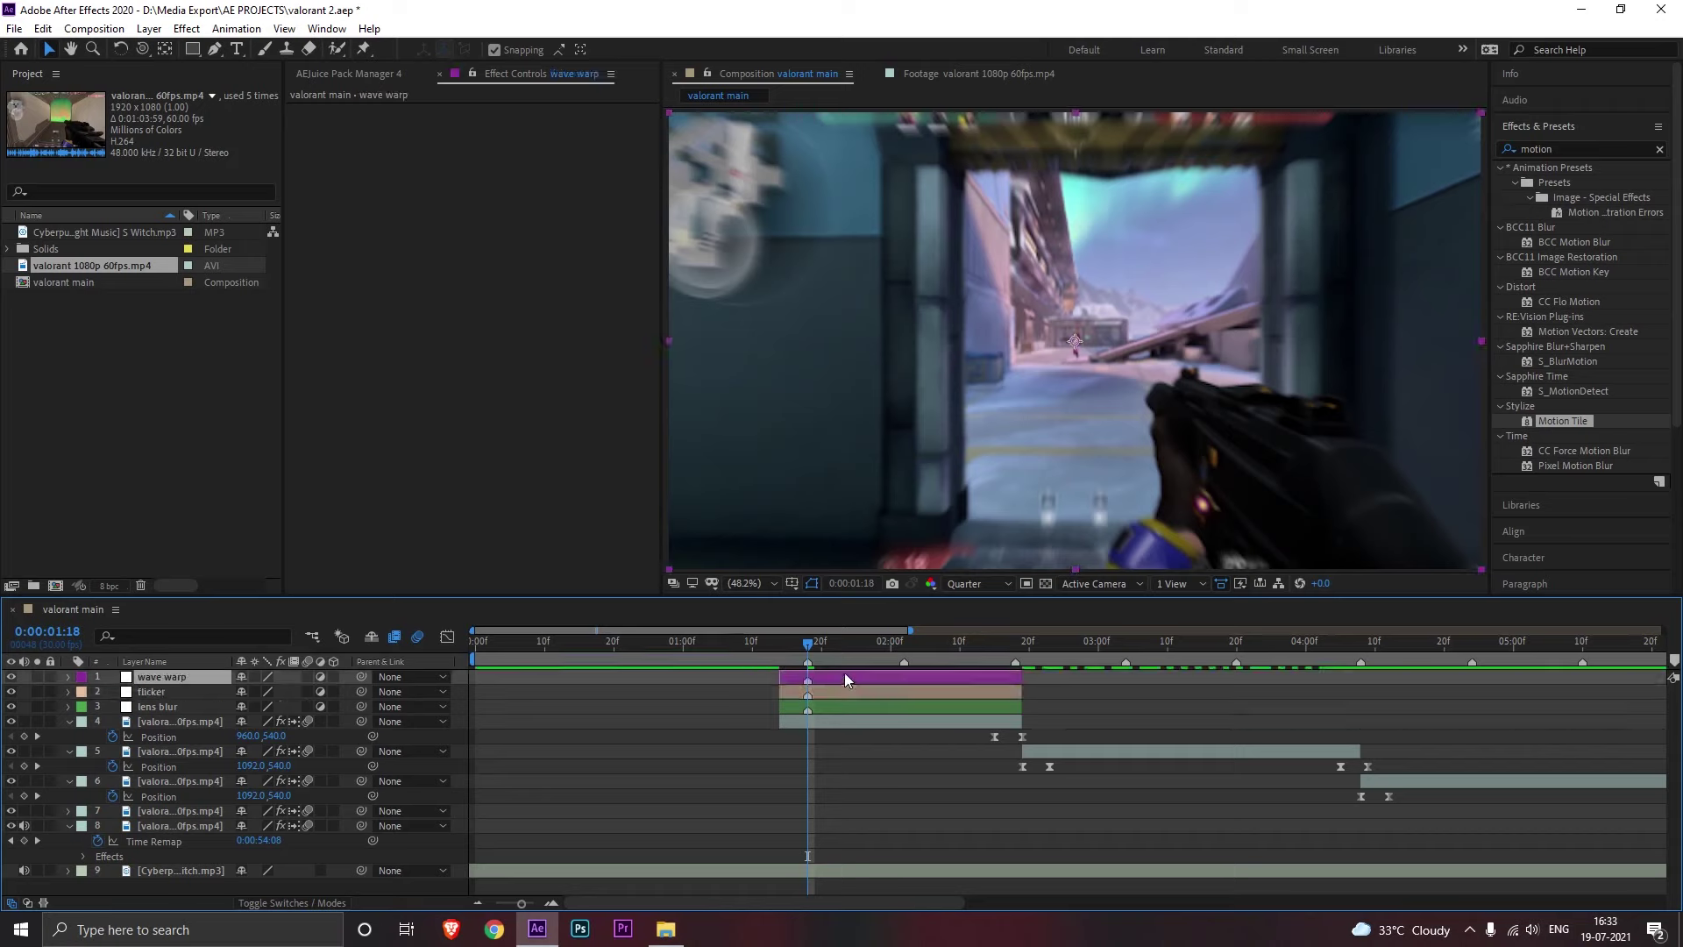
Step: Find the Camera Lens Blur effect and apply it to the lens blur layer
left_click(855, 708)
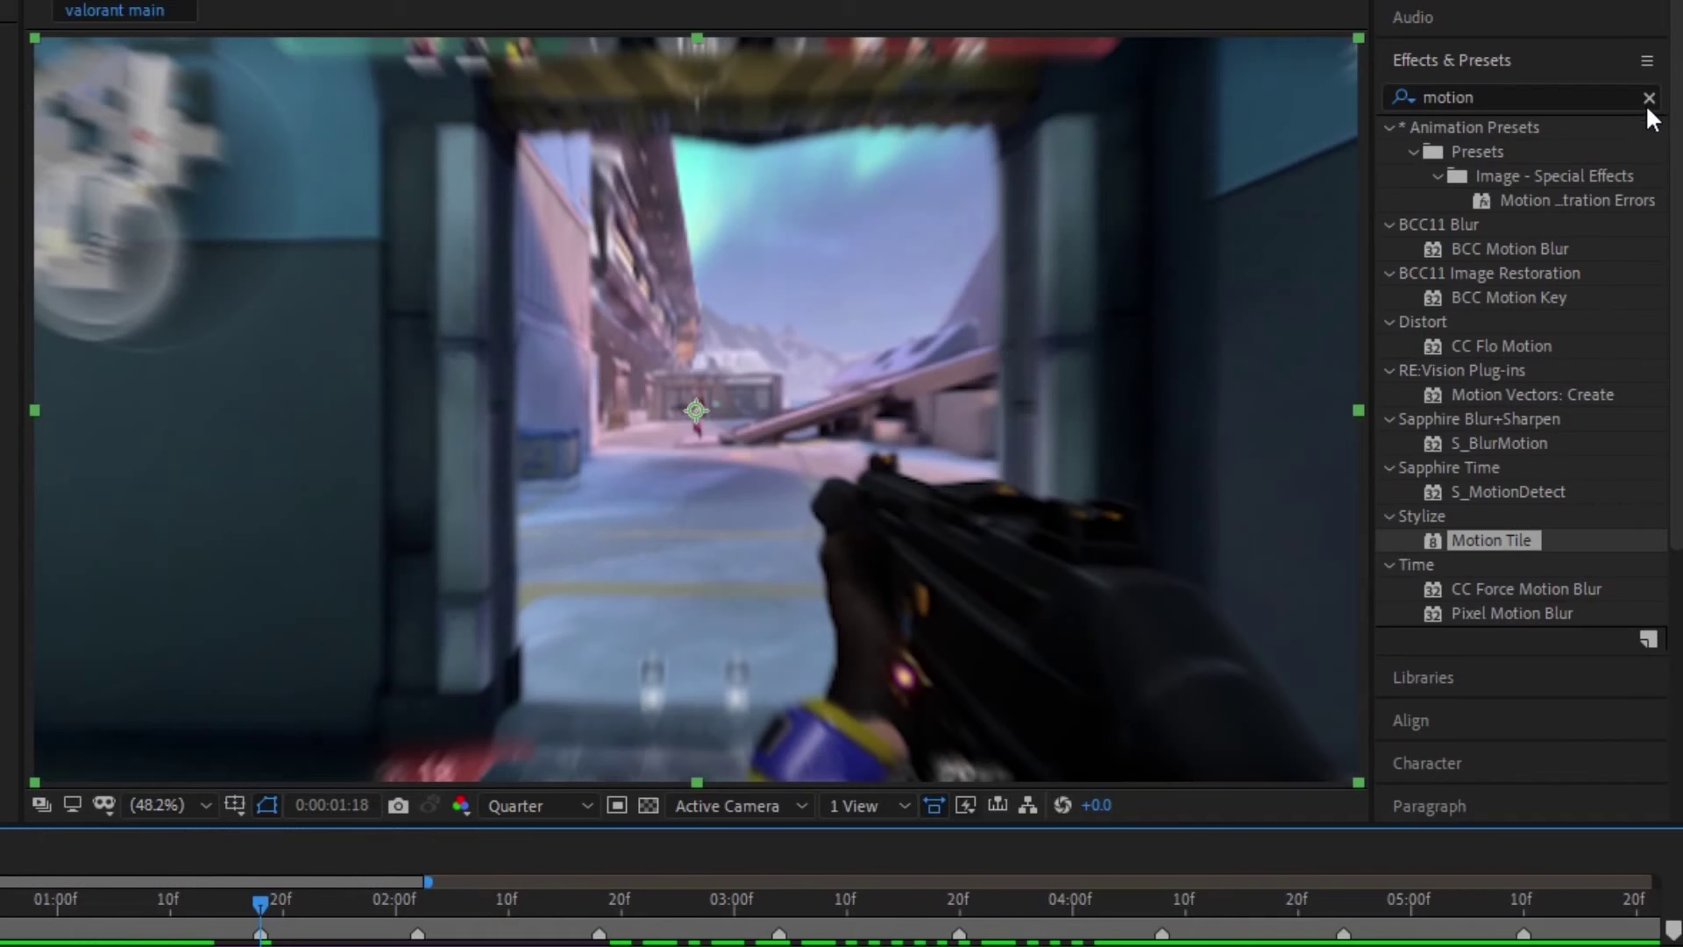
left_click(1649, 101)
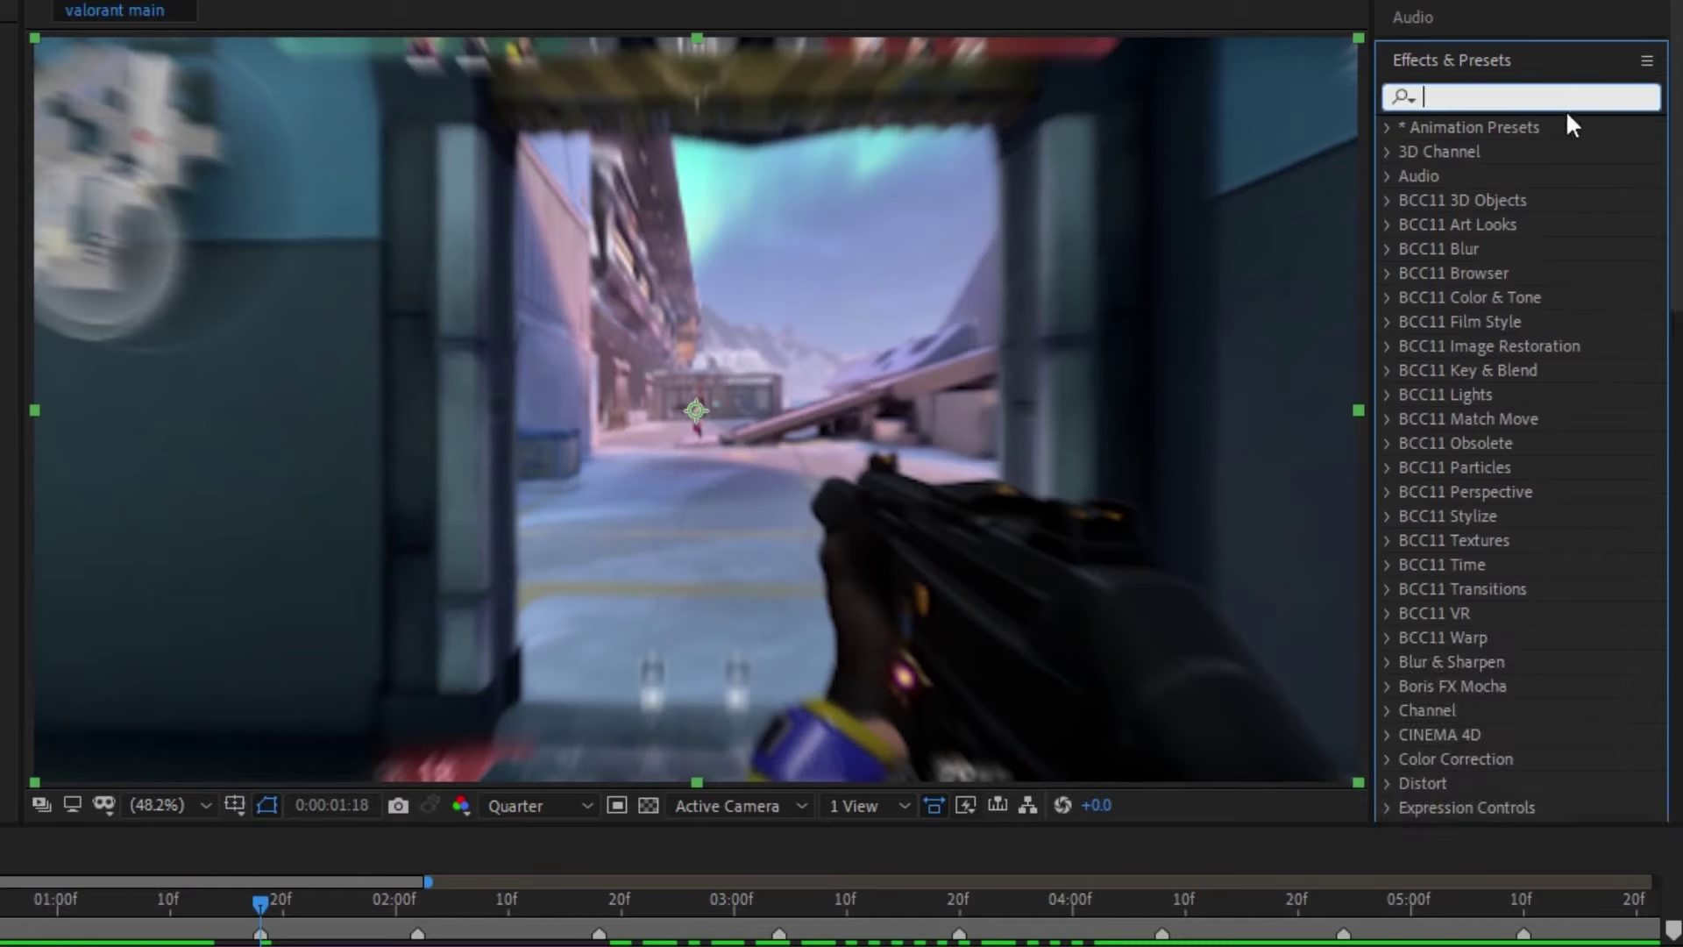
type("lens")
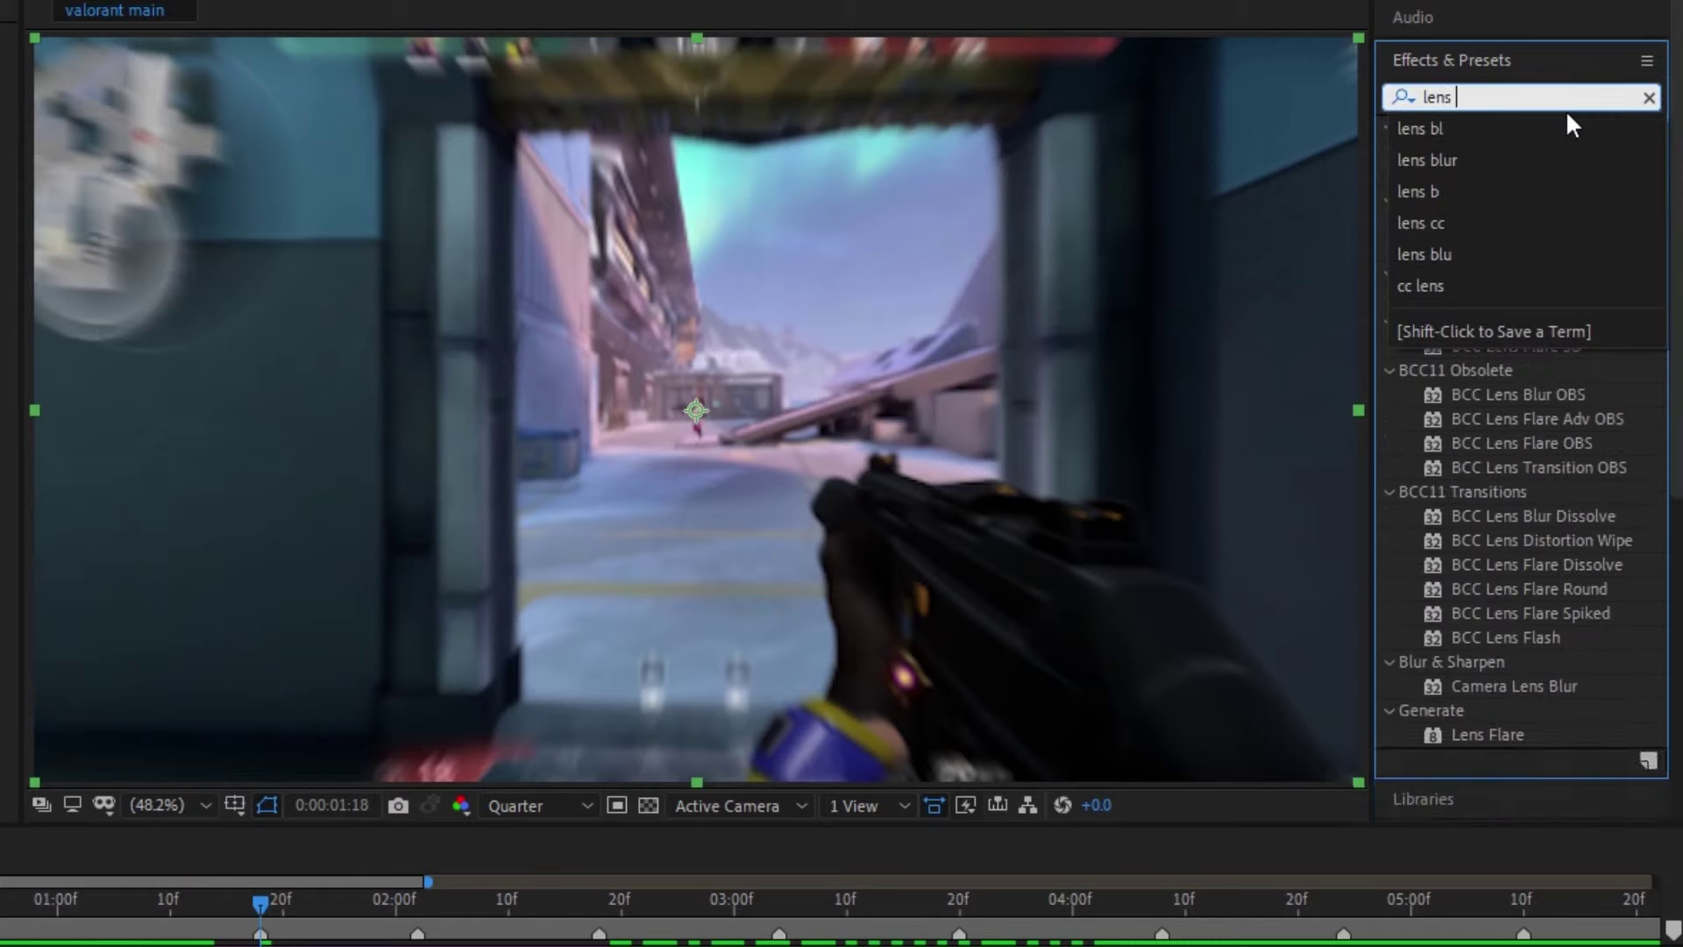
type(" blur")
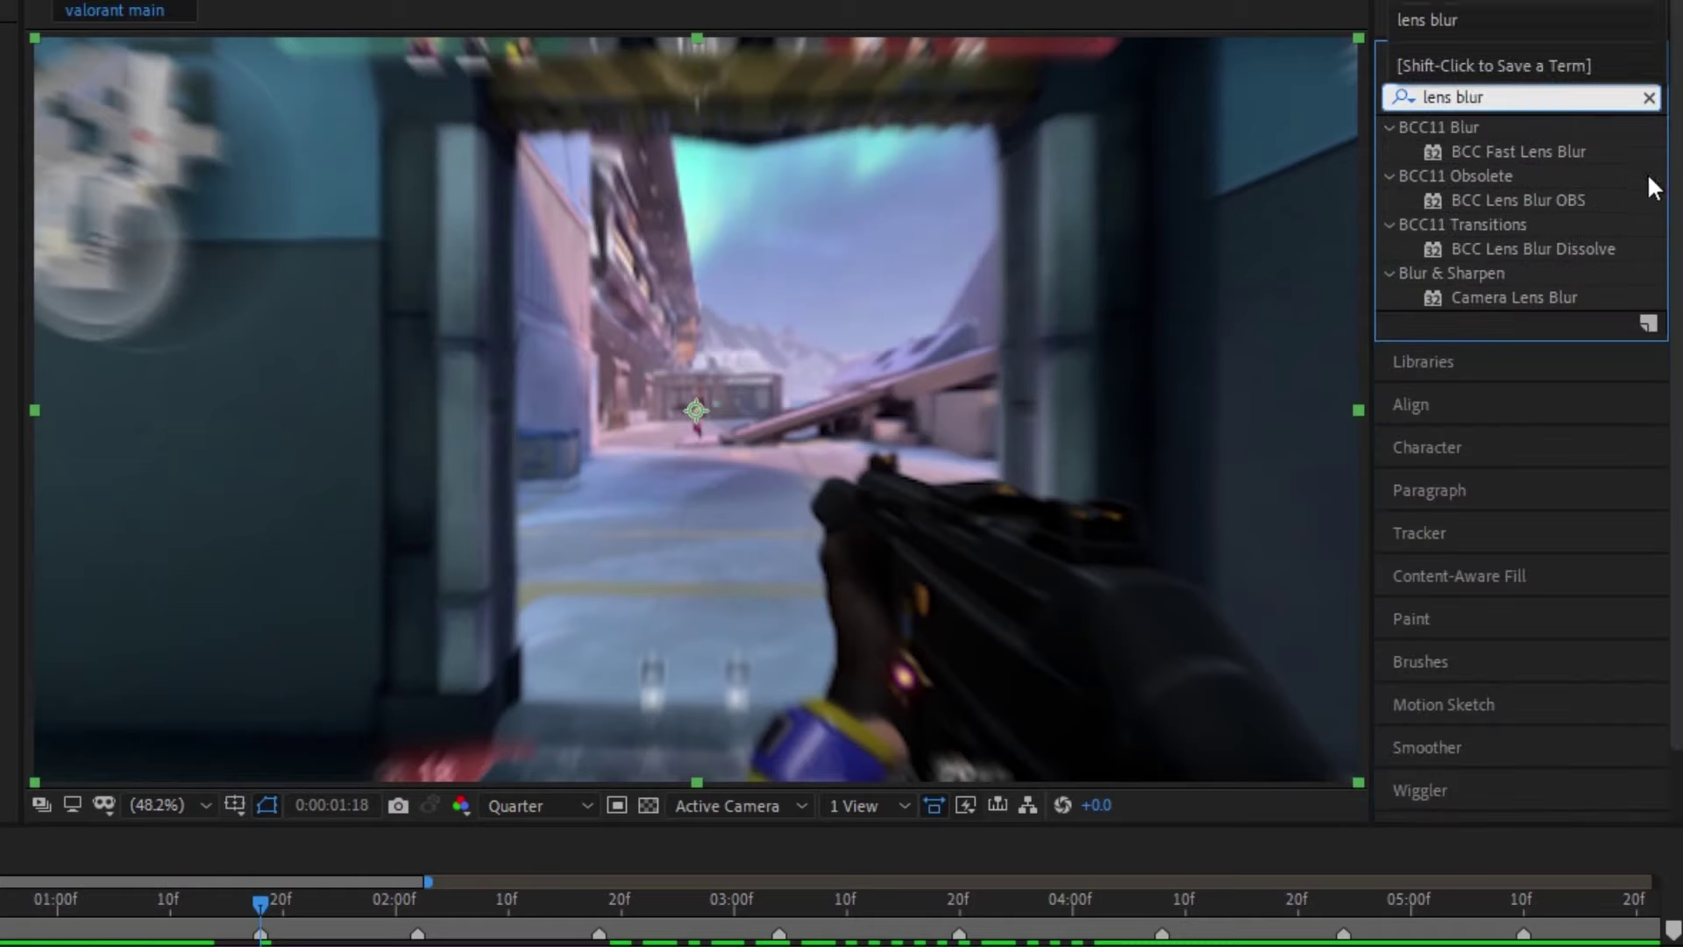
left_click_drag(1555, 293, 887, 707)
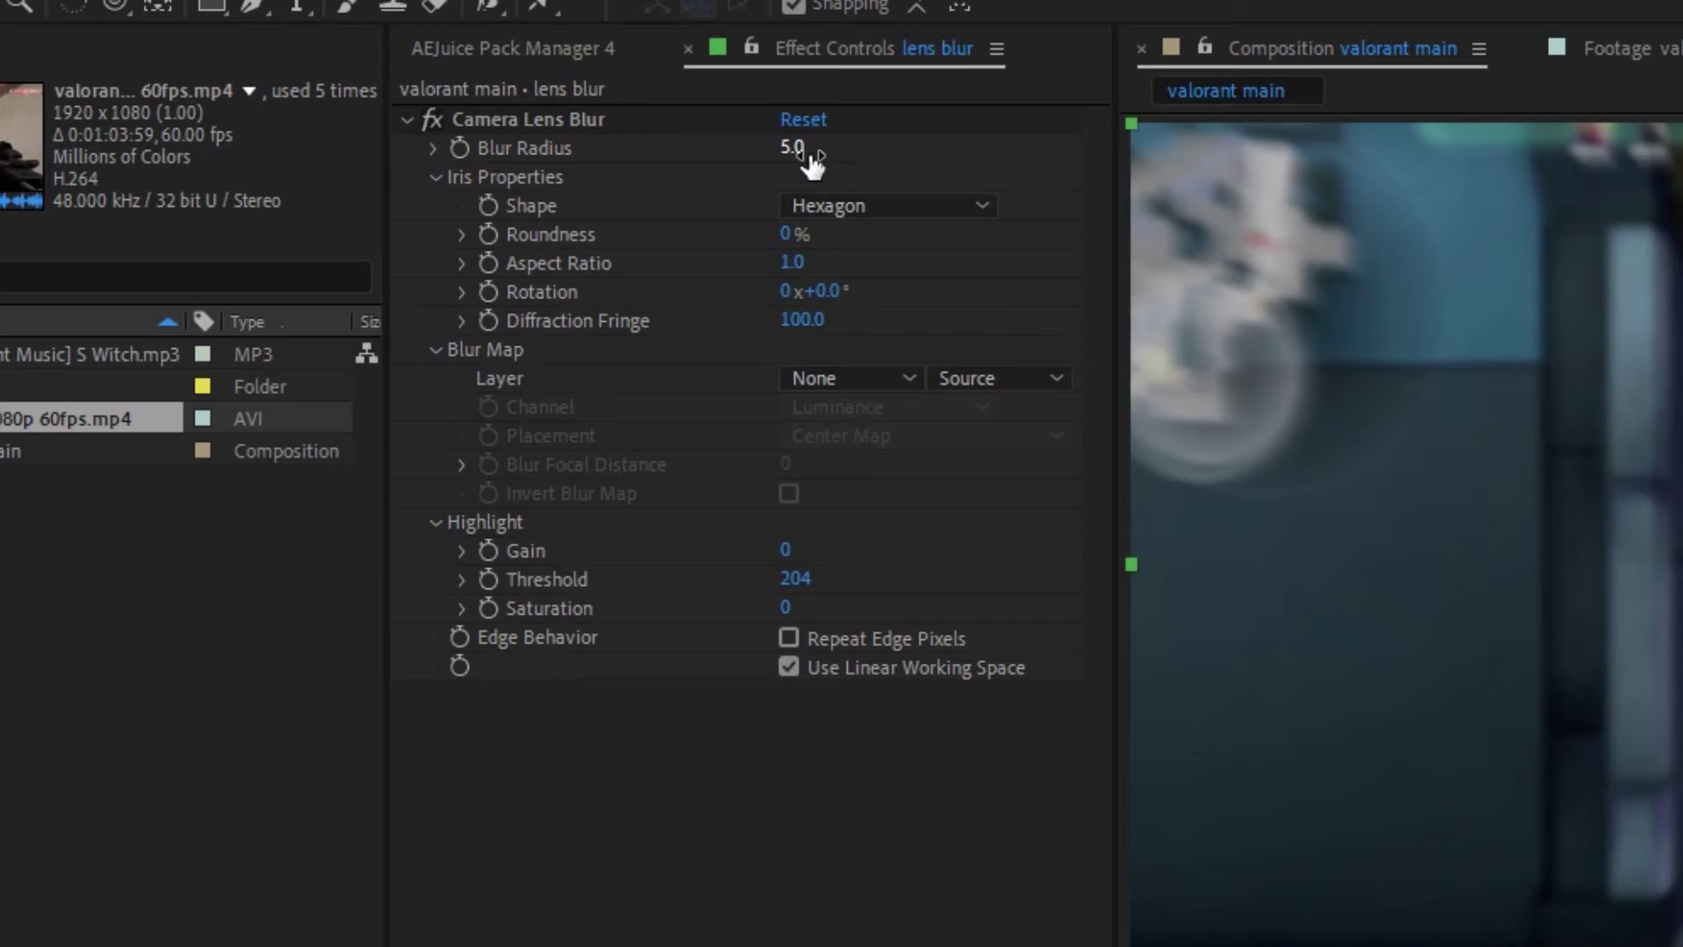
Step: Keyframe the lens blur's Blur Radius at 0 on 0:00:01:15, 49 on 0:00:01:18, and 0 on 0:00:01:25
left_click_drag(802, 152, 780, 152)
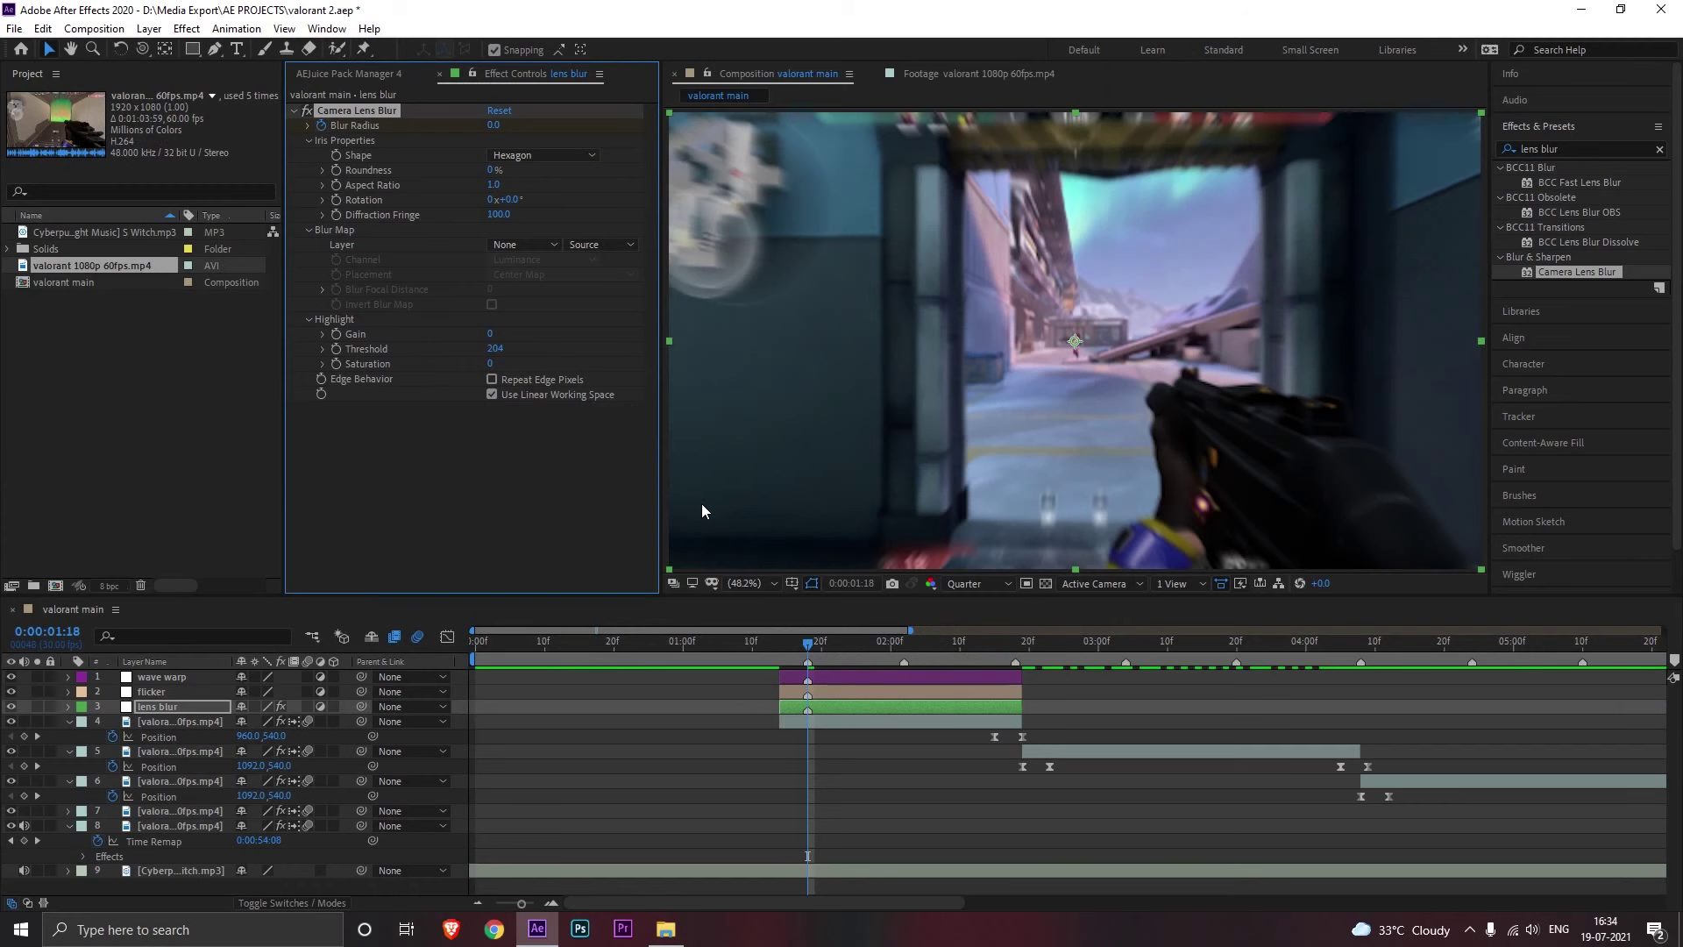
key("u")
left_click_drag(808, 643, 786, 649)
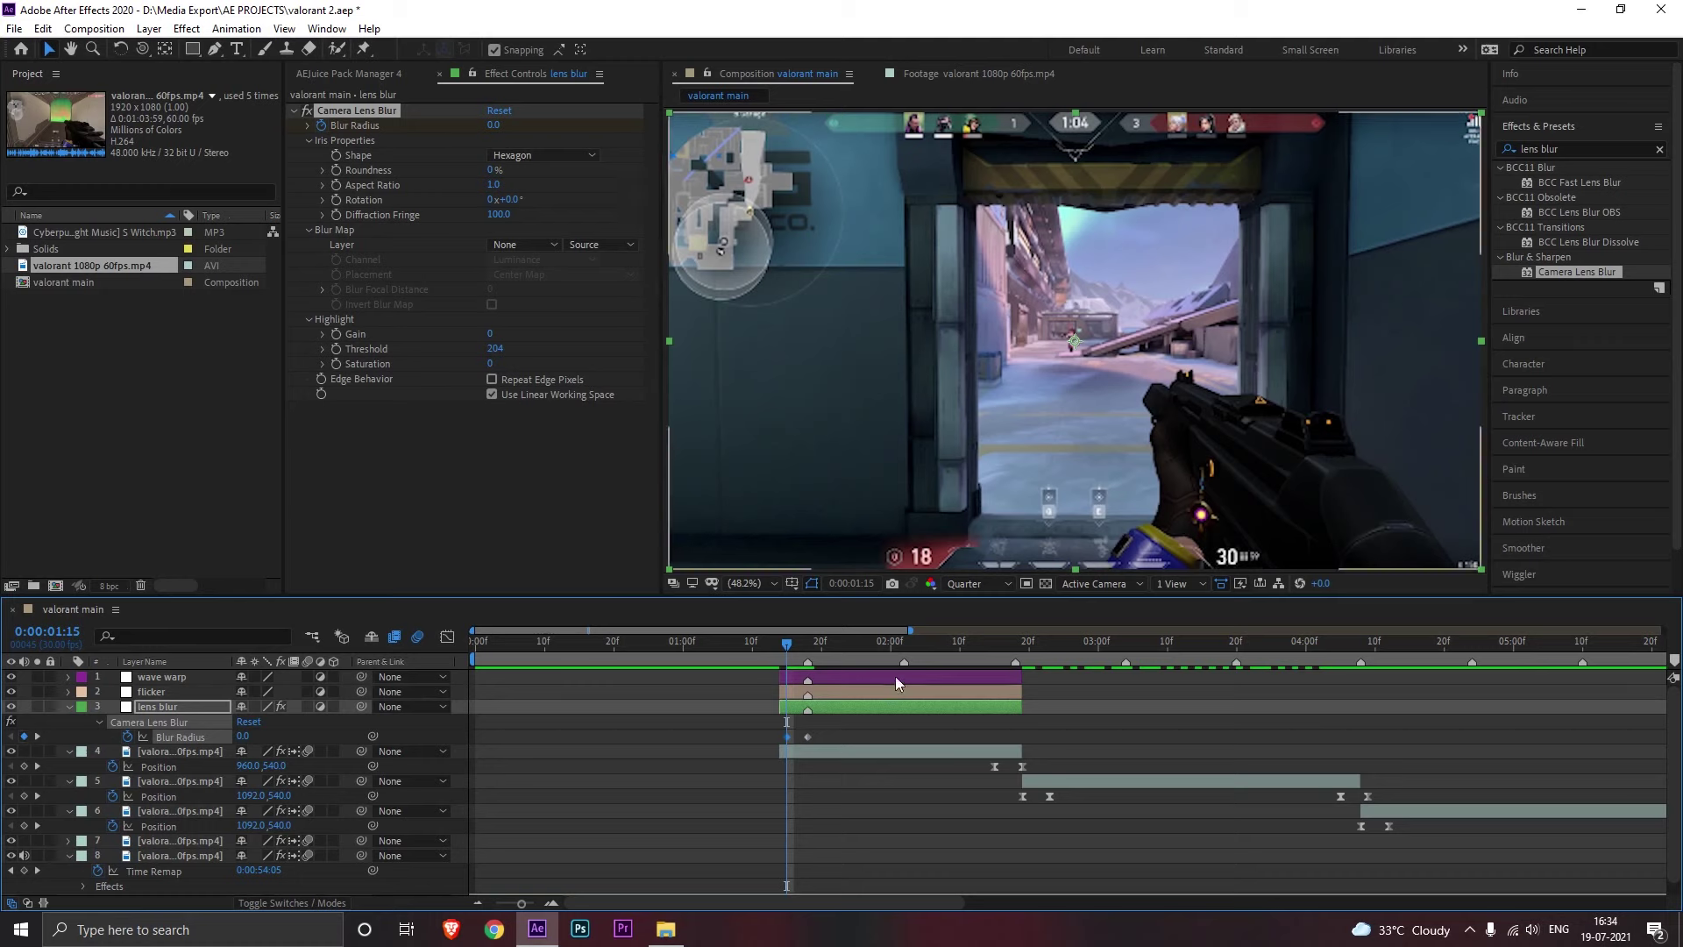
left_click_drag(792, 645, 864, 679)
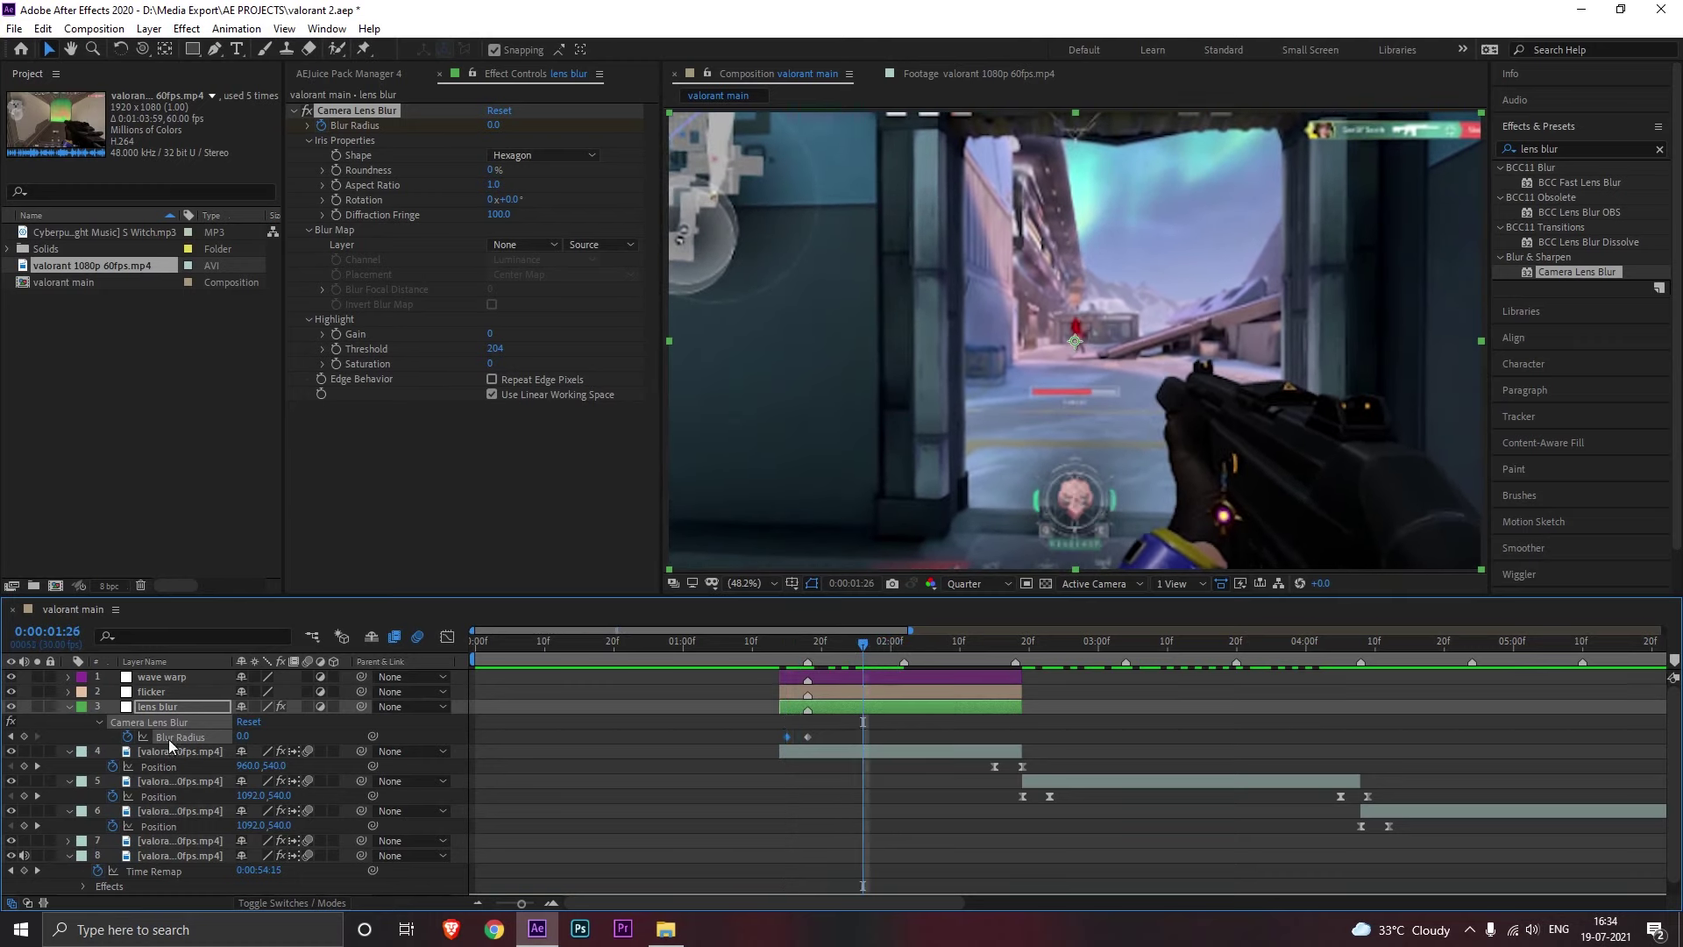
left_click(24, 736)
left_click(11, 737)
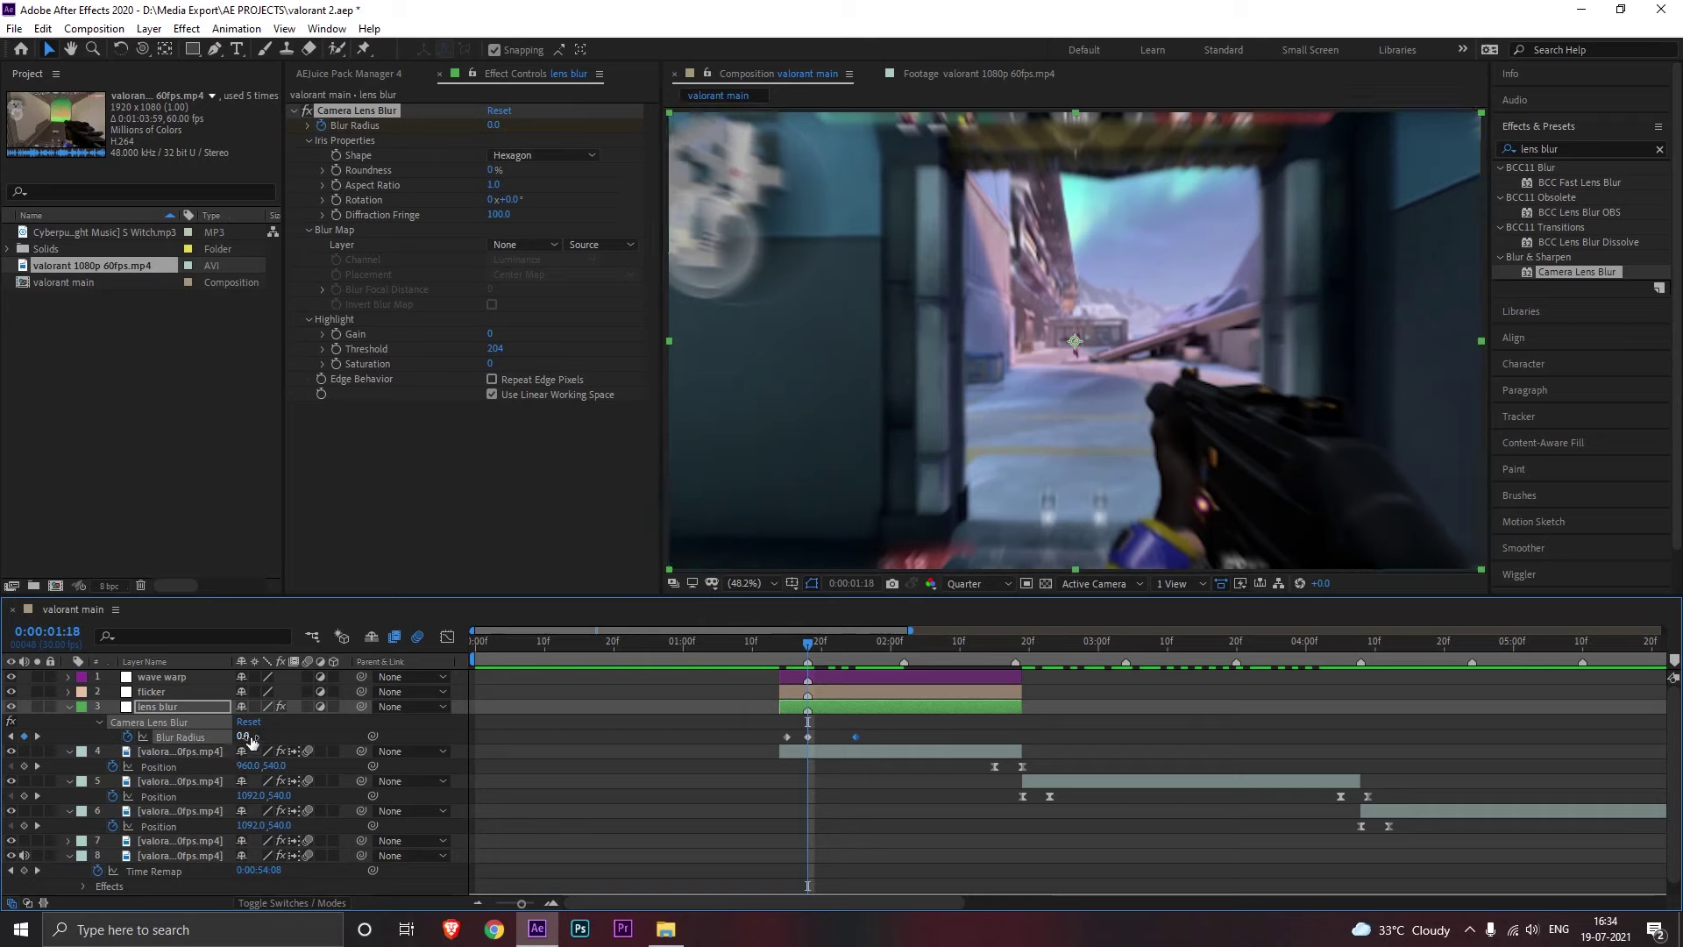
left_click_drag(259, 737, 304, 739)
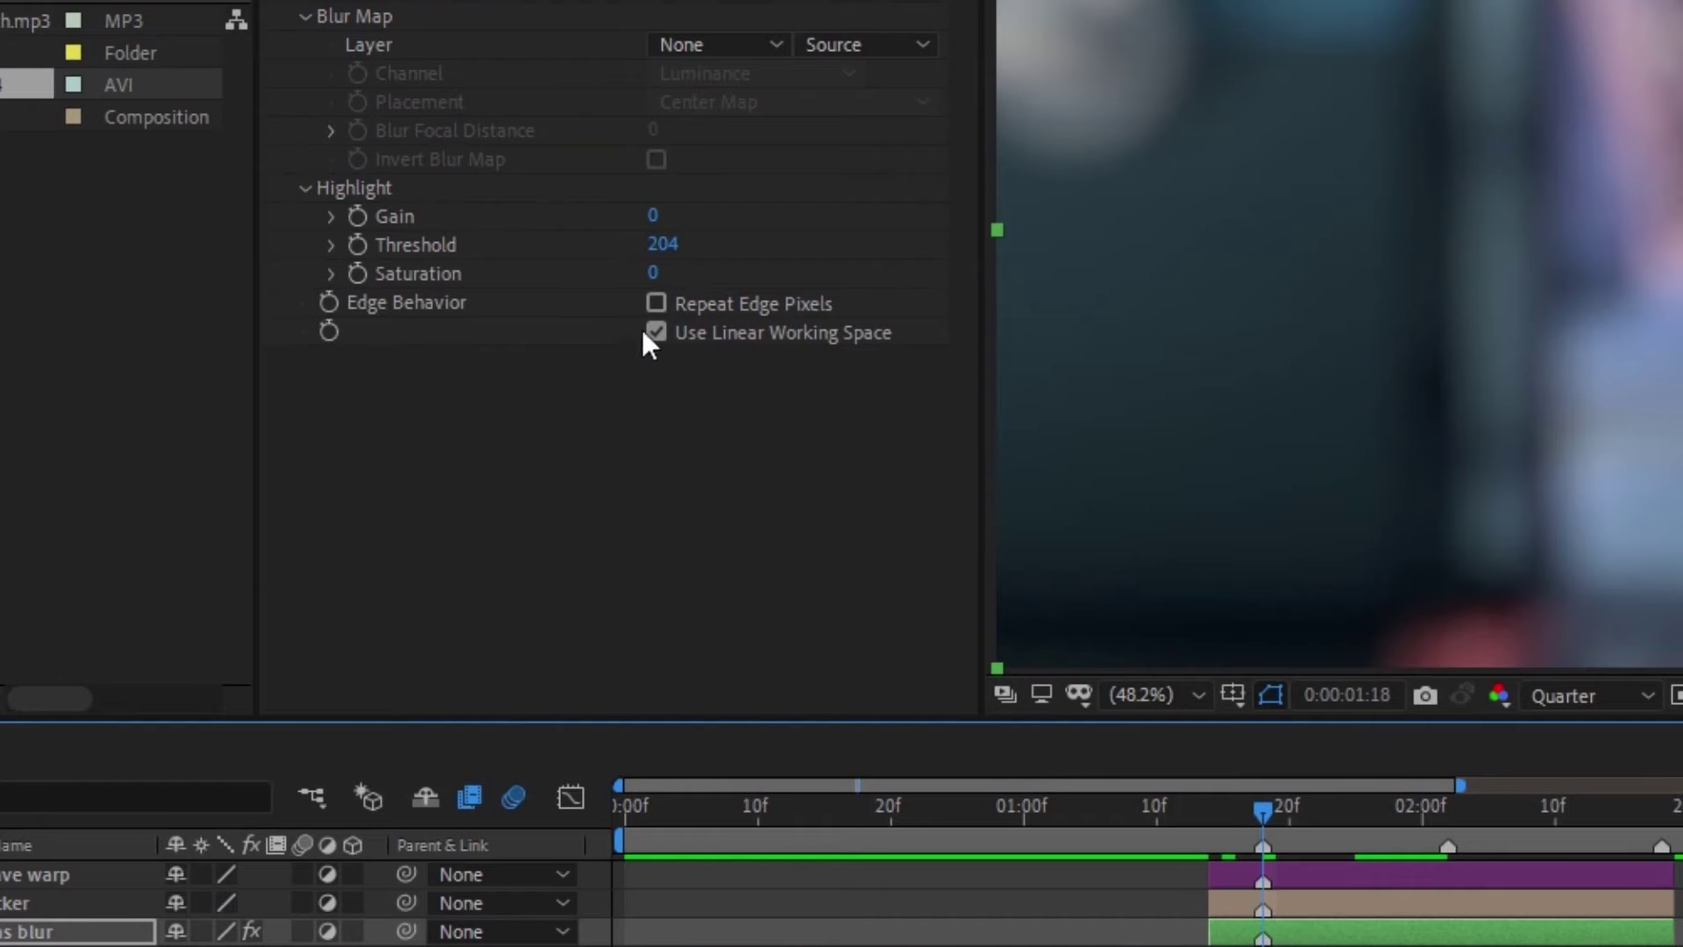
Step: Keyframe the highlight Gain at 0, 100 and 0 on the Blur Radius keyframe times, and set Threshold to 69
left_click(356, 215)
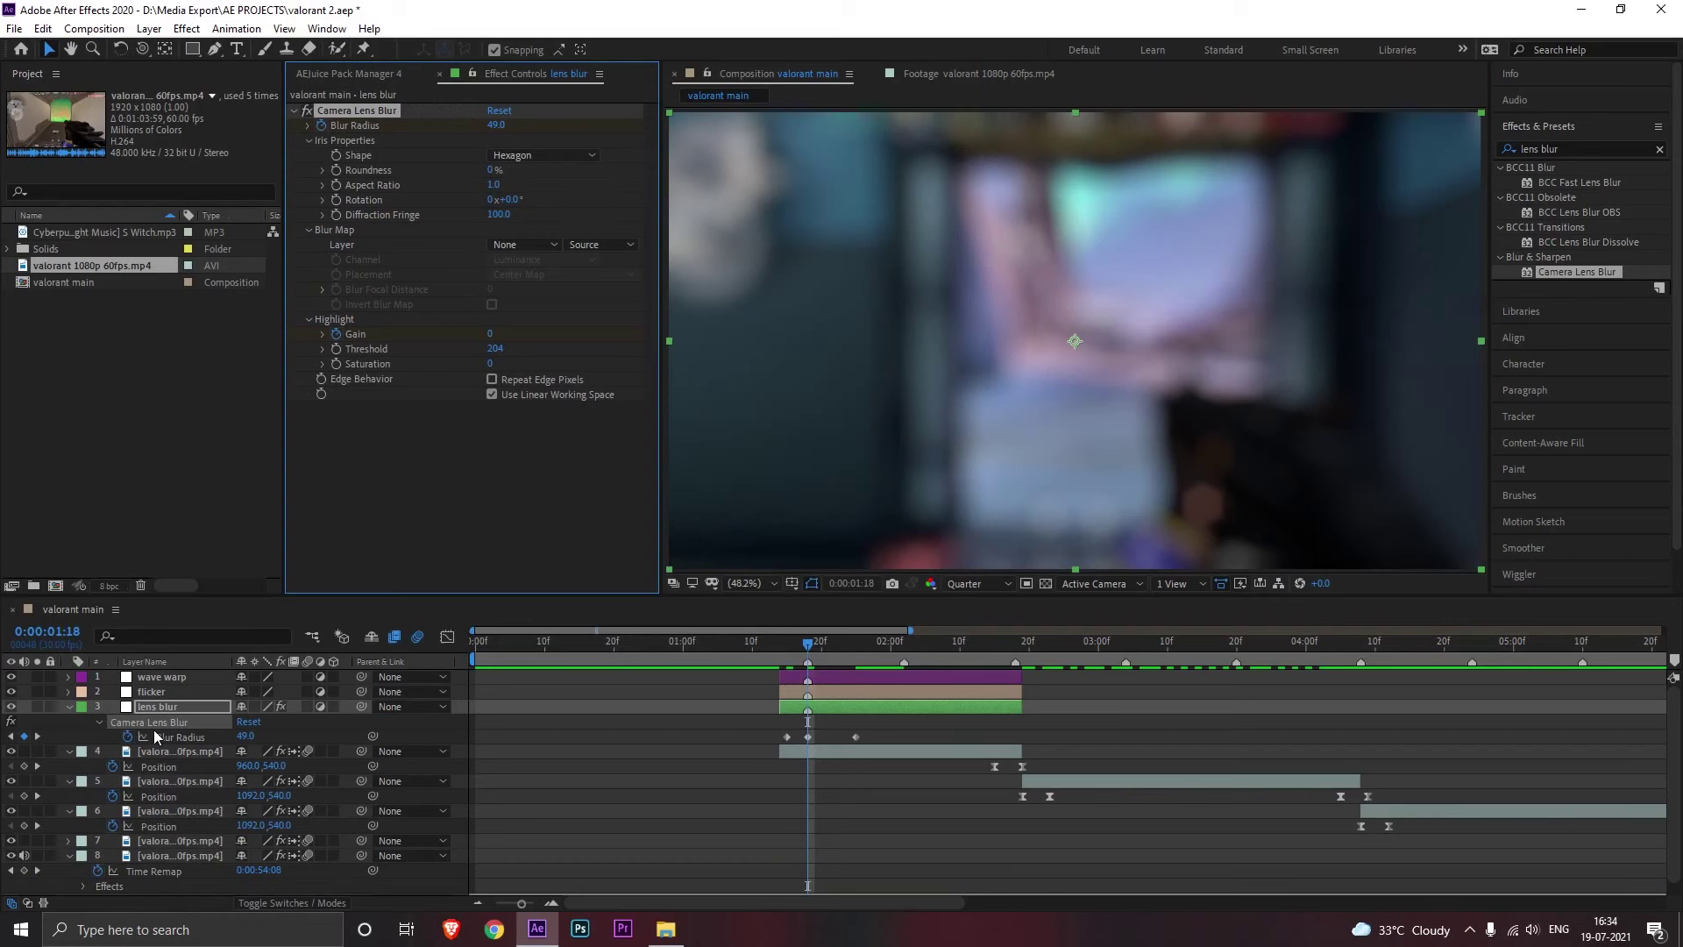
key("u")
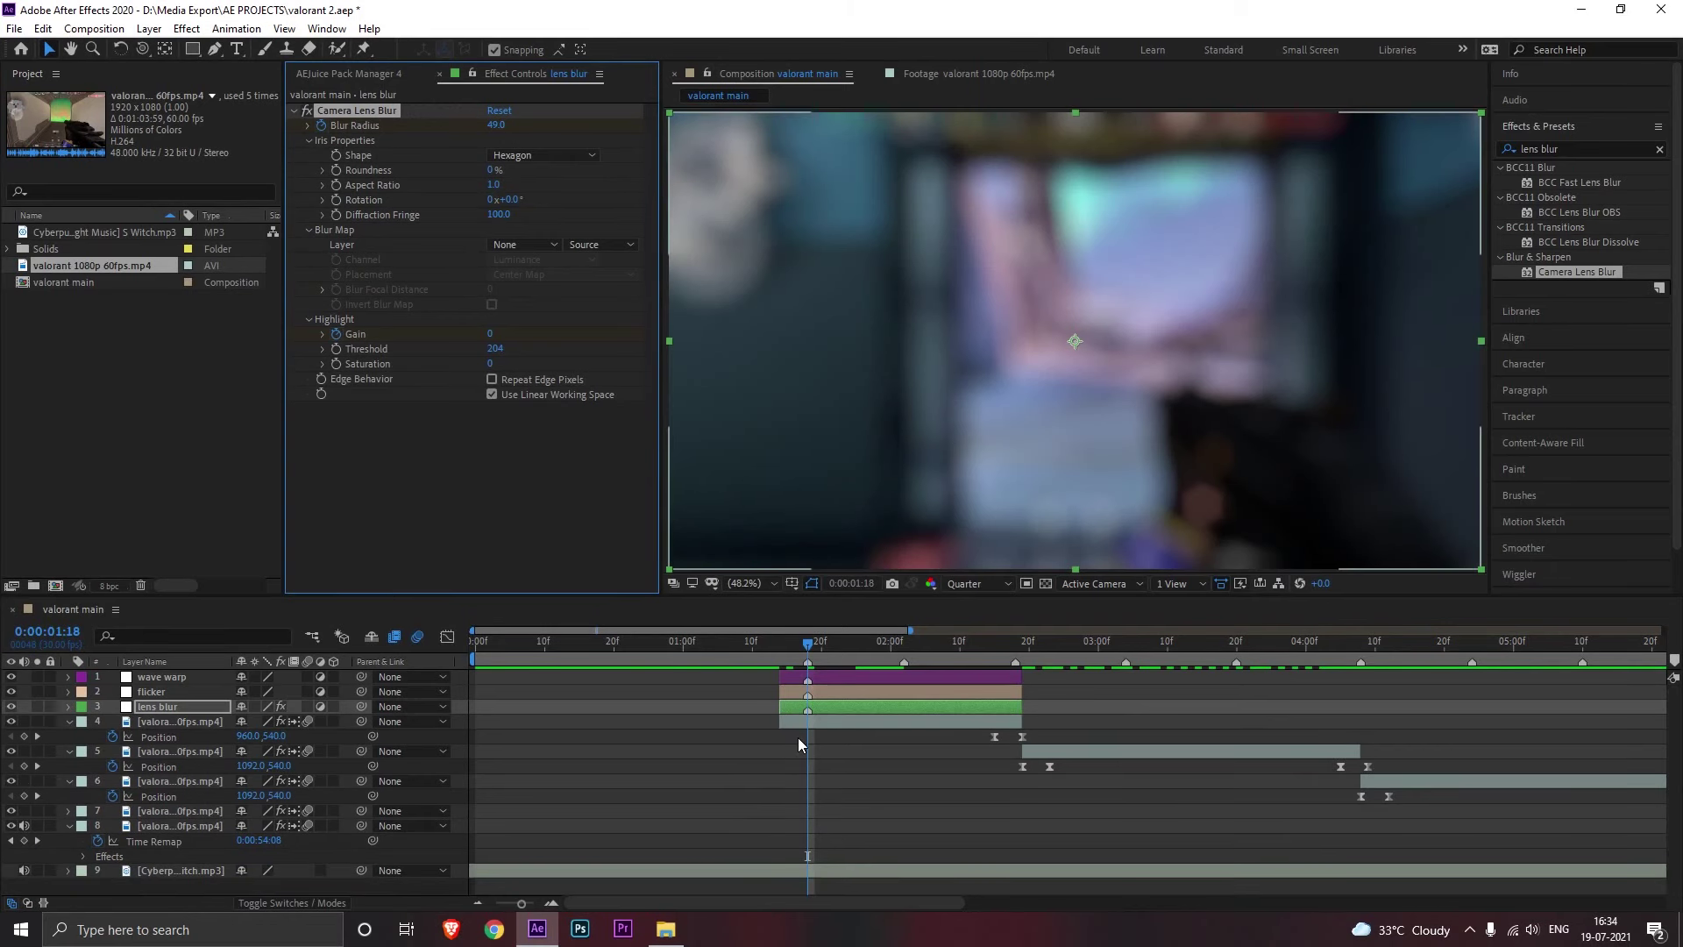
key("u")
left_click(789, 648)
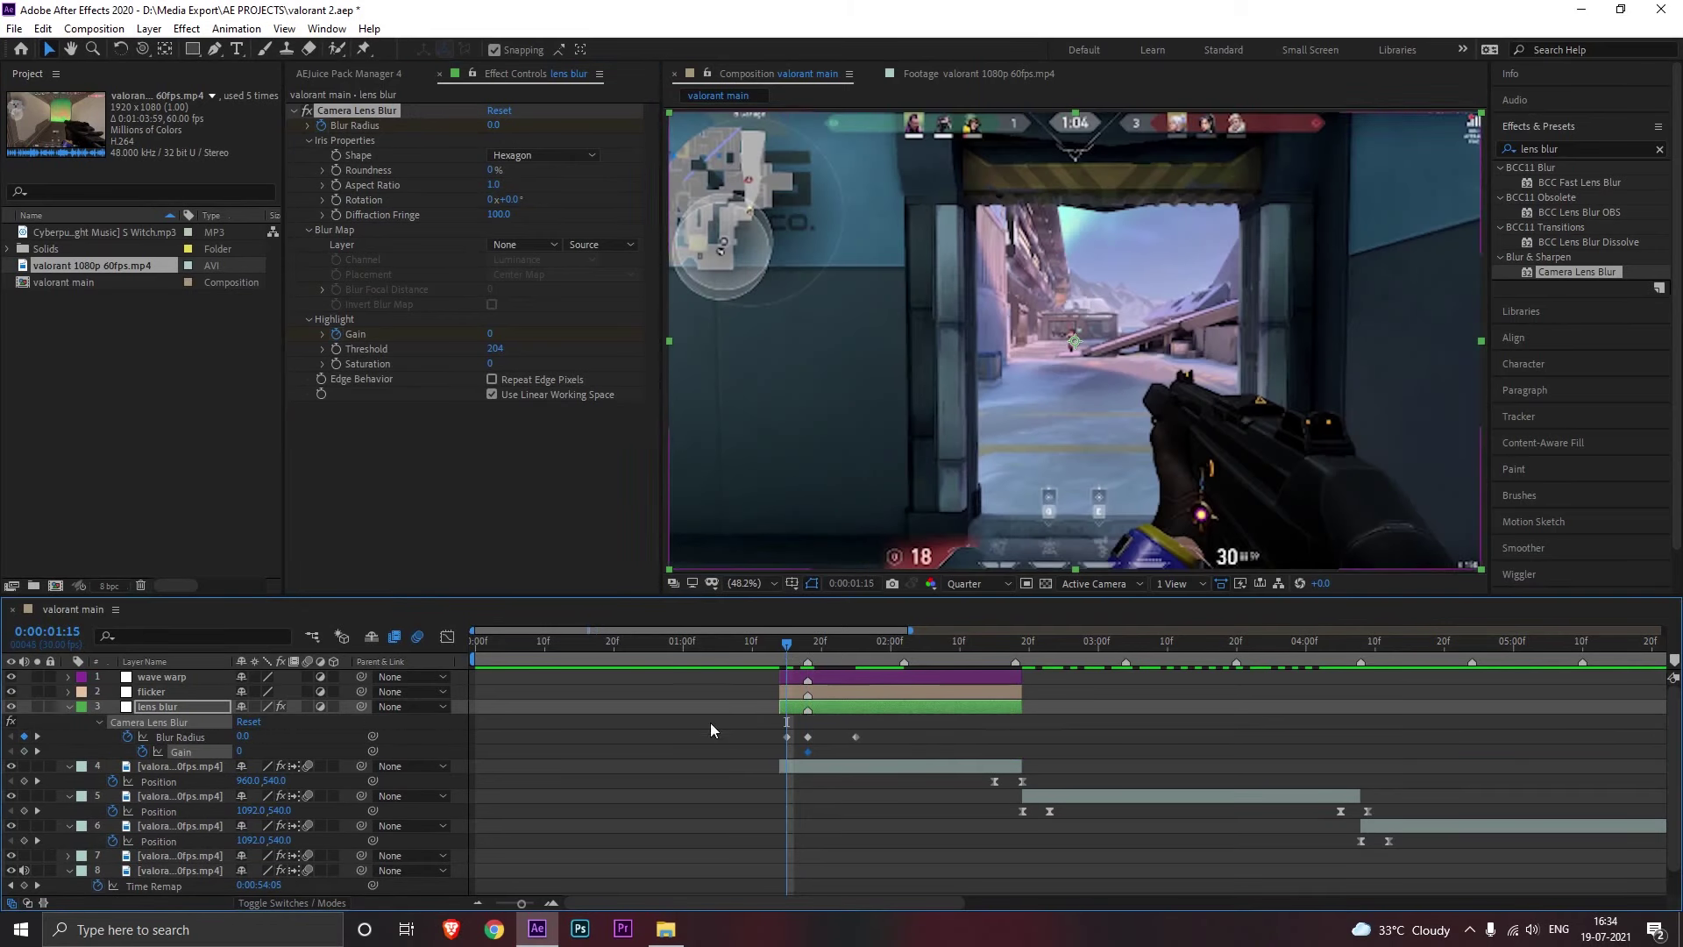
left_click(858, 658)
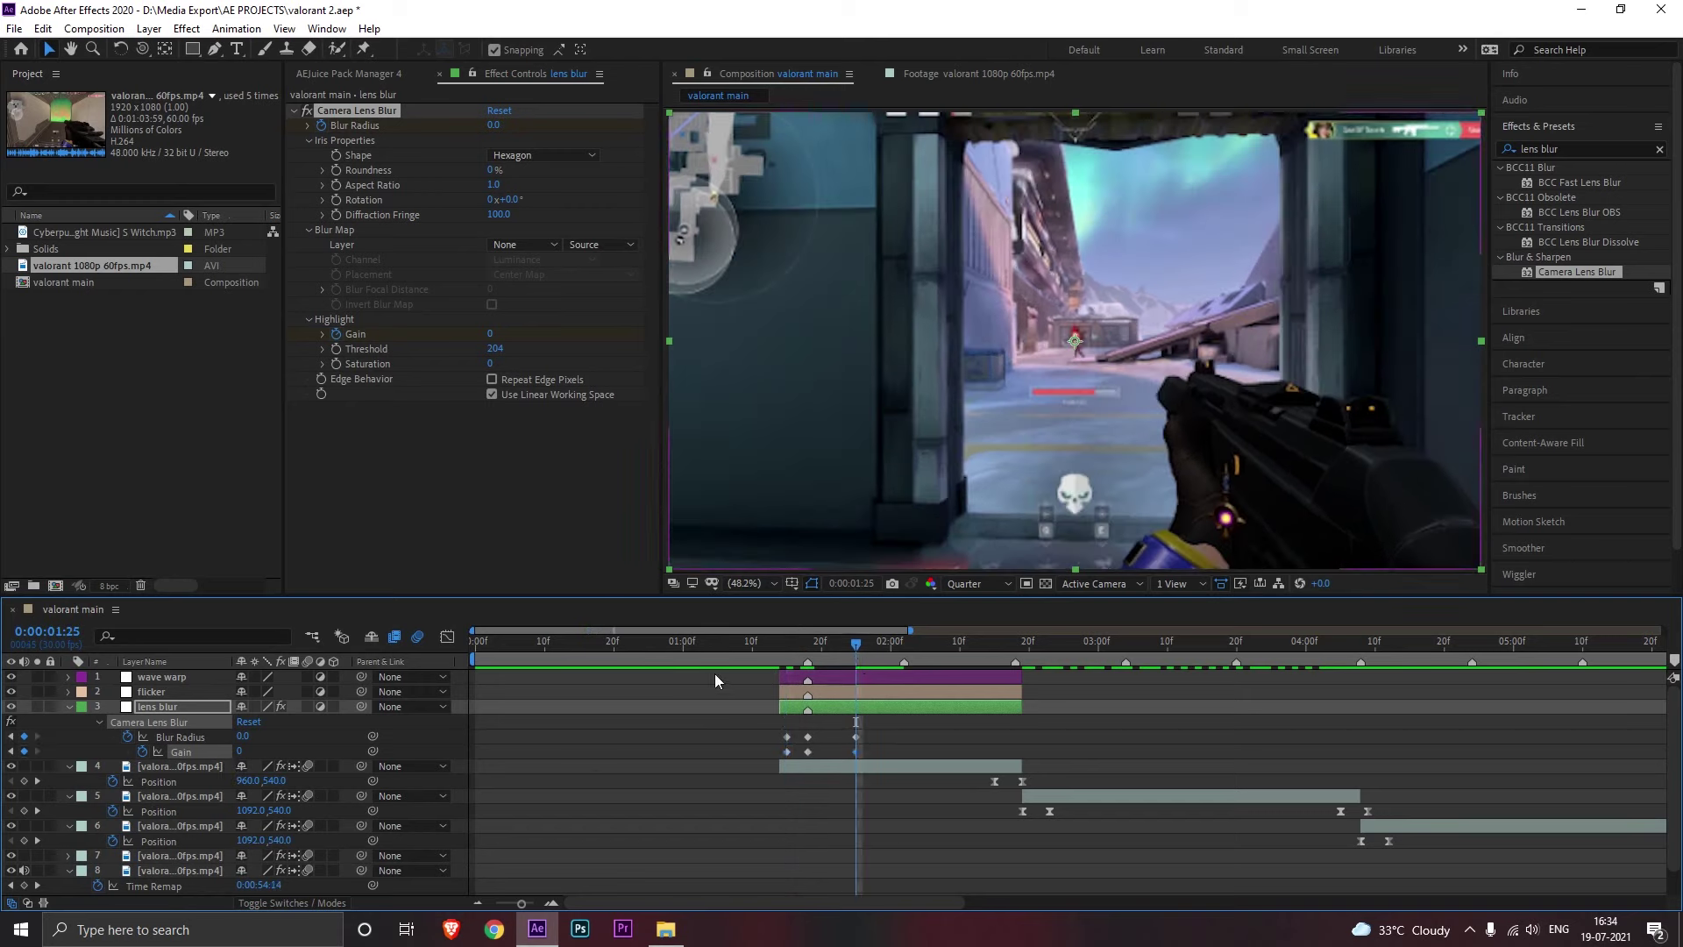
left_click(807, 650)
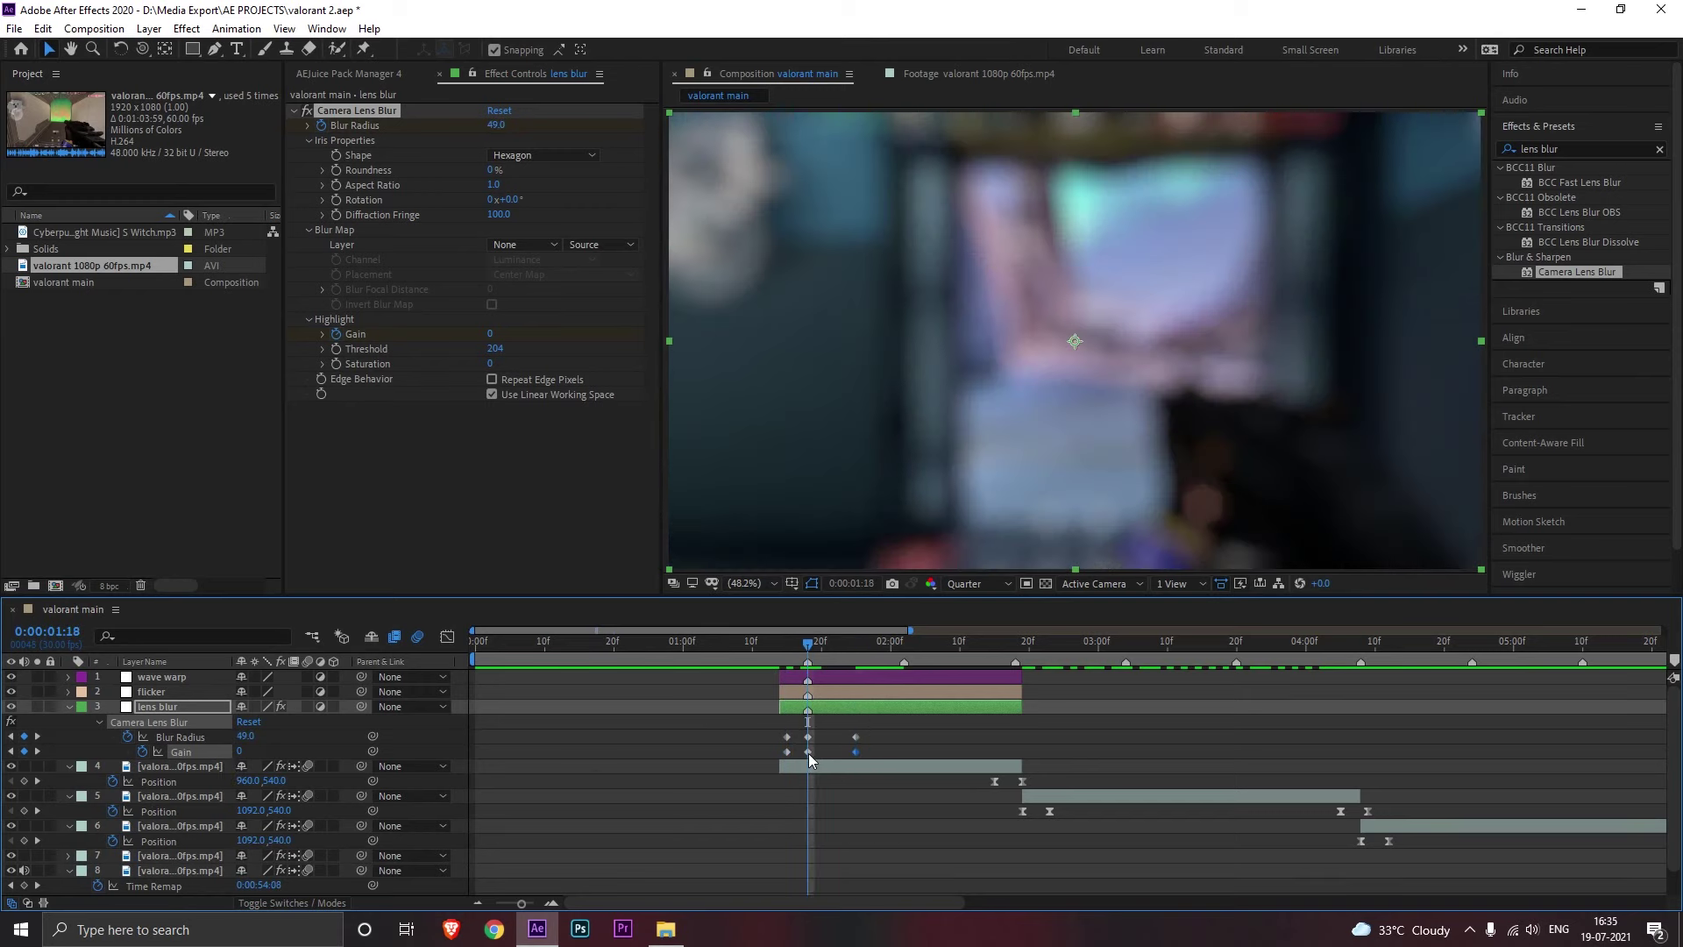
left_click_drag(275, 758, 786, 766)
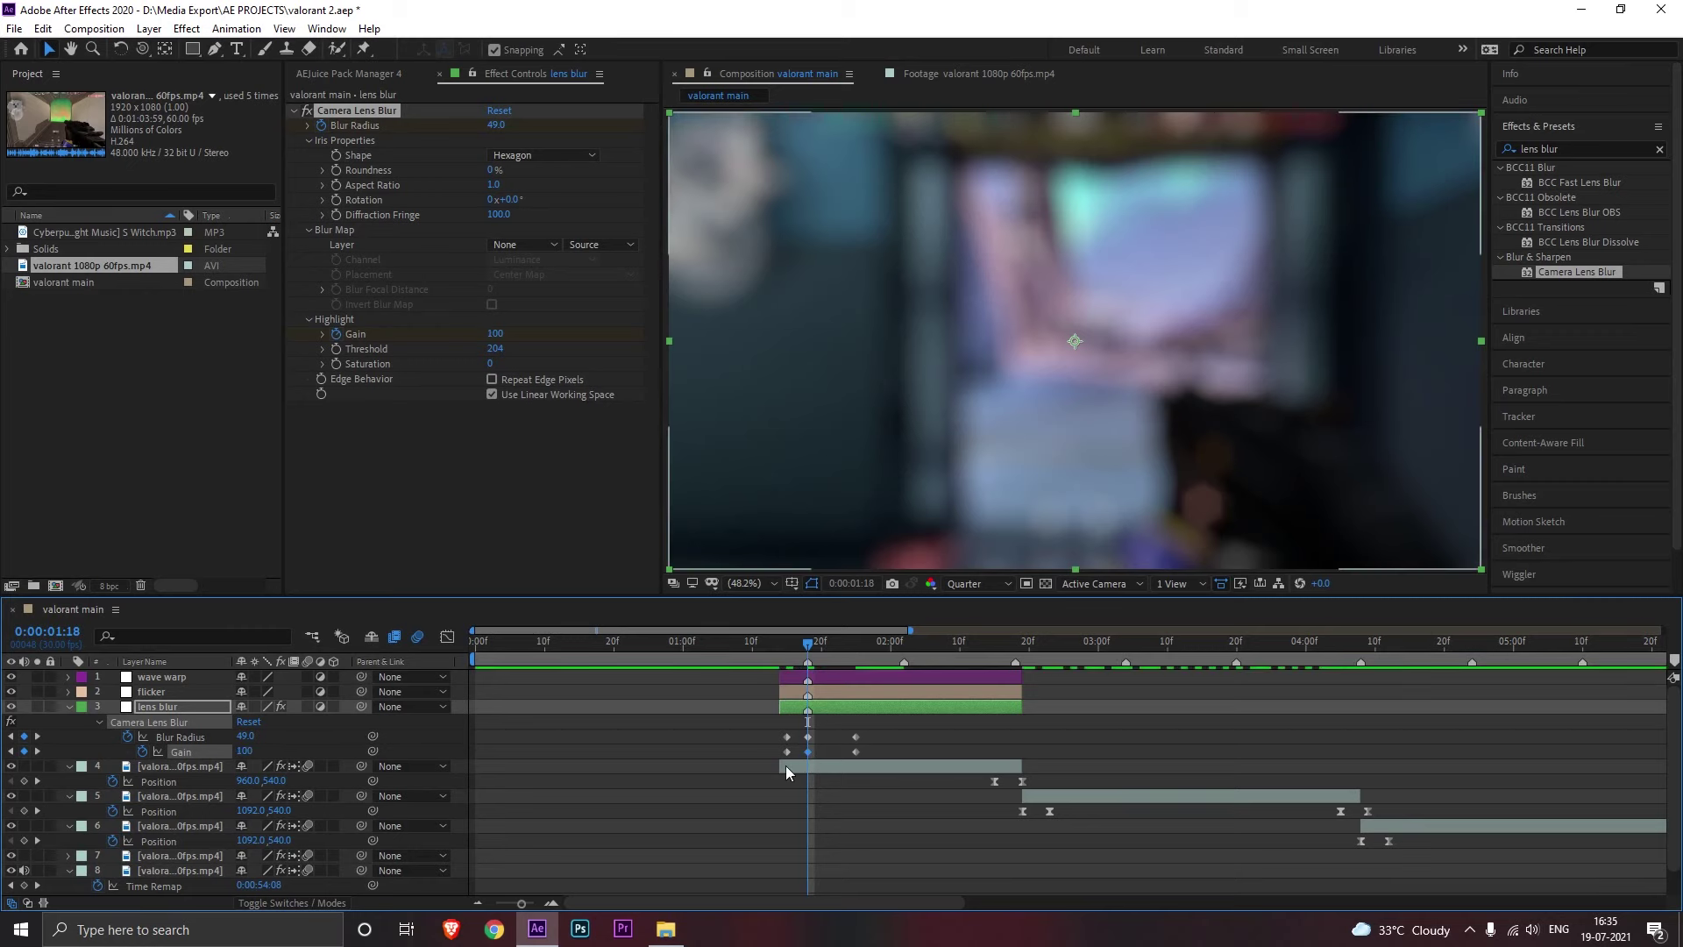
left_click_drag(511, 355, 478, 382)
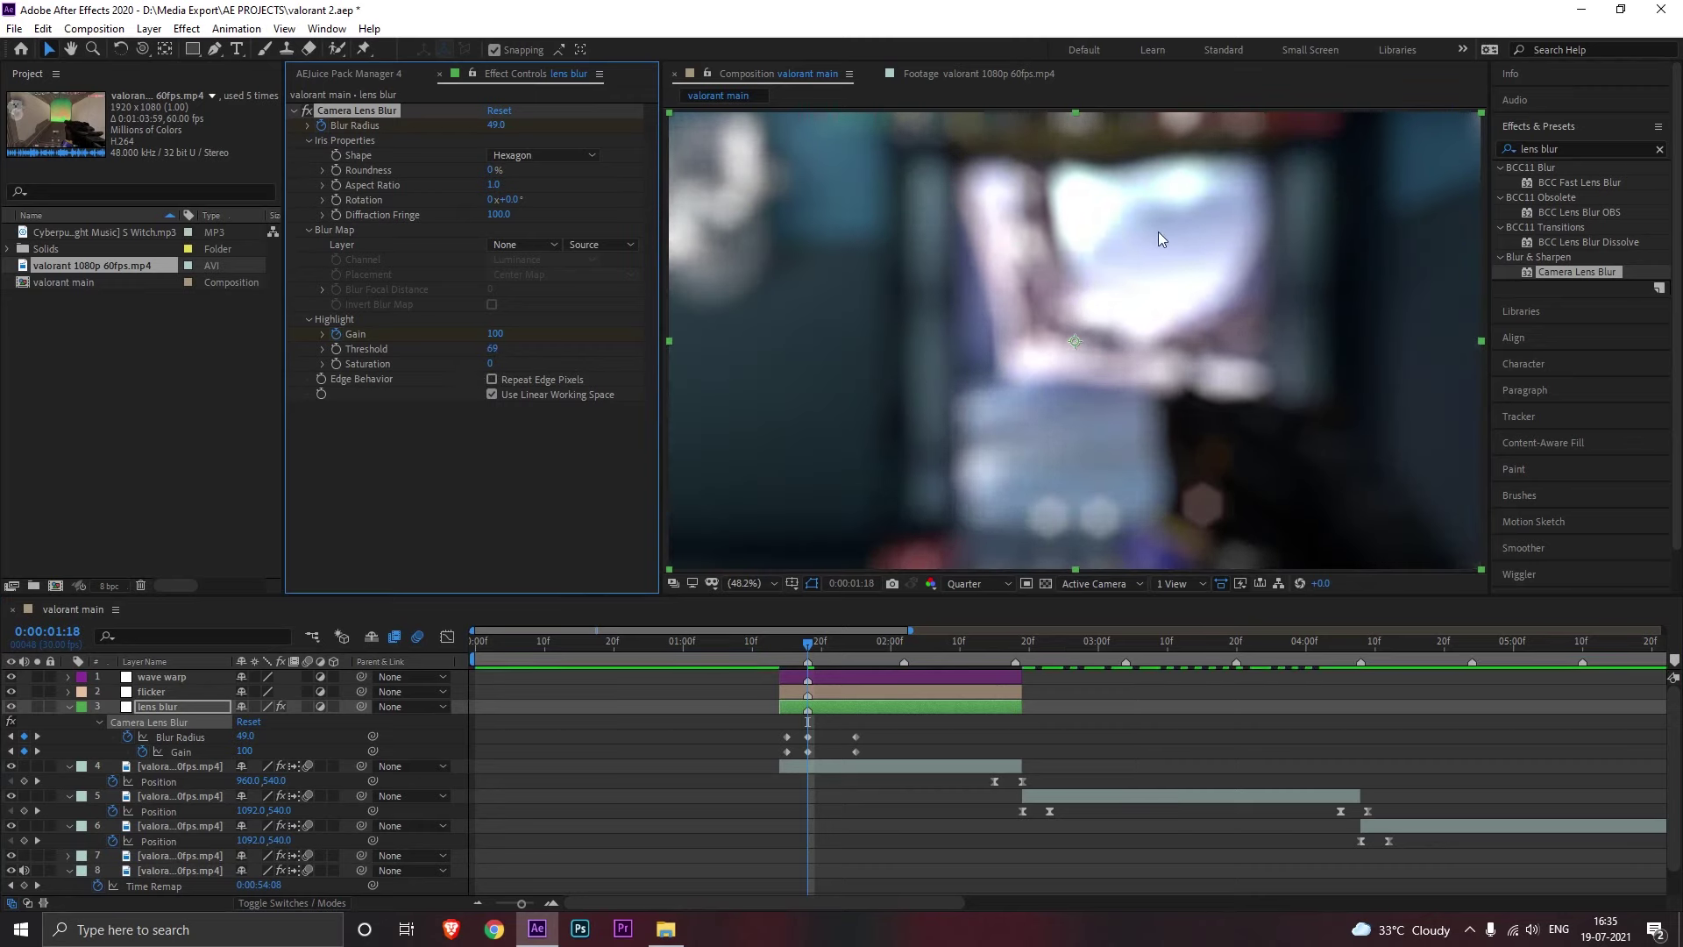
Step: Set iris Roundness to 100% and keyframe Aspect Ratio at 0.5, 1.2 and 0.5 on the existing keyframe times
mouse_move(811, 647)
left_mouse_down()
mouse_move(793, 647)
mouse_move(858, 653)
mouse_move(814, 654)
left_mouse_up()
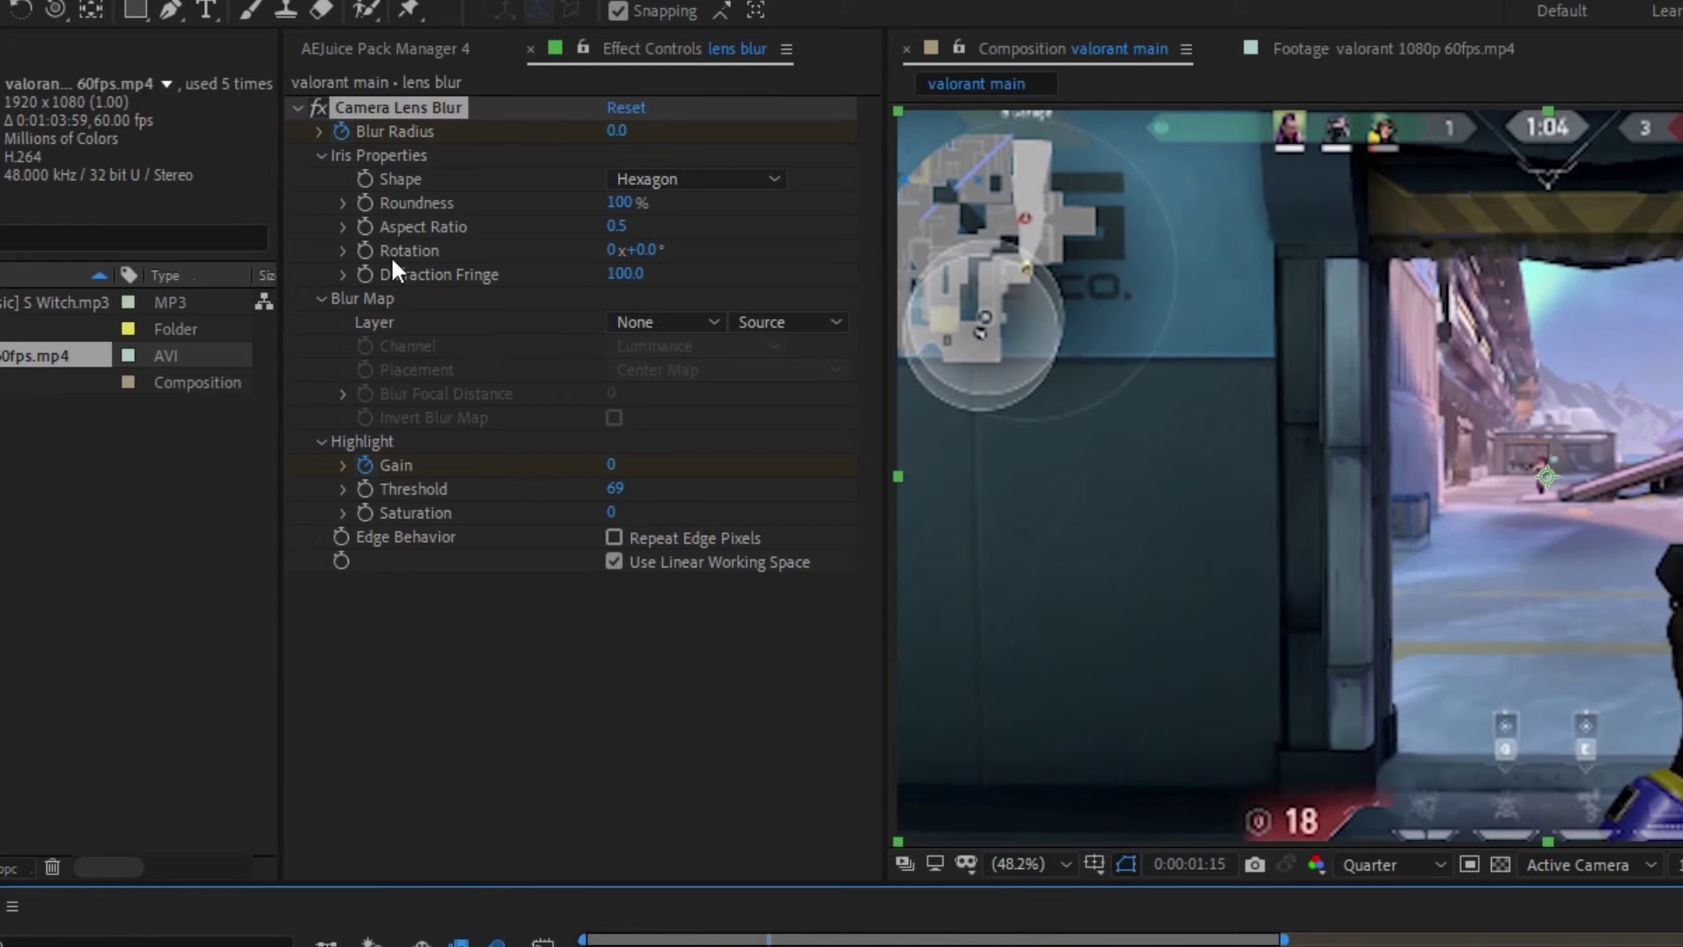
left_click(365, 229)
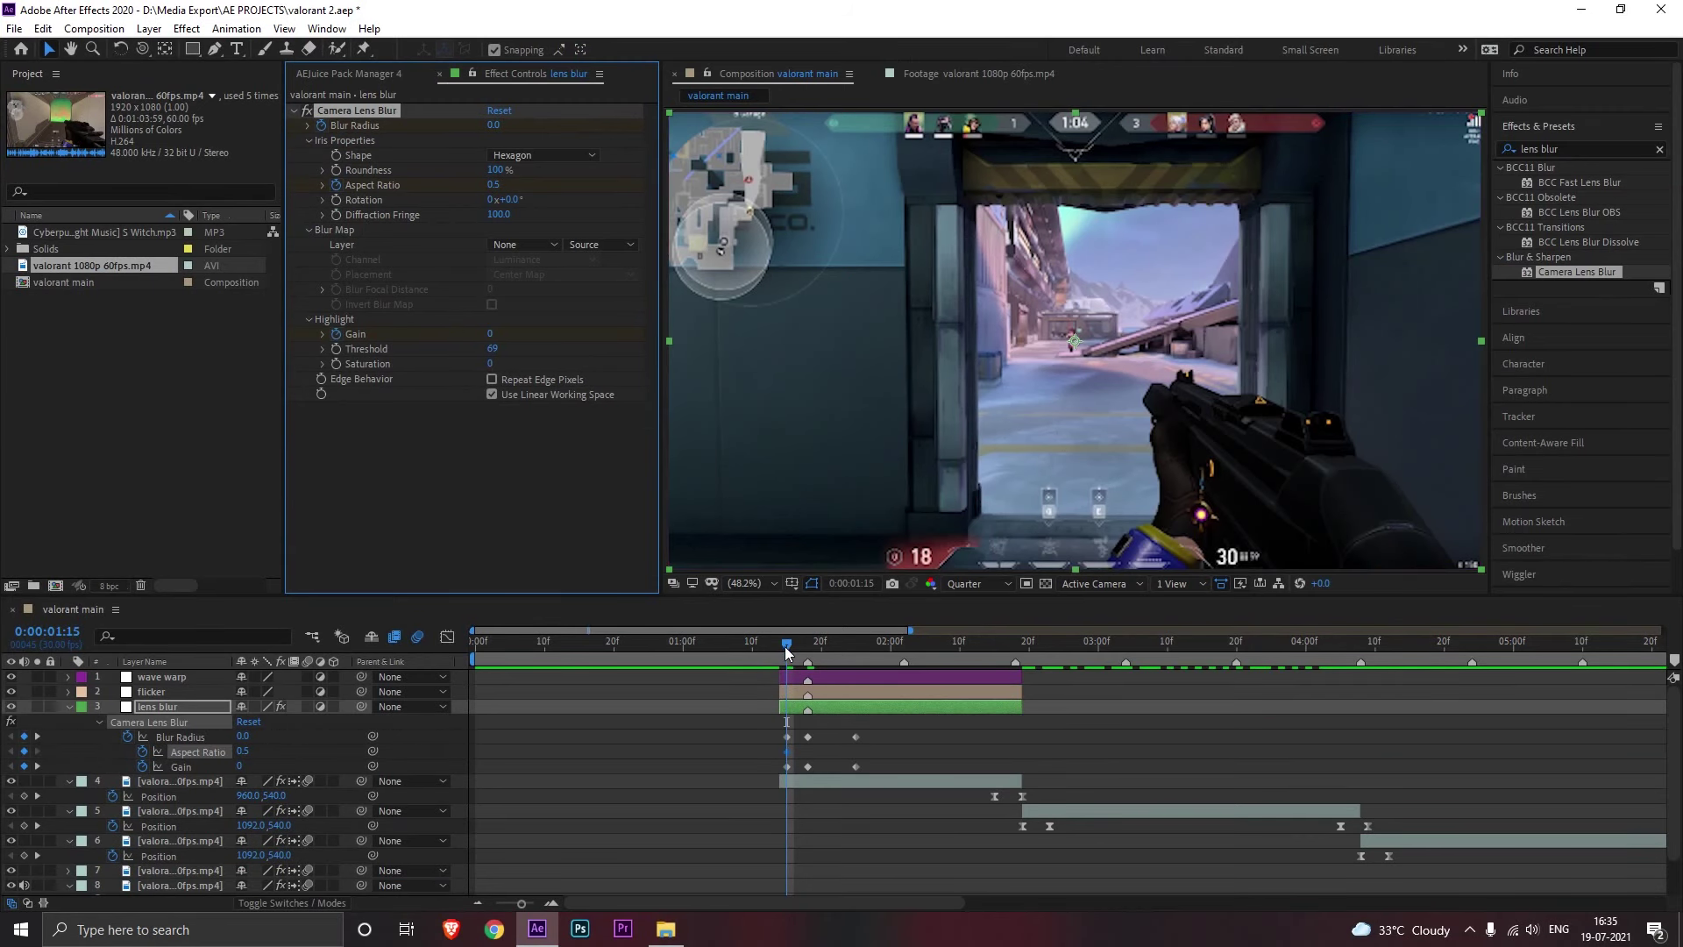
left_click_drag(785, 645, 854, 664)
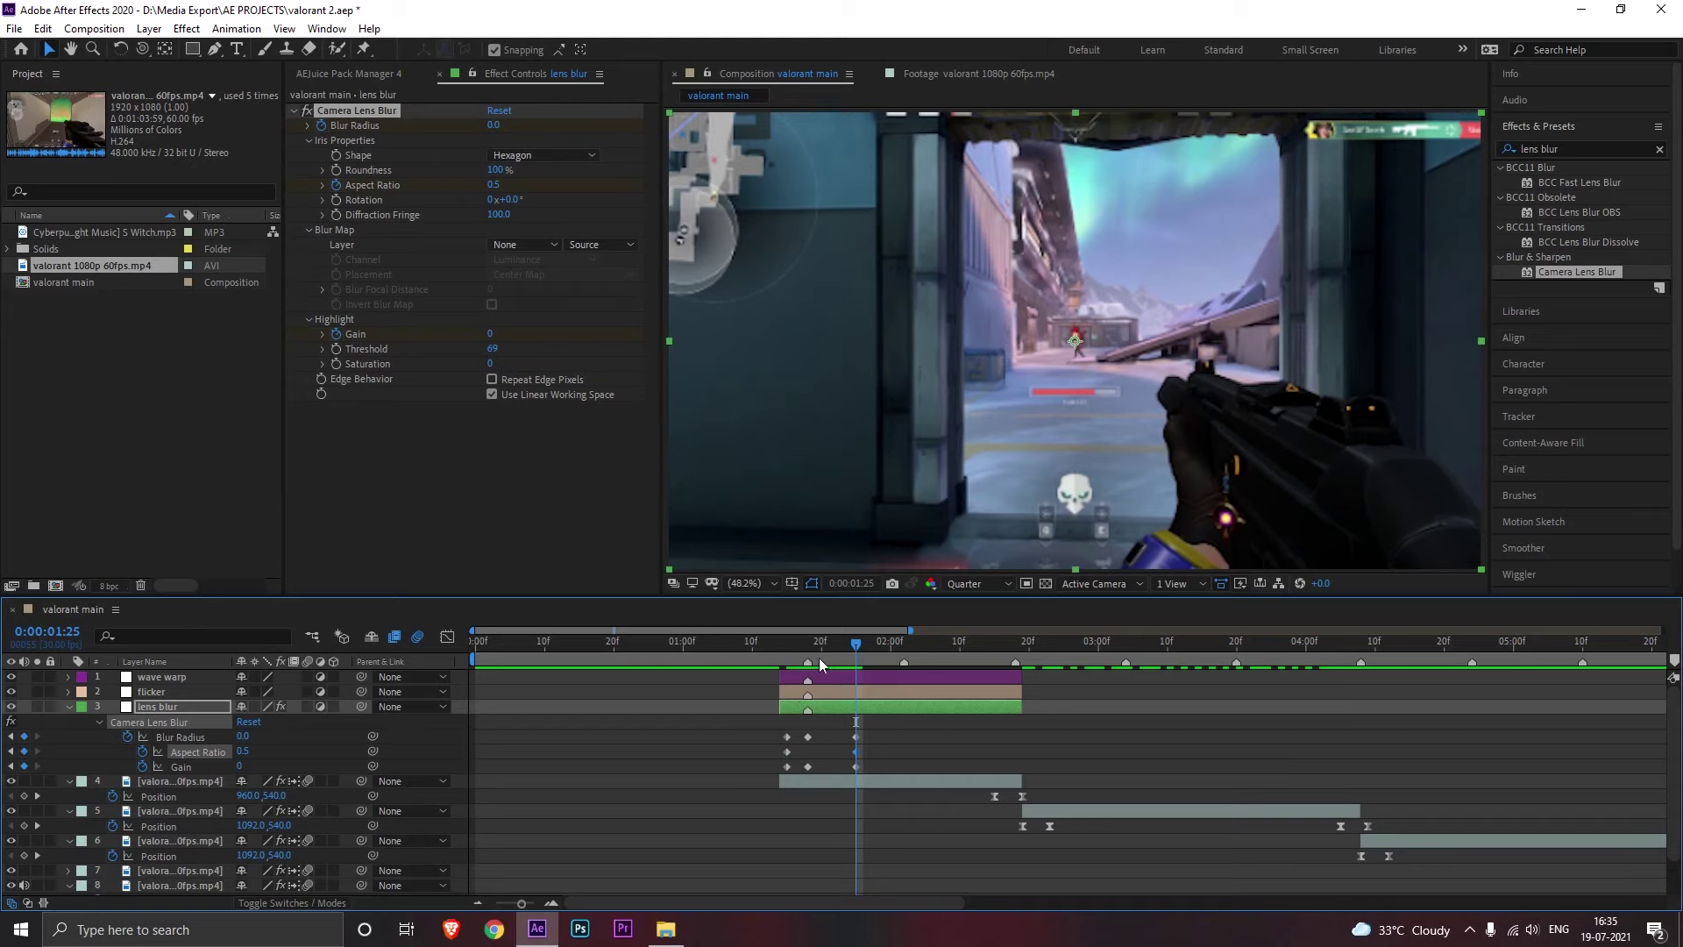
left_click_drag(822, 653, 807, 658)
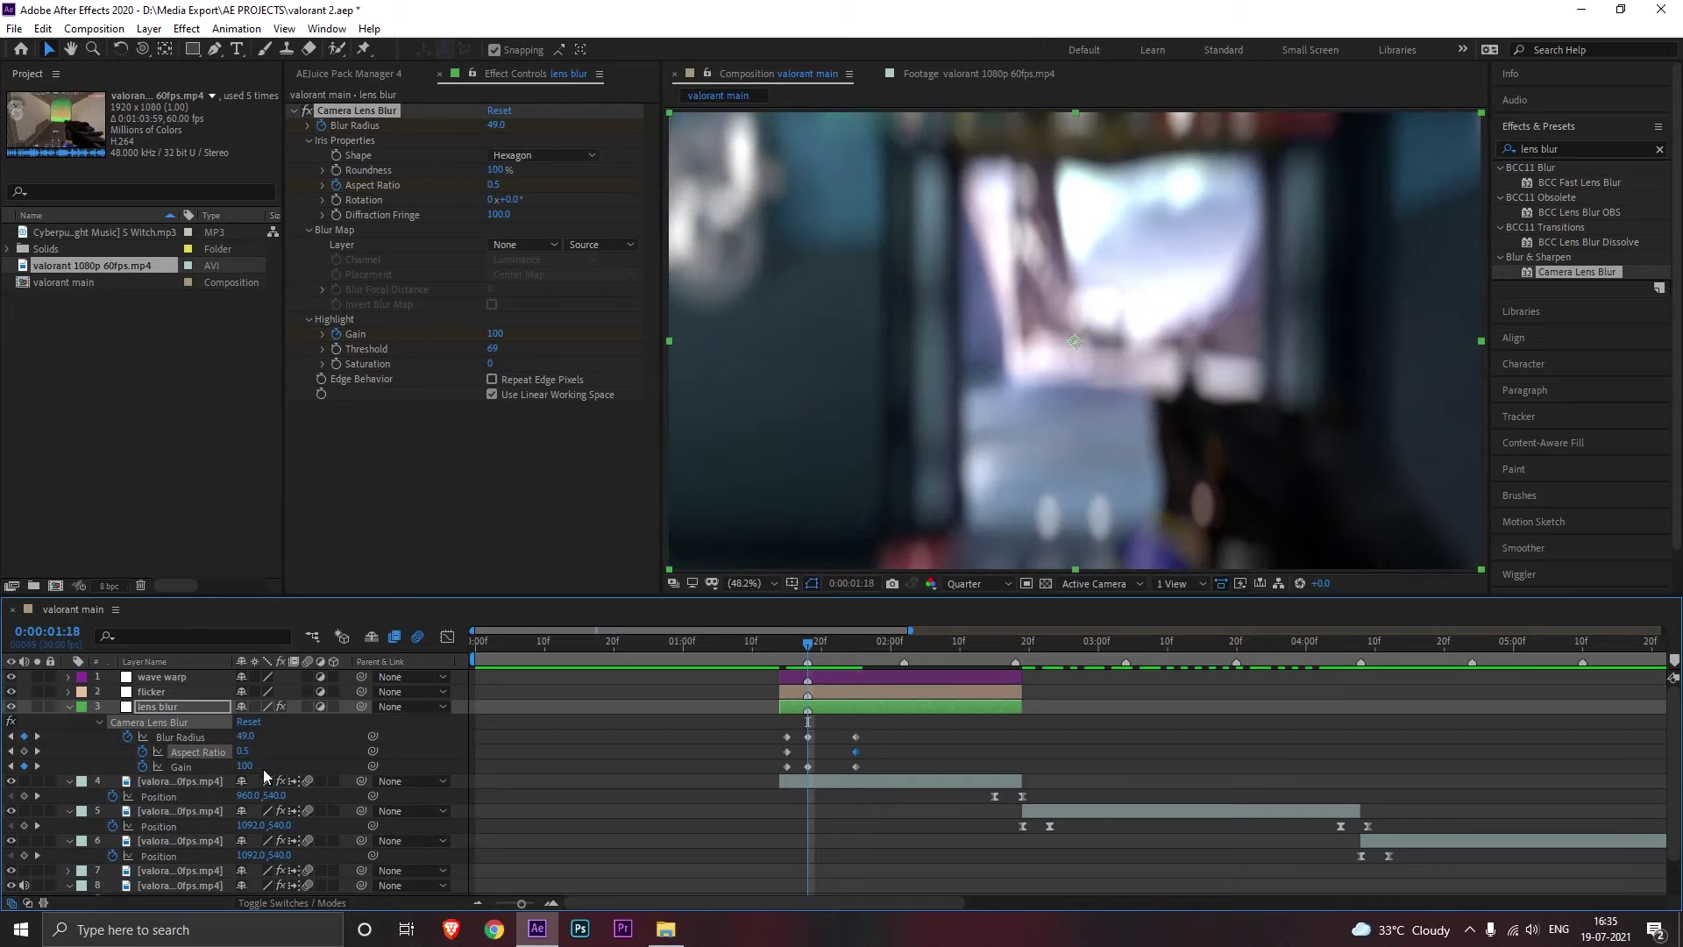
left_click_drag(252, 754, 290, 756)
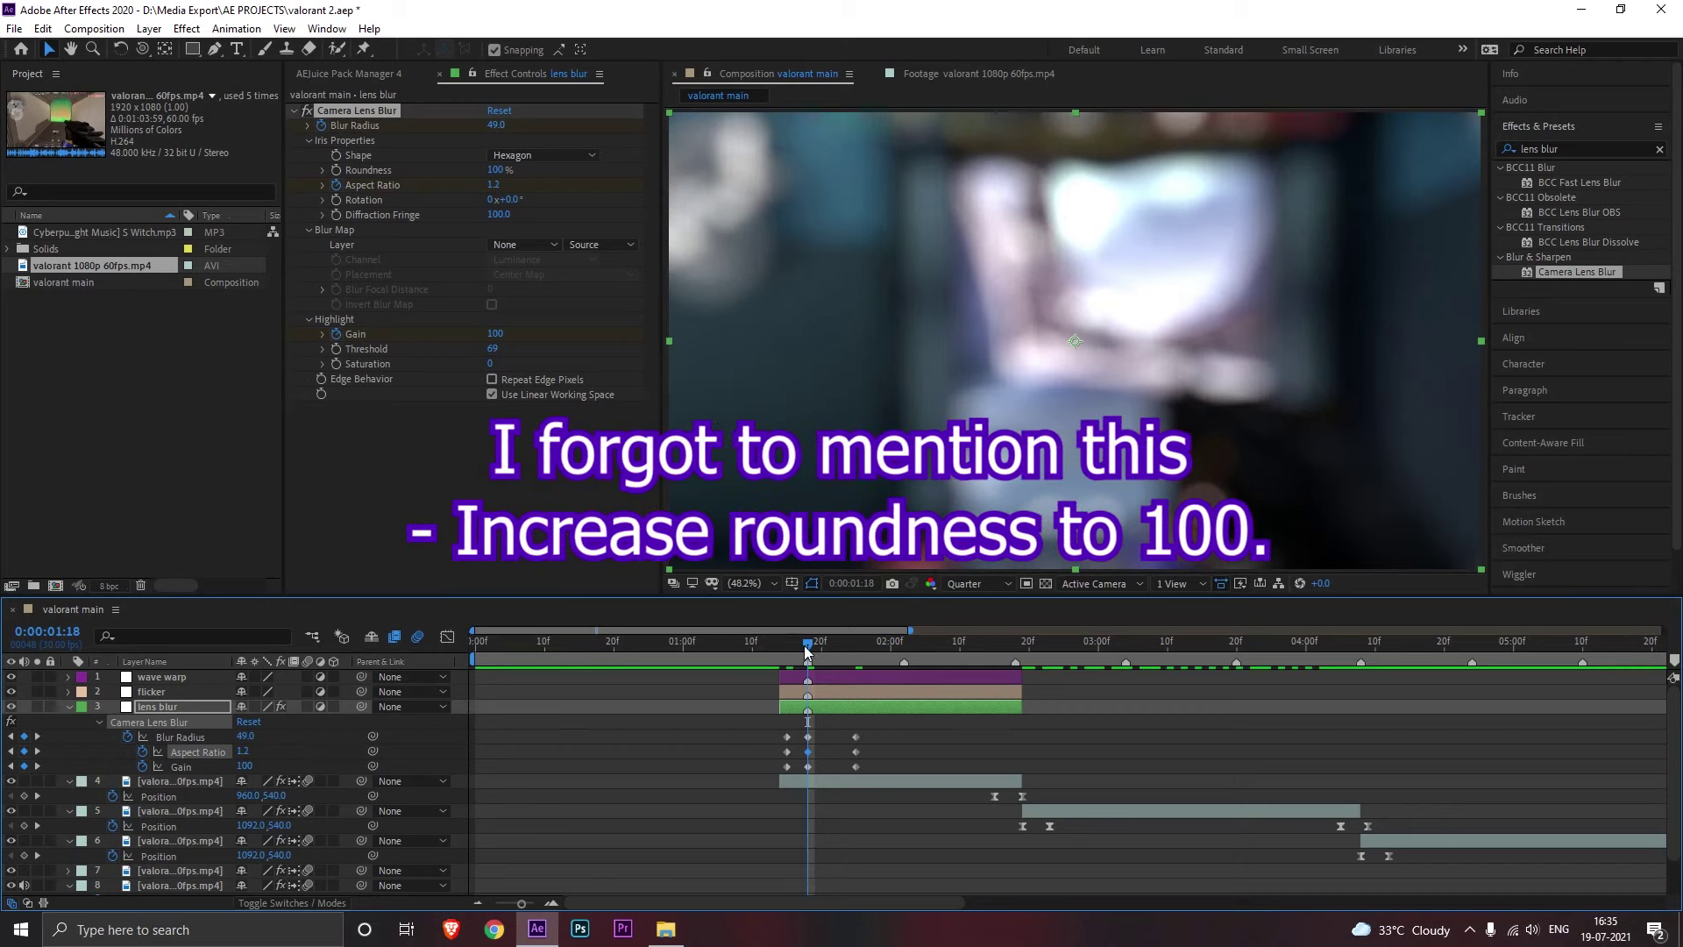
Step: Preview the blur pulse, then easy-ease its keyframes and shift the last ones about two frames later
left_click_drag(808, 652, 786, 652)
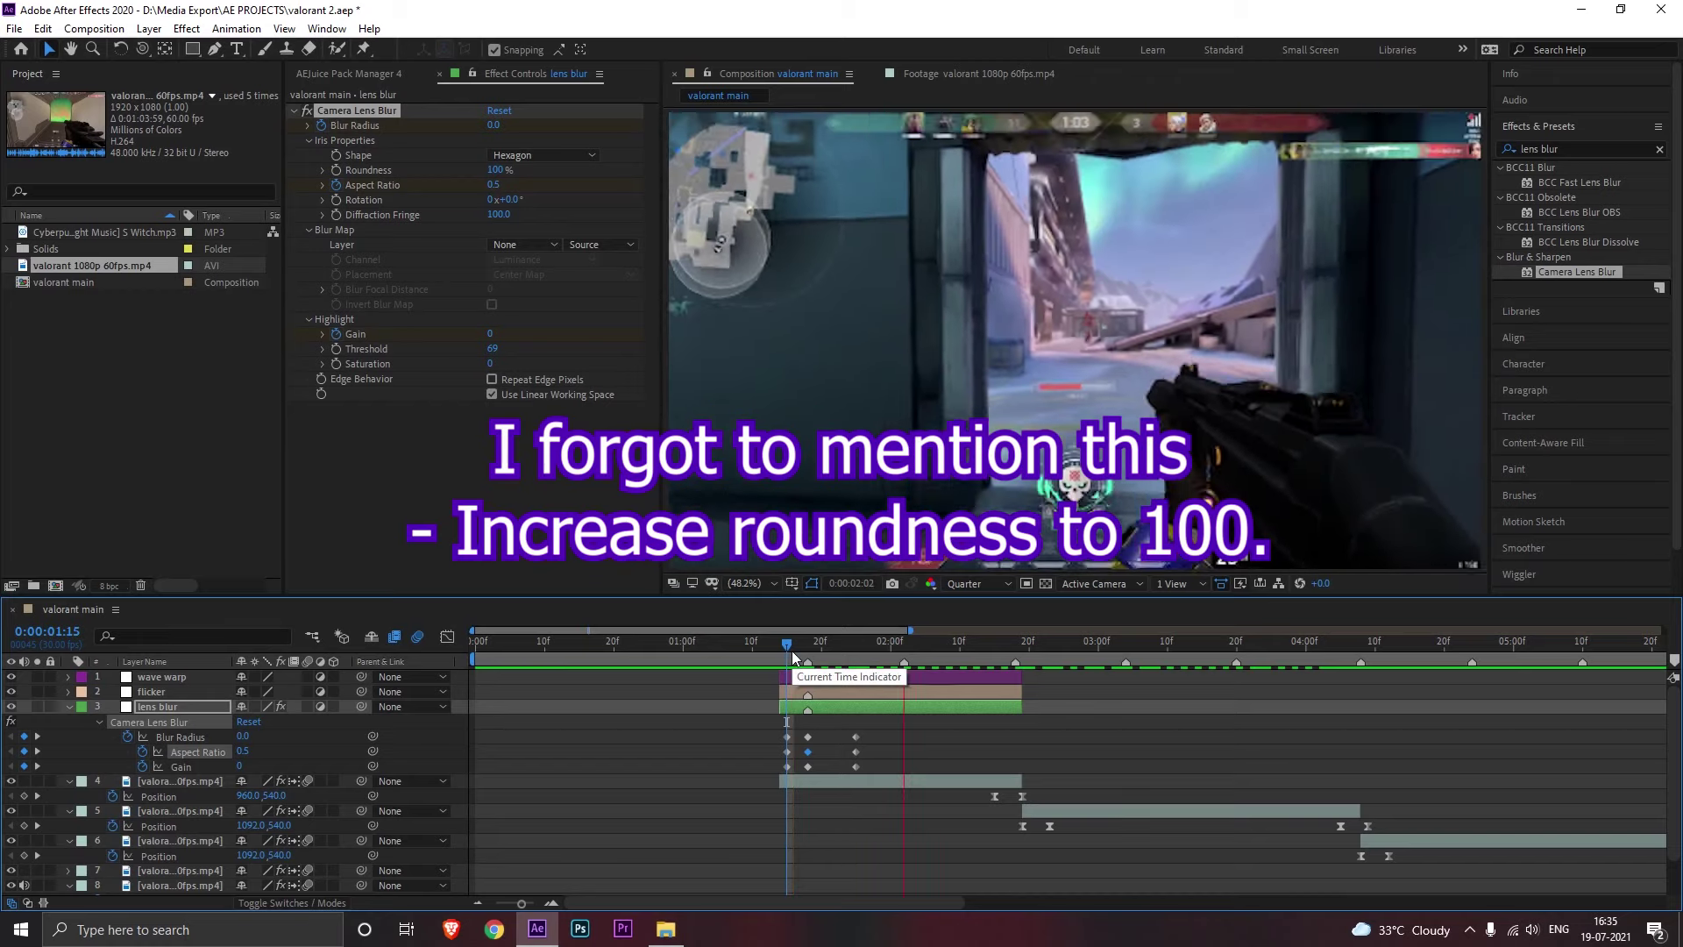
left_click_drag(792, 651, 836, 669)
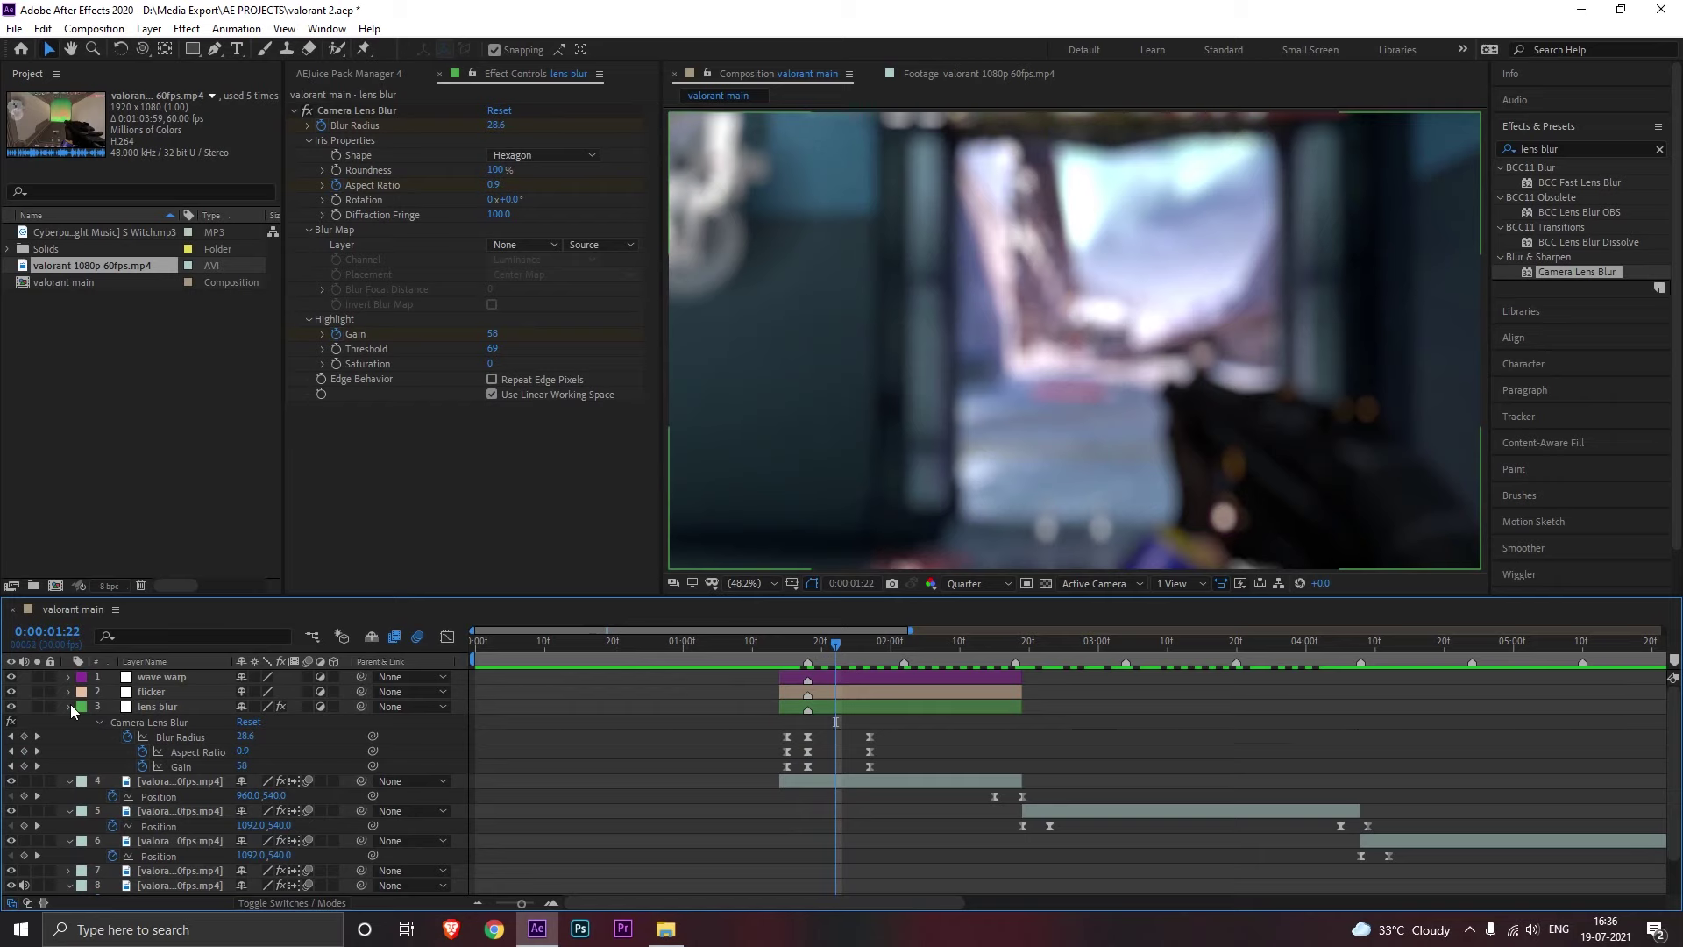
left_click(70, 706)
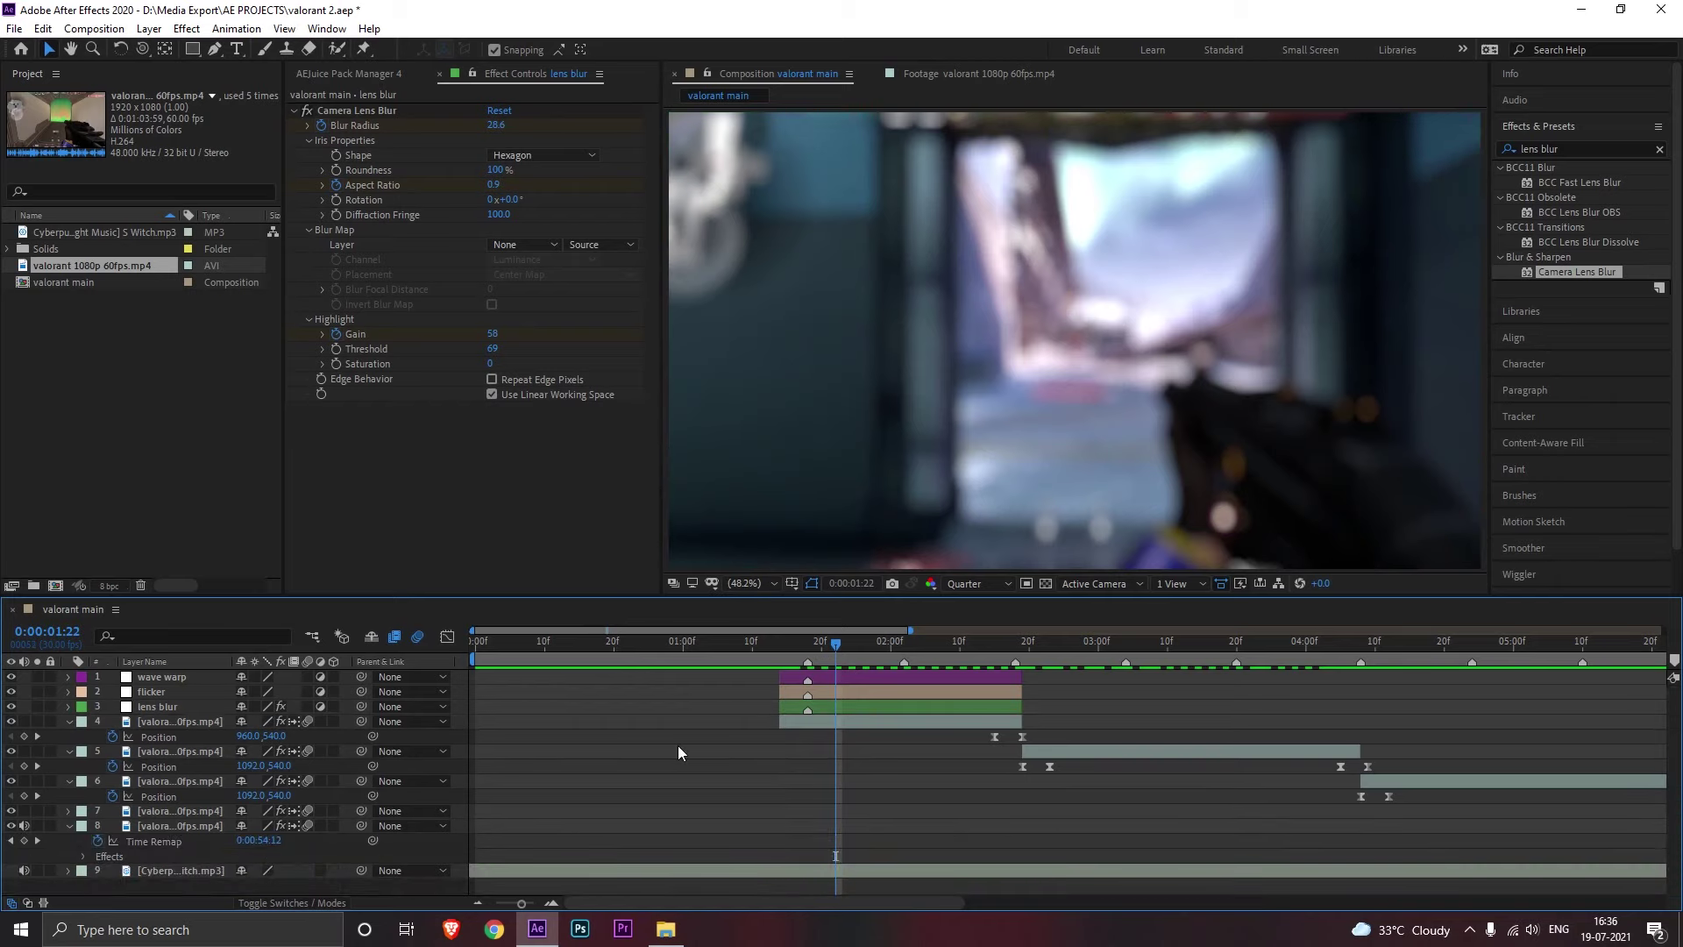
Step: Find the Sapphire S_Flicker effect and apply it to the flicker adjustment layer
left_click(848, 692)
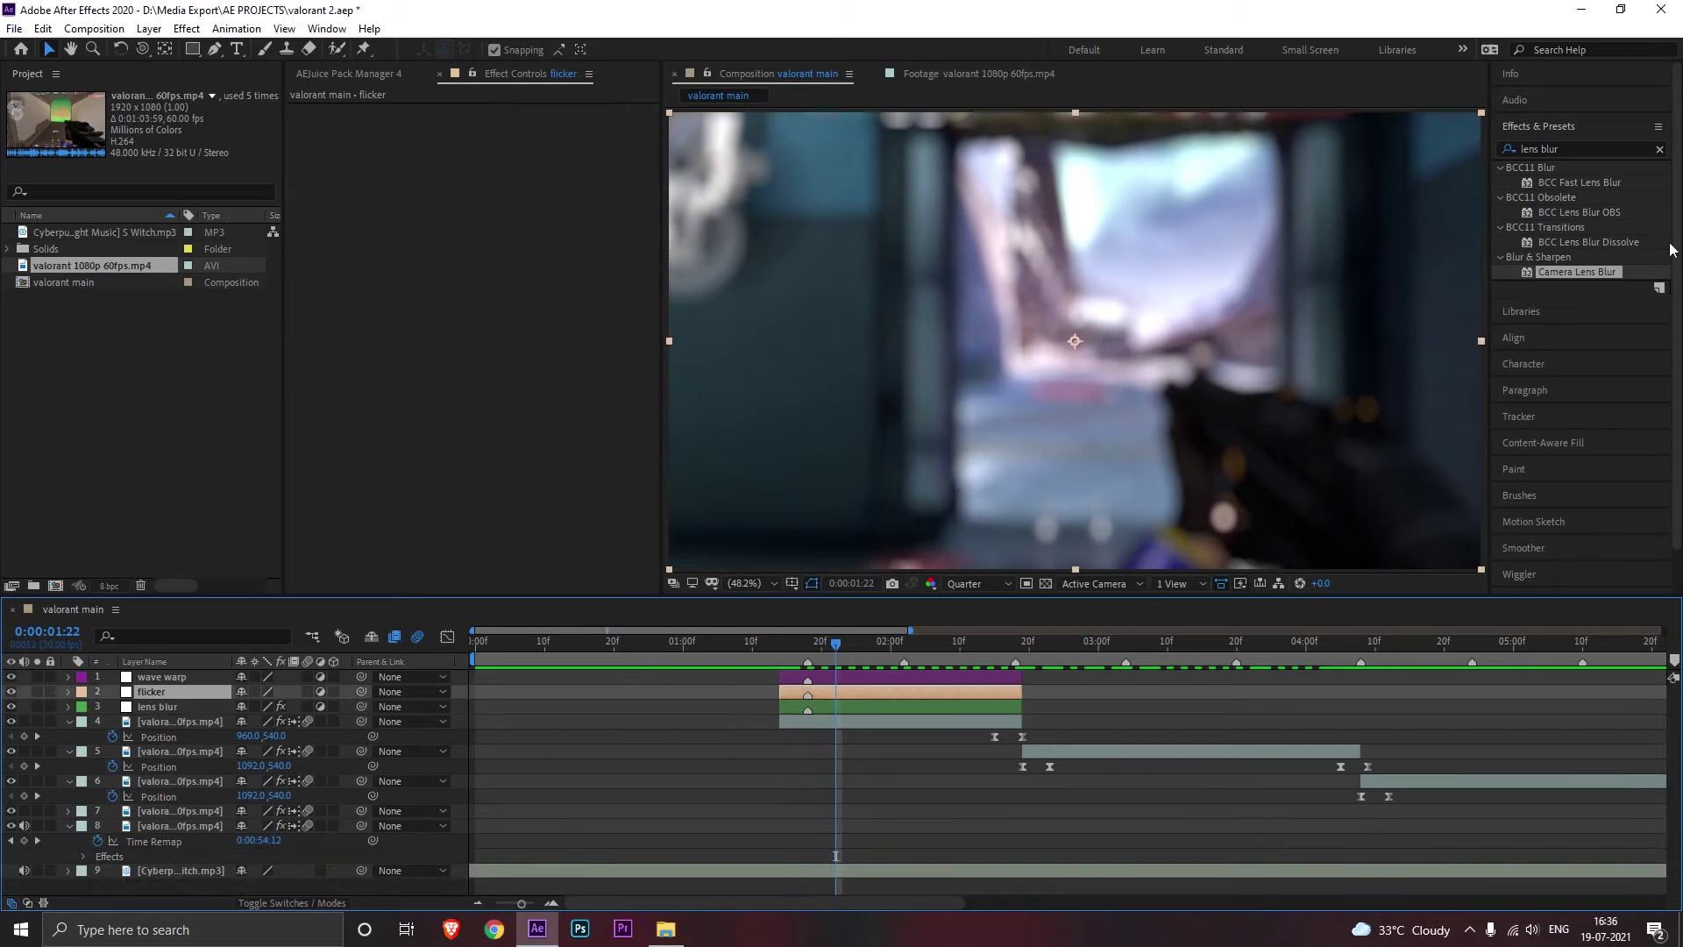
left_click(1660, 150)
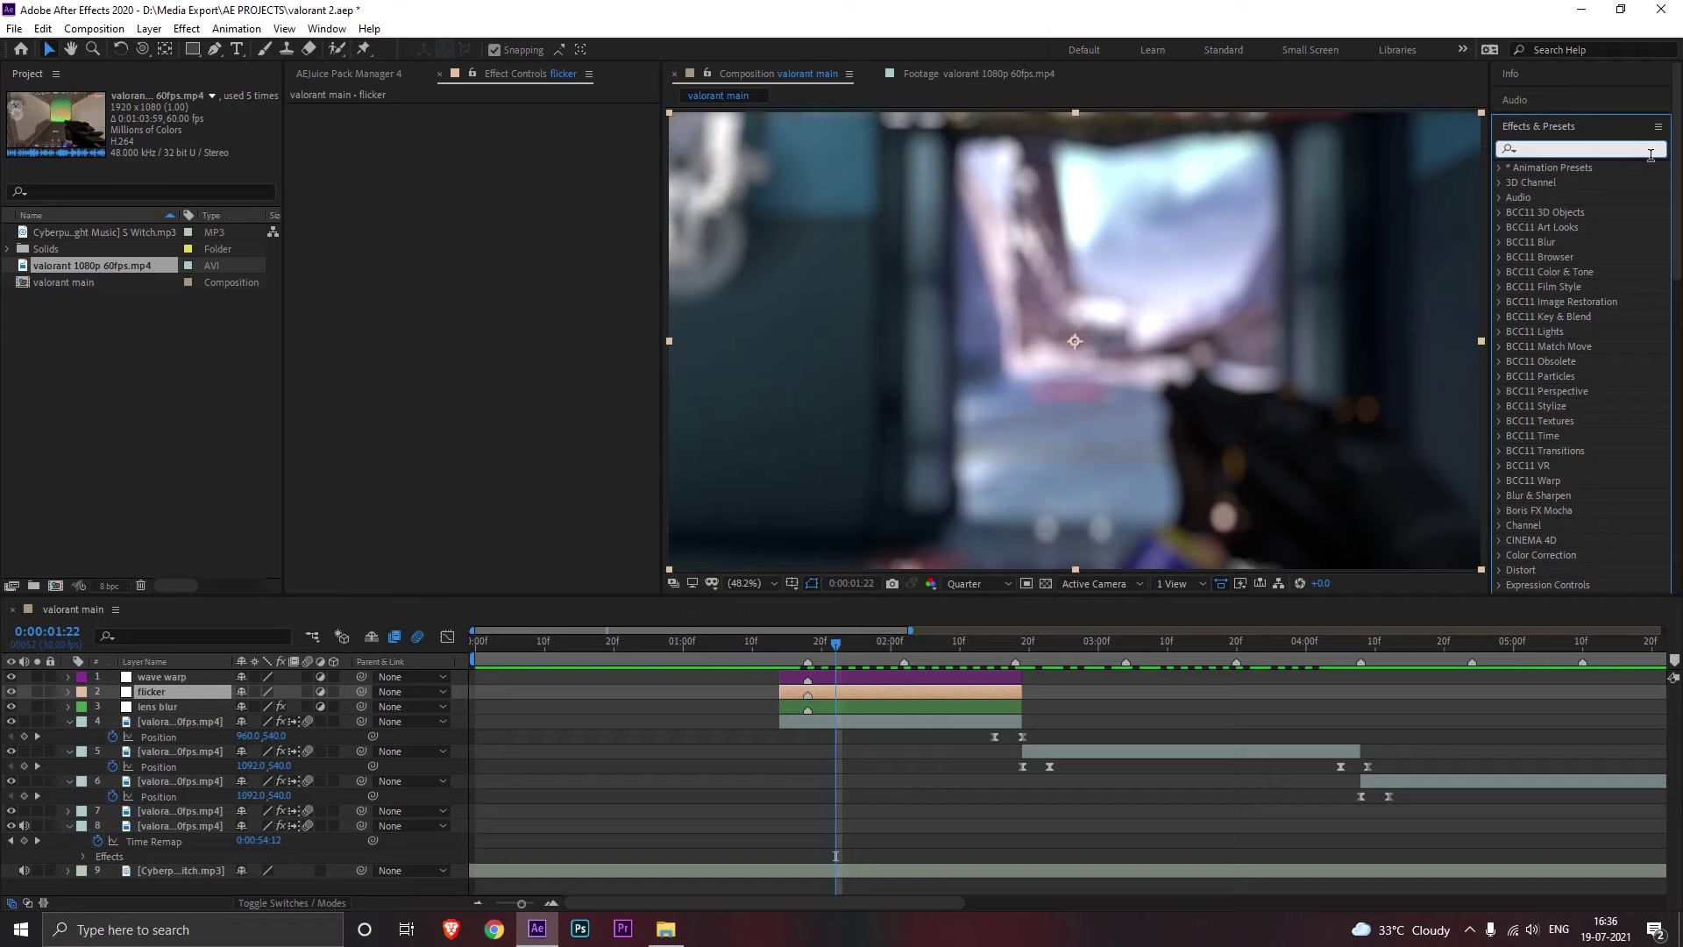
type("s_flci")
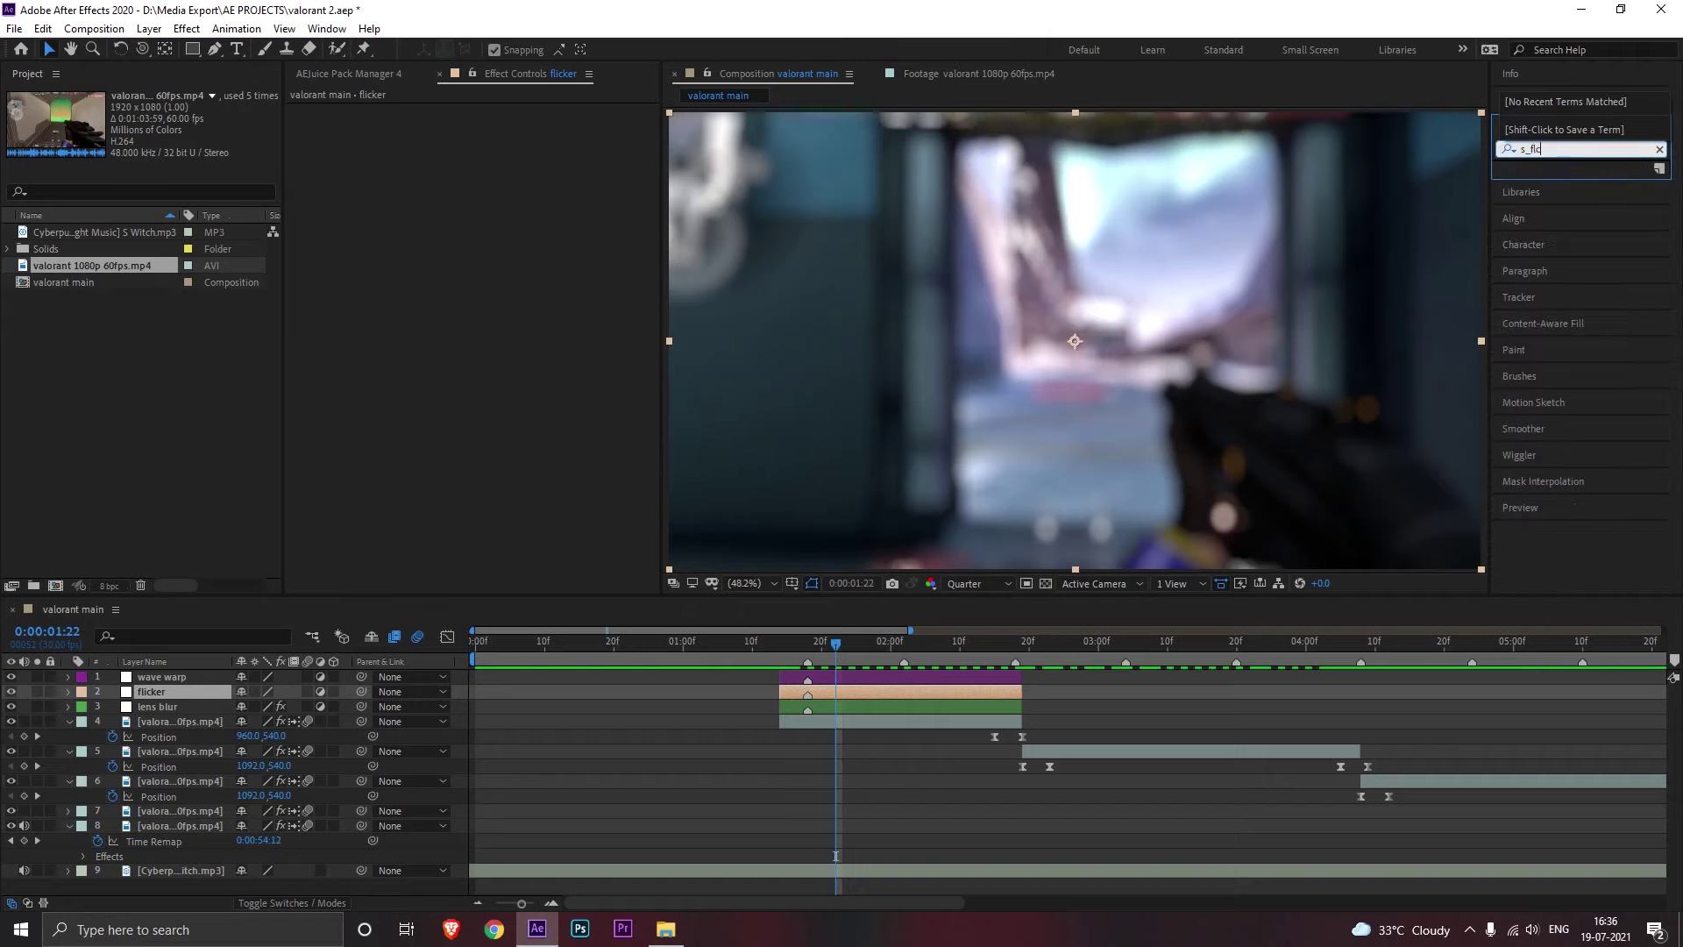
key("BackSpace")
key("BackSpace")
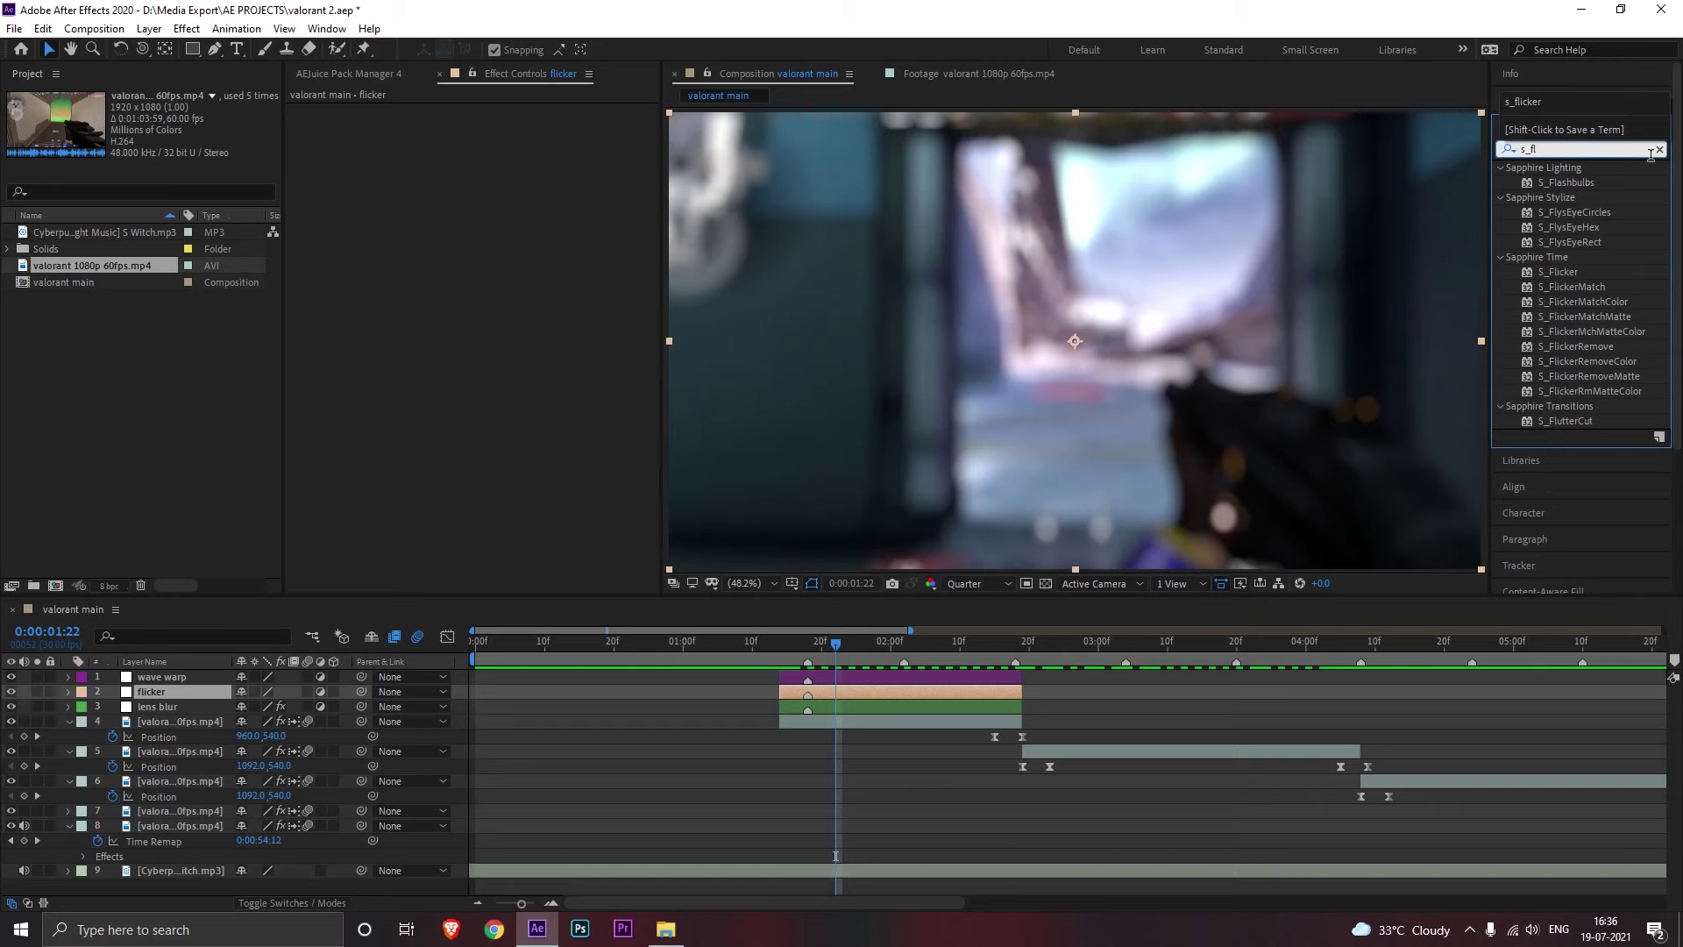
left_click_drag(1569, 270, 913, 692)
Step: Shift the flicker layer to start at 0:00:01:18 and trim its end to about 0:00:02:03
left_click_drag(837, 649, 904, 659)
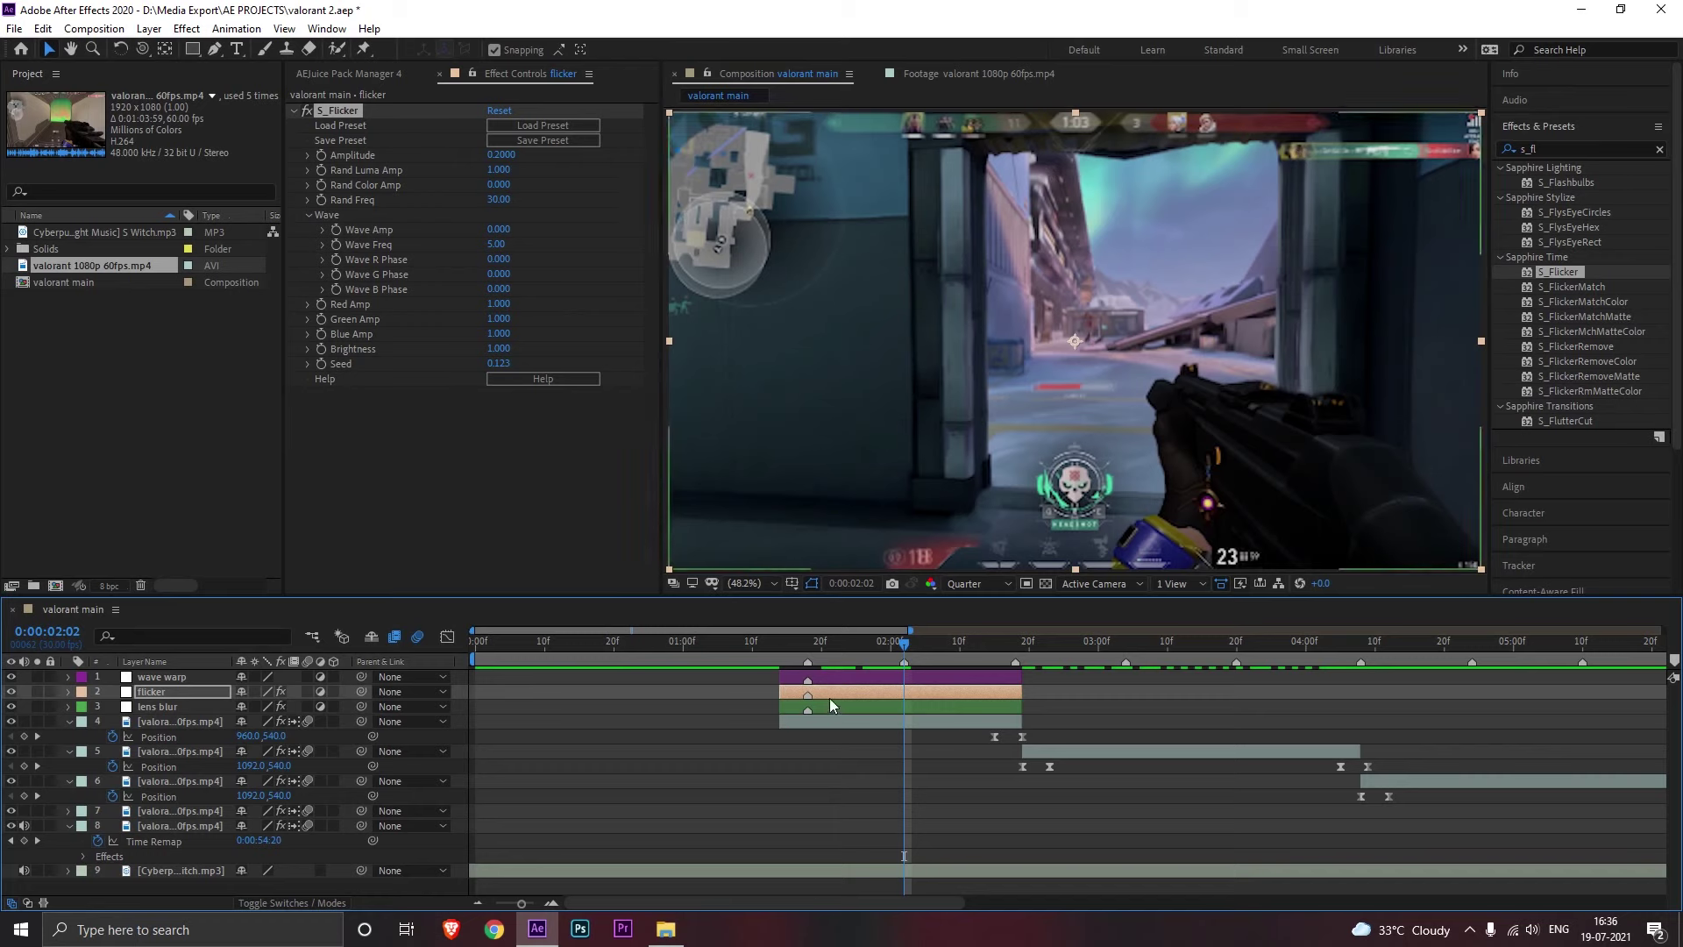
key("j")
left_click_drag(827, 697, 852, 698)
left_click_drag(1051, 693, 912, 694)
Step: Search the effects for wave warp and apply Wave Warp to the wave warp adjustment layer
left_click(828, 684)
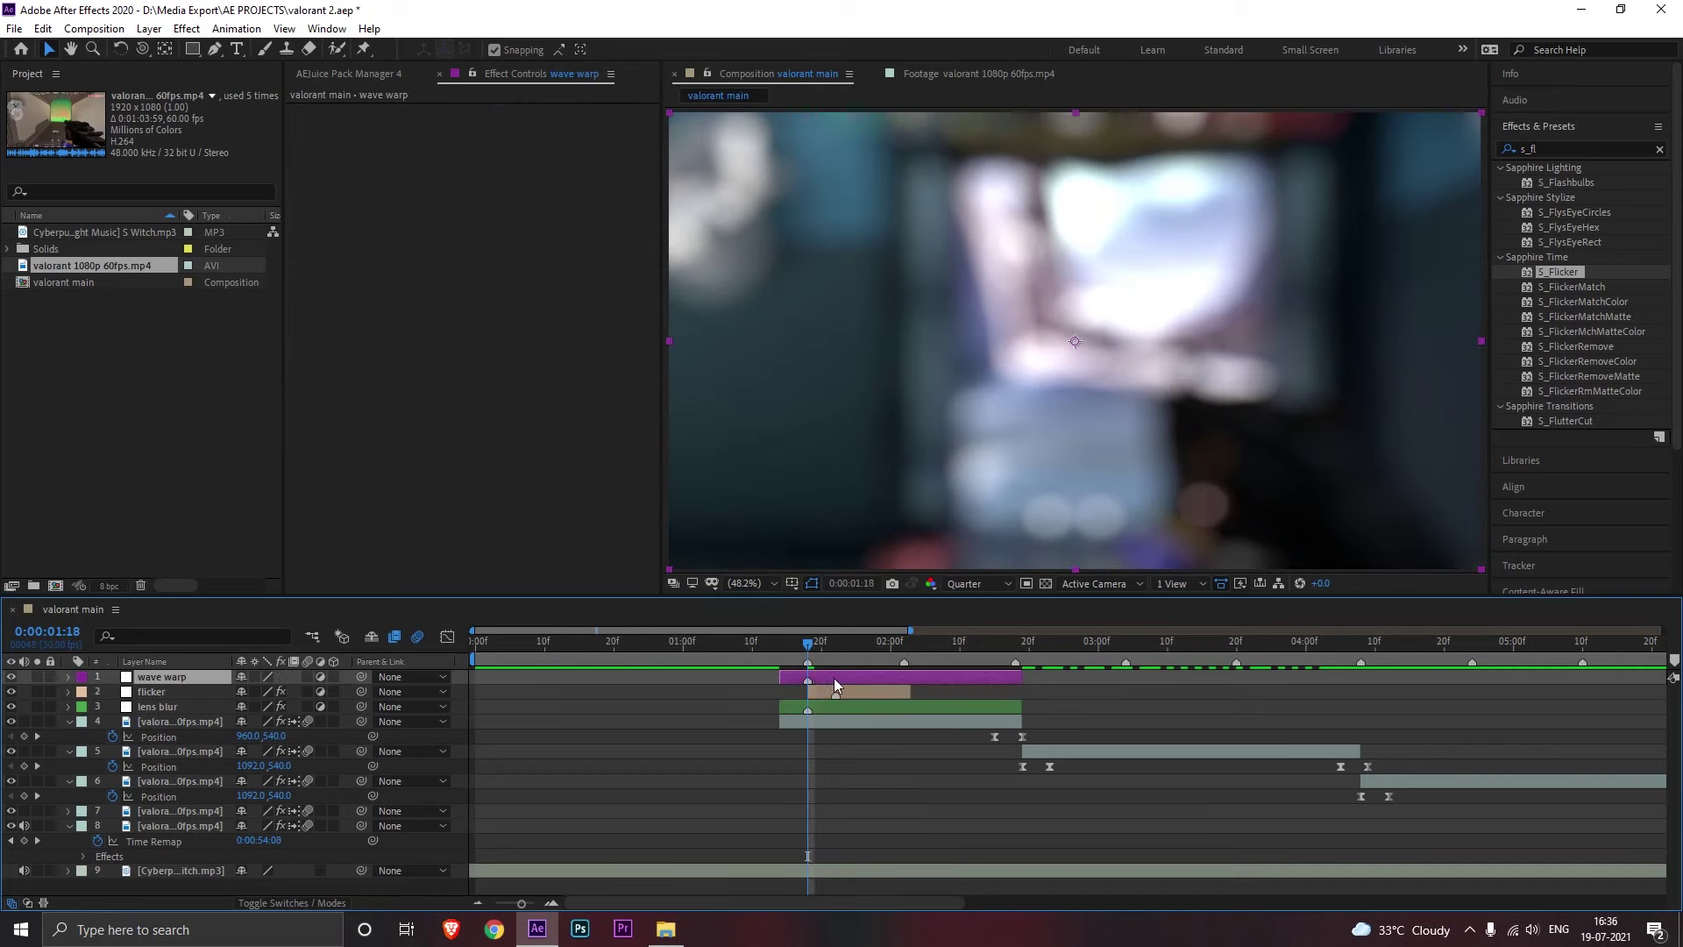
left_click(1657, 151)
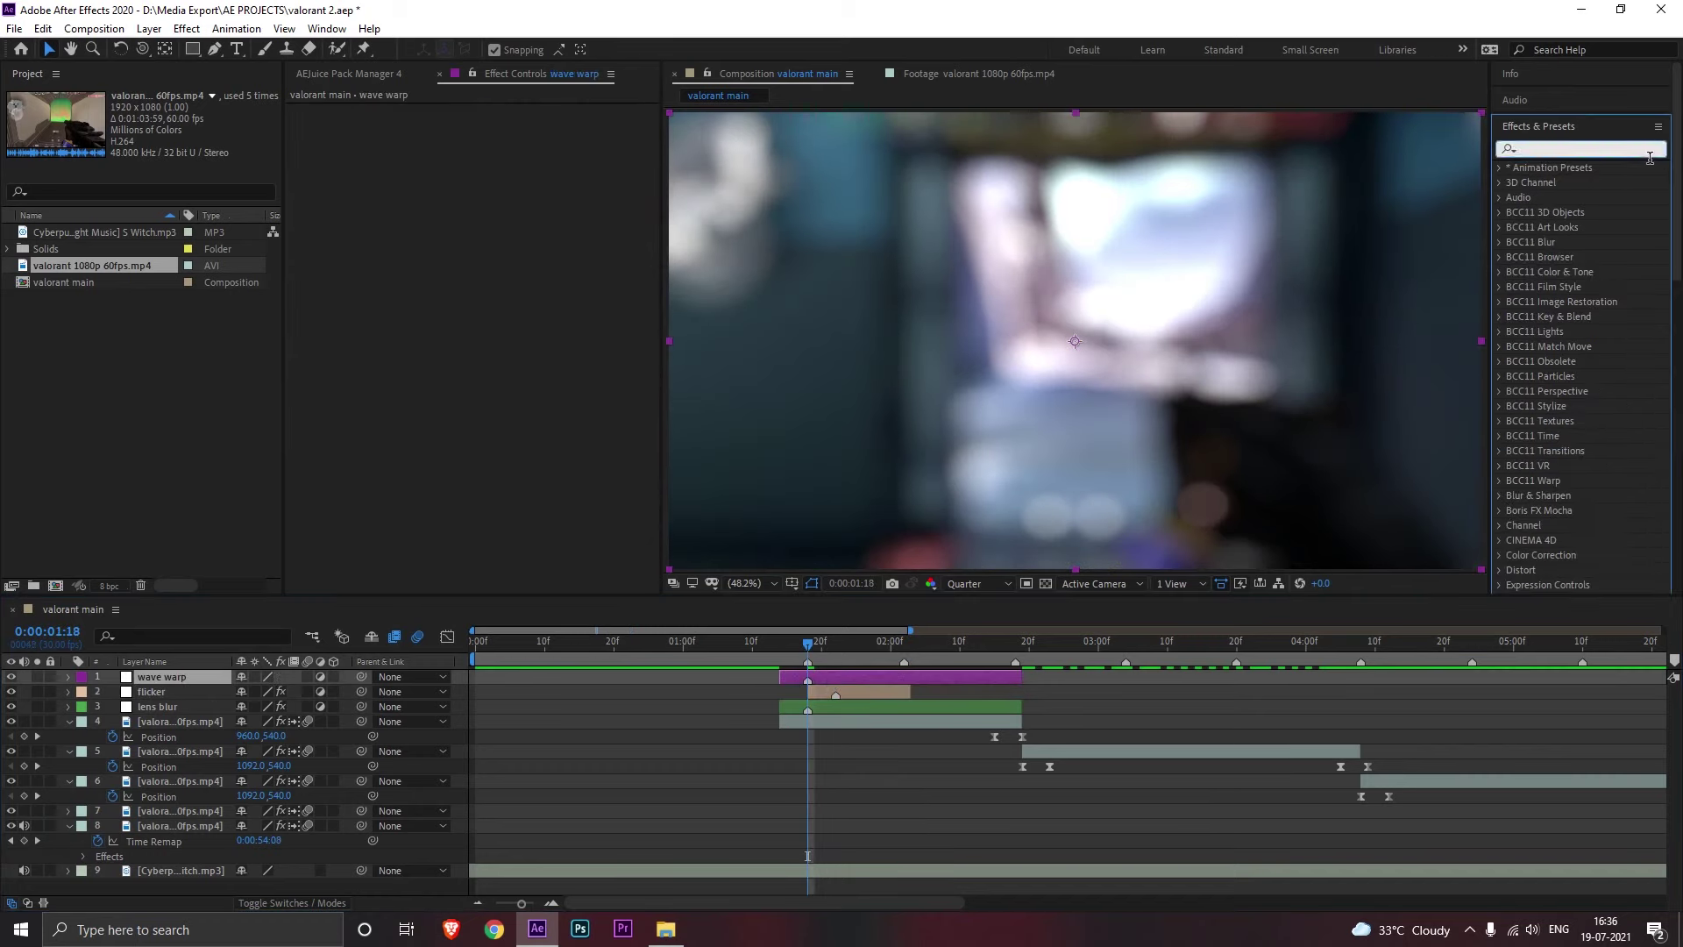
type("wave warp")
left_click_drag(1564, 224, 850, 679)
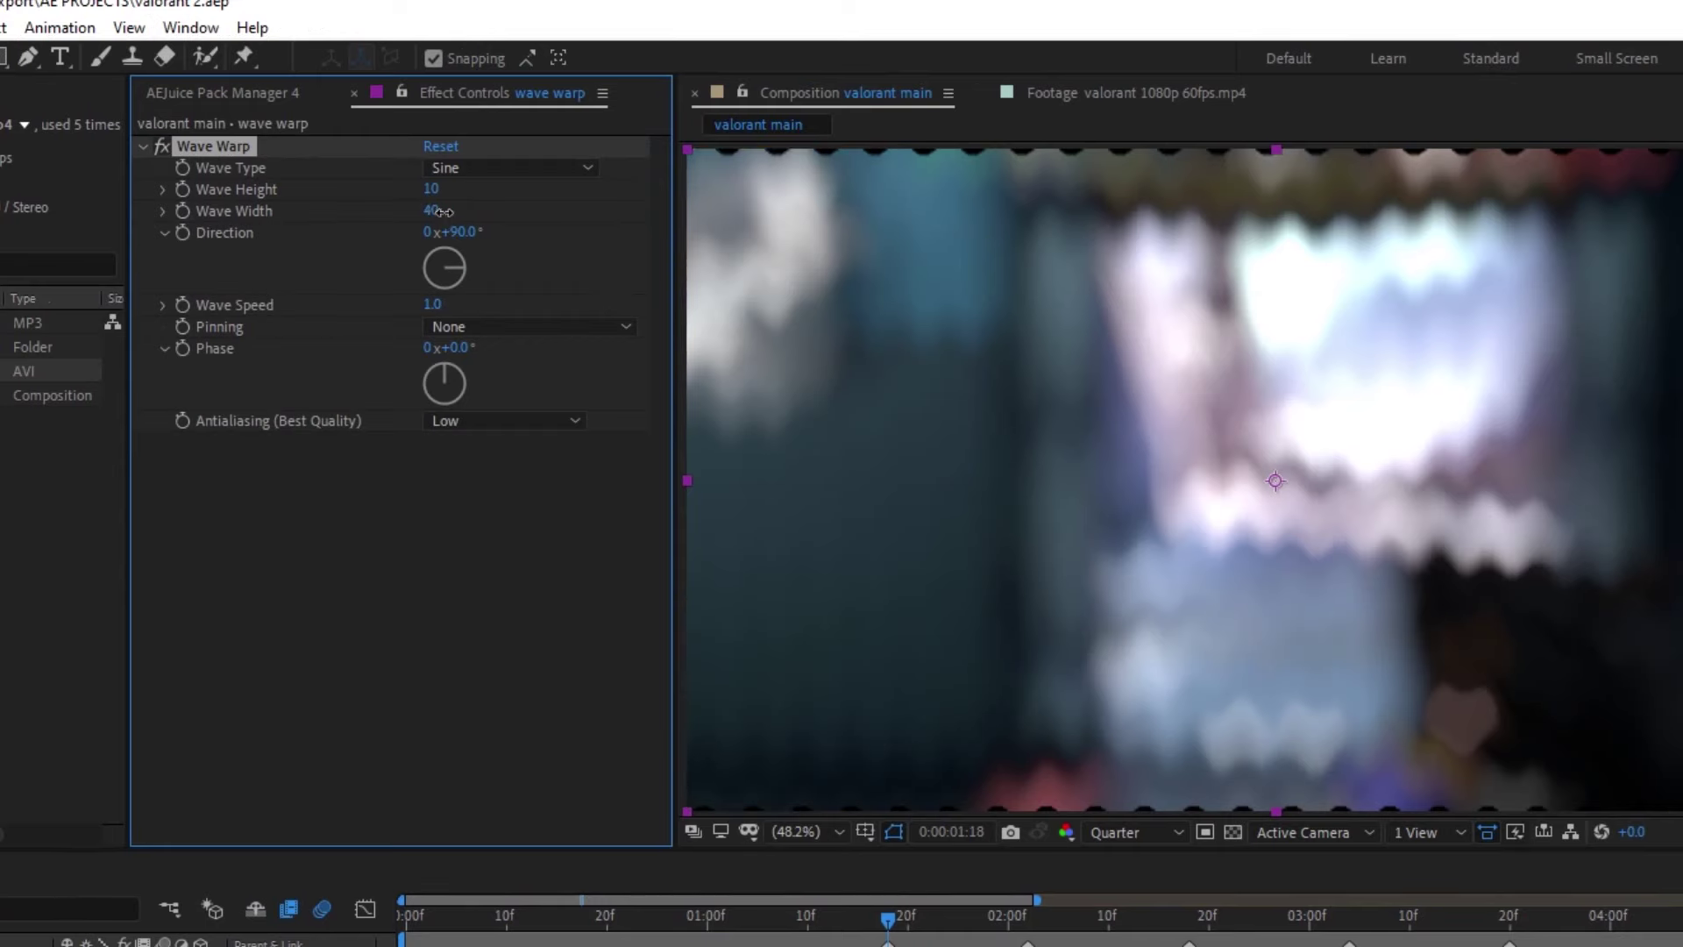
Step: Set the Wave Warp's Wave Width to 8 and its Pinning to All Edges
left_click_drag(443, 212, 102, 279)
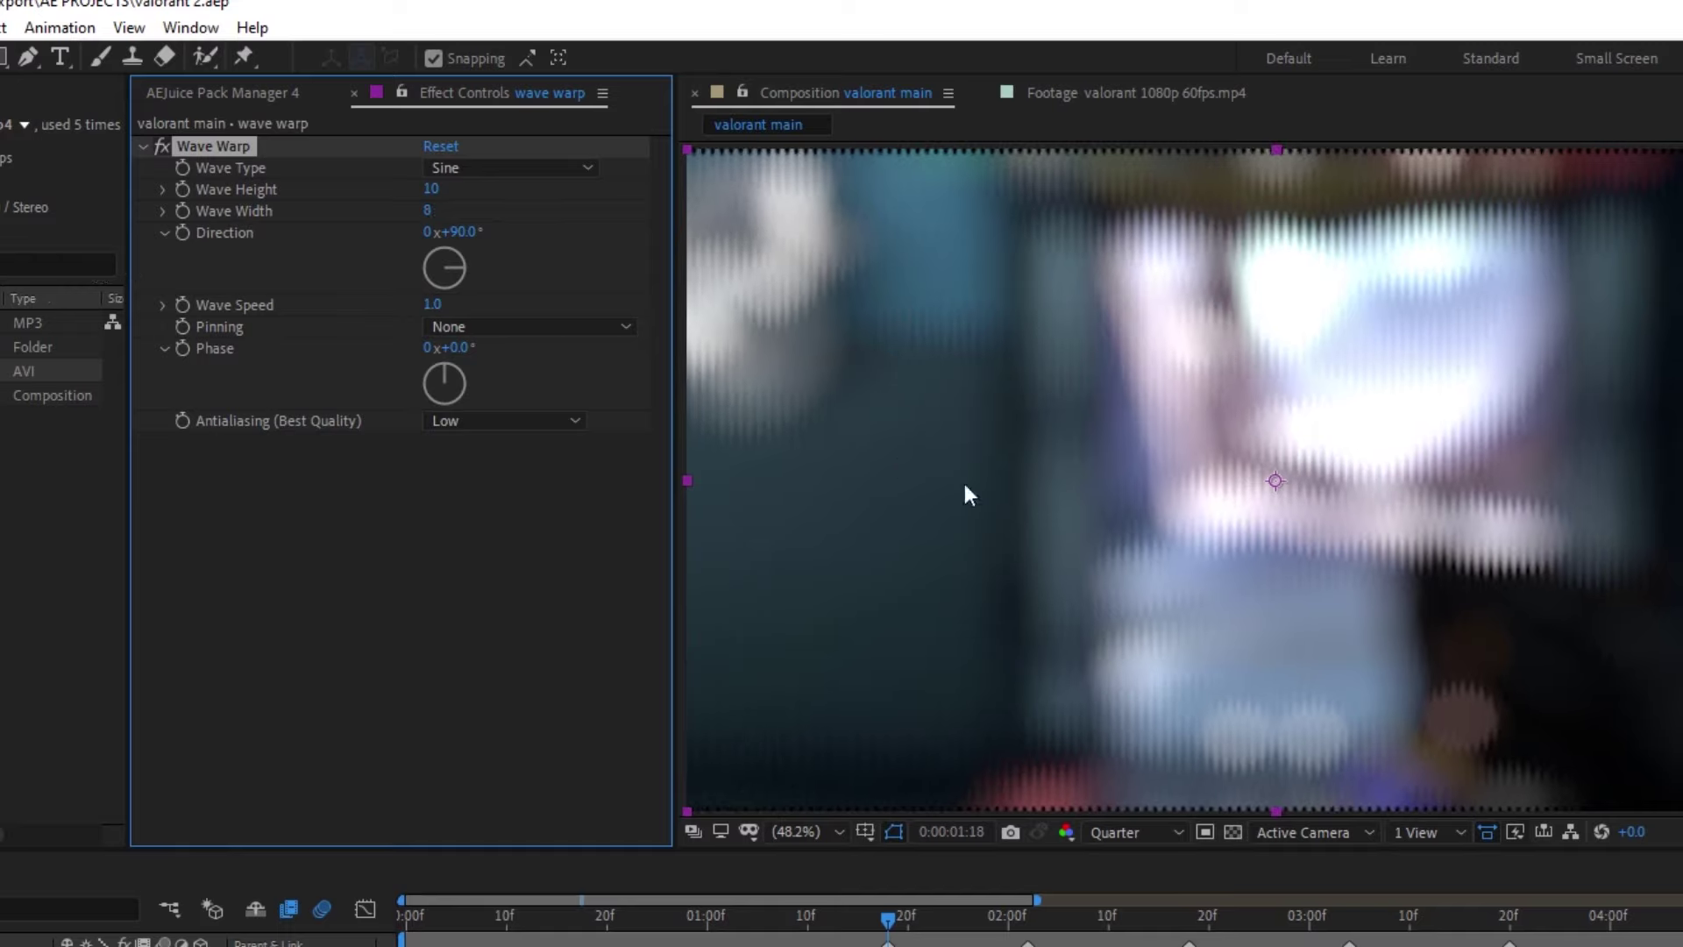
left_click(456, 327)
left_click(498, 383)
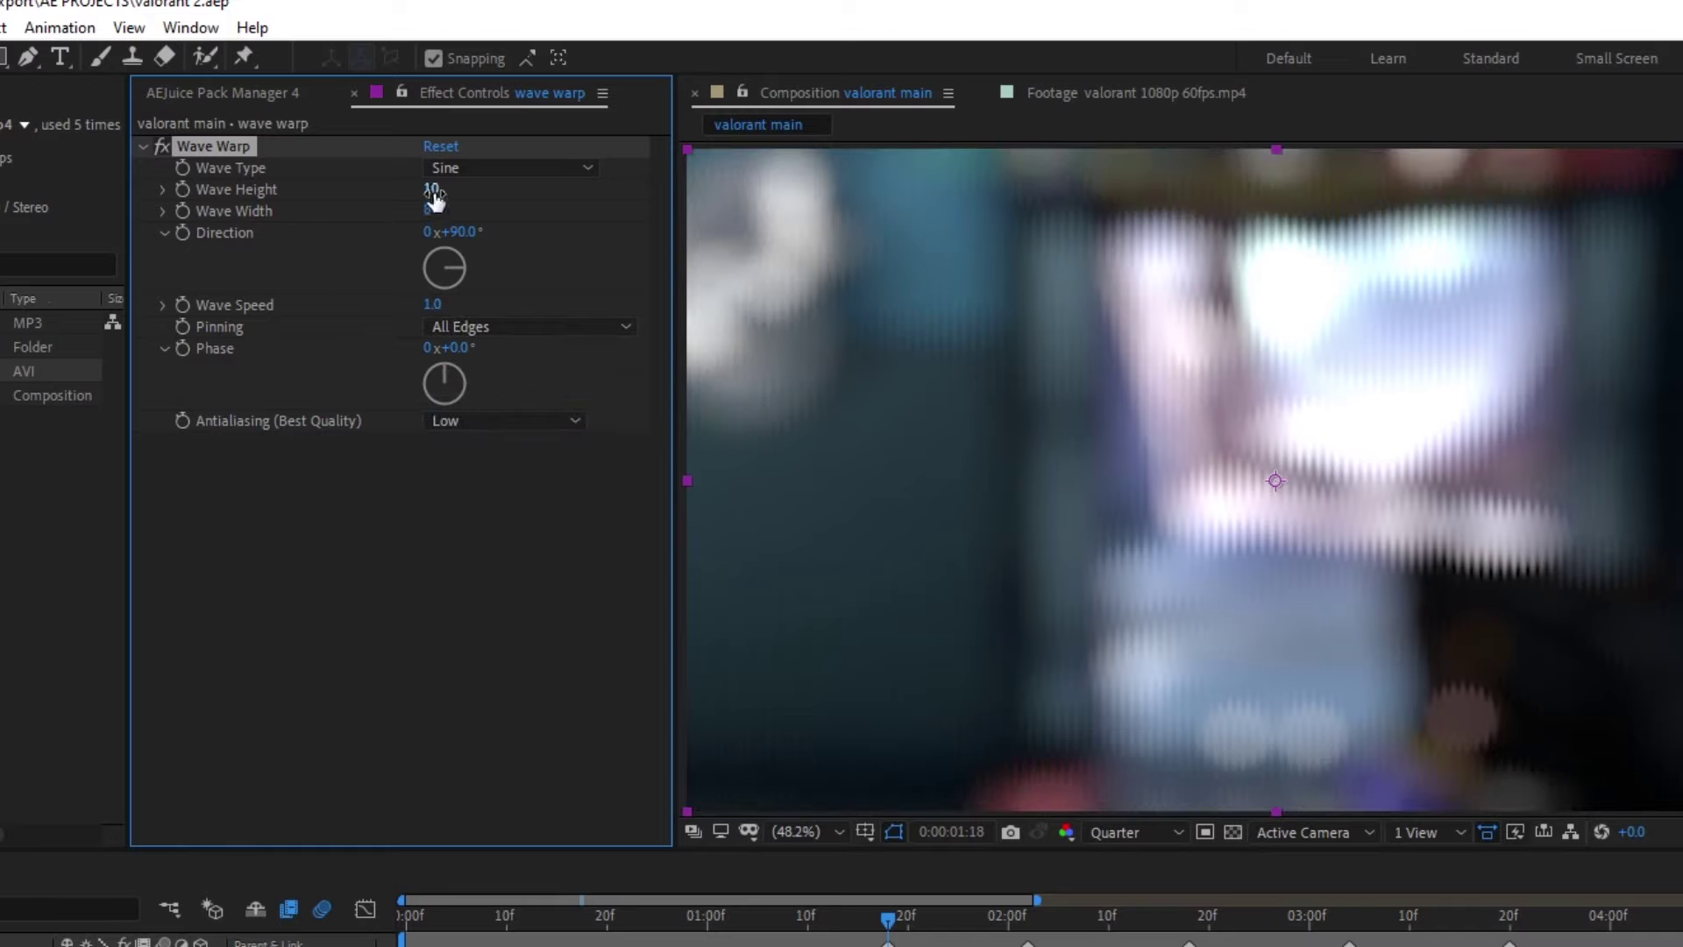
Step: Add Wave Height keyframes at 0:00:01:18, 0:00:01:17 and 0:00:01:20 on the wave warp layer
left_click(185, 186)
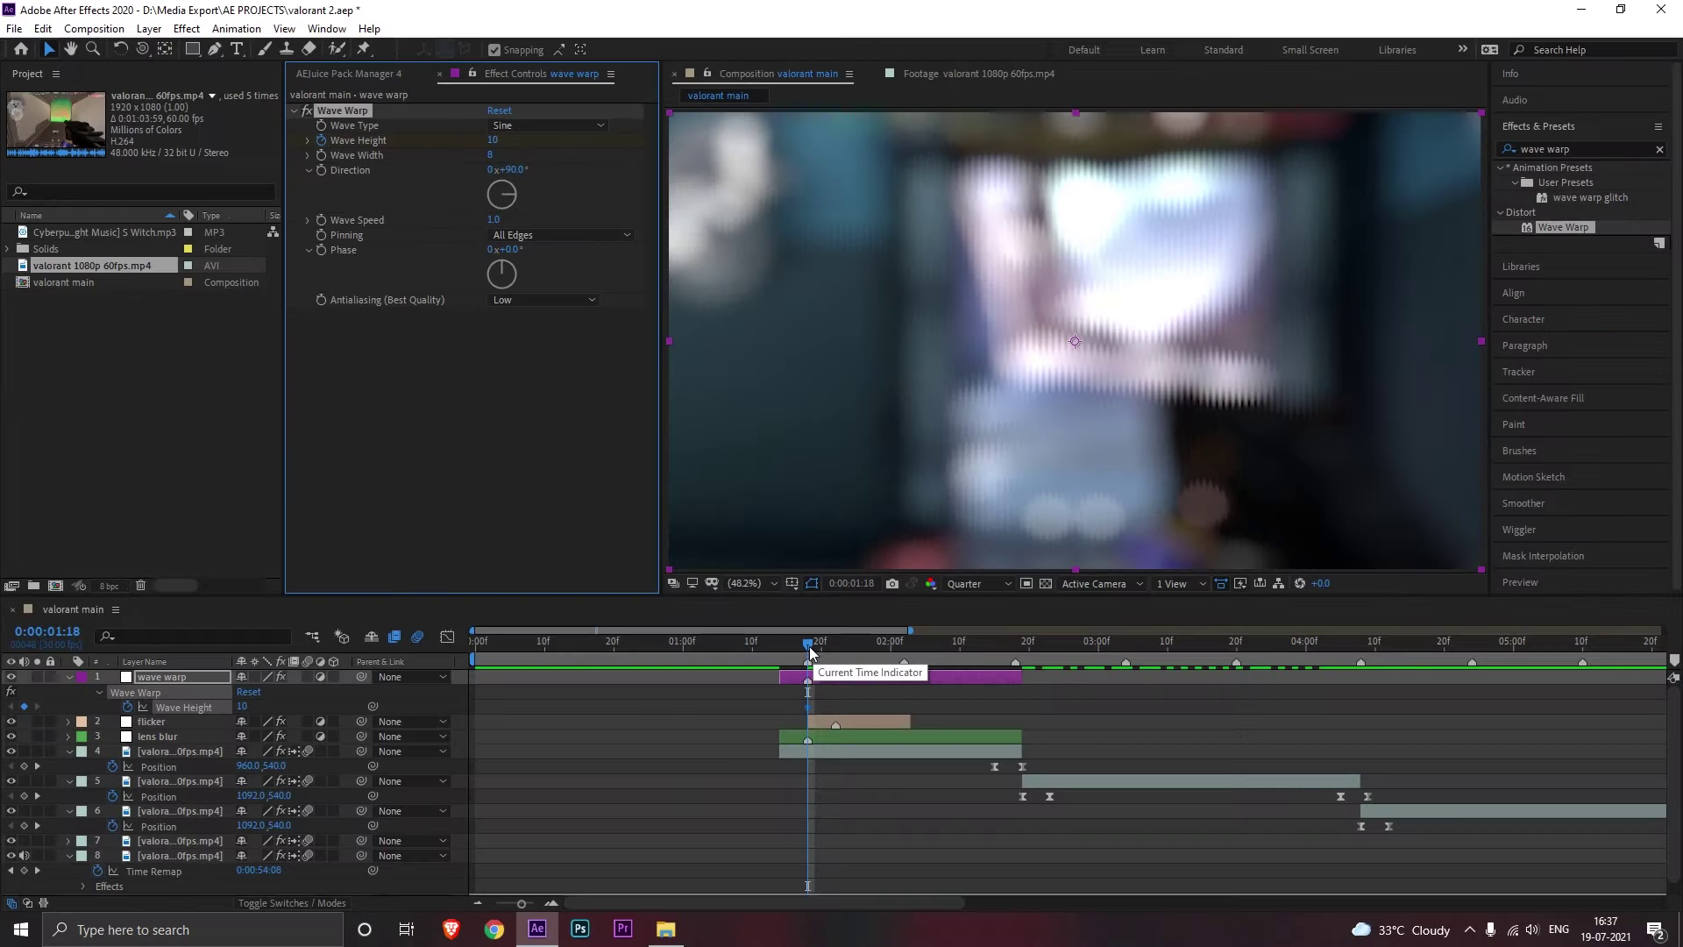
left_click_drag(810, 649, 804, 650)
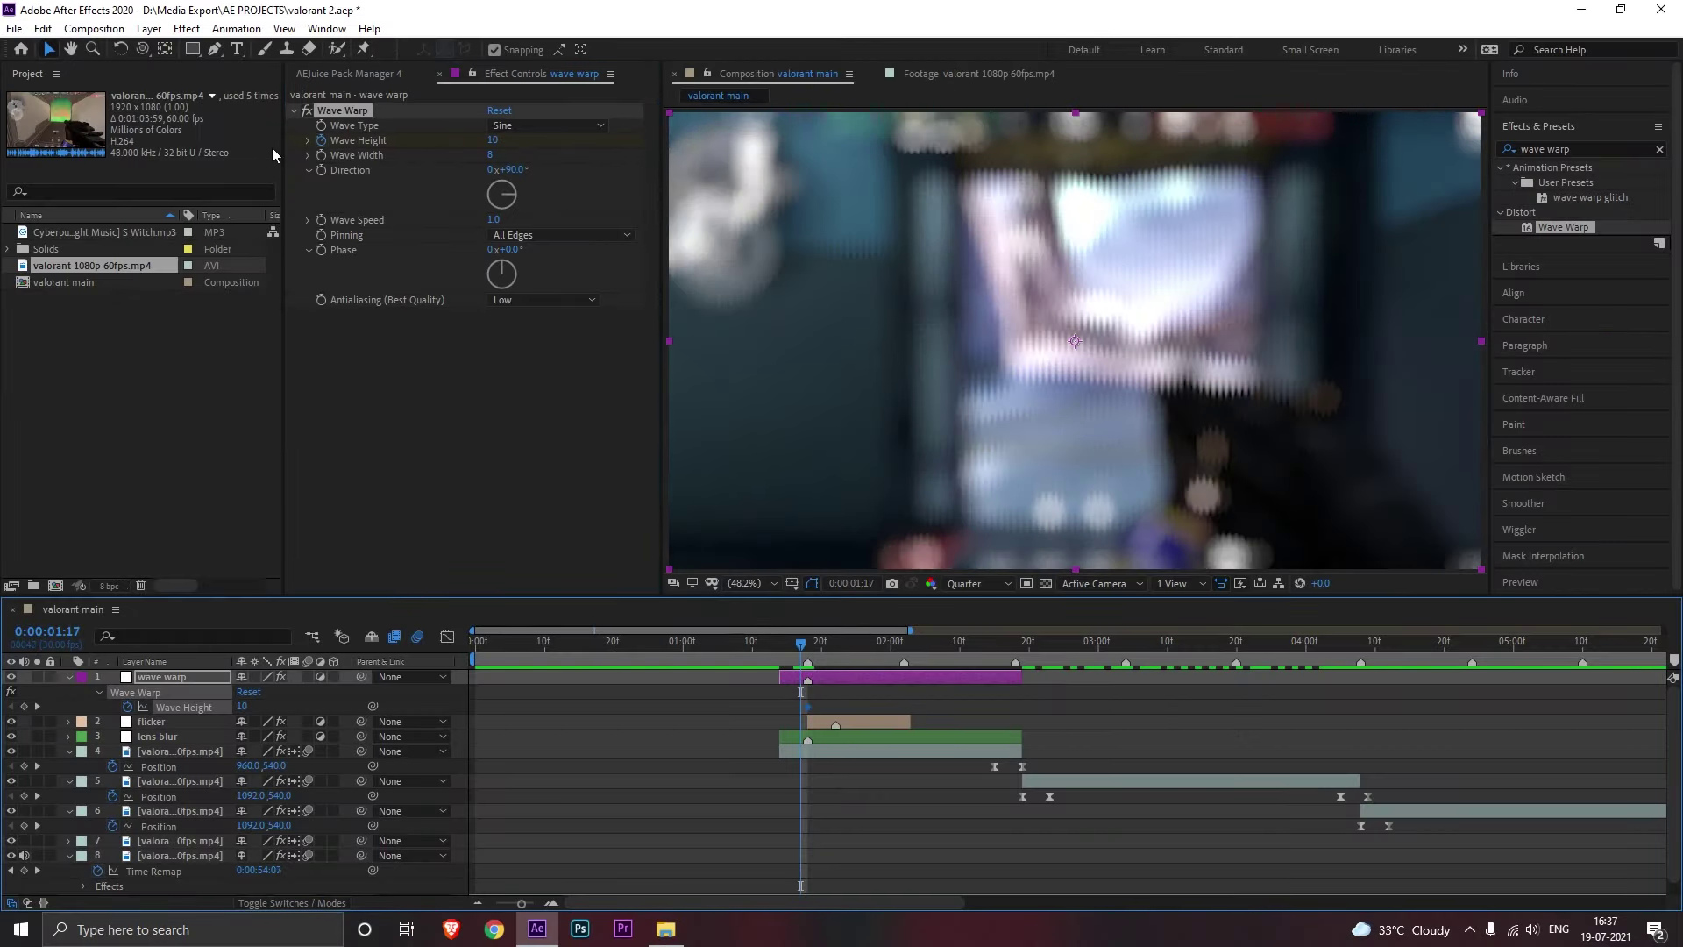
left_click(25, 707)
left_click_drag(806, 652, 820, 647)
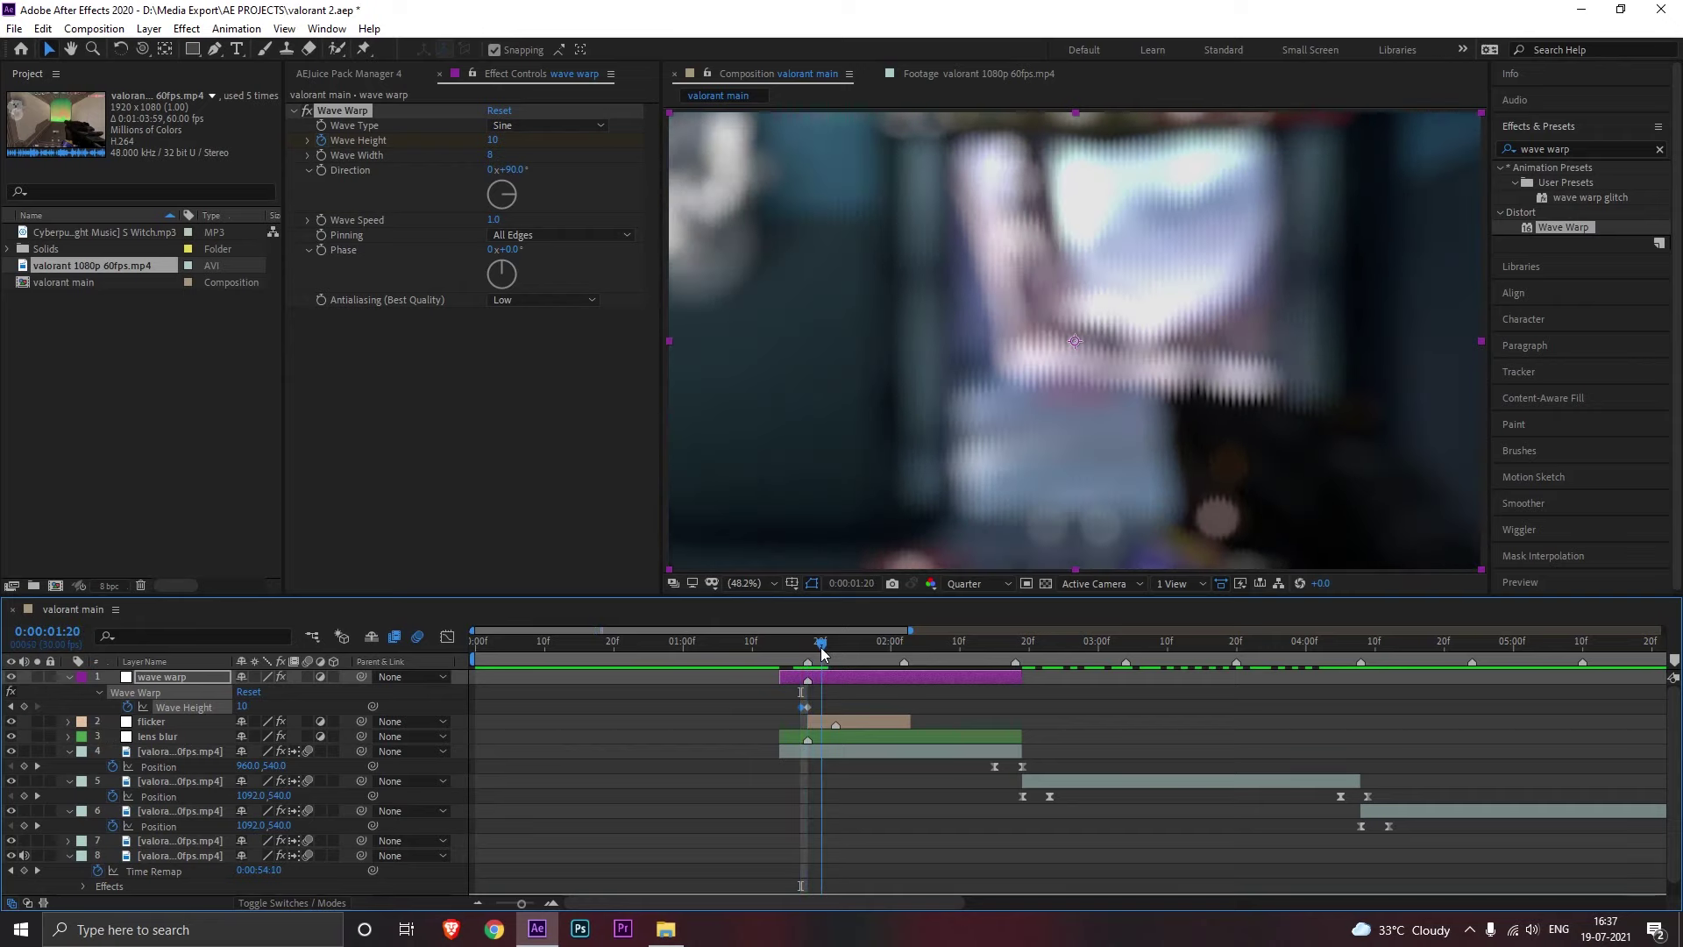
left_click(25, 706)
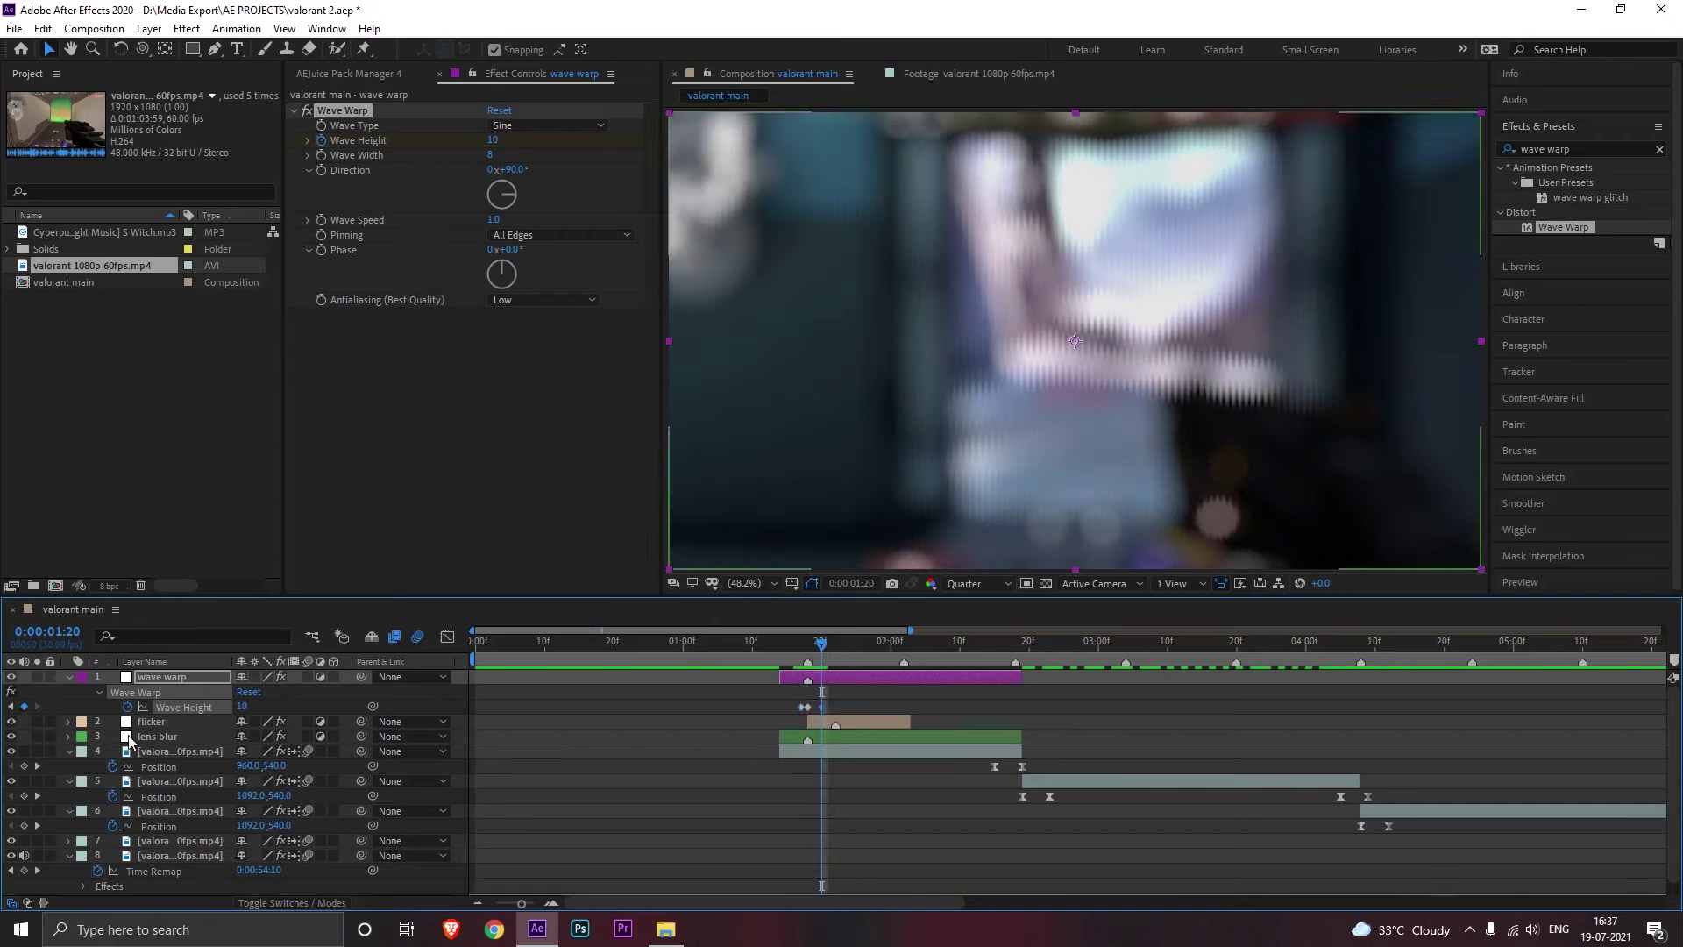
Step: Adjust the Wave Height keyframe values, using 0 on the first keyframe and -264 at 0:00:01:20
left_click(10, 706)
mouse_move(249, 708)
left_mouse_down()
mouse_move(355, 712)
mouse_move(257, 708)
left_mouse_up()
left_click(37, 706)
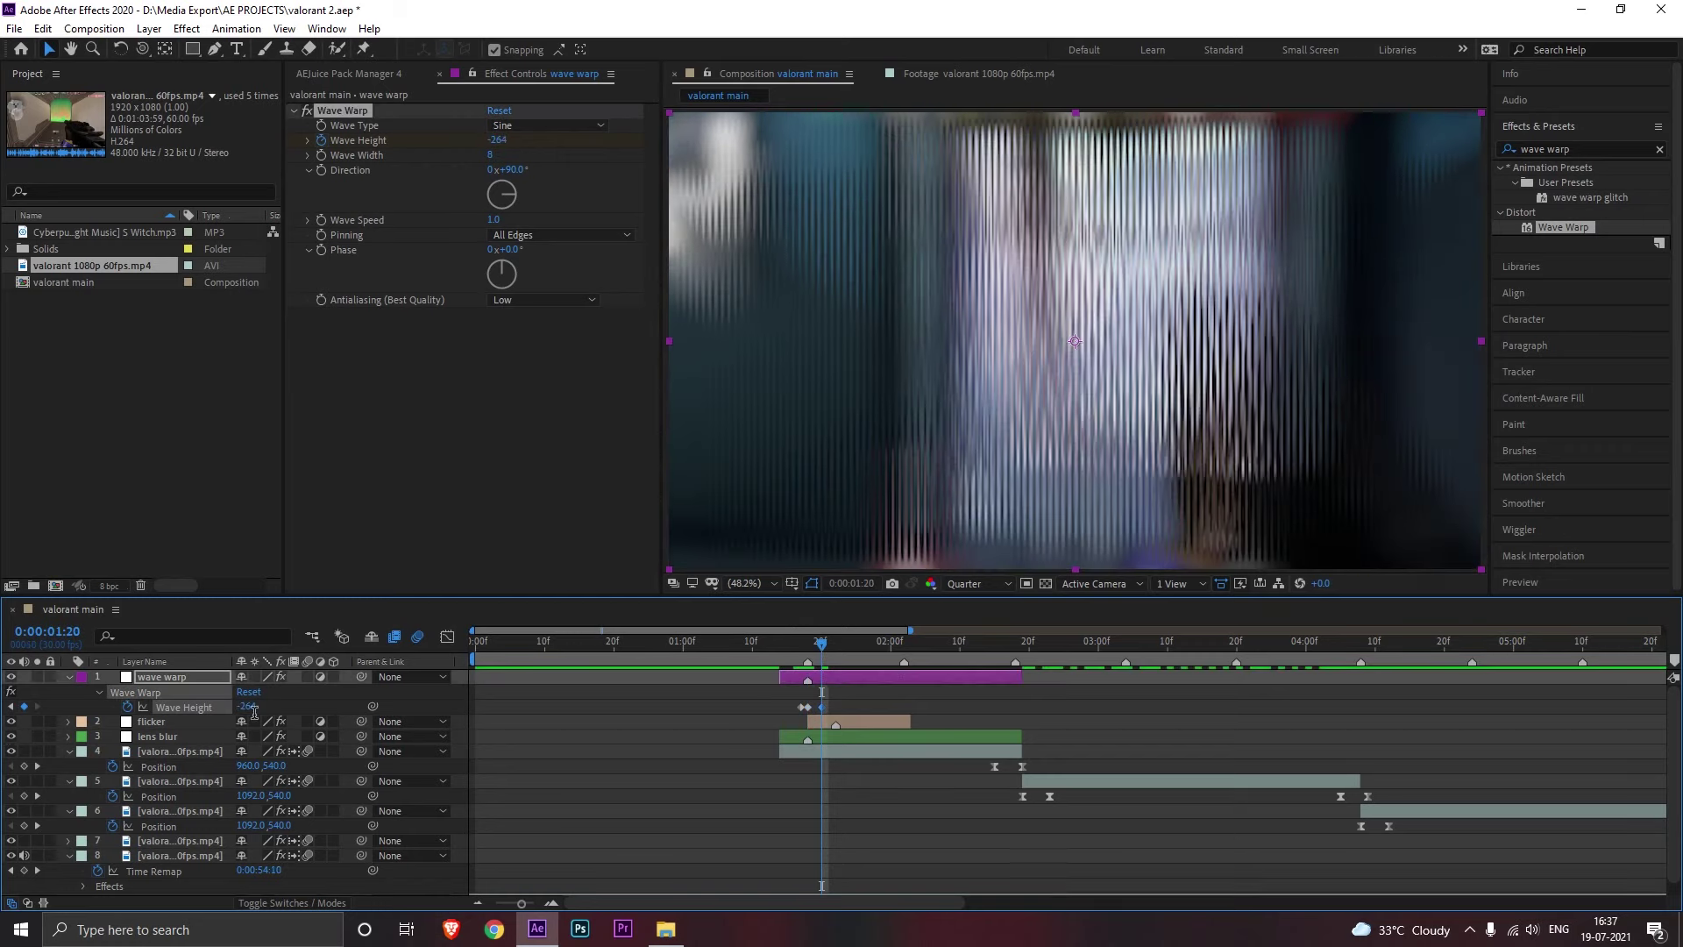
key("Return")
Step: Trim the wave warp layer to a short span around its keyframes, move it to the beat just after 0:00:03:00, and preview it
mouse_move(819, 647)
left_mouse_down()
mouse_move(790, 650)
mouse_move(829, 657)
mouse_move(777, 654)
mouse_move(816, 656)
left_mouse_up()
left_click_drag(1022, 680, 1114, 653)
left_click(69, 677)
left_click(1127, 646)
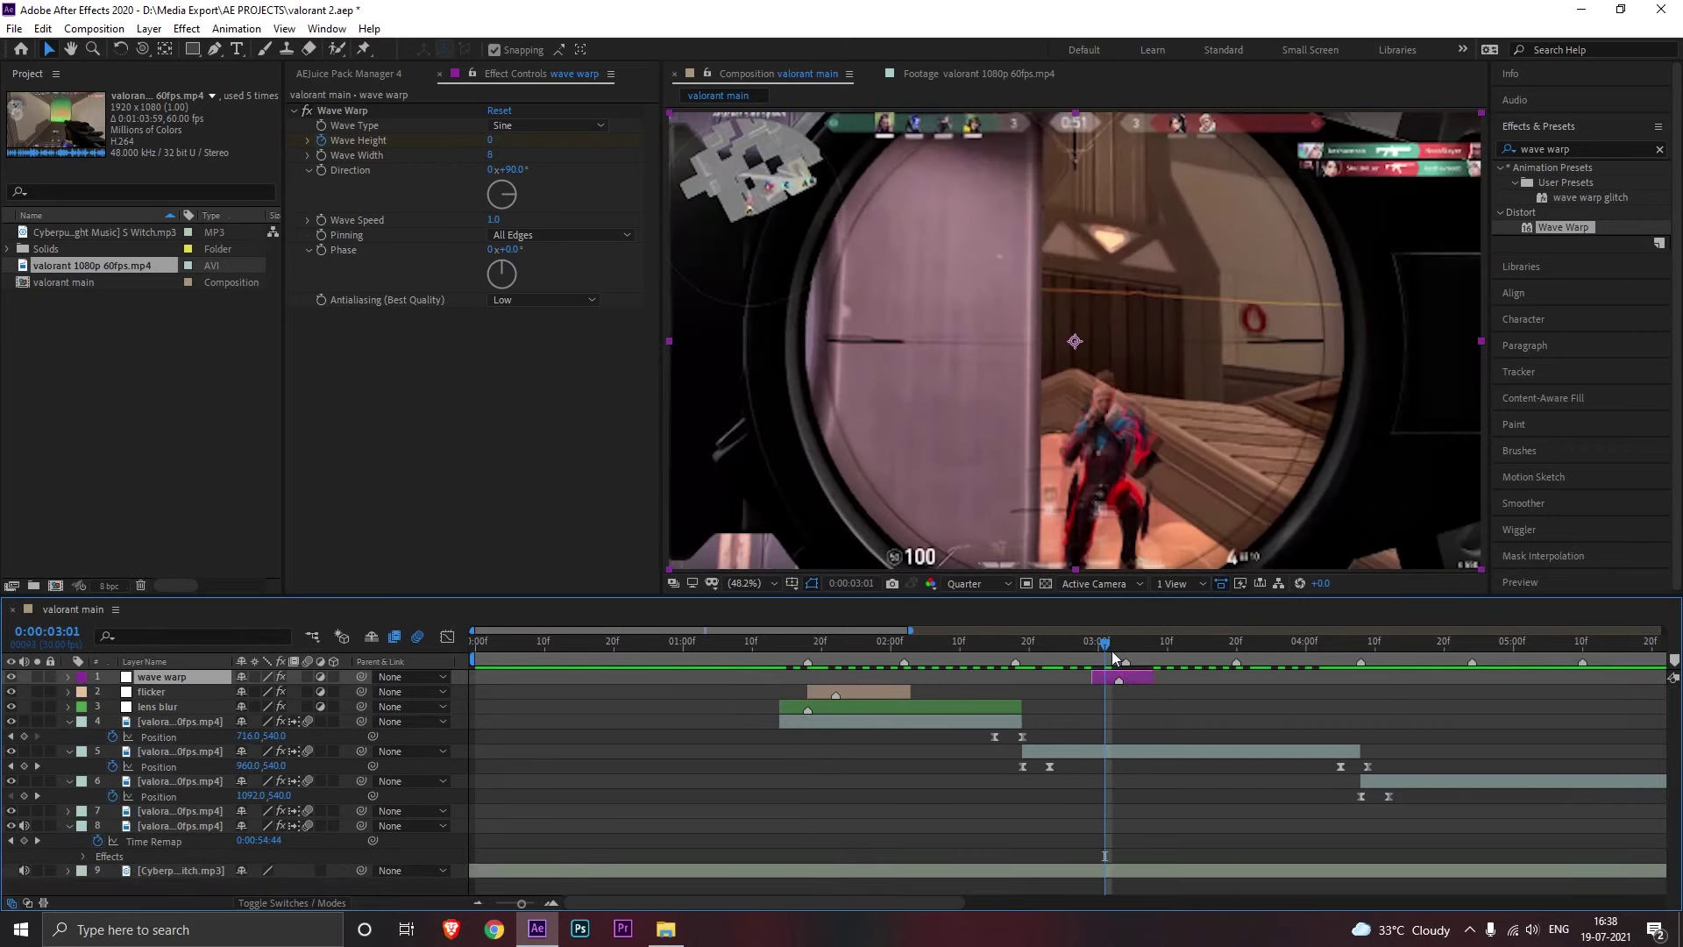
key("space")
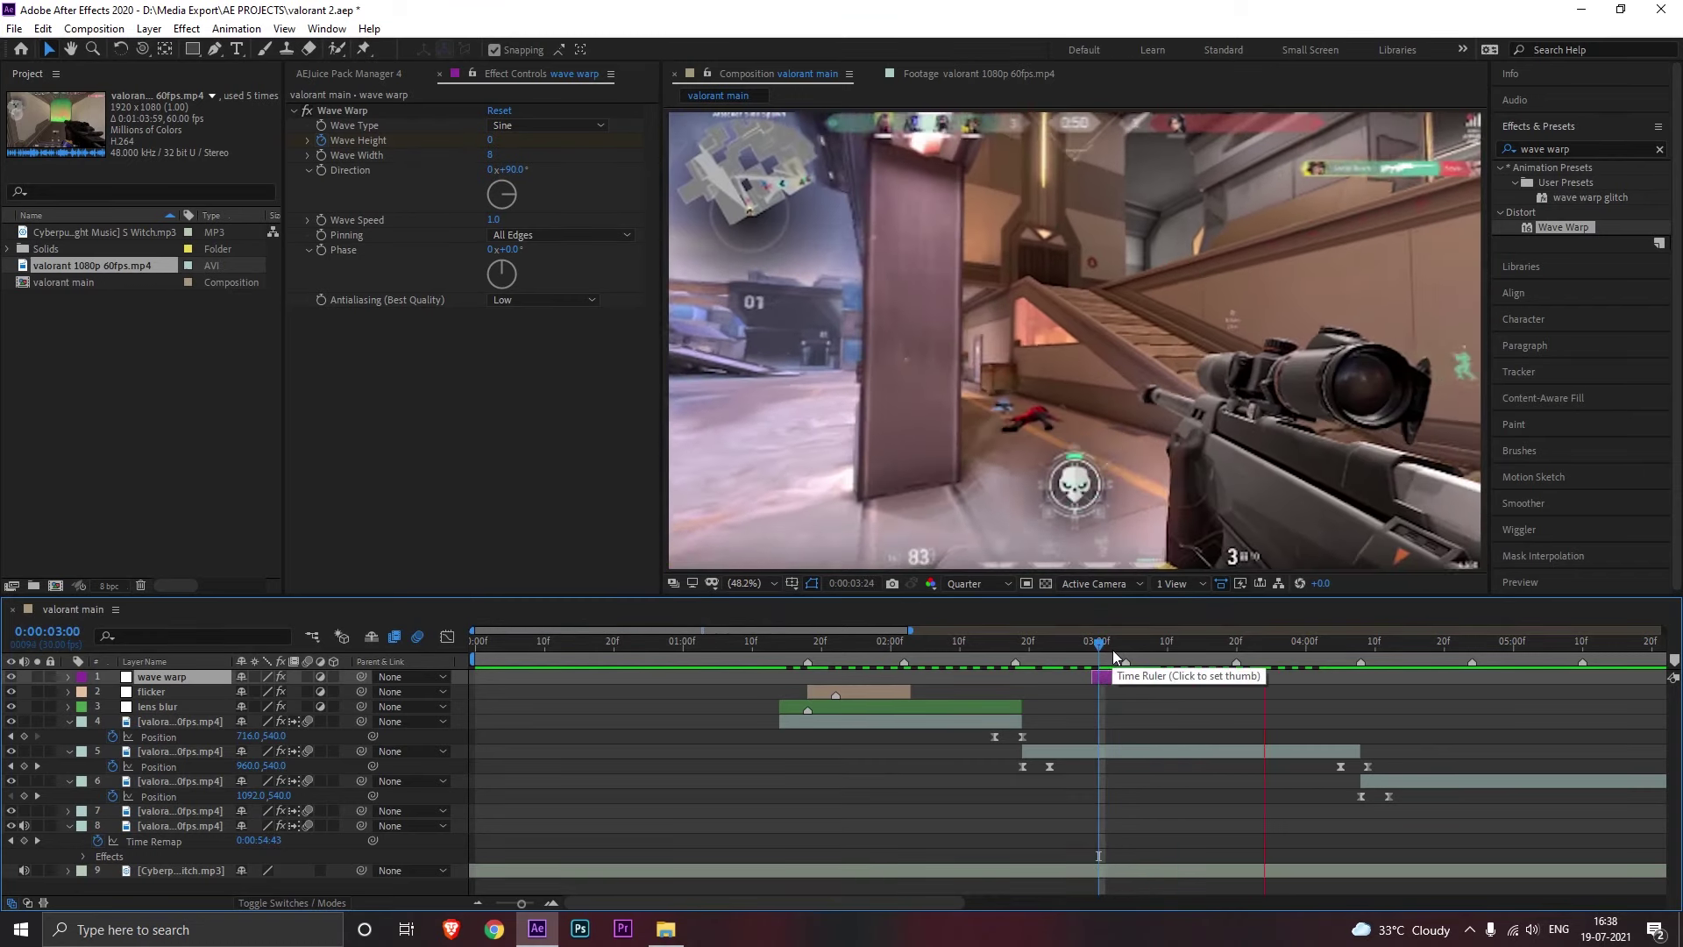
key("space")
Step: Duplicate the lens blur layer and align the copy's beat marker with the clip cut at about 0:00:02:19
left_click(883, 691)
left_click(903, 709)
key("ctrl+d")
left_click_drag(898, 708, 1111, 709)
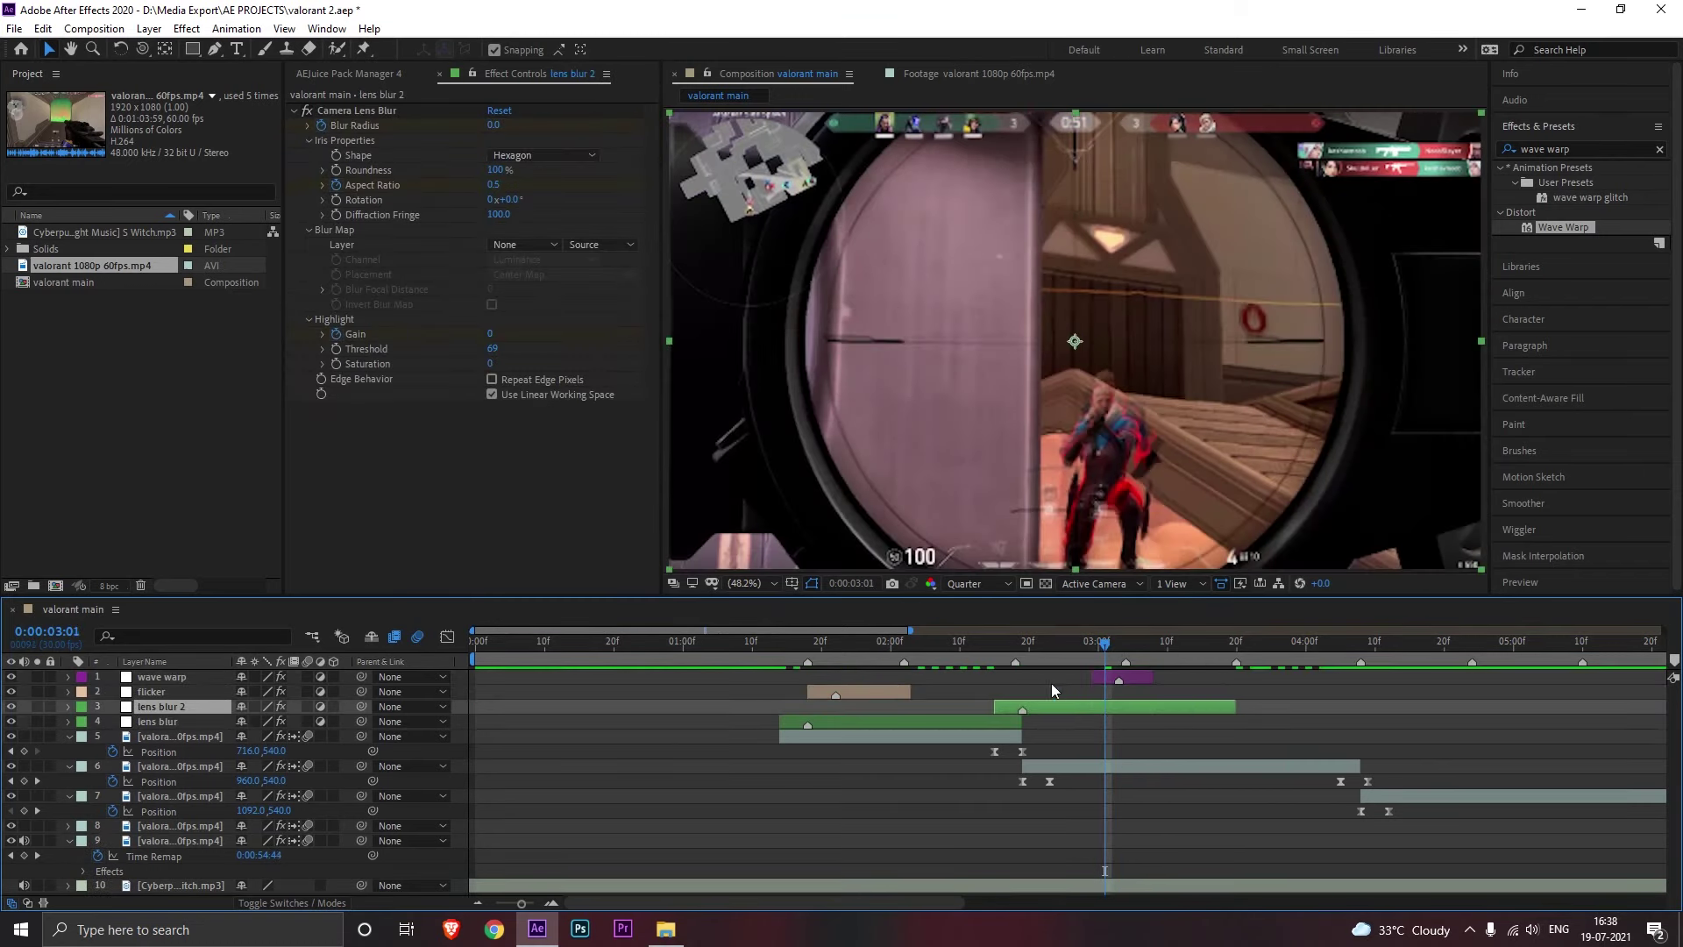
mouse_move(1000, 649)
left_mouse_down()
mouse_move(1027, 648)
mouse_move(988, 653)
left_mouse_up()
left_click(1024, 649)
Step: Duplicate the lens blur layer once more and move the new copy to a further beat in the timeline
key("ctrl+d")
left_click_drag(923, 903, 1055, 918)
left_click_drag(782, 706, 1114, 726)
left_click_drag(973, 647, 1180, 710)
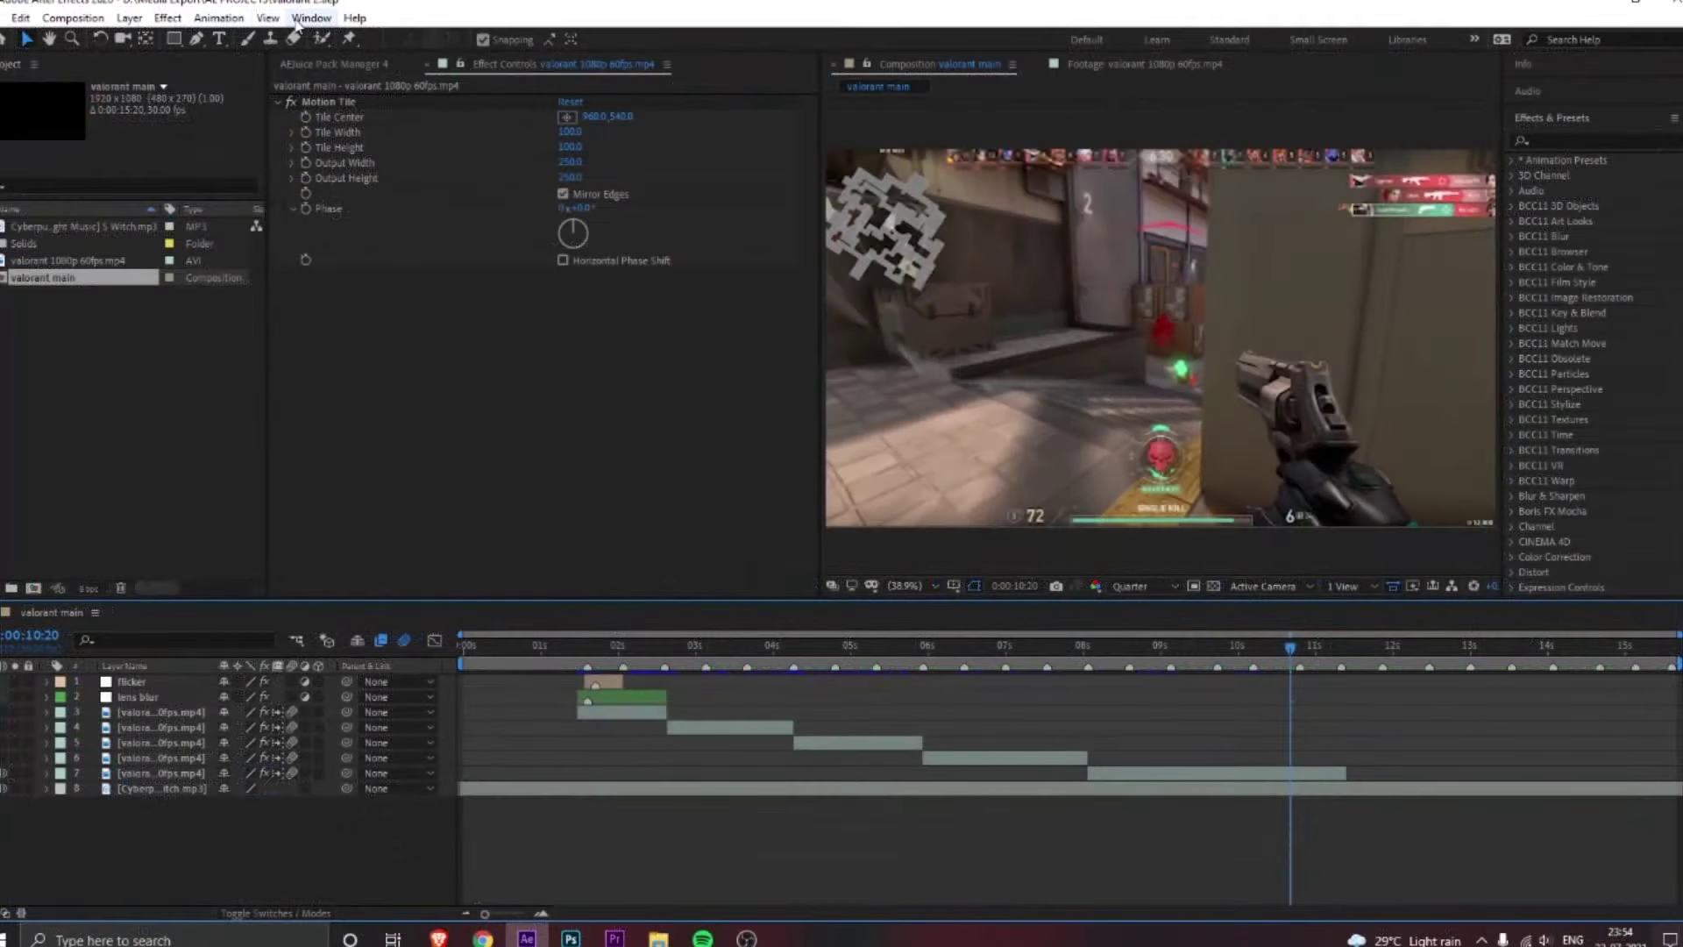
Step: Open AEJuice Pack Manager 4 and browse the Glitch and Hit presets in its Seamless Transitions pack
left_click(302, 19)
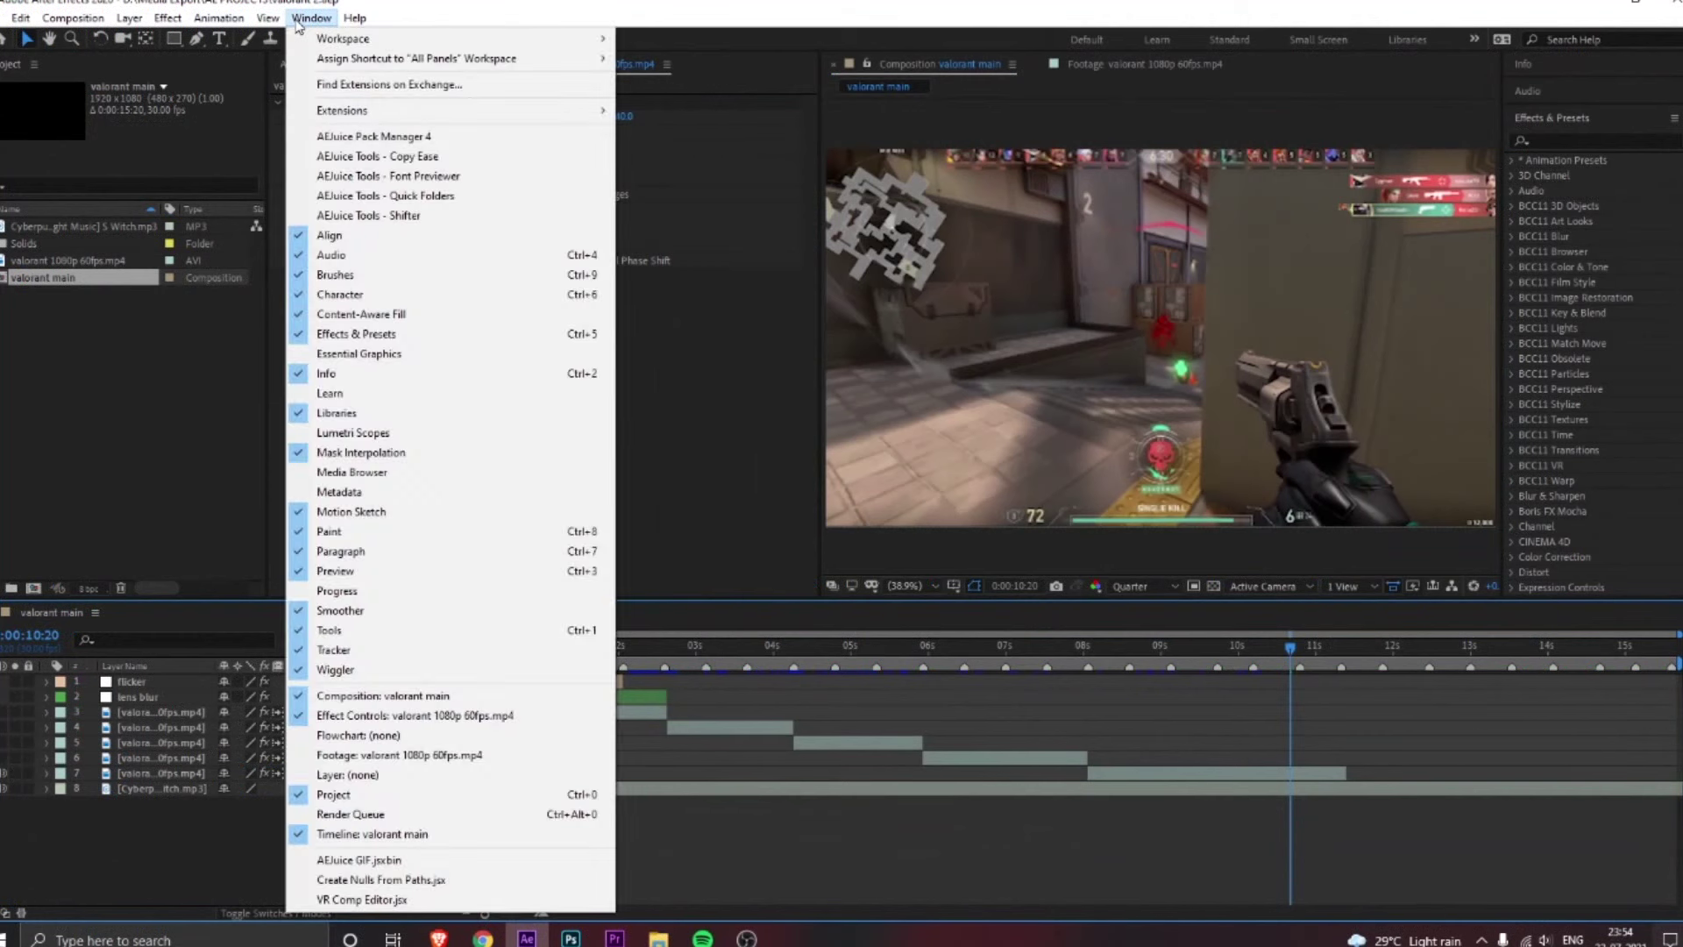
left_click(428, 137)
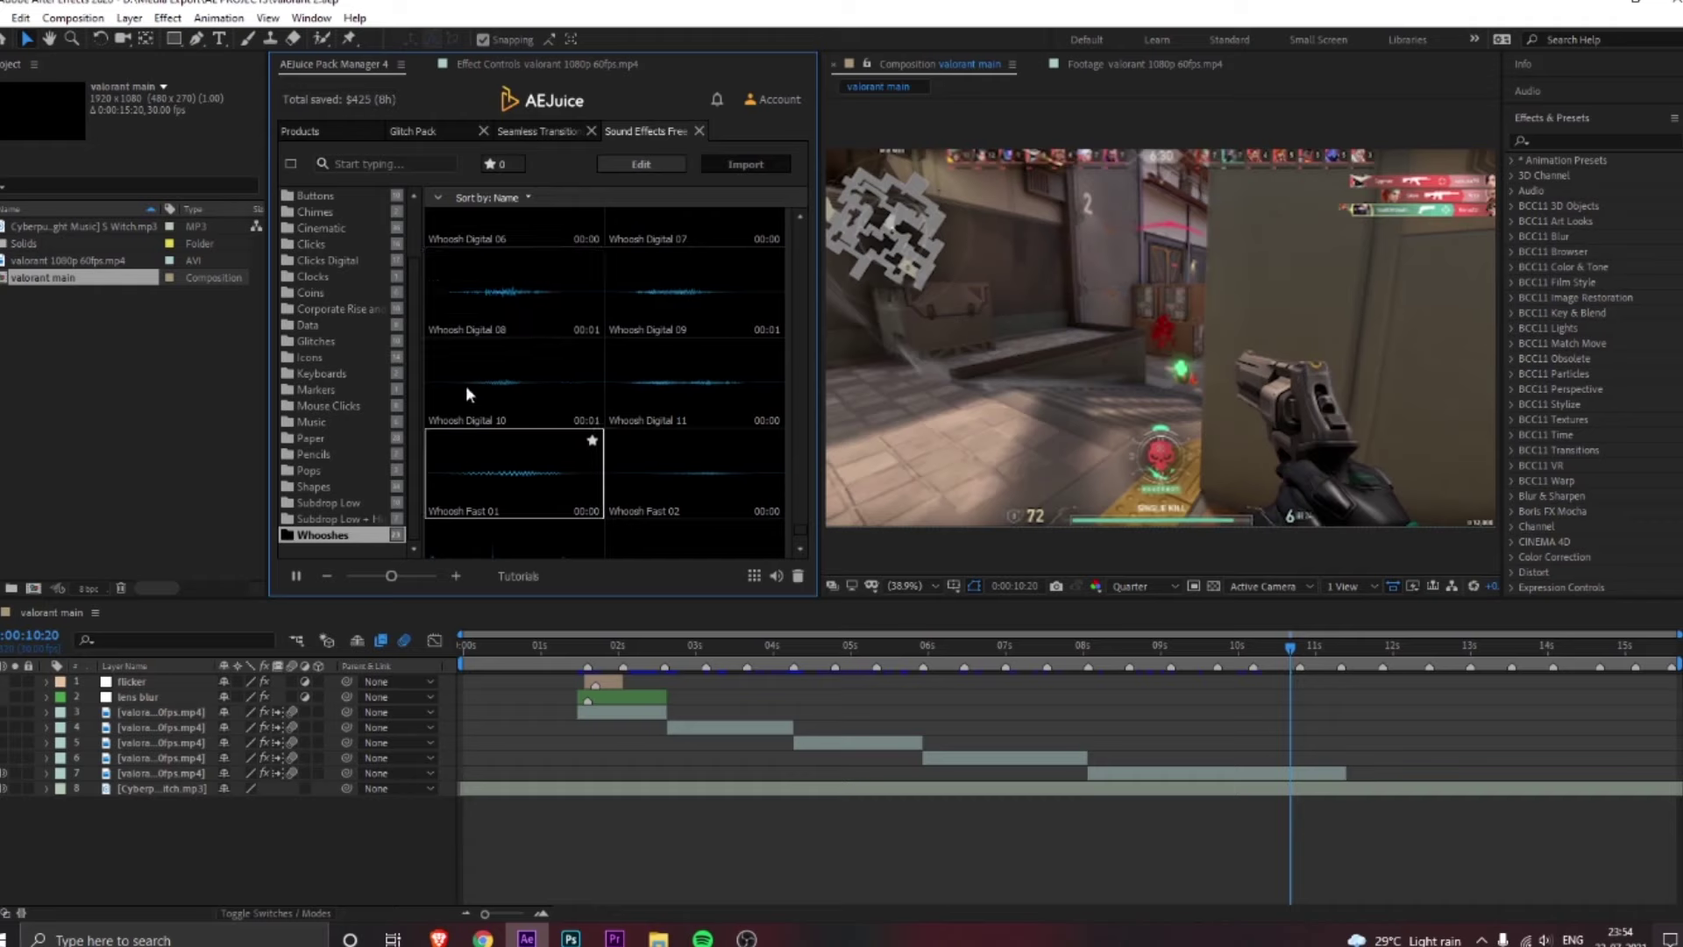
left_click(524, 136)
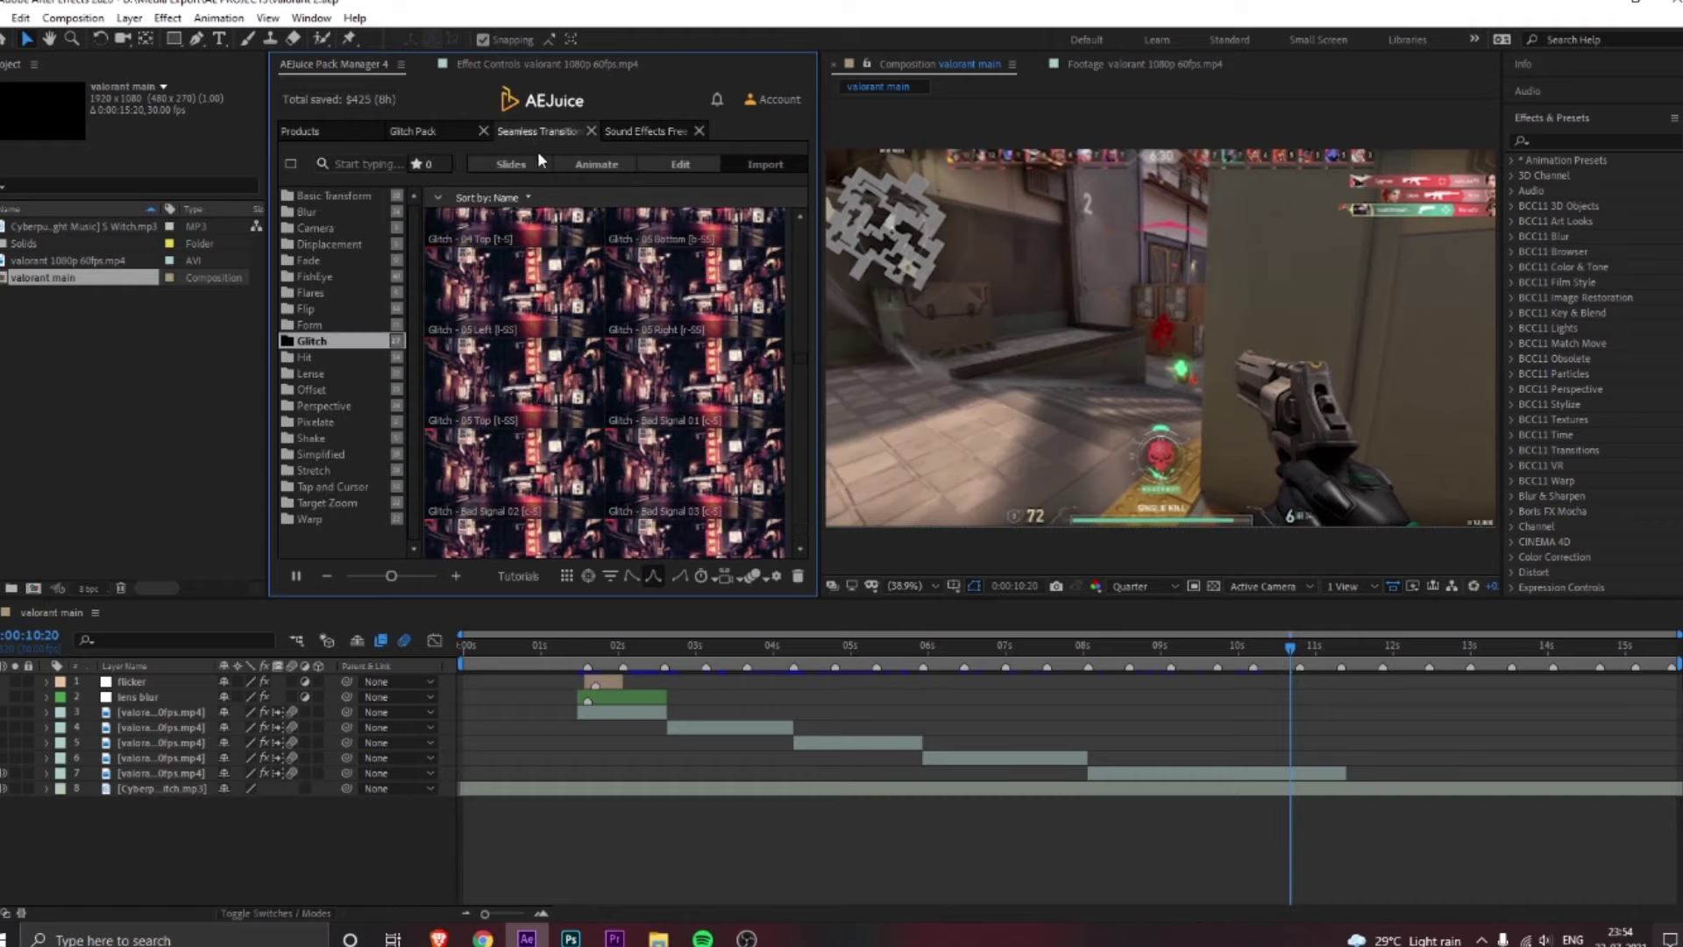
scroll(642, 277, "down", 10)
scroll(641, 272, "down", 10)
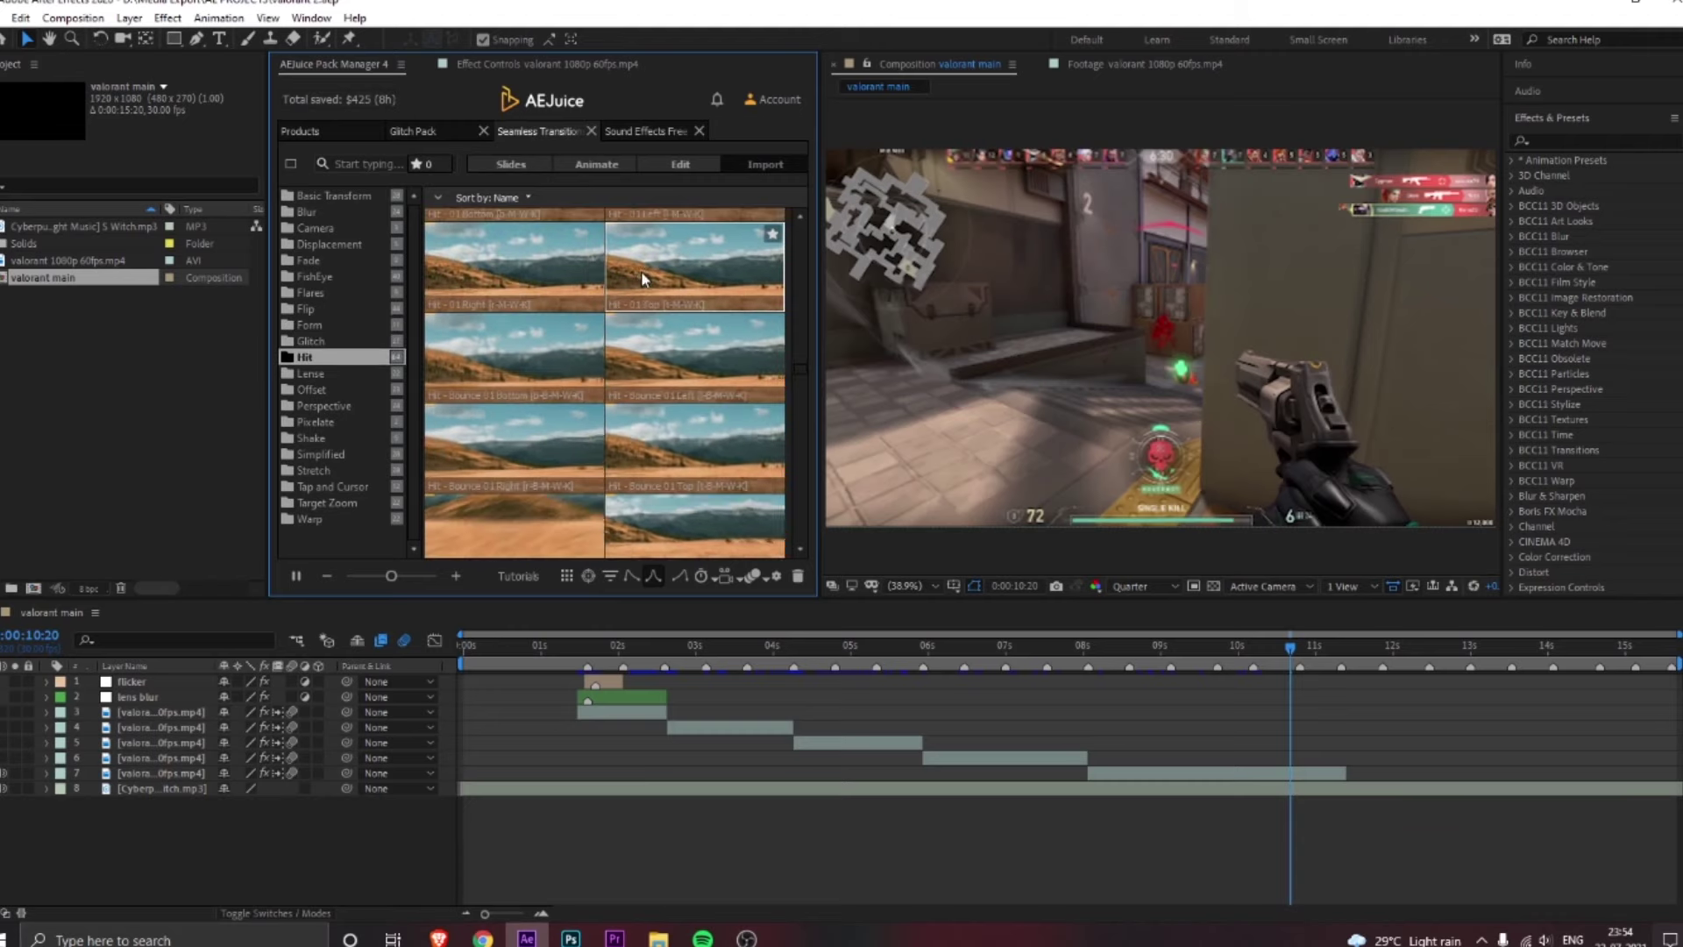
scroll(642, 279, "down", 3)
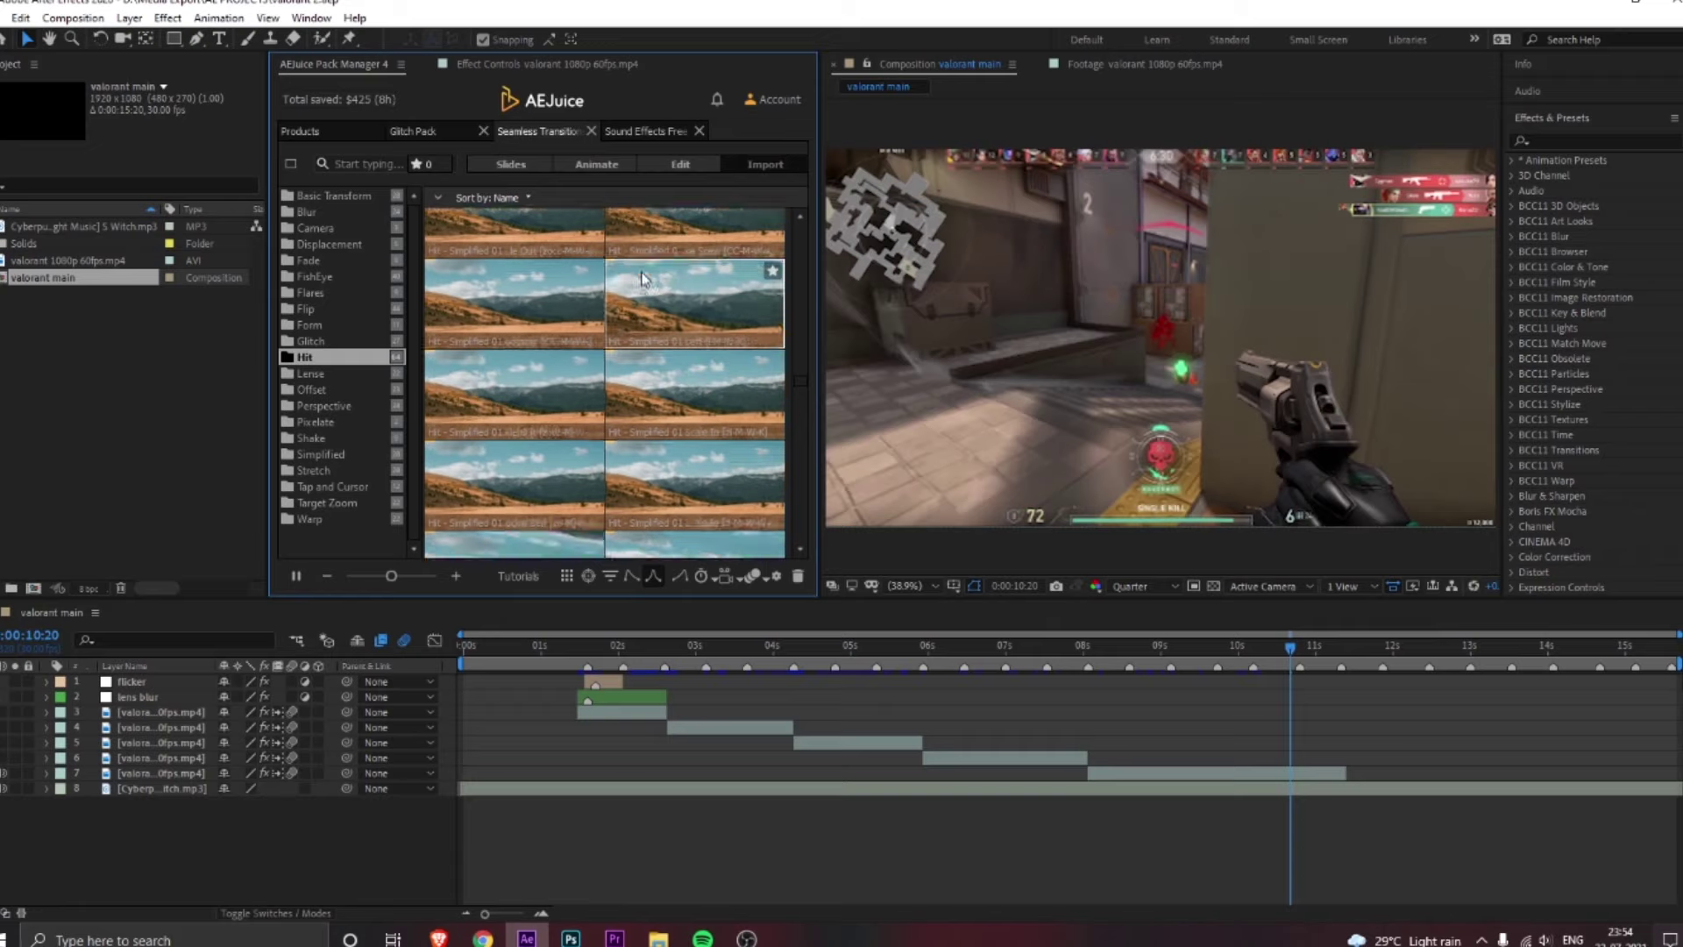